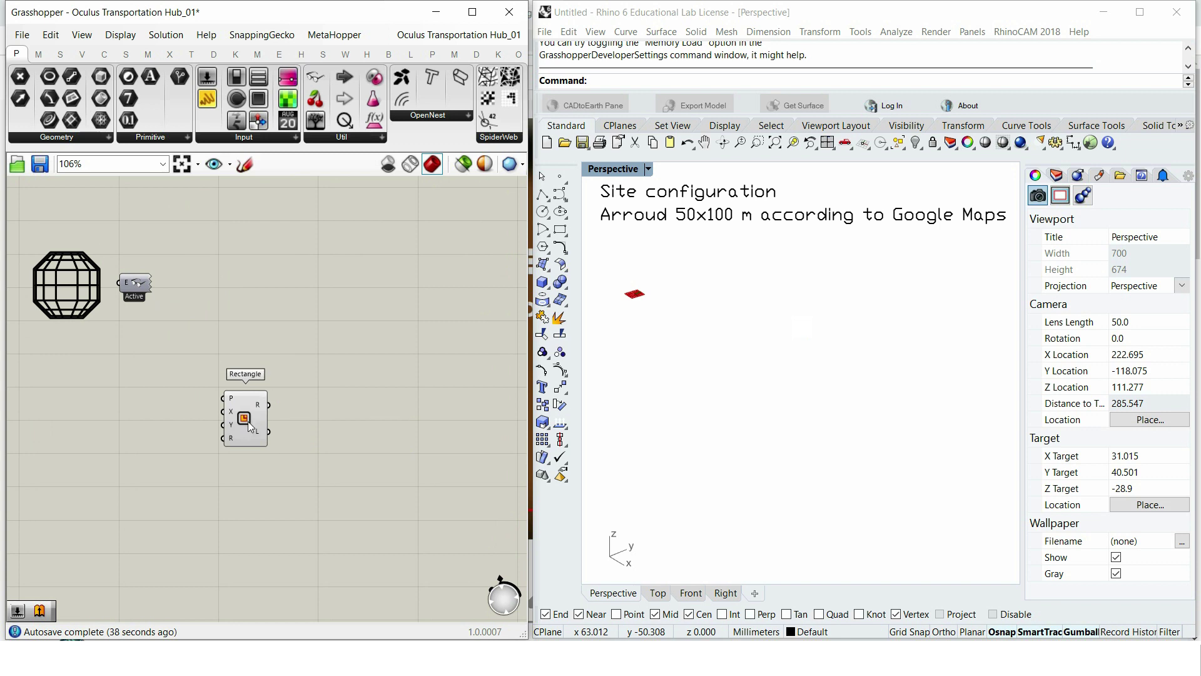
Step: Add two number sliders with the values 100 and 50 below the Rectangle component
{"action": "double_click", "coordinate": [199, 460]}
{"action": "type", "text": "10"}
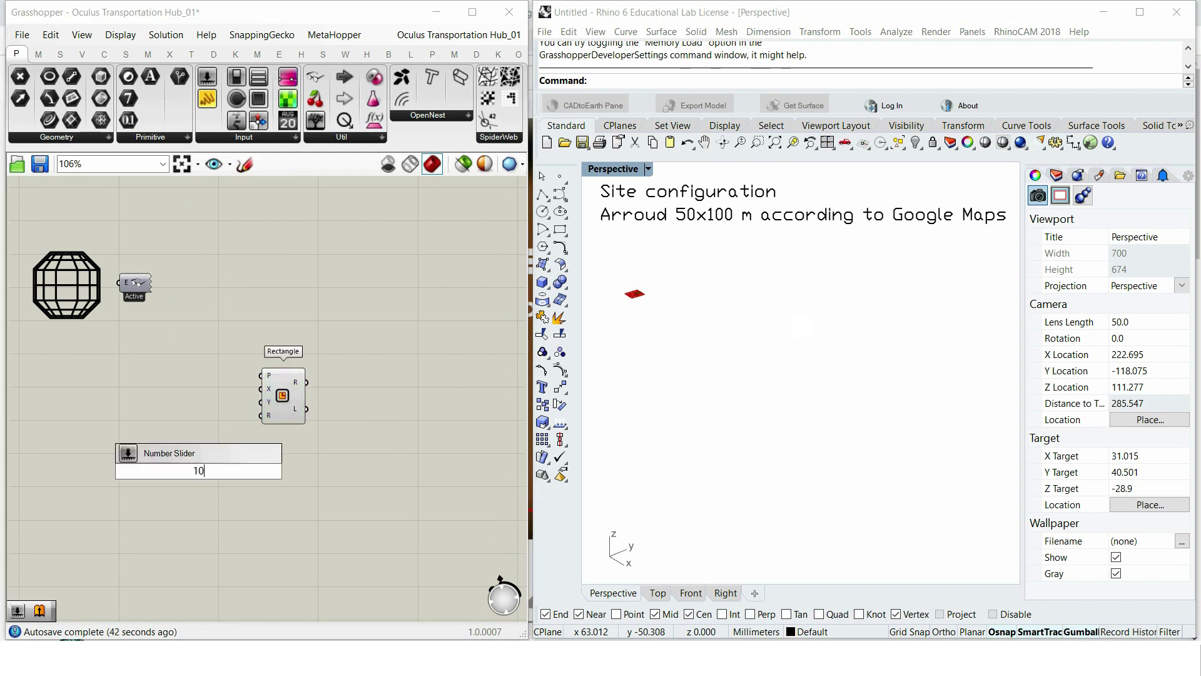
{"action": "type", "text": "0"}
{"action": "key", "text": "Return"}
{"action": "double_click", "coordinate": [215, 507]}
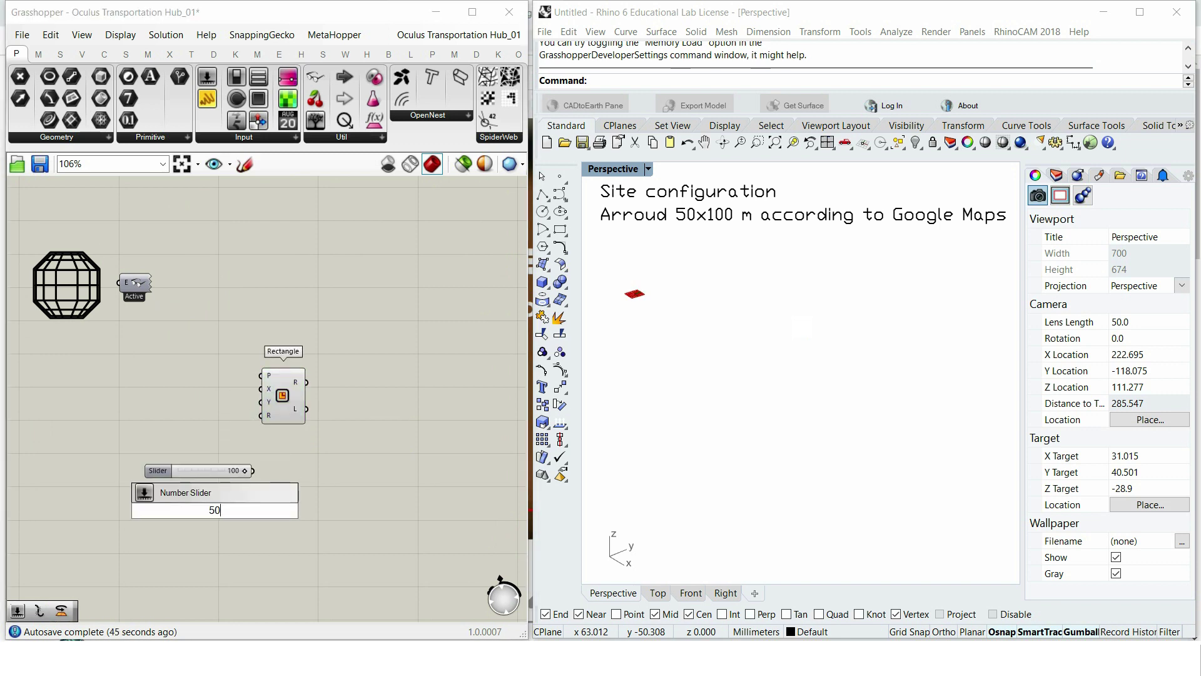
{"action": "key", "text": "Return"}
Step: Connect the 100 slider to the Rectangle's X size and the 50 slider to its Y size, aligning both beside it
{"action": "left_click_drag", "start_coordinate": [253, 471], "coordinate": [261, 388]}
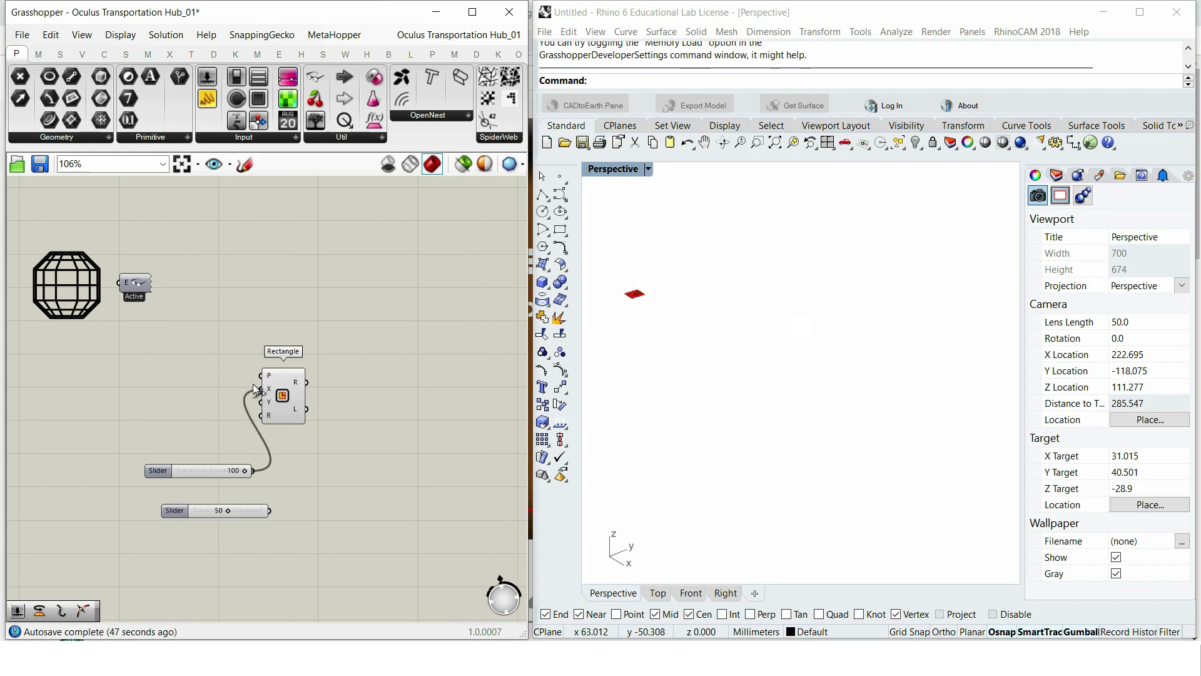
{"action": "left_click_drag", "start_coordinate": [206, 473], "coordinate": [178, 383]}
{"action": "left_click_drag", "start_coordinate": [245, 508], "coordinate": [205, 413]}
{"action": "mouse_move", "coordinate": [229, 416]}
{"action": "left_mouse_down"}
{"action": "mouse_move", "coordinate": [251, 403]}
{"action": "mouse_move", "coordinate": [216, 405]}
{"action": "left_mouse_up"}
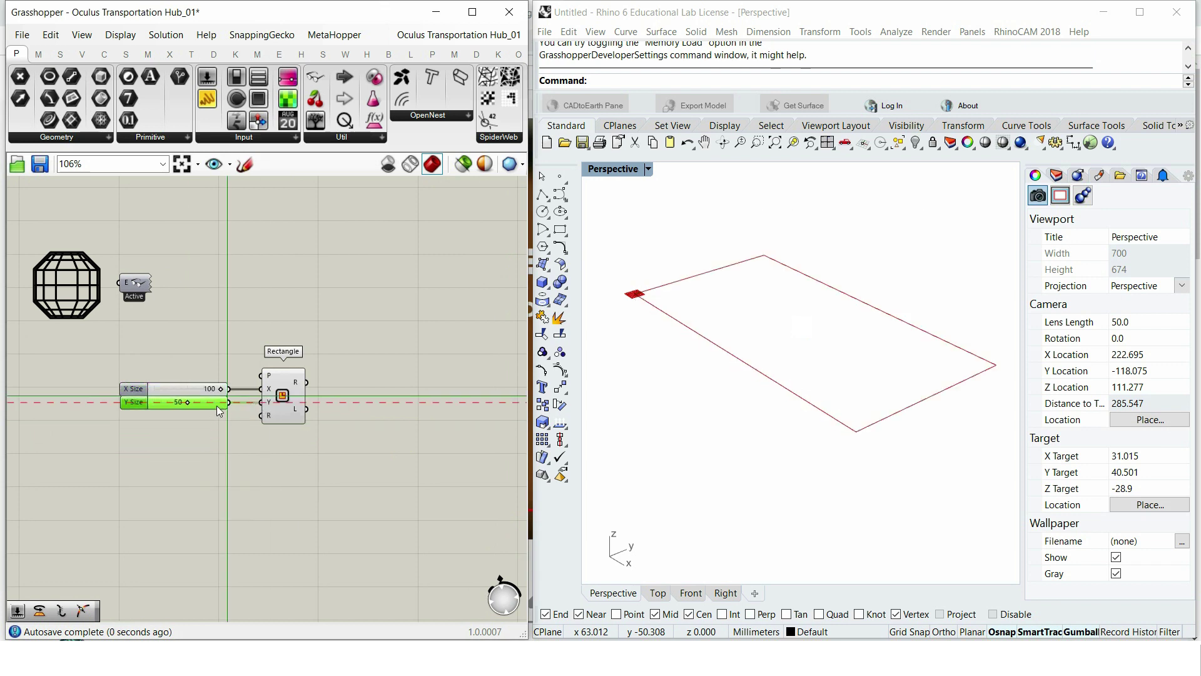
Step: Add an Explode component and feed it the Rectangle's R output
{"action": "right_click_drag", "start_coordinate": [363, 457], "coordinate": [301, 434]}
{"action": "double_click", "coordinate": [301, 434]}
{"action": "type", "text": "ex"}
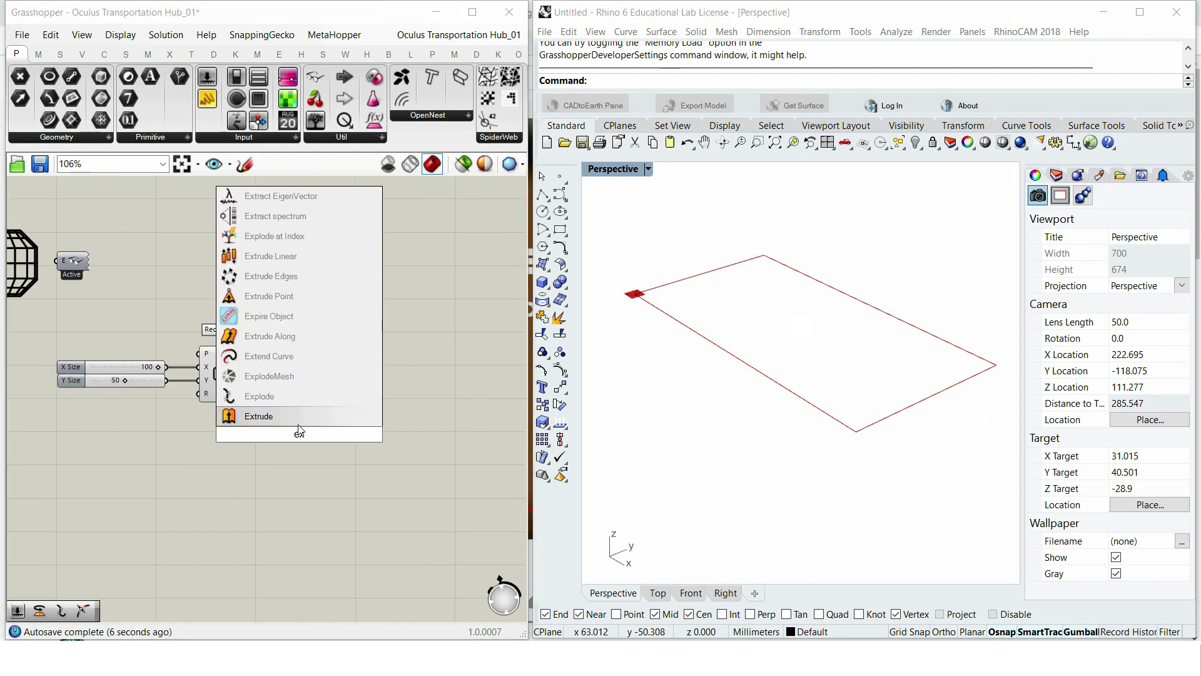
{"action": "left_click", "coordinate": [301, 396]}
{"action": "left_click_drag", "start_coordinate": [297, 434], "coordinate": [303, 391]}
{"action": "left_click_drag", "start_coordinate": [244, 360], "coordinate": [287, 382]}
Step: Add a List Item component and connect Explode's segments output to its list input
{"action": "double_click", "coordinate": [348, 427]}
{"action": "type", "text": "lis"}
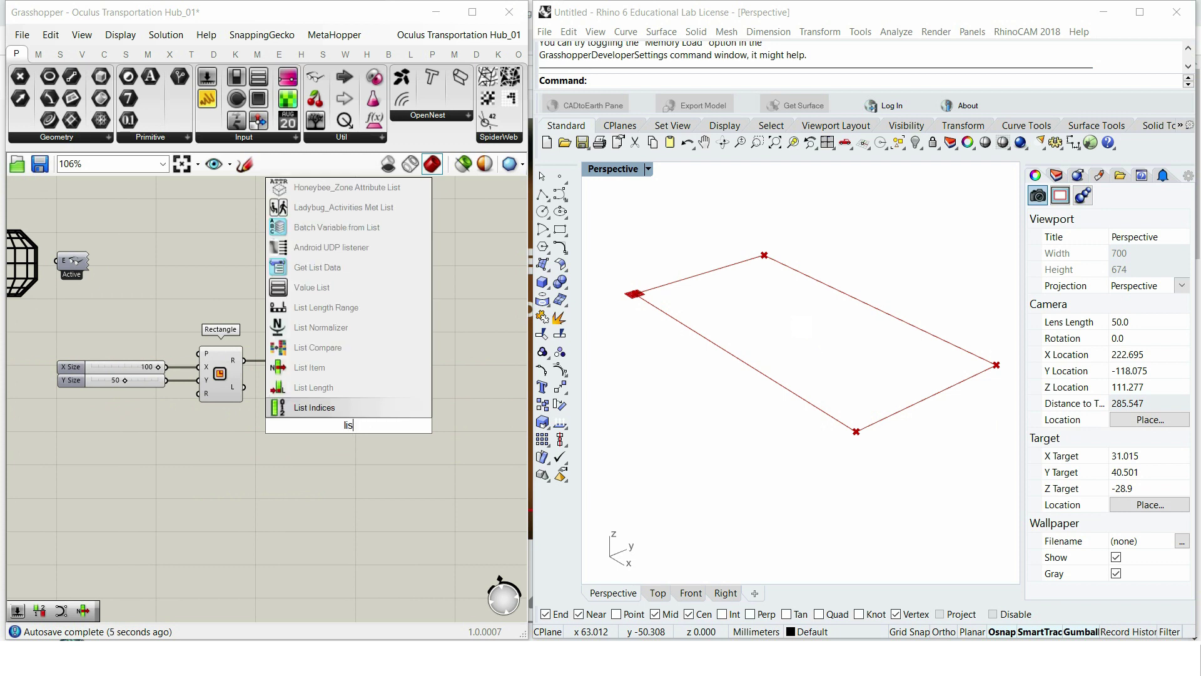
{"action": "type", "text": "t it"}
{"action": "left_click", "coordinate": [341, 407]}
{"action": "left_click_drag", "start_coordinate": [349, 426], "coordinate": [377, 368]}
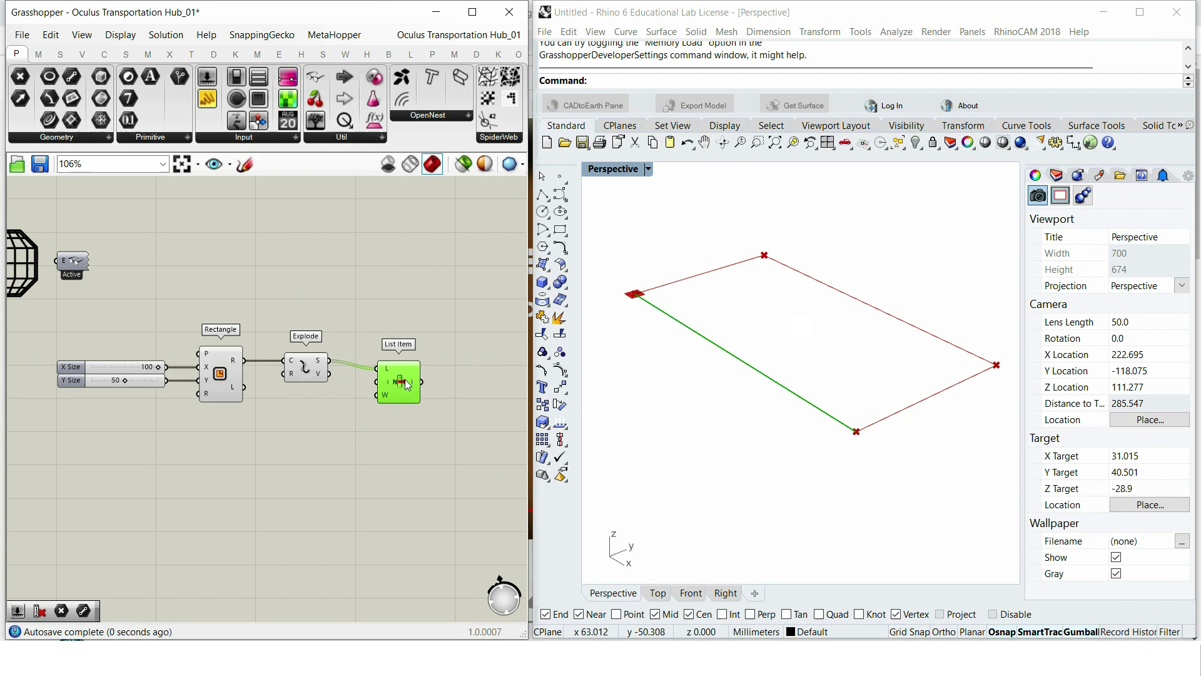
Step: Add three more outputs, +1, +2 and +3, to the List Item component
{"action": "scroll", "coordinate": [411, 388], "scroll_direction": "up", "scroll_amount": 6}
{"action": "left_click", "coordinate": [372, 442]}
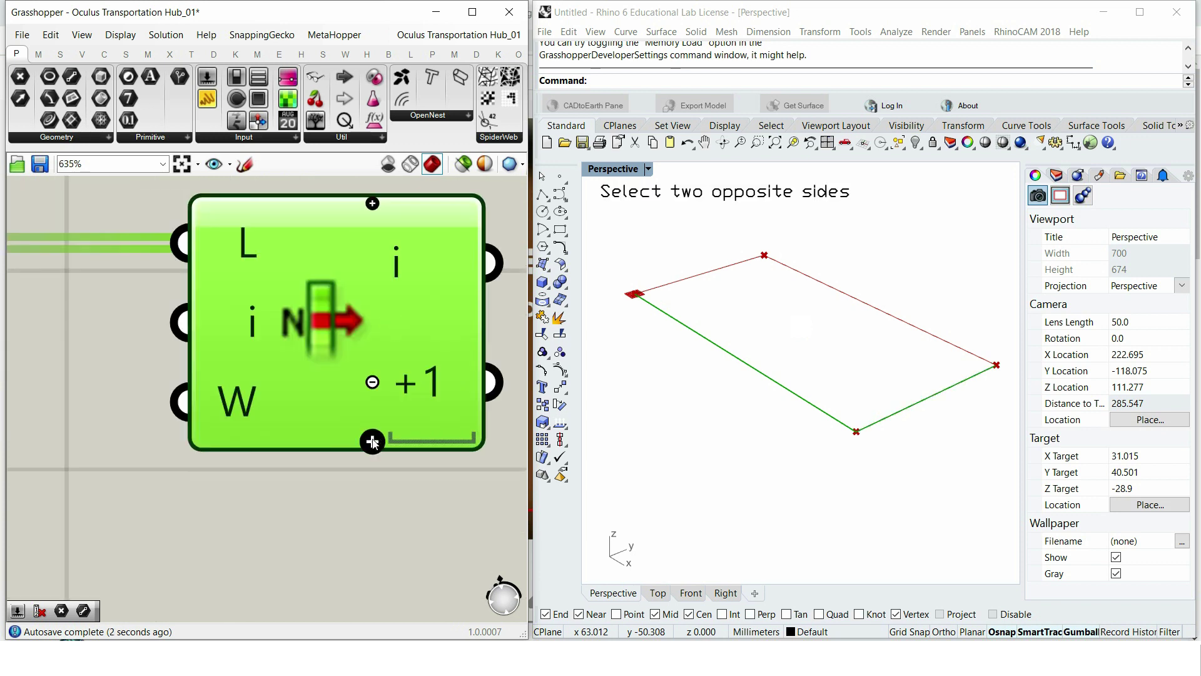
{"action": "left_click", "coordinate": [374, 466]}
{"action": "left_click", "coordinate": [374, 479]}
{"action": "scroll", "coordinate": [276, 433], "scroll_direction": "down", "scroll_amount": 3}
{"action": "scroll", "coordinate": [279, 393], "scroll_direction": "down", "scroll_amount": 3}
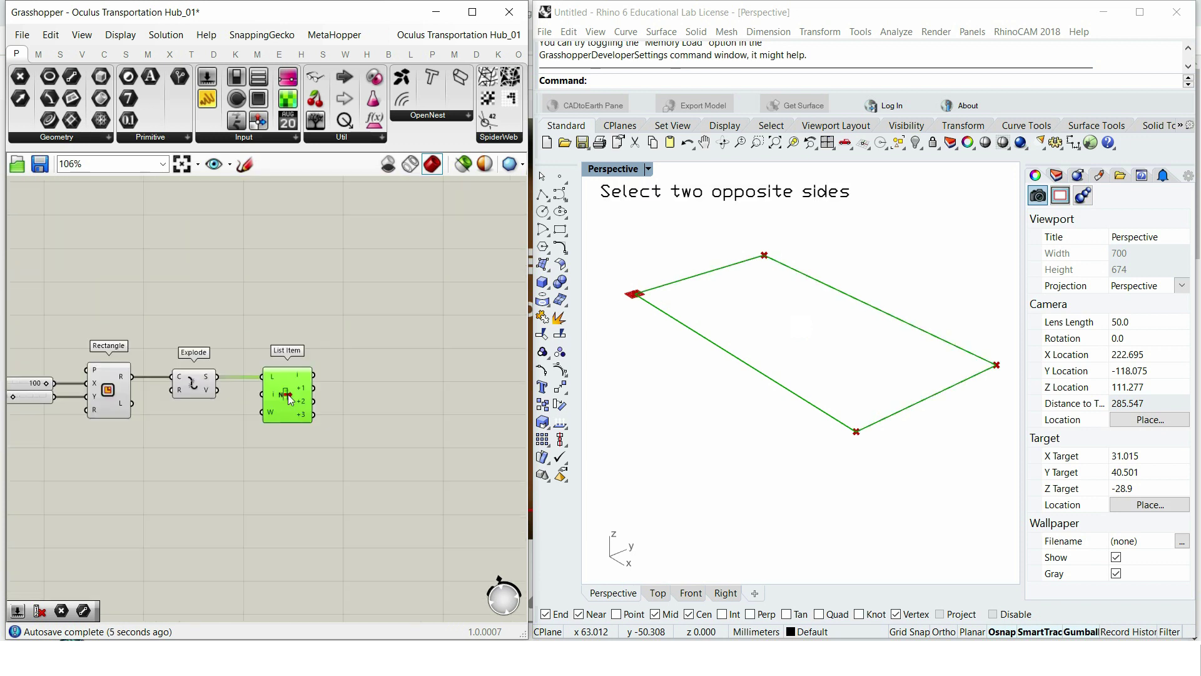
Step: Add Line parameters for the two opposite rectangle sides, fed by List Item's +1 and +3 outputs
{"action": "double_click", "coordinate": [325, 407]}
{"action": "type", "text": "li"}
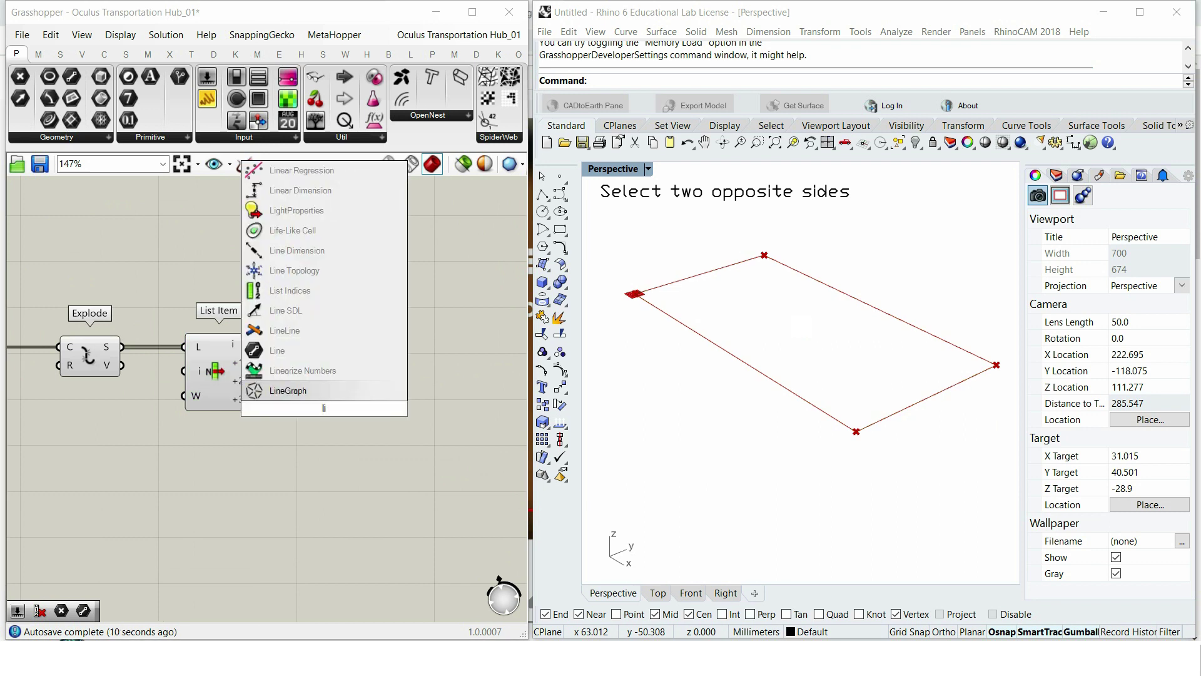
{"action": "left_click", "coordinate": [318, 354]}
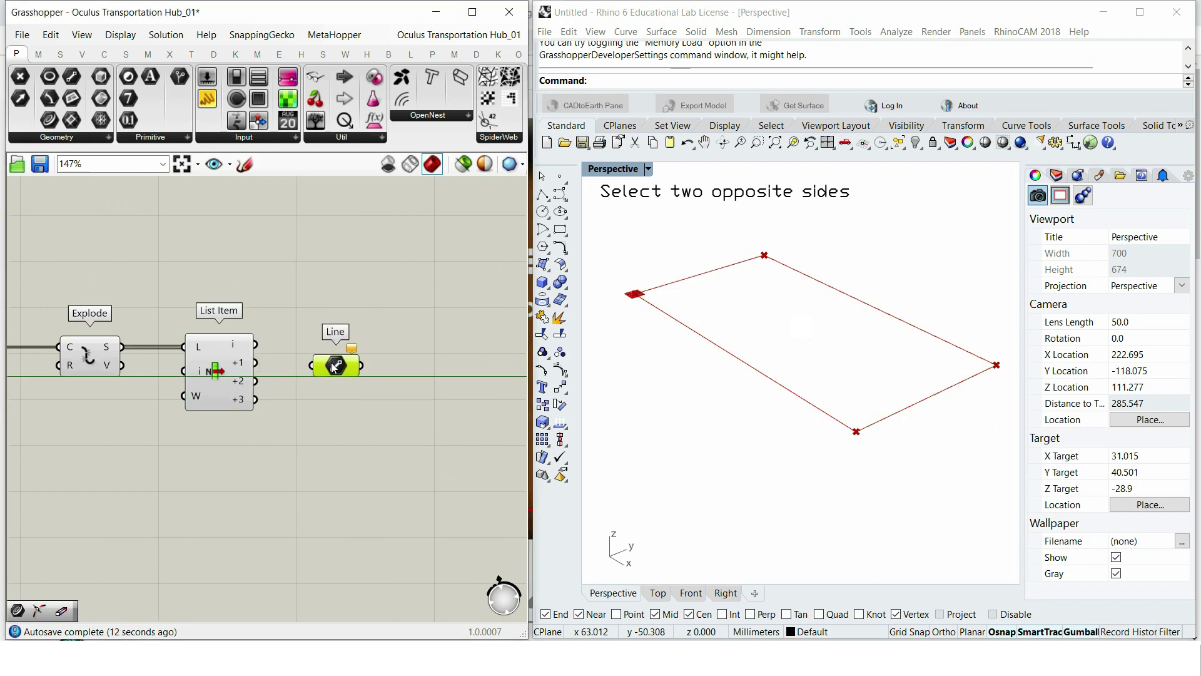
{"action": "mouse_move", "coordinate": [295, 366]}
{"action": "left_mouse_down"}
{"action": "mouse_move", "coordinate": [336, 370]}
{"action": "mouse_move", "coordinate": [340, 407]}
{"action": "mouse_move", "coordinate": [313, 400]}
{"action": "mouse_move", "coordinate": [295, 360]}
{"action": "left_mouse_up"}
{"action": "scroll", "coordinate": [333, 410], "scroll_direction": "down", "scroll_amount": 3}
Step: Turn off the preview of the List Item, Rectangle and Explode components
{"action": "middle_click", "coordinate": [281, 289]}
{"action": "left_click", "coordinate": [328, 313]}
{"action": "right_click_drag", "start_coordinate": [233, 424], "coordinate": [315, 407]}
{"action": "left_click_drag", "start_coordinate": [316, 413], "coordinate": [183, 294]}
{"action": "right_click", "coordinate": [219, 265]}
{"action": "left_click", "coordinate": [263, 287]}
Step: Add two Point On Curve components at 0.500 and connect each one to its own Line parameter
{"action": "right_click_drag", "start_coordinate": [390, 375], "coordinate": [222, 369]}
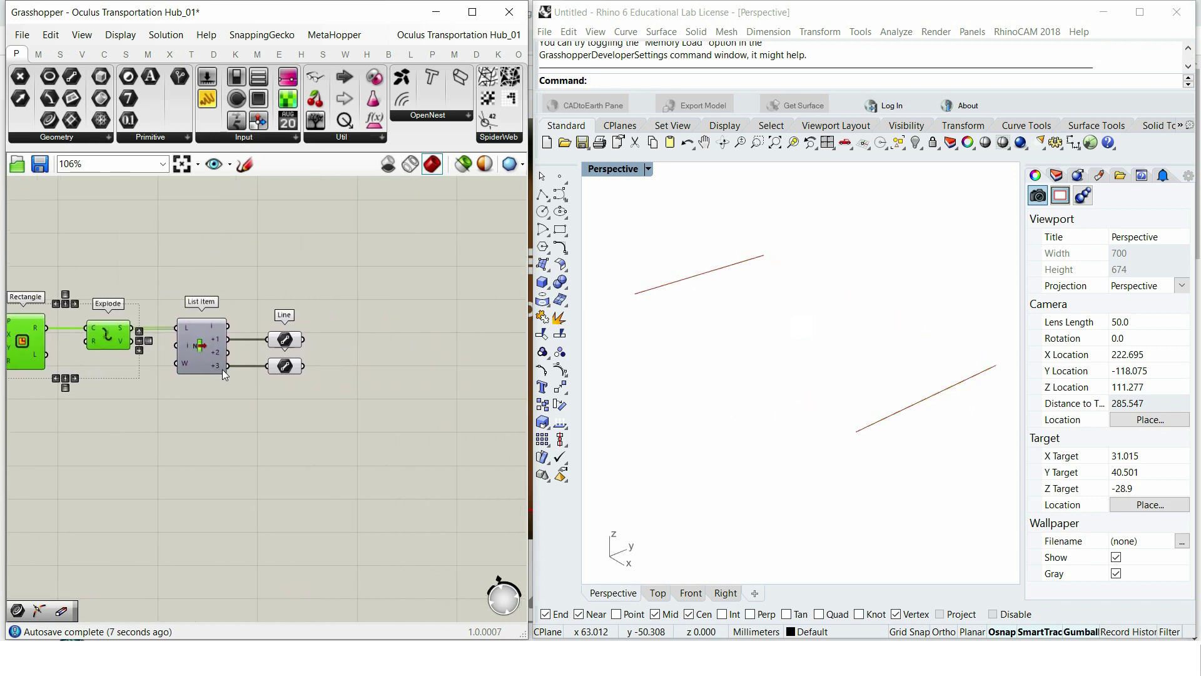
{"action": "scroll", "coordinate": [315, 363], "scroll_direction": "up", "scroll_amount": 3}
{"action": "double_click", "coordinate": [332, 404]}
{"action": "type", "text": "po"}
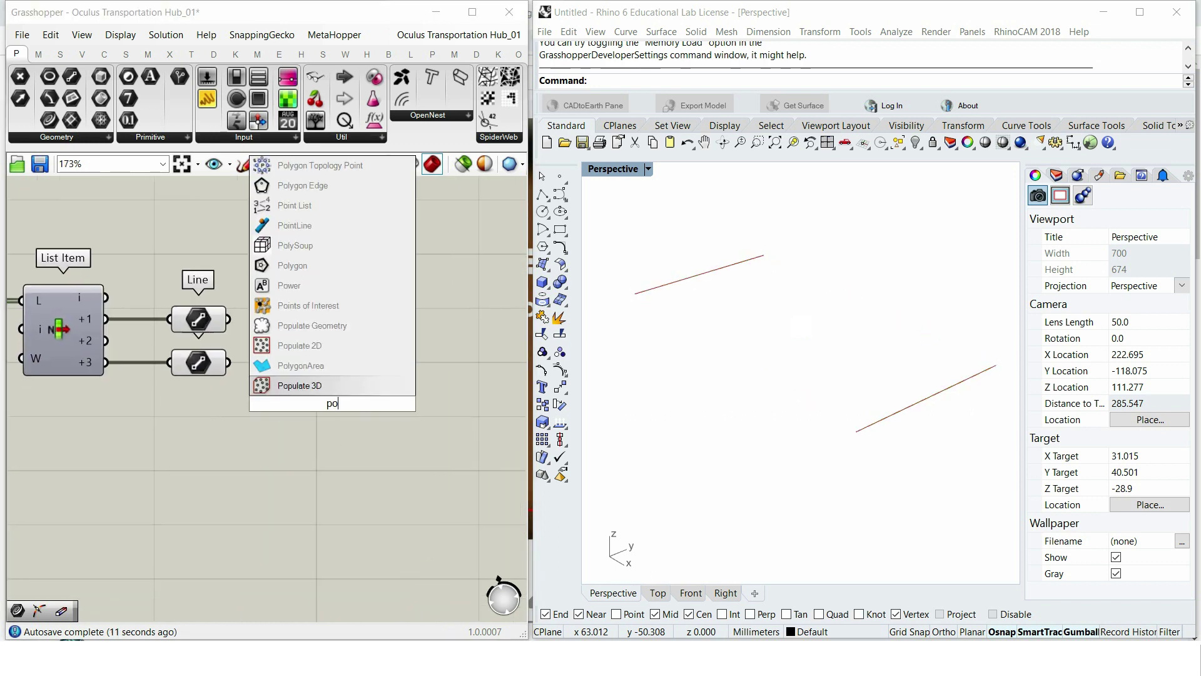
{"action": "type", "text": "int on"}
{"action": "left_click", "coordinate": [338, 343]}
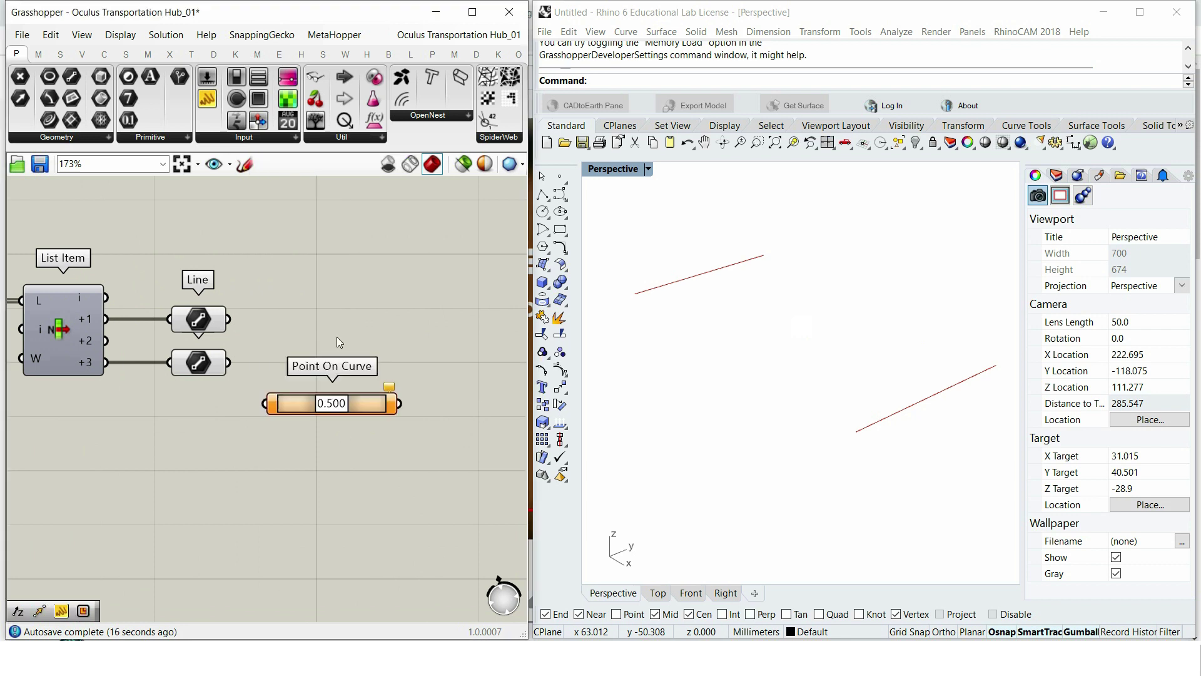
{"action": "left_click_drag", "start_coordinate": [342, 407], "coordinate": [417, 361]}
{"action": "left_click_drag", "start_coordinate": [240, 323], "coordinate": [319, 317]}
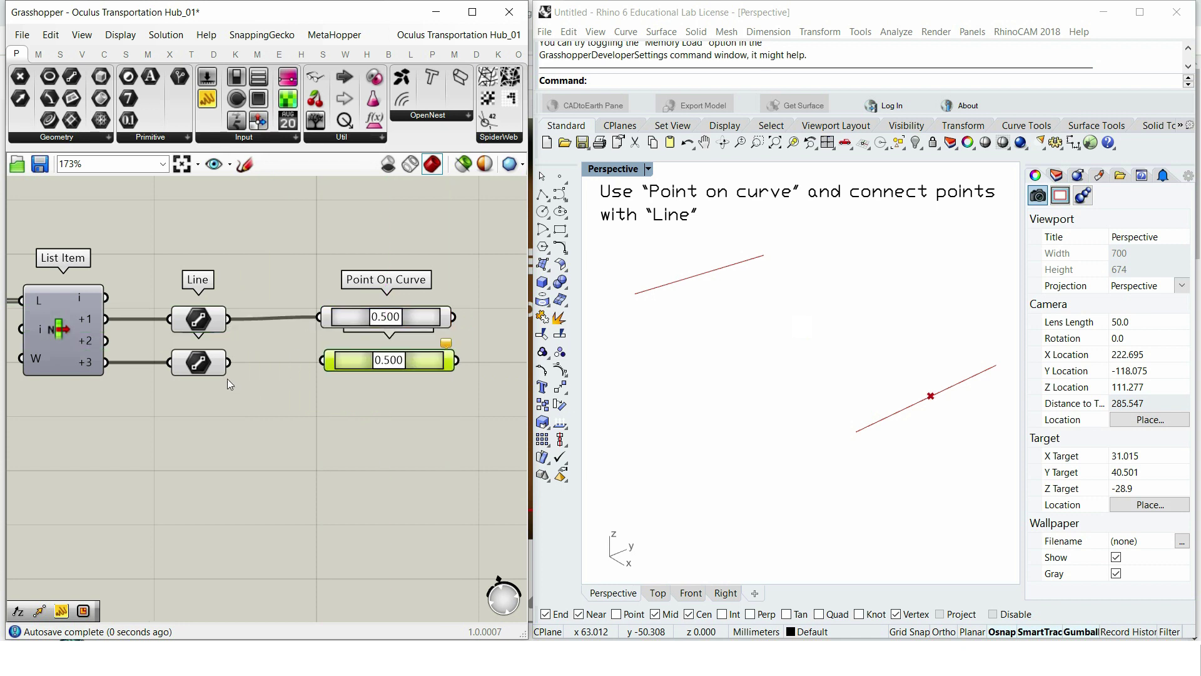
{"action": "left_click_drag", "start_coordinate": [266, 361], "coordinate": [320, 362]}
{"action": "left_click_drag", "start_coordinate": [340, 360], "coordinate": [332, 362]}
Step: Add a two-point Line component and connect the two Point On Curve outputs to its A and B inputs
{"action": "scroll", "coordinate": [313, 358], "scroll_direction": "down", "scroll_amount": 3}
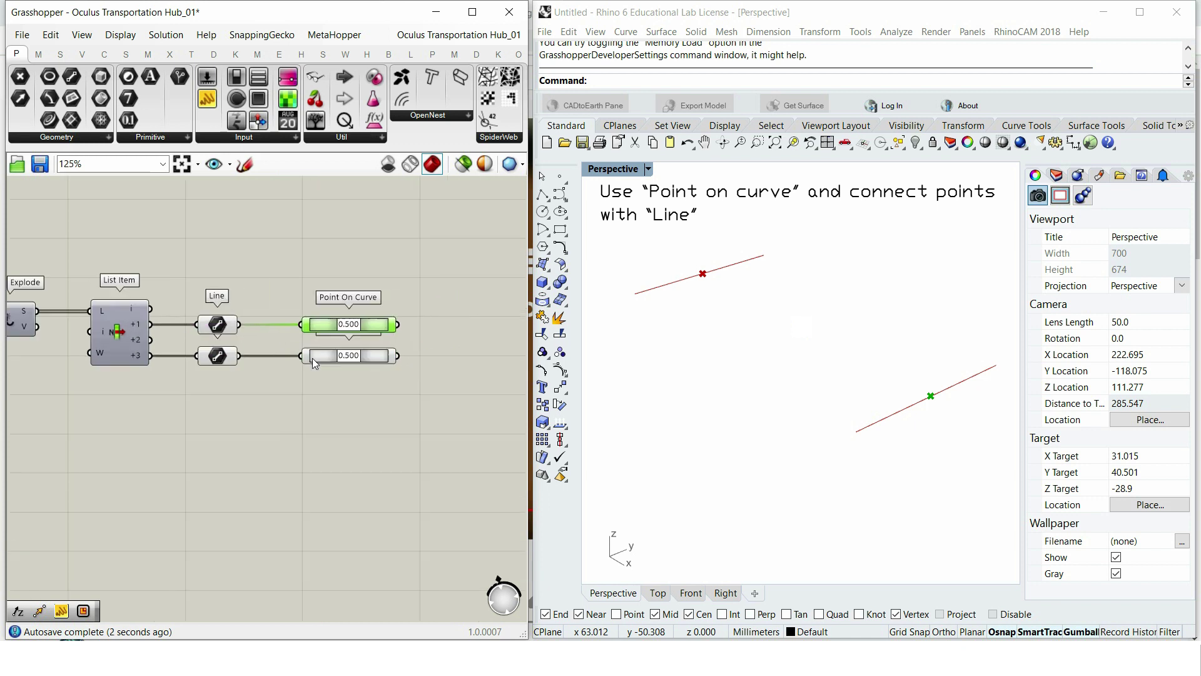
{"action": "double_click", "coordinate": [363, 382]}
{"action": "type", "text": "line"}
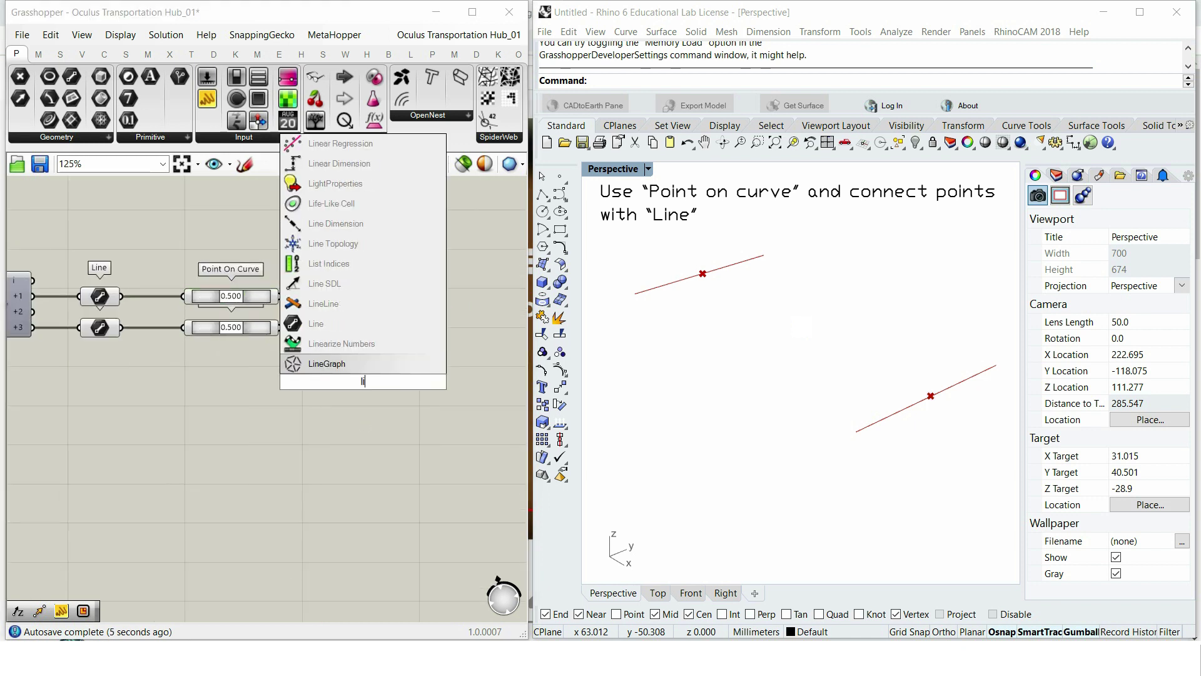
{"action": "left_click", "coordinate": [356, 363]}
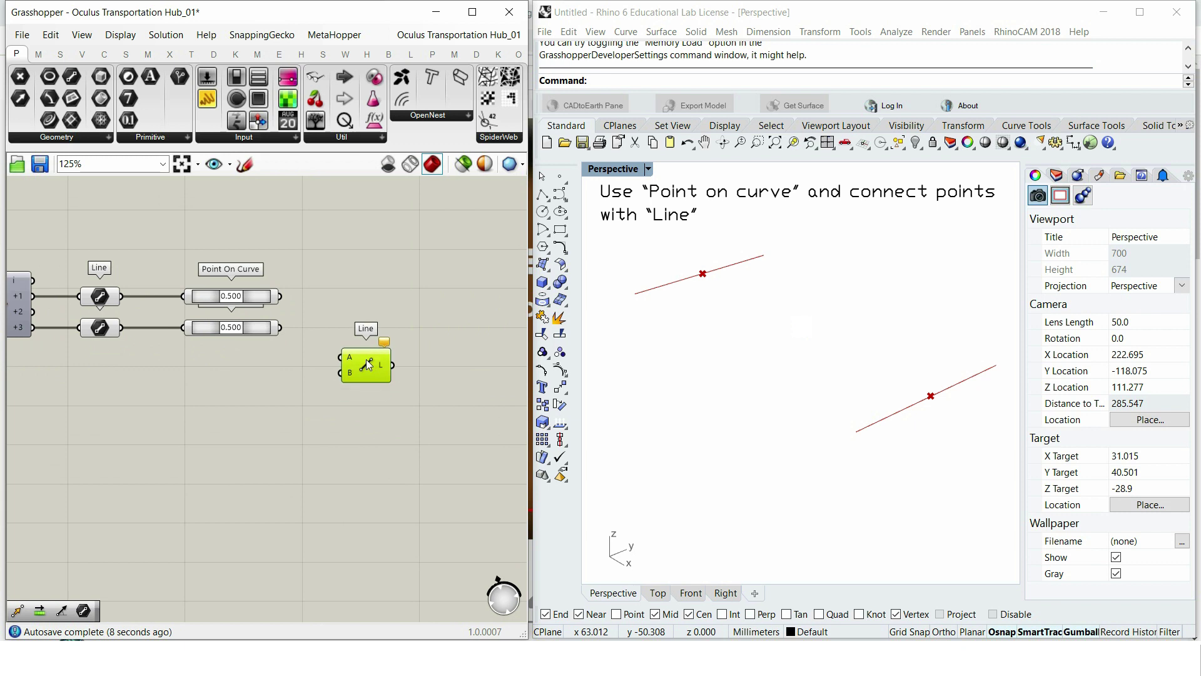
{"action": "left_click_drag", "start_coordinate": [367, 363], "coordinate": [361, 304]}
{"action": "left_click_drag", "start_coordinate": [280, 327], "coordinate": [358, 323]}
Step: Set the upper Point On Curve parameter to 0.219 and the lower one to 0.205
{"action": "right_click_drag", "start_coordinate": [233, 315], "coordinate": [308, 328]}
{"action": "scroll", "coordinate": [300, 320], "scroll_direction": "up", "scroll_amount": 3}
{"action": "mouse_move", "coordinate": [311, 299]}
{"action": "left_mouse_down"}
{"action": "mouse_move", "coordinate": [268, 301]}
{"action": "mouse_move", "coordinate": [331, 302]}
{"action": "mouse_move", "coordinate": [288, 303]}
{"action": "left_mouse_up"}
{"action": "left_click_drag", "start_coordinate": [304, 351], "coordinate": [268, 352]}
{"action": "scroll", "coordinate": [273, 438], "scroll_direction": "down", "scroll_amount": 3}
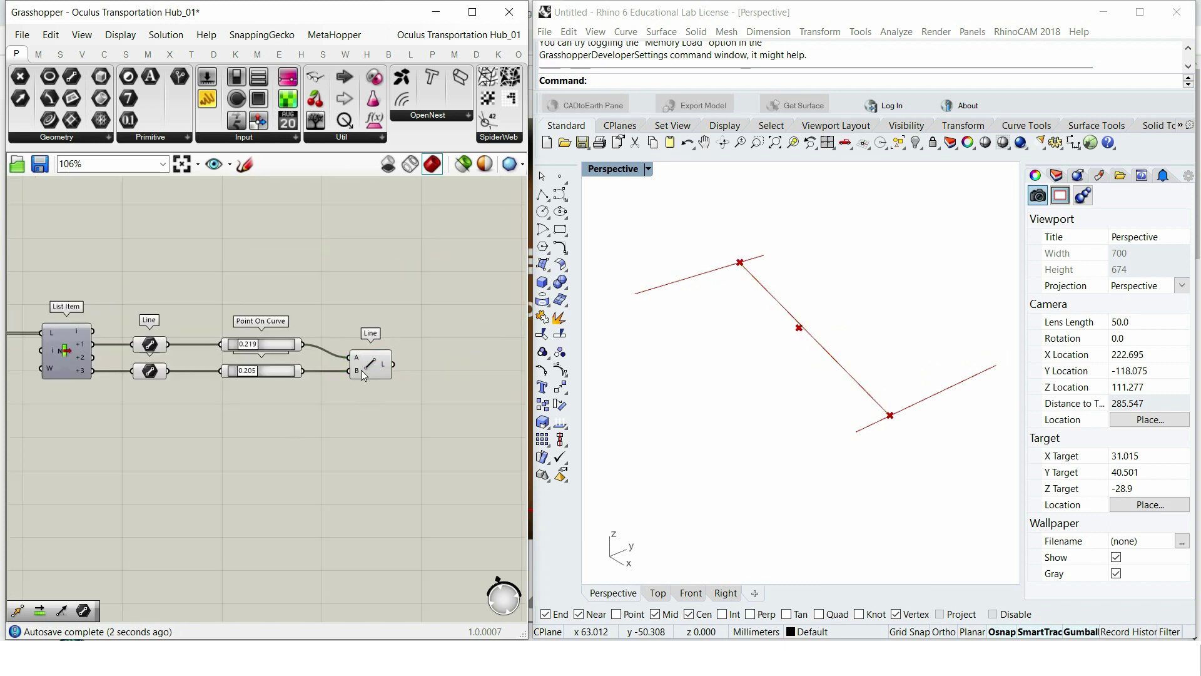
Step: Add a Point On Curve component at 0.500 for the midpoint and connect it to the connecting Line's output
{"action": "scroll", "coordinate": [365, 375], "scroll_direction": "up", "scroll_amount": 3}
{"action": "double_click", "coordinate": [322, 470]}
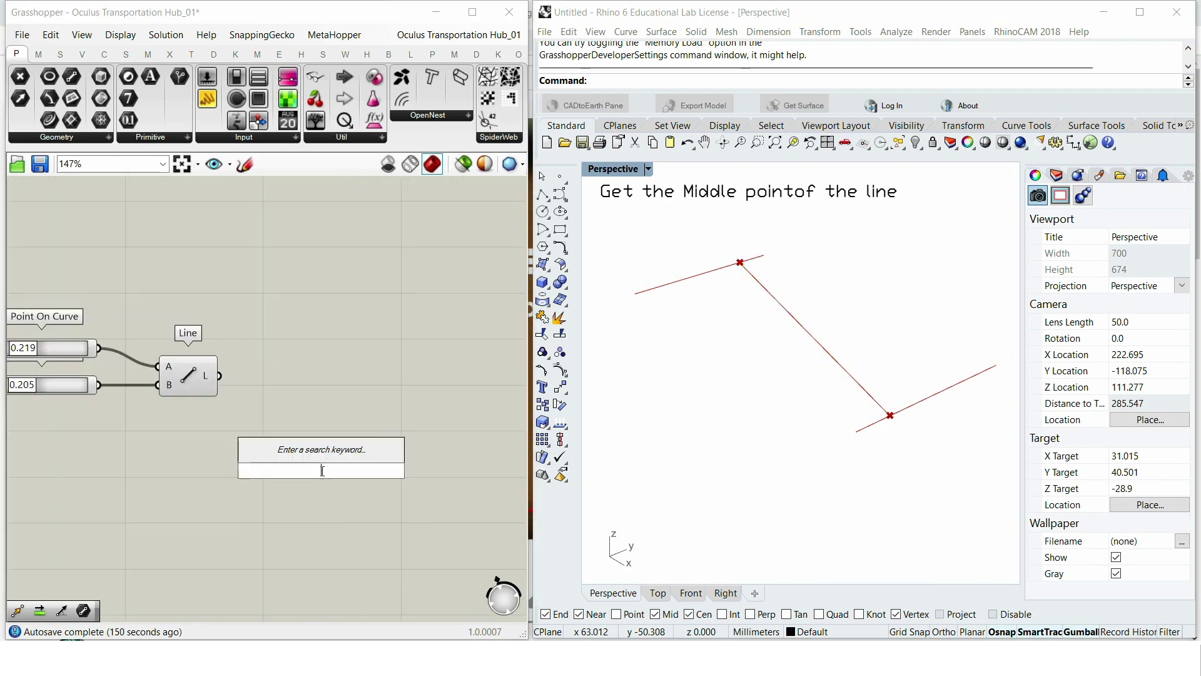
{"action": "type", "text": "poin"}
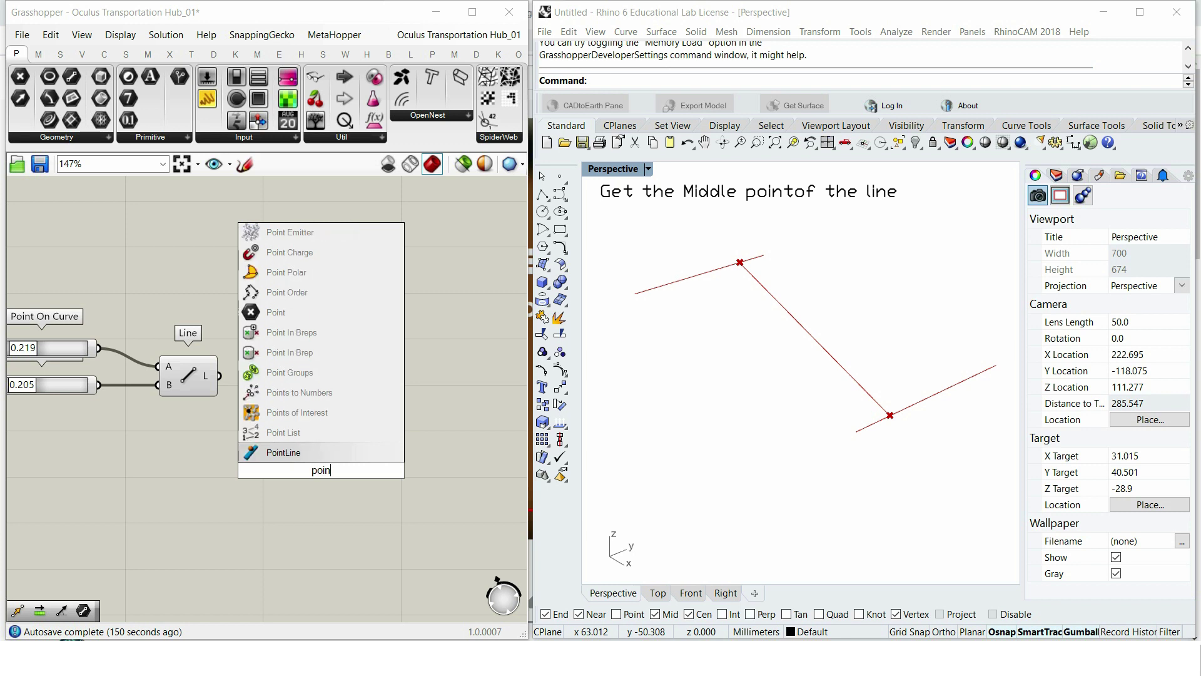
{"action": "type", "text": "t on"}
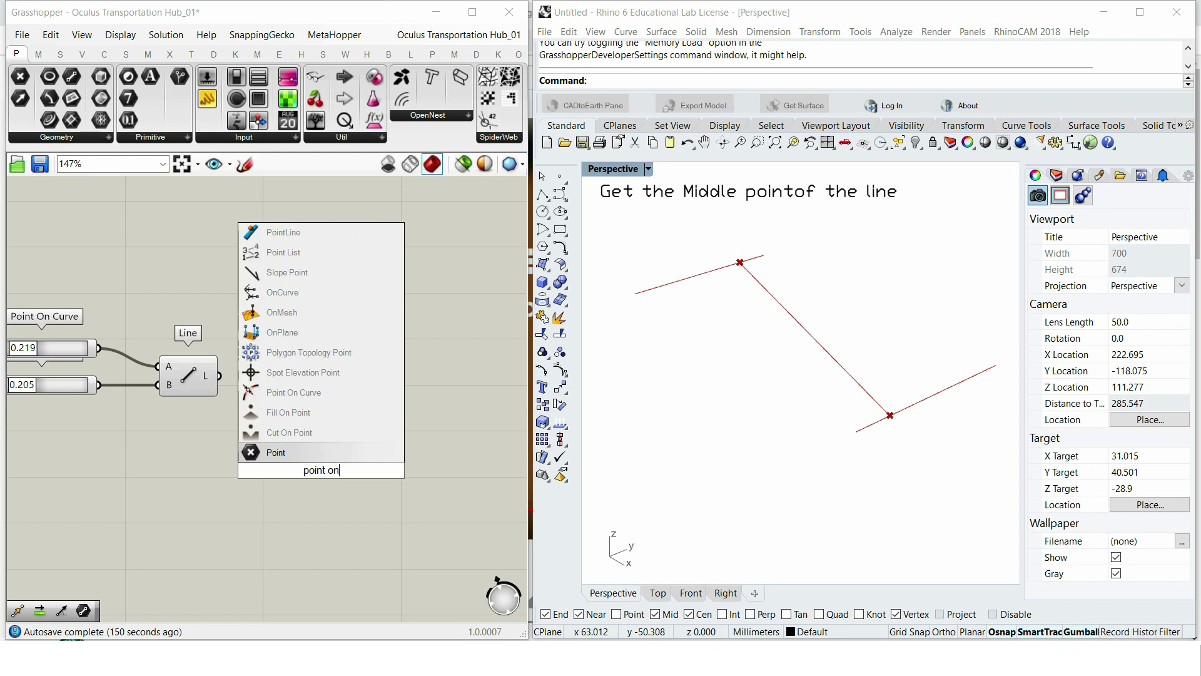
{"action": "left_click", "coordinate": [297, 394]}
{"action": "left_click_drag", "start_coordinate": [222, 376], "coordinate": [296, 380]}
Step: Add a Move component below the midpoint's Point On Curve component
{"action": "right_click_drag", "start_coordinate": [364, 423], "coordinate": [257, 407]}
{"action": "double_click", "coordinate": [284, 460]}
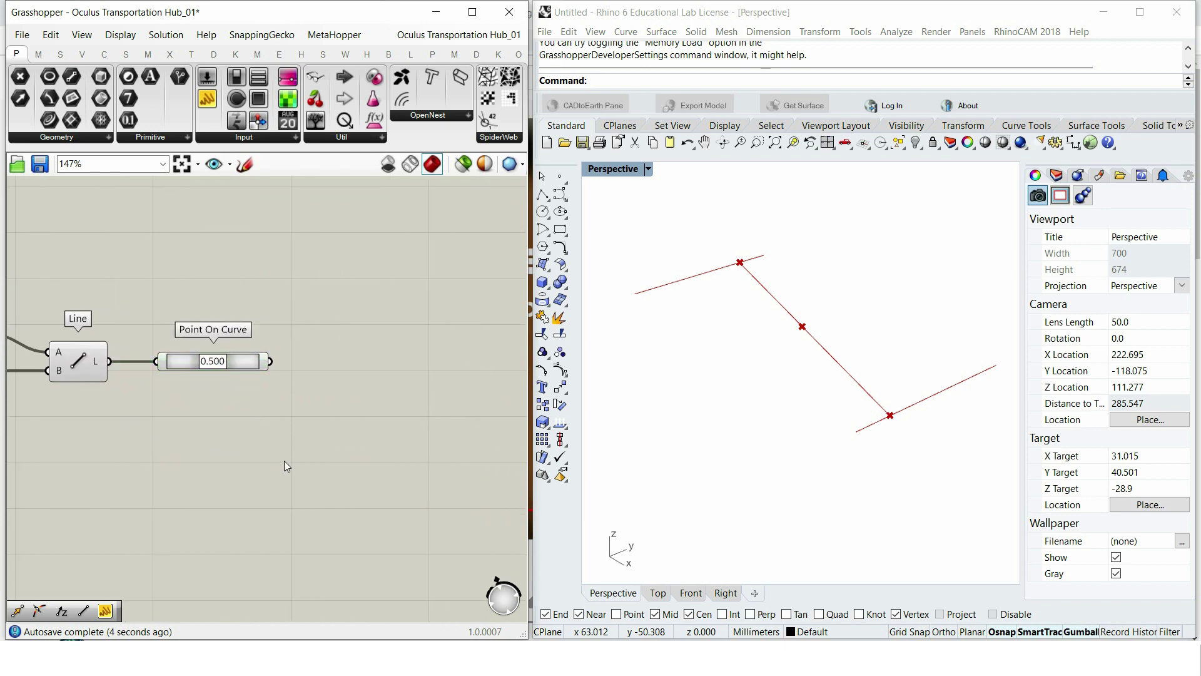
{"action": "type", "text": "move"}
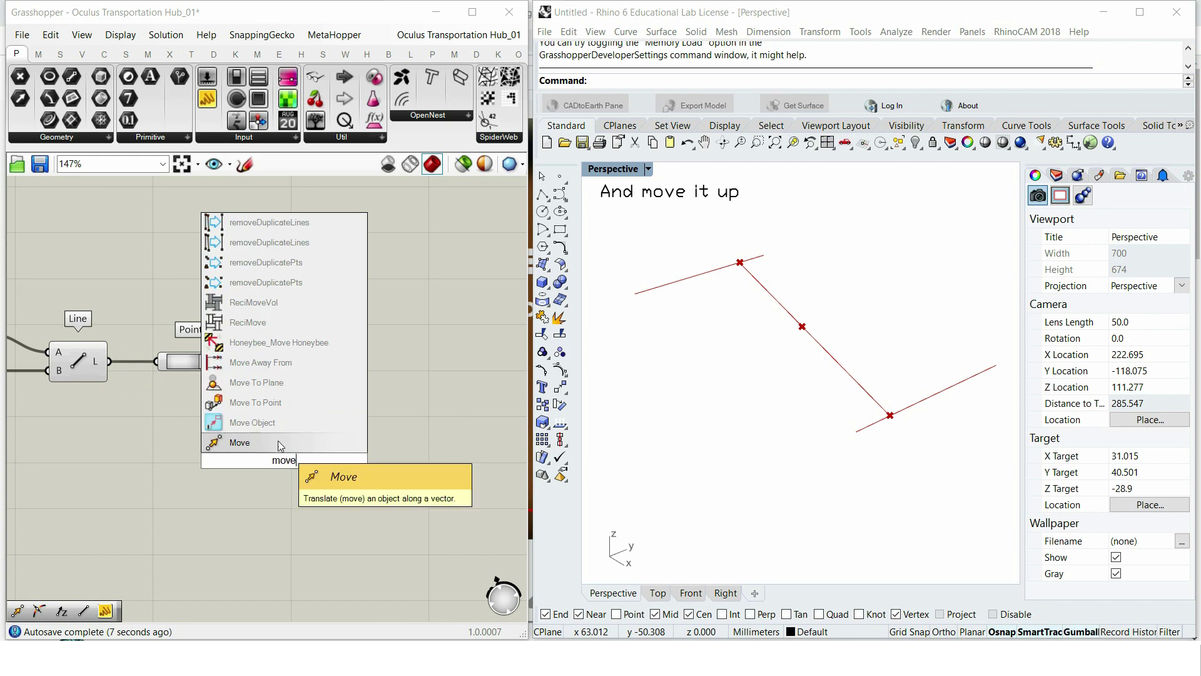
{"action": "left_click", "coordinate": [280, 443]}
Step: Add a Unit Z vector as Move's T input and connect the midpoint to Move's G input
{"action": "double_click", "coordinate": [216, 515]}
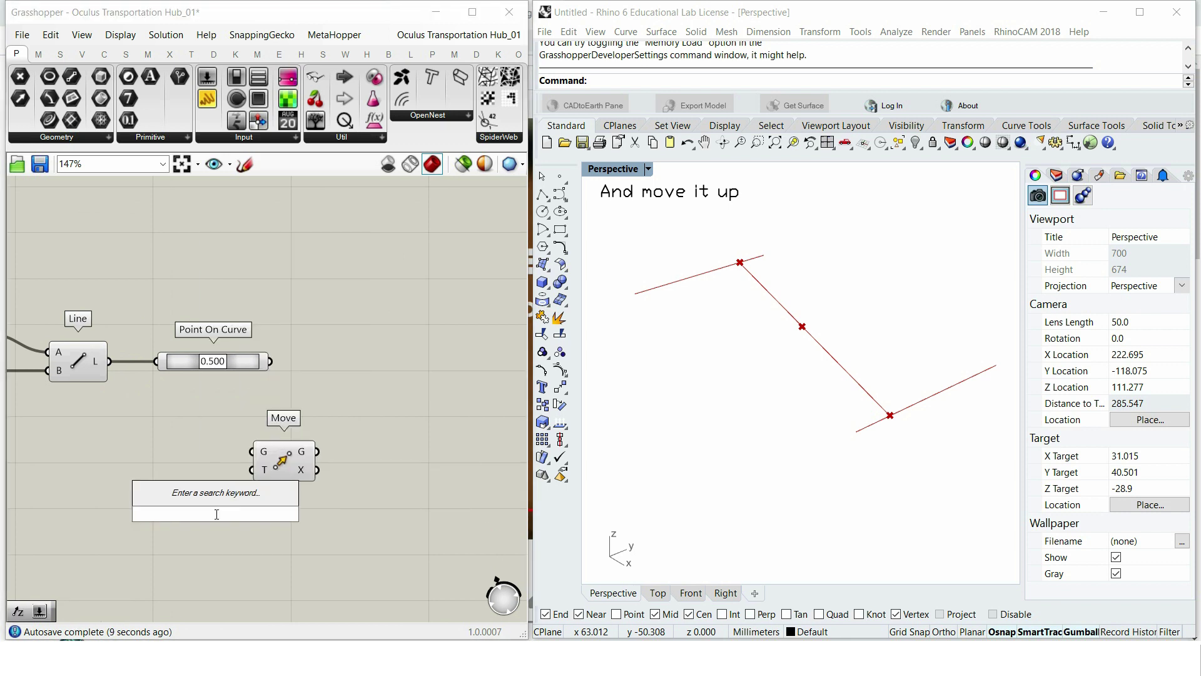
{"action": "type", "text": "unit z"}
{"action": "left_click", "coordinate": [164, 497]}
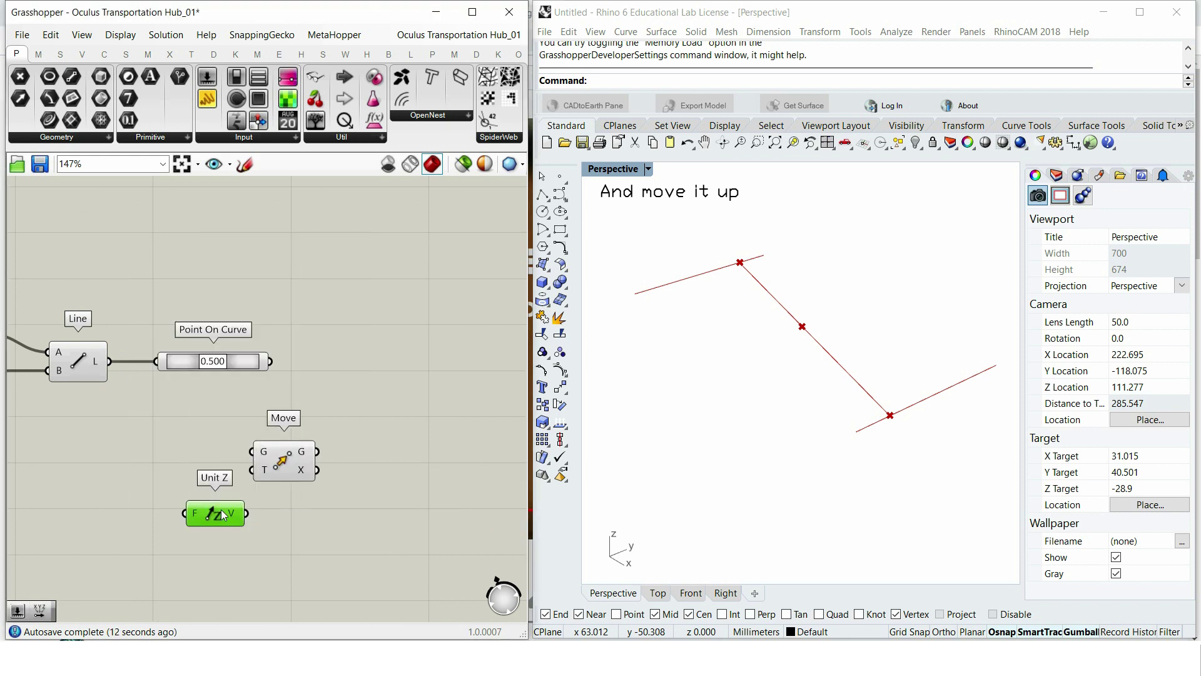
{"action": "left_click_drag", "start_coordinate": [186, 452], "coordinate": [253, 470]}
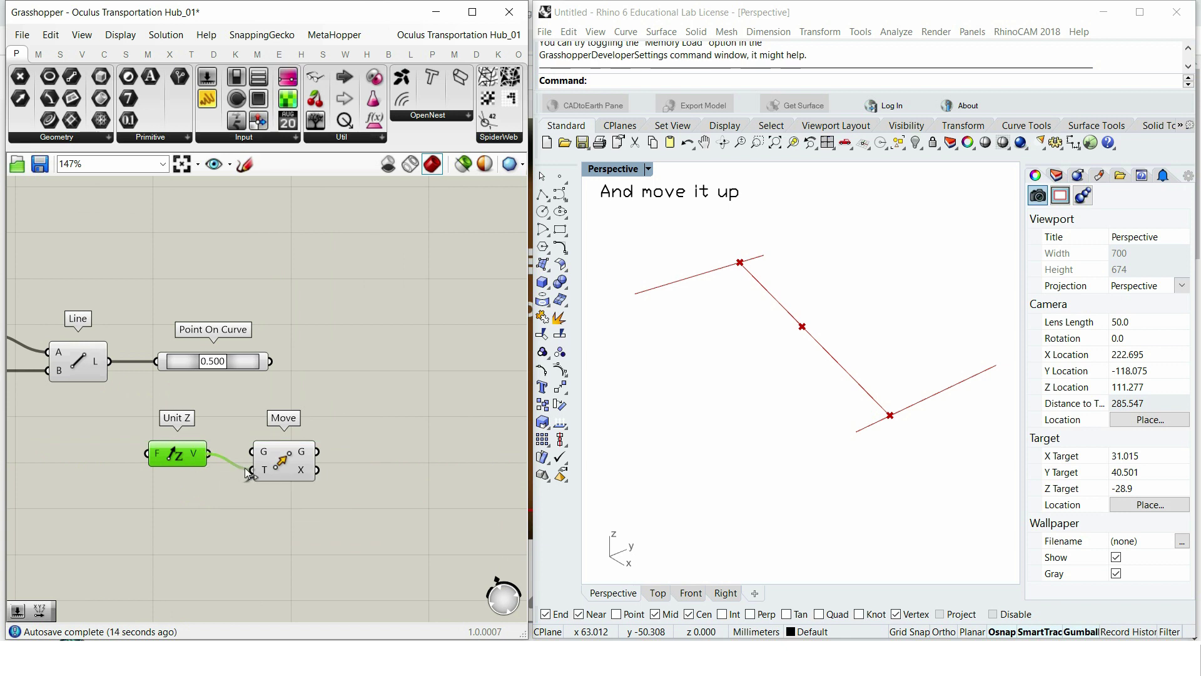
{"action": "left_click_drag", "start_coordinate": [270, 363], "coordinate": [341, 445]}
{"action": "left_click_drag", "start_coordinate": [195, 462], "coordinate": [258, 462]}
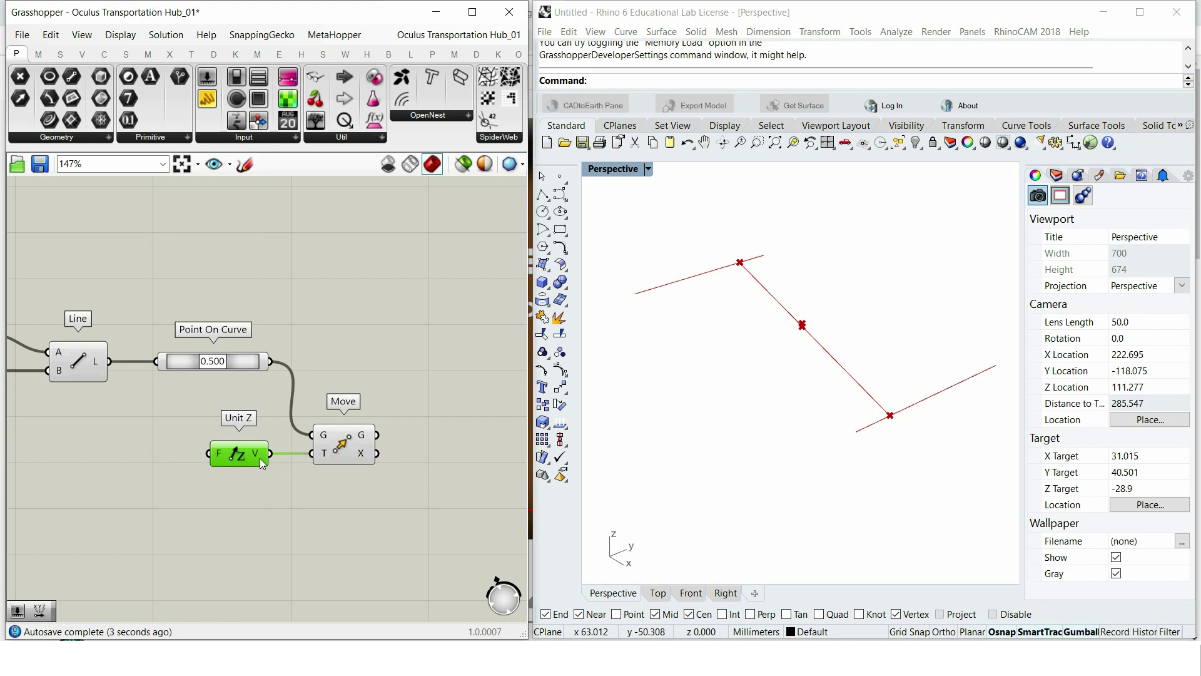
Step: Add a number slider with the value 25 and connect it to Unit Z's factor input
{"action": "double_click", "coordinate": [126, 474]}
{"action": "type", "text": "25"}
{"action": "key", "text": "Return"}
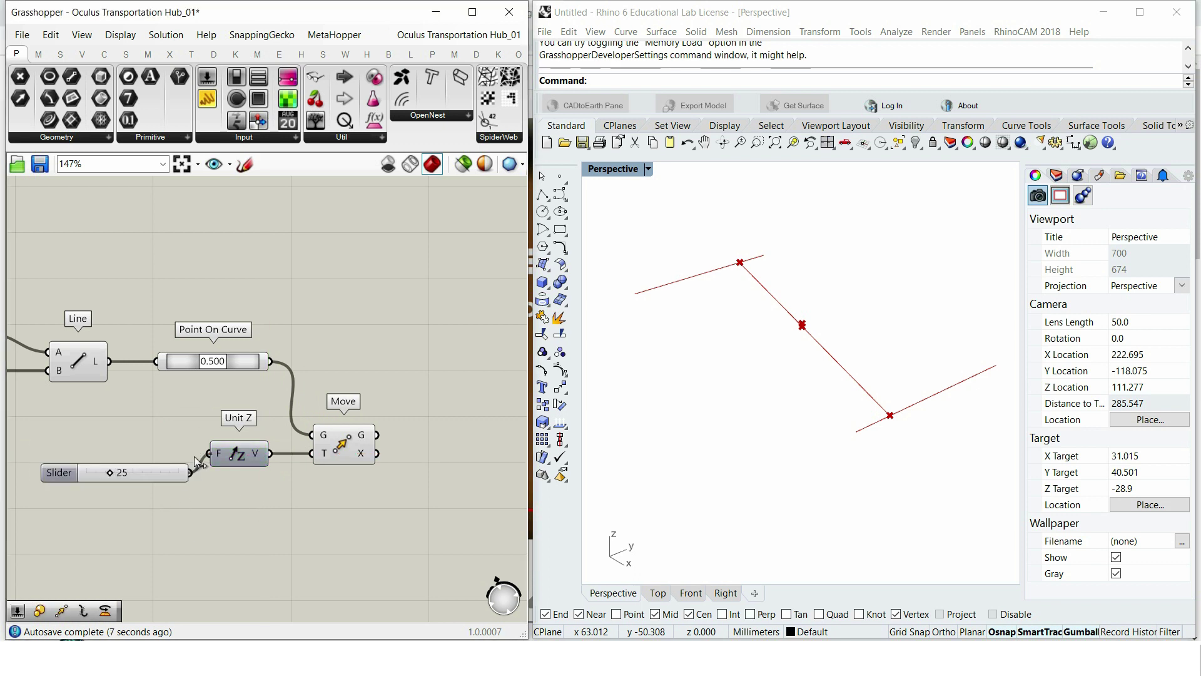
{"action": "left_click_drag", "start_coordinate": [178, 467], "coordinate": [178, 448]}
Step: Add an End Points component above the others and connect the main Line's output to its curve input
{"action": "scroll", "coordinate": [347, 496], "scroll_direction": "down", "scroll_amount": 1}
{"action": "double_click", "coordinate": [348, 496]}
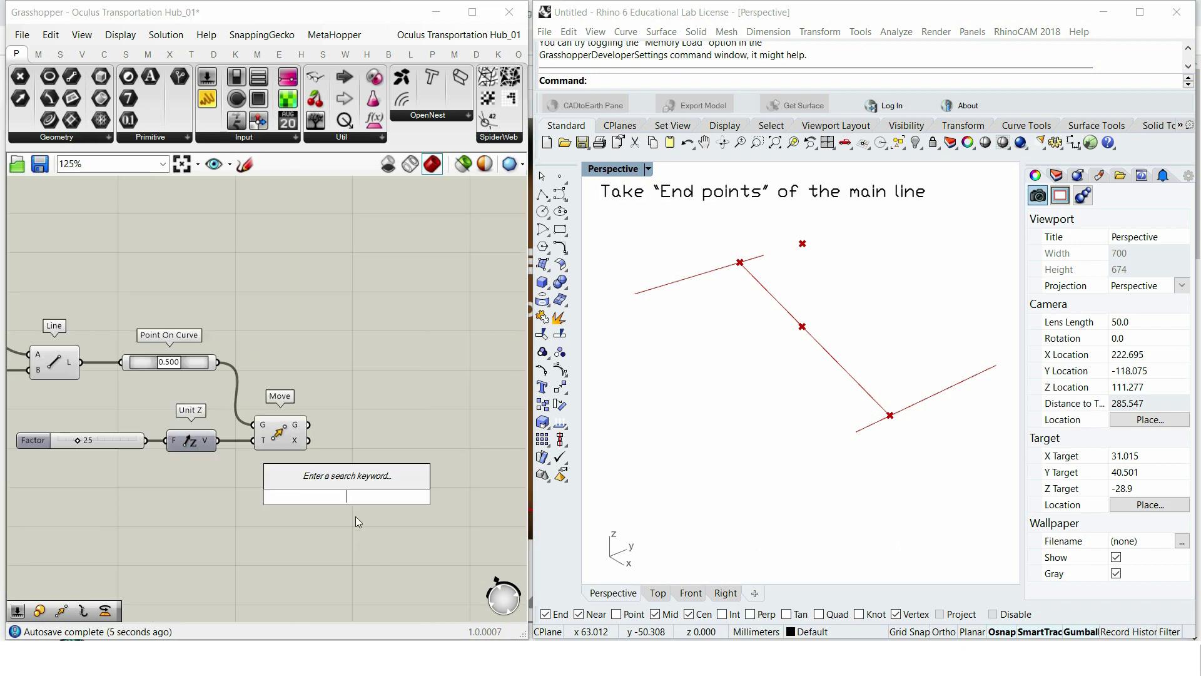
{"action": "type", "text": "end"}
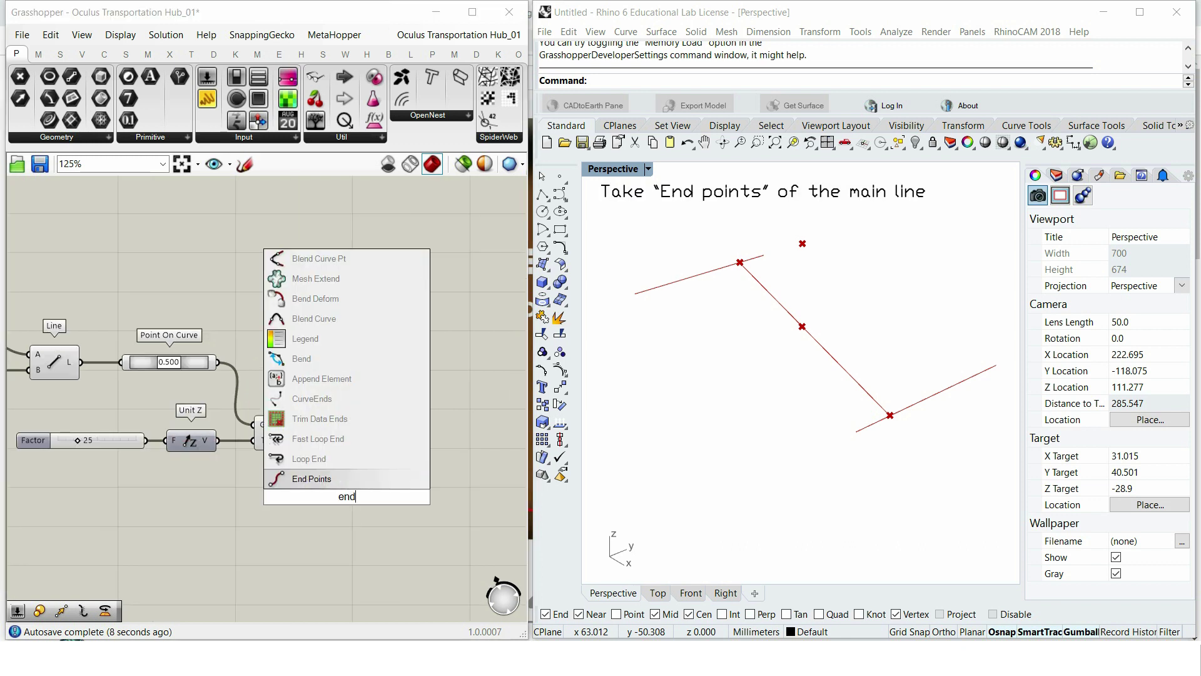
{"action": "left_click", "coordinate": [348, 482]}
{"action": "left_click_drag", "start_coordinate": [81, 362], "coordinate": [321, 496]}
{"action": "left_click_drag", "start_coordinate": [345, 496], "coordinate": [279, 291]}
Step: Add an Arc 3Pt component beside the End Points component
{"action": "left_click", "coordinate": [421, 340]}
{"action": "double_click", "coordinate": [420, 340]}
{"action": "type", "text": "arc"}
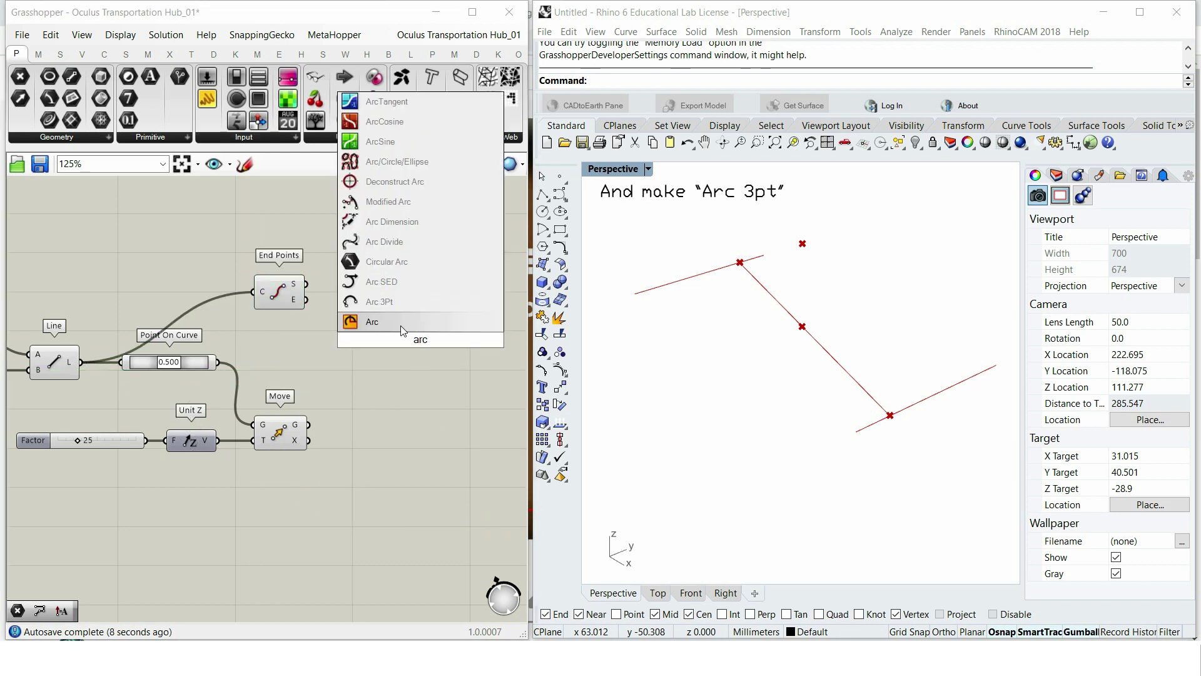
{"action": "left_click", "coordinate": [387, 301]}
{"action": "left_click_drag", "start_coordinate": [416, 335], "coordinate": [417, 321]}
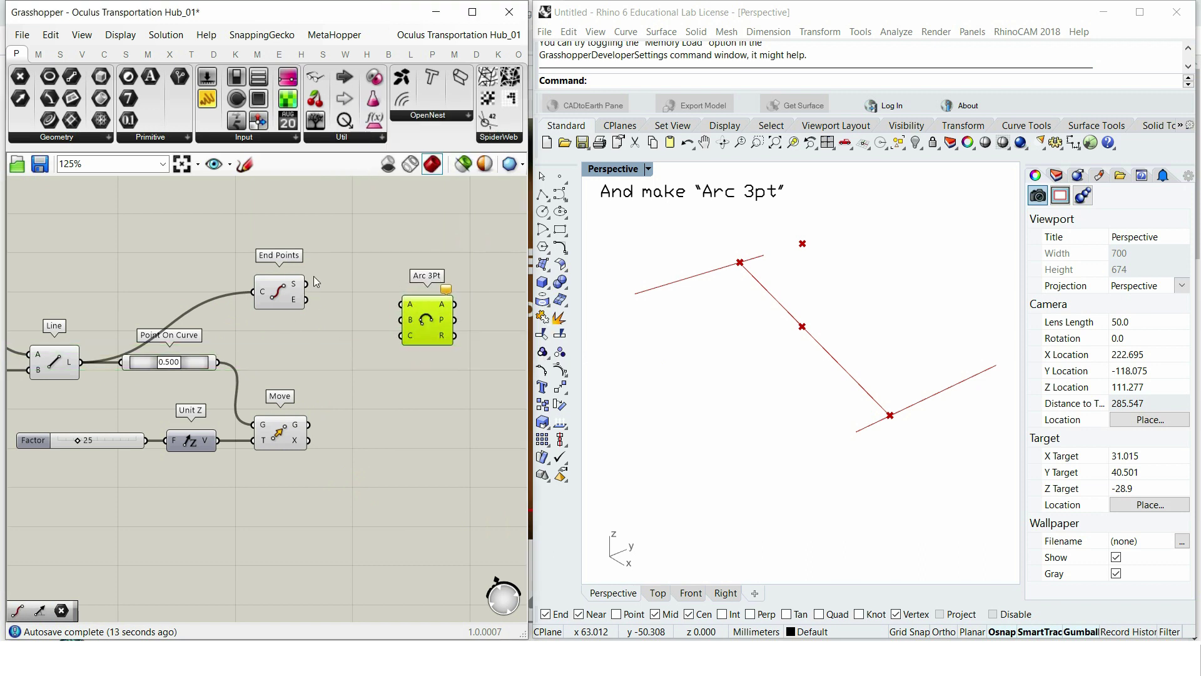
Step: Connect the line's start point, the moved midpoint and the line's end point to Arc 3Pt's A, B and C inputs
{"action": "left_click_drag", "start_coordinate": [311, 279], "coordinate": [397, 307]}
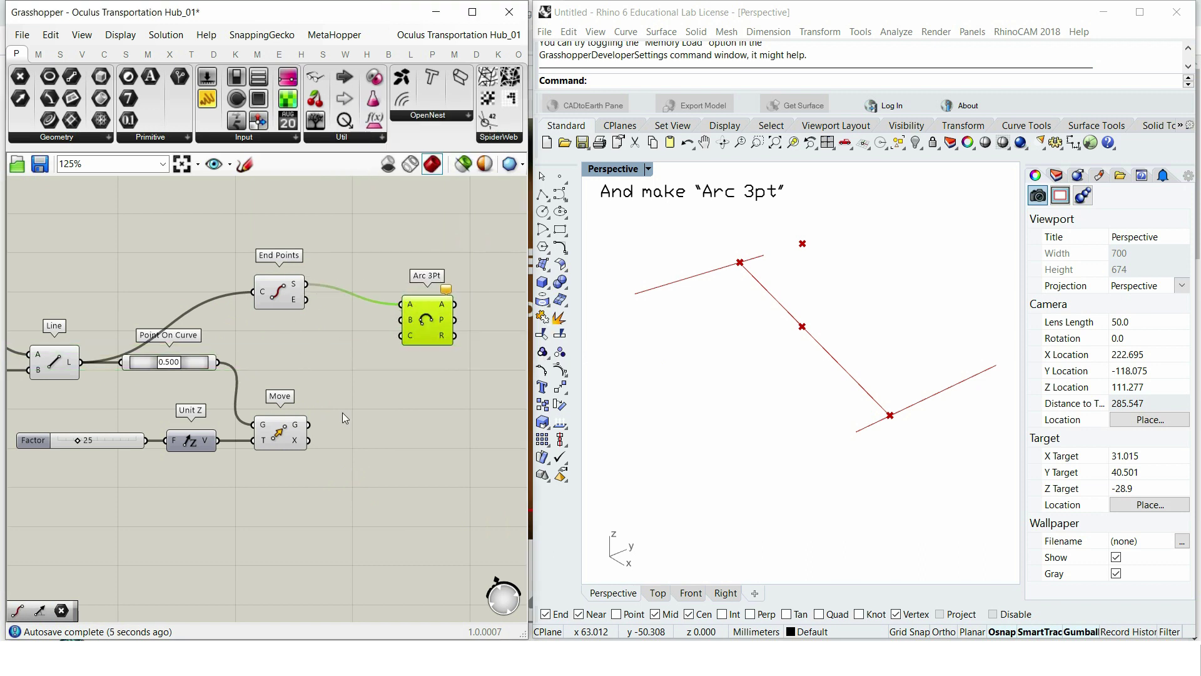
{"action": "left_click_drag", "start_coordinate": [309, 426], "coordinate": [405, 321]}
{"action": "left_click_drag", "start_coordinate": [311, 306], "coordinate": [430, 295]}
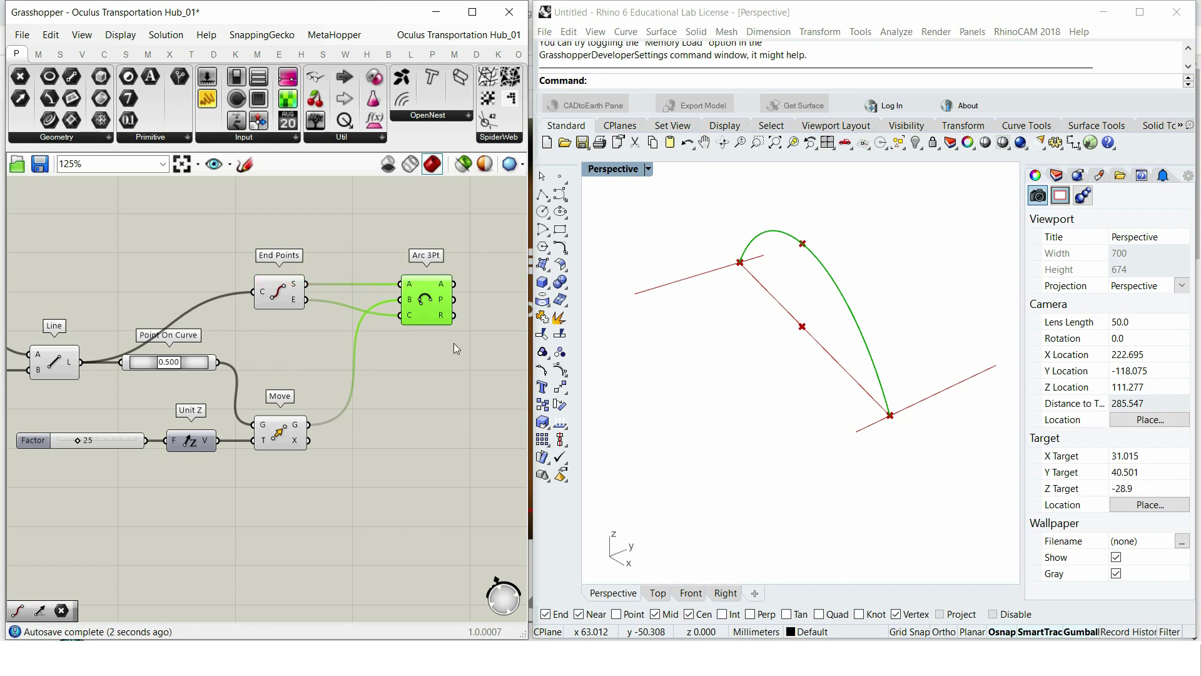
Step: Add a Construct Plane component beside the Move component
{"action": "right_click_drag", "start_coordinate": [479, 383], "coordinate": [273, 381]}
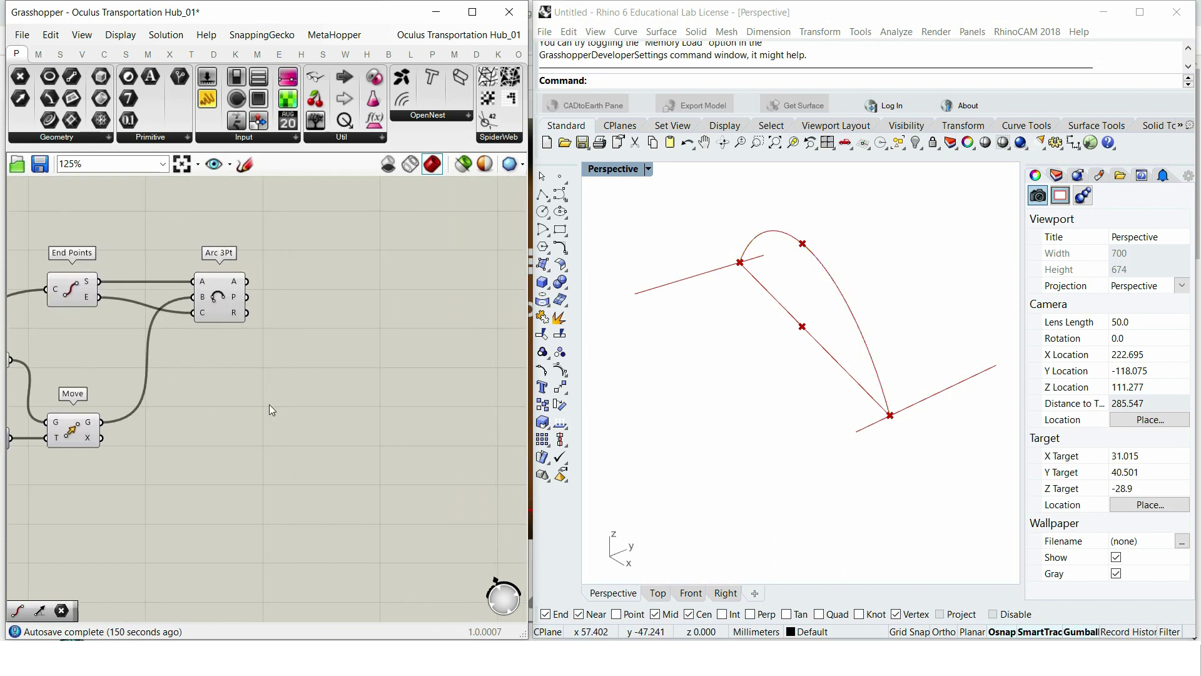
{"action": "double_click", "coordinate": [276, 457]}
{"action": "type", "text": "constr"}
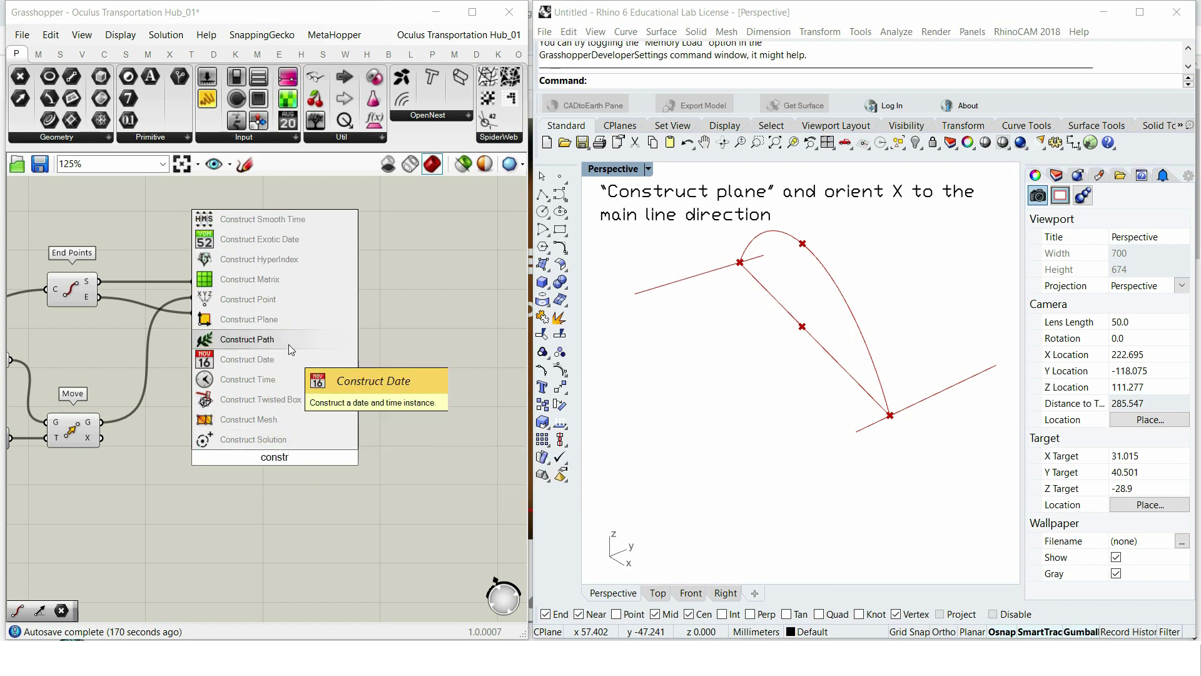
{"action": "left_click", "coordinate": [288, 345]}
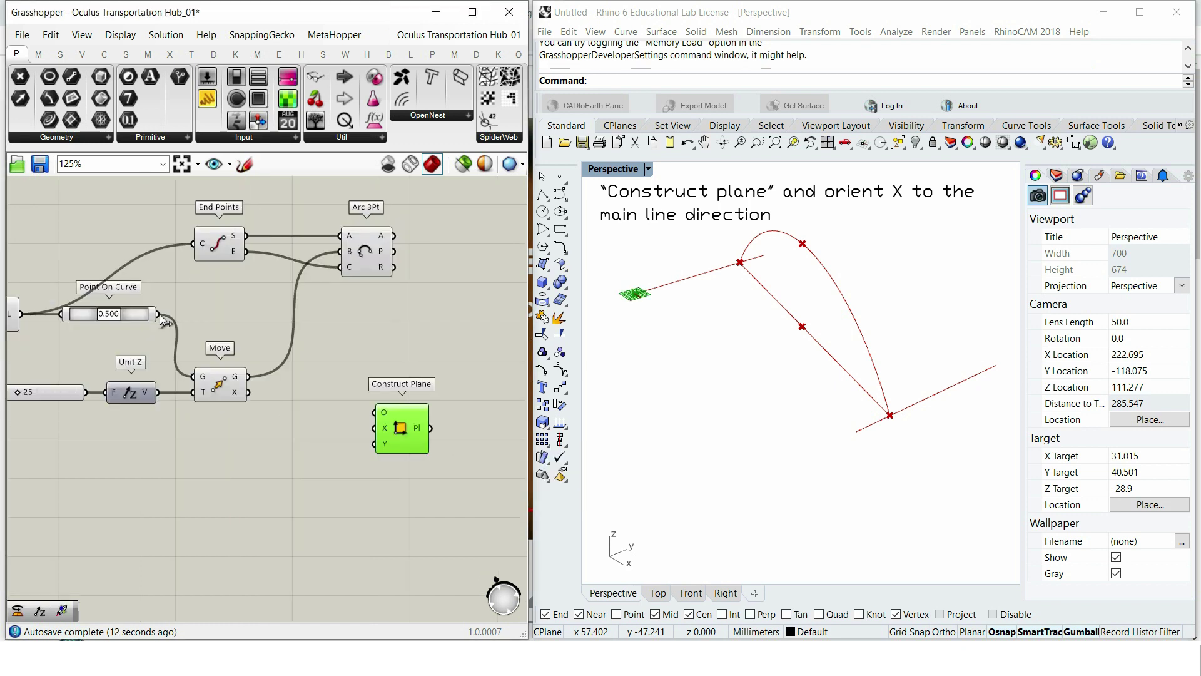
Step: Connect the Point On Curve output to Construct Plane's origin and the main Line to its X-axis input
{"action": "left_click_drag", "start_coordinate": [158, 325], "coordinate": [376, 413]}
{"action": "right_click_drag", "start_coordinate": [60, 393], "coordinate": [154, 388]}
{"action": "left_click_drag", "start_coordinate": [114, 324], "coordinate": [411, 401]}
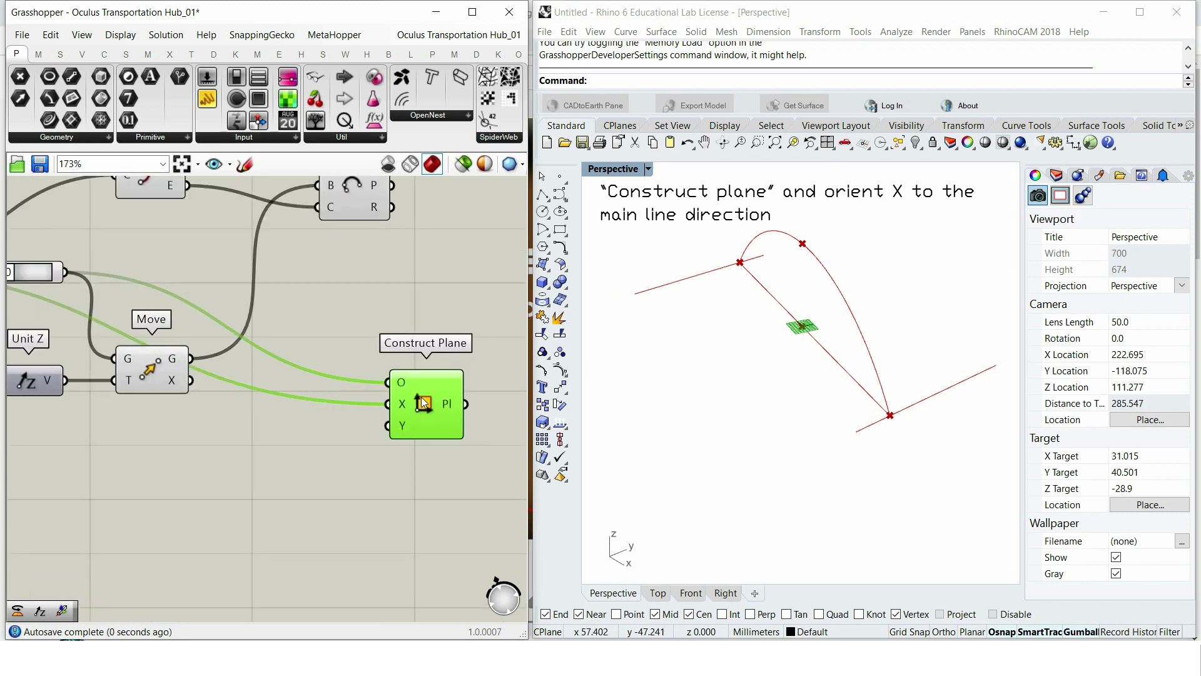
{"action": "right_click_drag", "start_coordinate": [688, 376], "coordinate": [728, 328]}
{"action": "scroll", "coordinate": [728, 329], "scroll_direction": "up", "scroll_amount": 5}
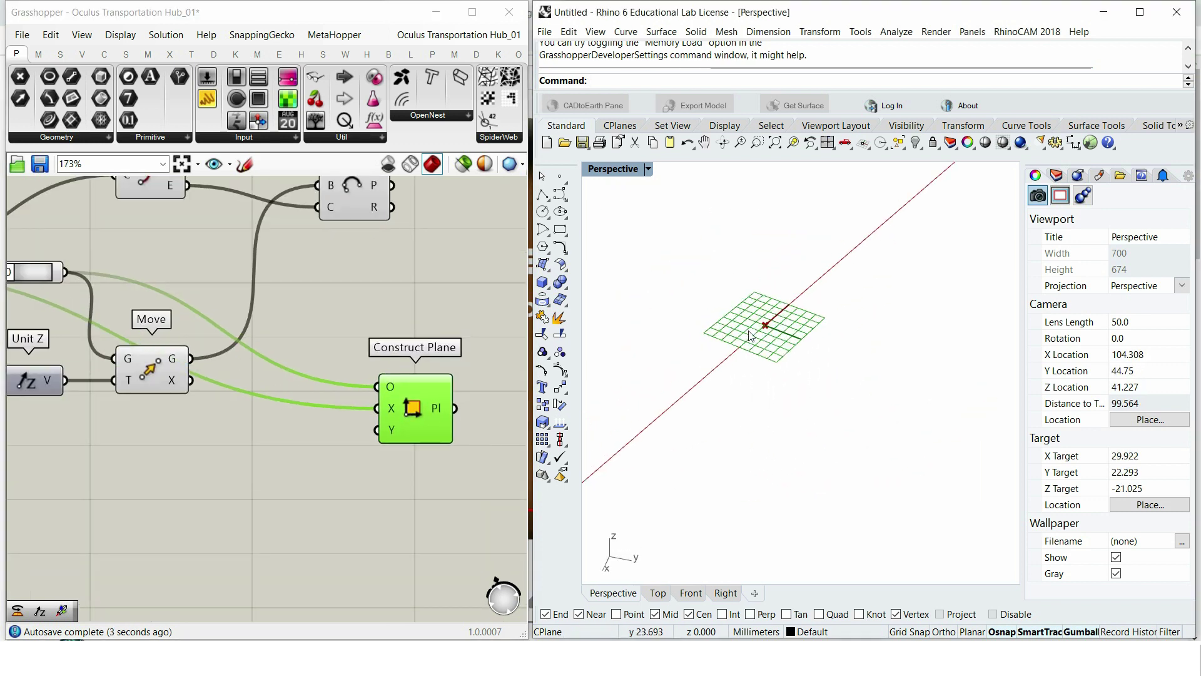
{"action": "scroll", "coordinate": [410, 297], "scroll_direction": "down", "scroll_amount": 4}
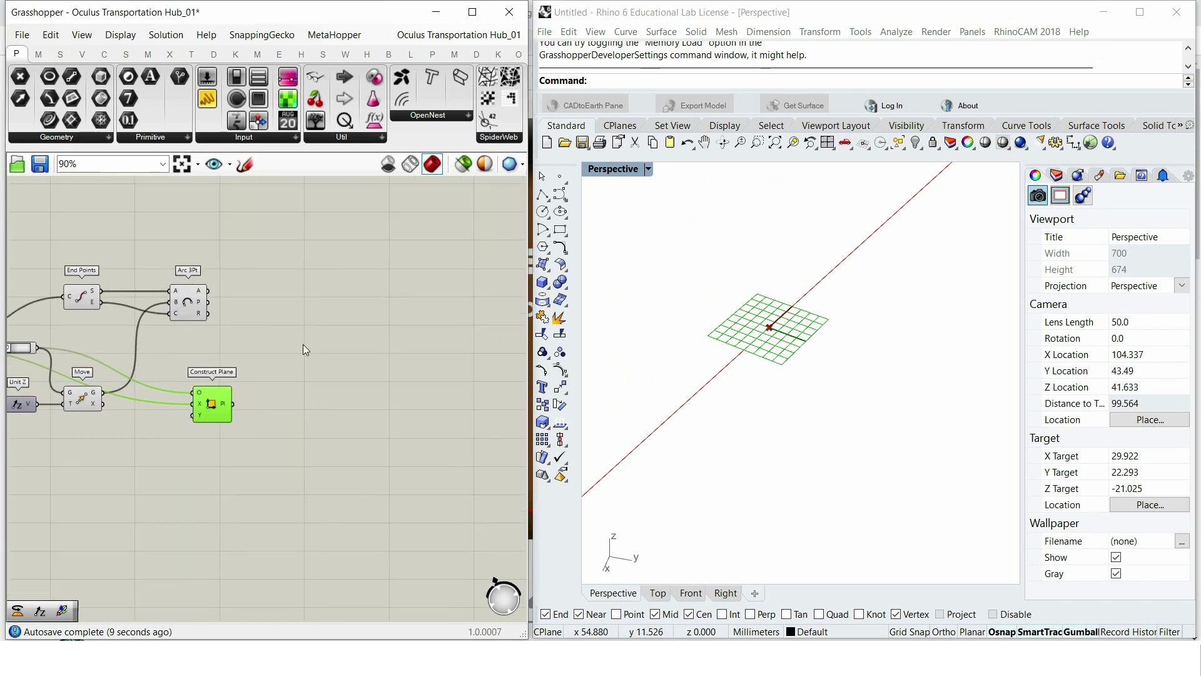
Step: Route the Point On Curve output to Move and Construct Plane through a new Point component and group that component
{"action": "double_click", "coordinate": [302, 344]}
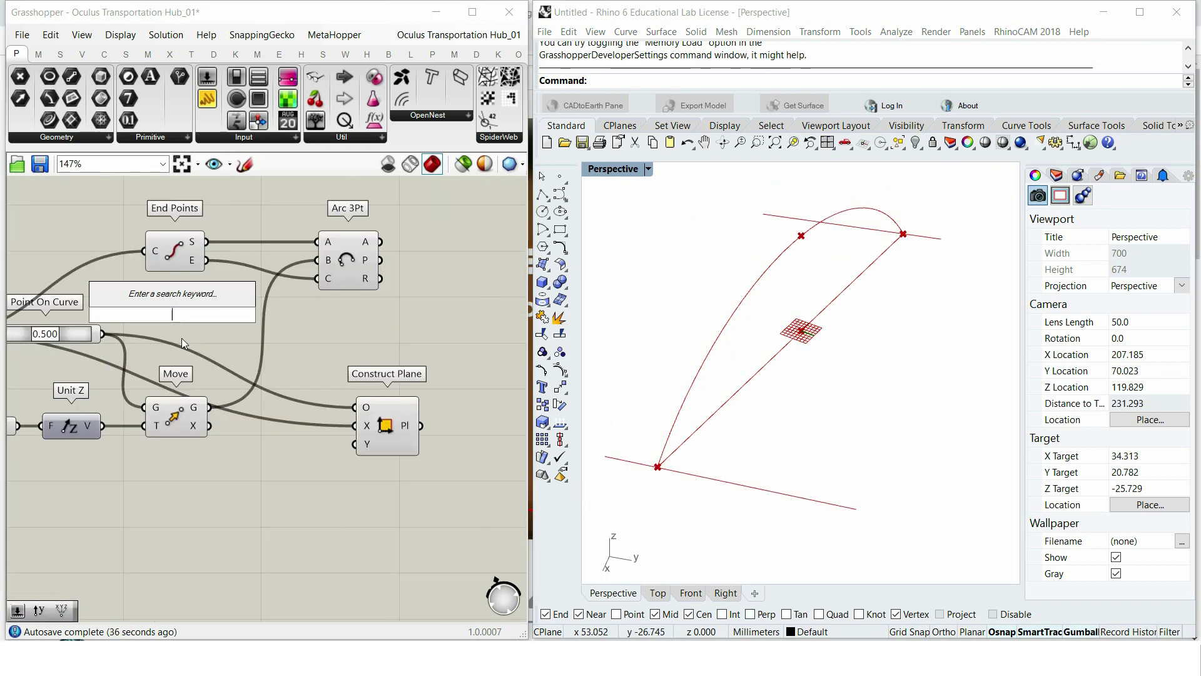
{"action": "type", "text": "poin"}
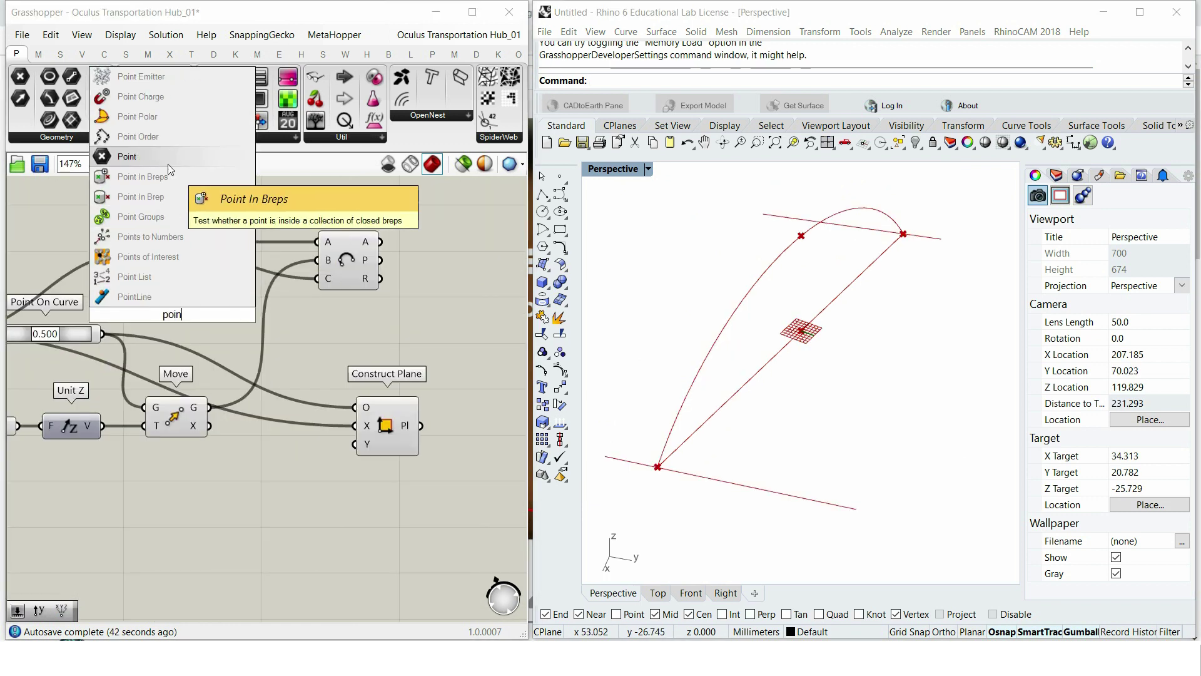
{"action": "left_click", "coordinate": [167, 161]}
{"action": "mouse_move", "coordinate": [104, 334]}
{"action": "left_mouse_down", "text": "ctrl+shift"}
{"action": "mouse_move", "coordinate": [197, 314]}
{"action": "mouse_move", "coordinate": [103, 333]}
{"action": "left_mouse_up", "text": "ctrl+shift"}
{"action": "left_click_drag", "start_coordinate": [171, 314], "coordinate": [156, 334]}
{"action": "right_click", "coordinate": [201, 314]}
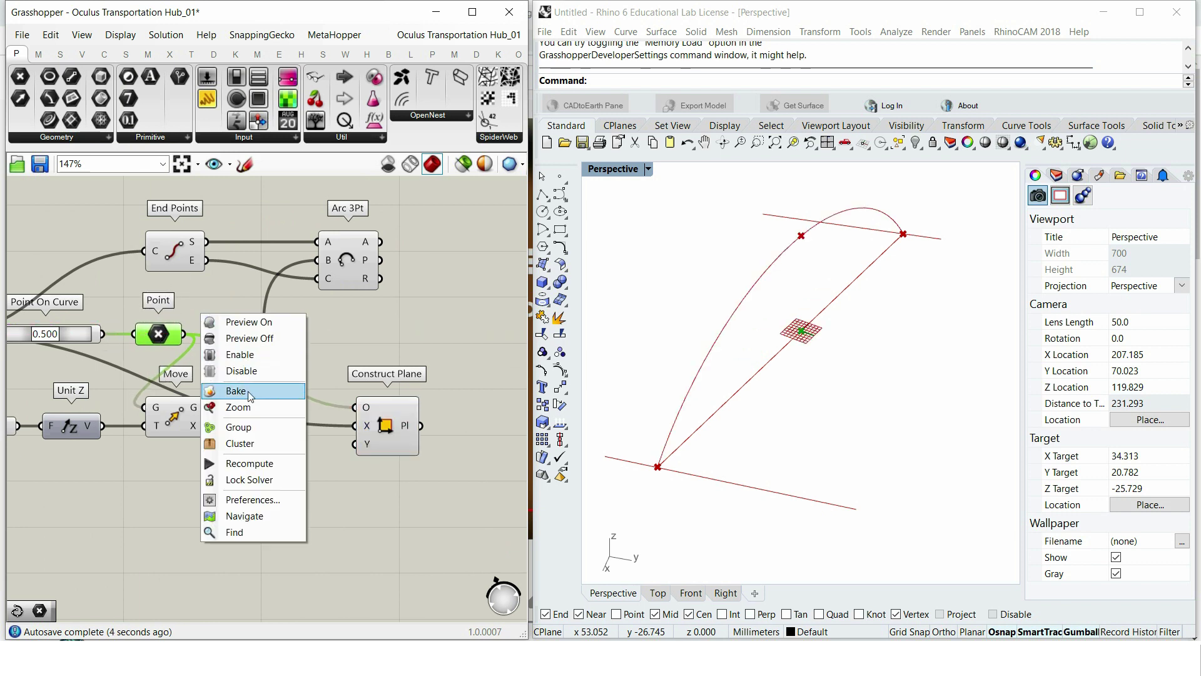
{"action": "left_click", "coordinate": [251, 426]}
Step: Add a Line SDL component above Arc 3Pt and connect the central Point to its start input
{"action": "left_click_drag", "start_coordinate": [179, 418], "coordinate": [252, 418]}
{"action": "left_click_drag", "start_coordinate": [400, 429], "coordinate": [408, 429]}
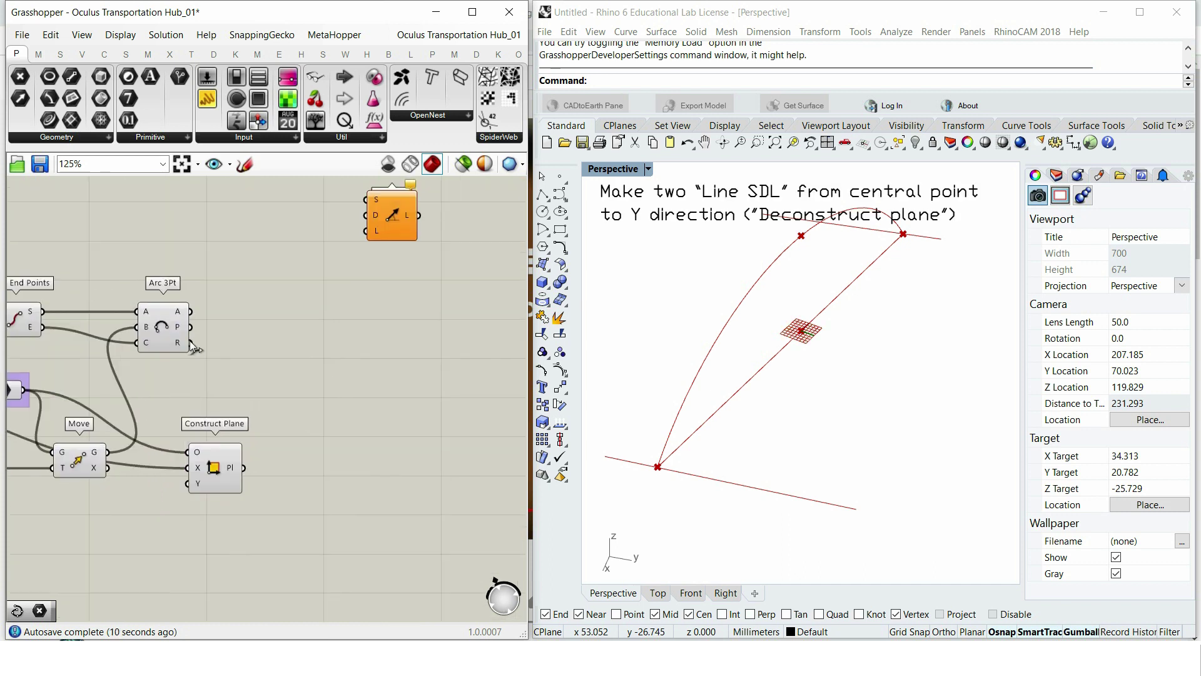
{"action": "left_click", "coordinate": [210, 329]}
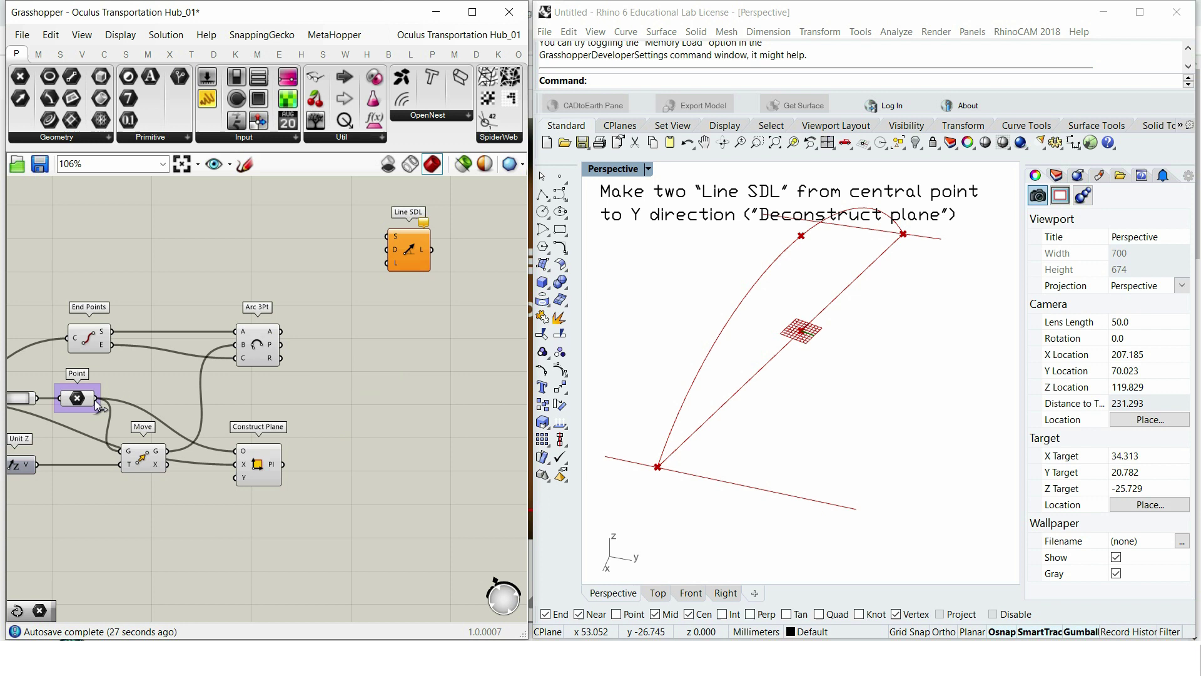
{"action": "left_click_drag", "start_coordinate": [95, 400], "coordinate": [386, 236]}
Step: Add a Deconstruct Plane component and connect Construct Plane's output to it
{"action": "right_click_drag", "start_coordinate": [406, 373], "coordinate": [363, 413]}
{"action": "left_click", "coordinate": [76, 55]}
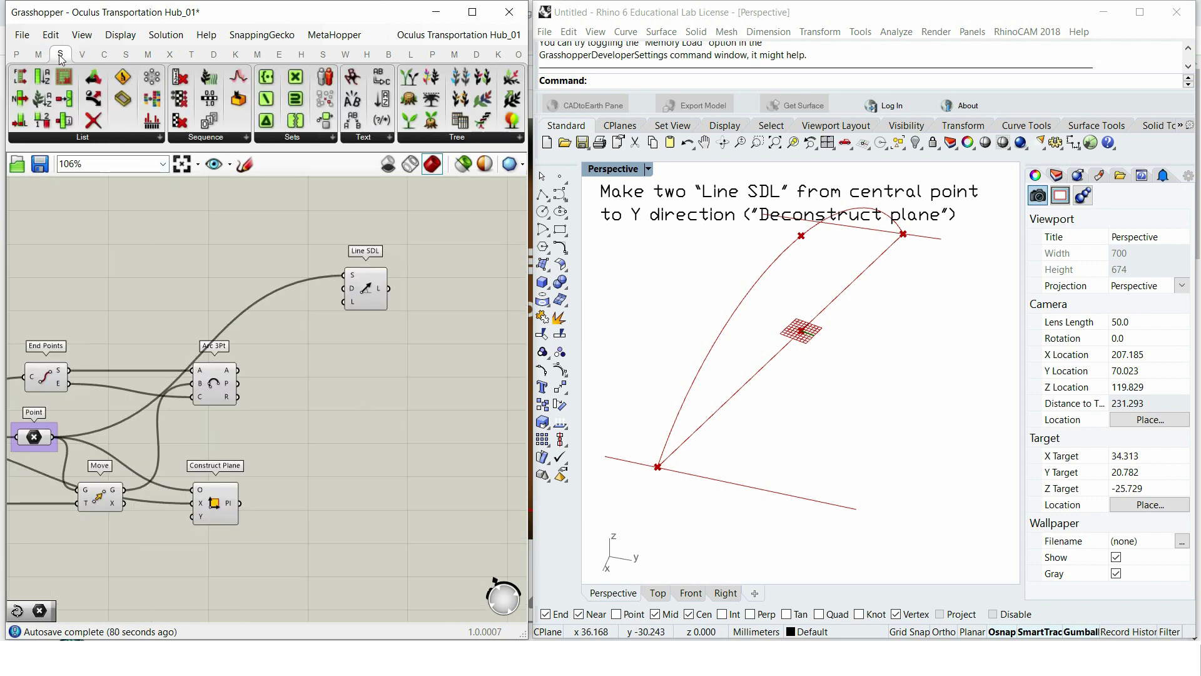
{"action": "left_click", "coordinate": [243, 136]}
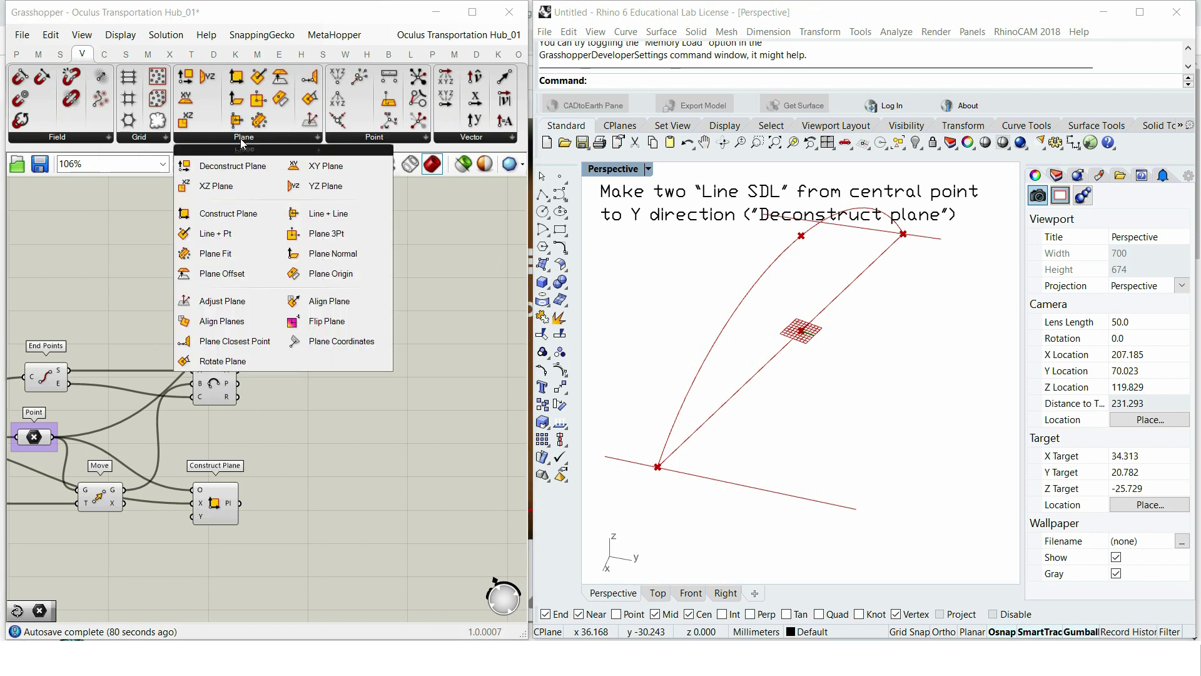
{"action": "left_click", "coordinate": [247, 164]}
{"action": "left_click", "coordinate": [302, 515]}
{"action": "left_click_drag", "start_coordinate": [241, 503], "coordinate": [284, 504]}
{"action": "left_click", "coordinate": [313, 365]}
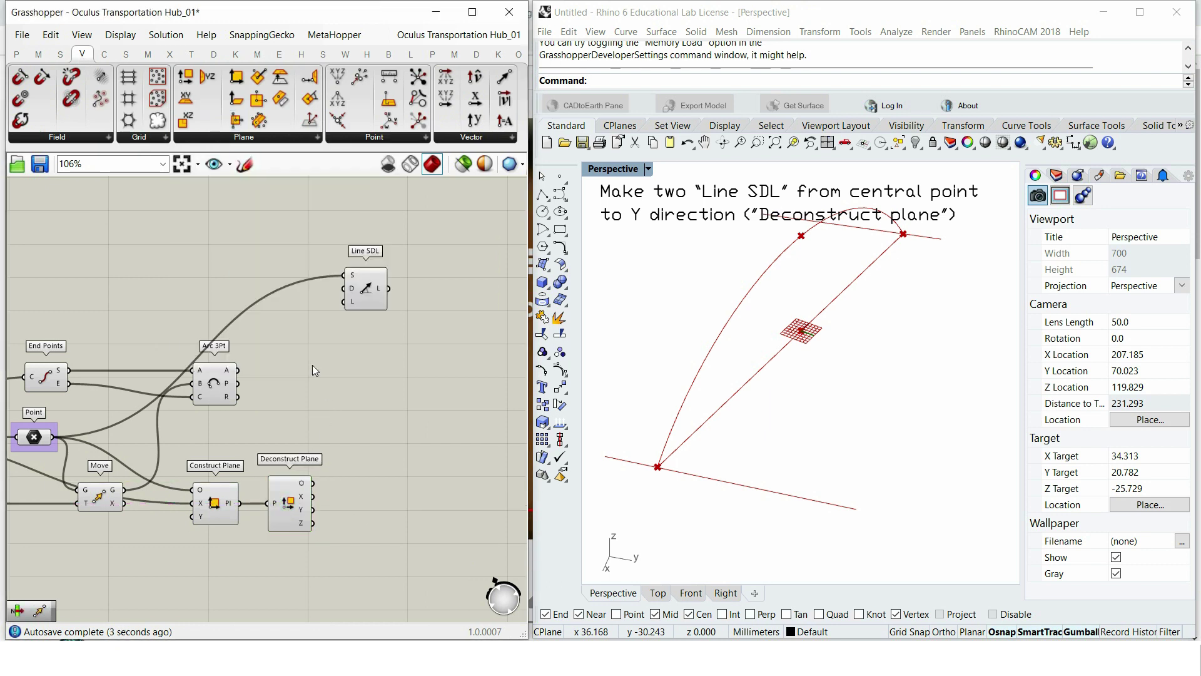
Step: Connect a new number slider set to 15 to Line SDL's length and Deconstruct Plane's Y output to its direction
{"action": "double_click", "coordinate": [315, 370]}
{"action": "type", "text": "15"}
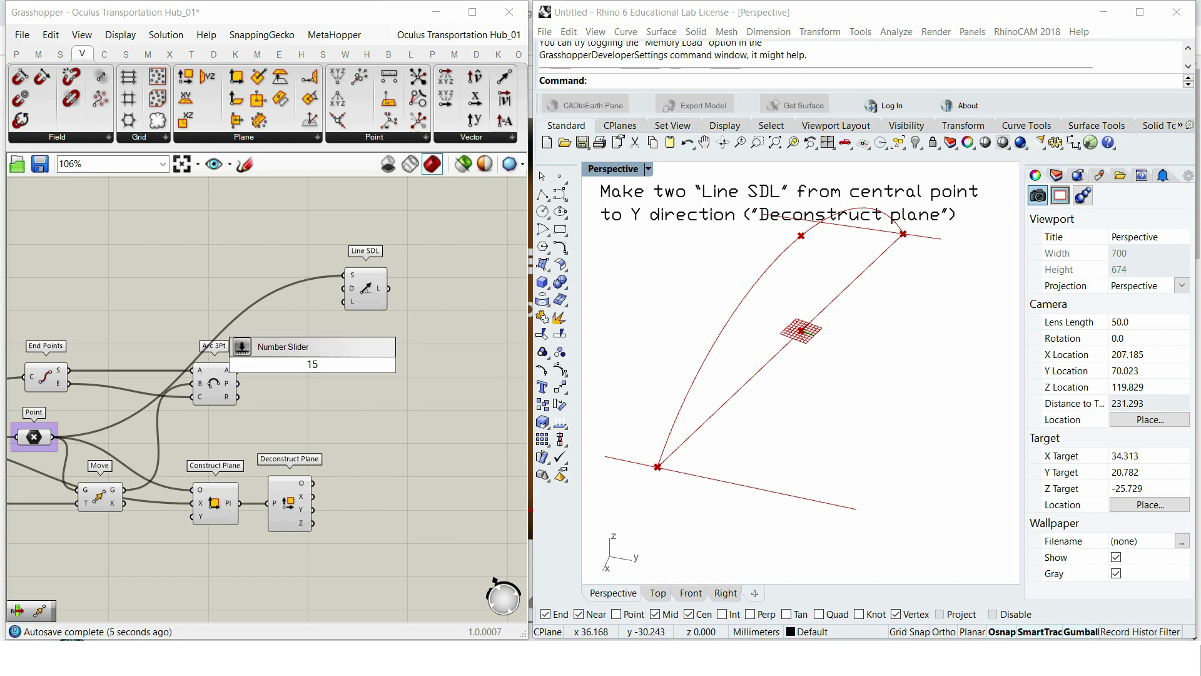
{"action": "key", "text": "Return"}
{"action": "left_click_drag", "start_coordinate": [368, 365], "coordinate": [344, 302]}
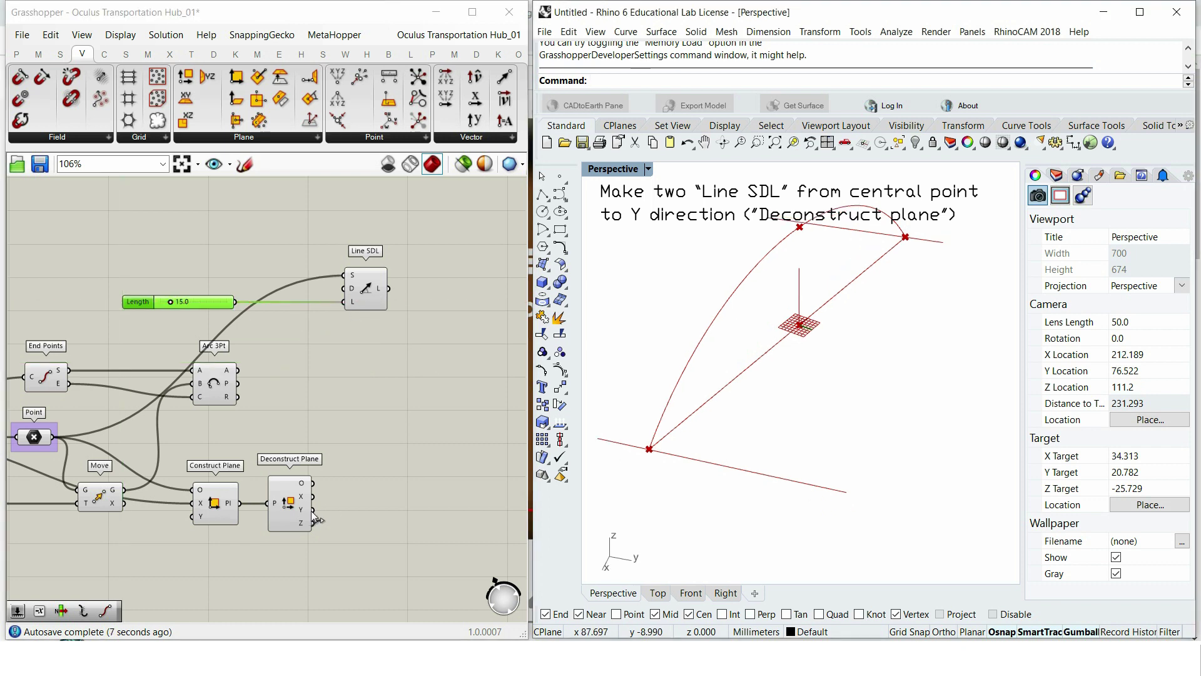
{"action": "left_click_drag", "start_coordinate": [314, 510], "coordinate": [339, 294]}
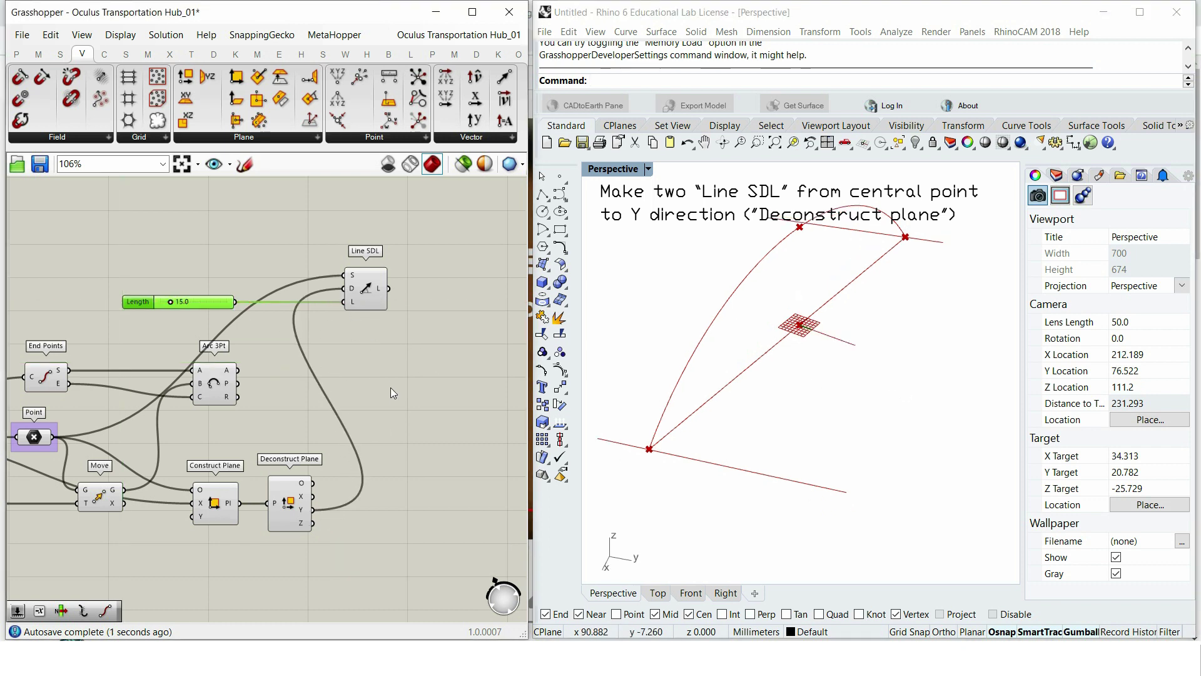
Step: Duplicate the Line SDL with its connections and feed its length from the 15 slider through a Negative component
{"action": "left_click_drag", "start_coordinate": [372, 292], "coordinate": [441, 360], "text": "alt"}
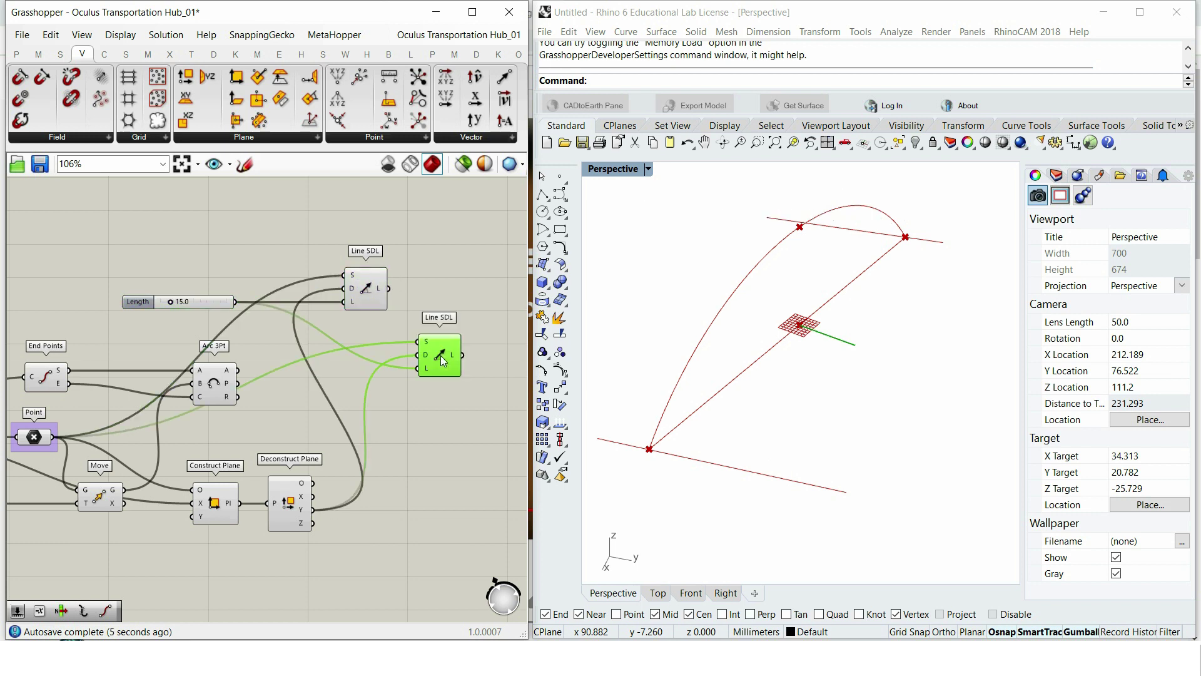
{"action": "double_click", "coordinate": [407, 434]}
{"action": "type", "text": "neg"}
{"action": "left_click", "coordinate": [404, 414]}
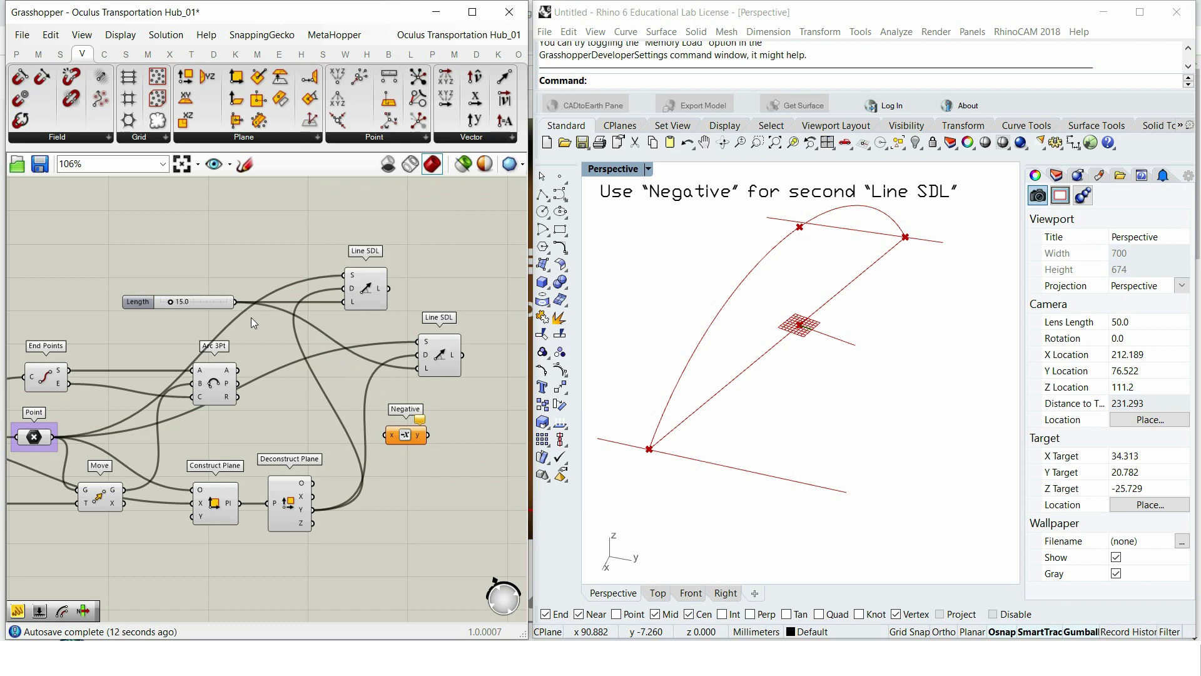
{"action": "left_click_drag", "start_coordinate": [425, 401], "coordinate": [418, 367]}
{"action": "left_click_drag", "start_coordinate": [418, 434], "coordinate": [360, 367]}
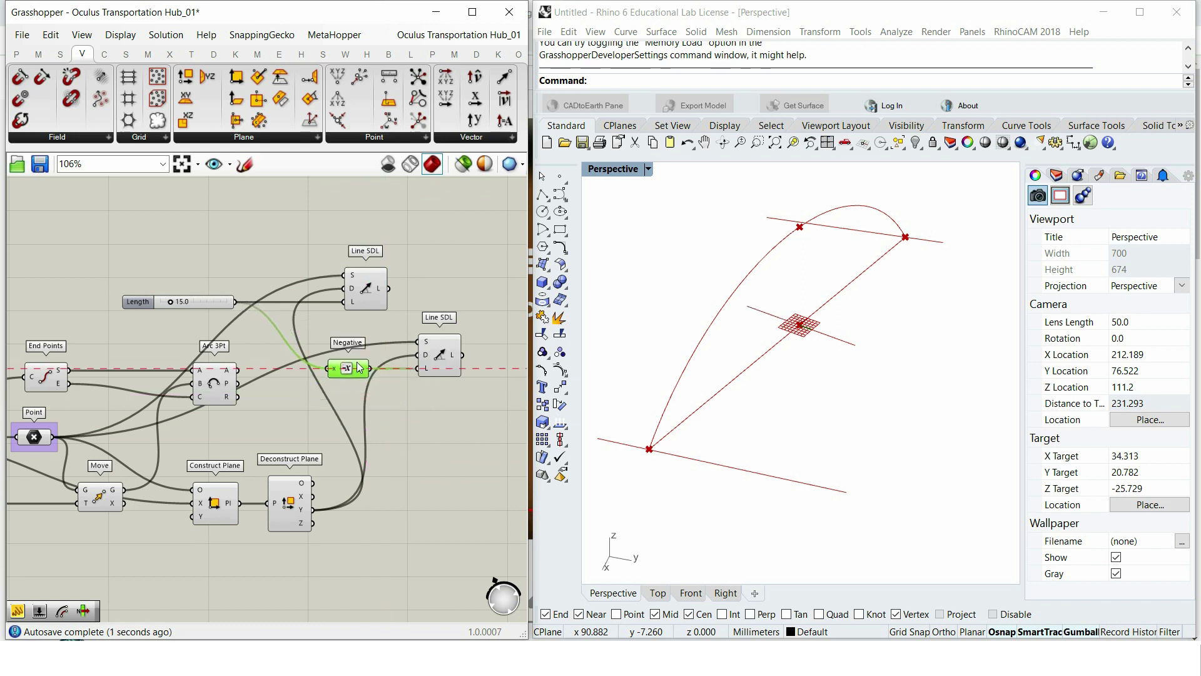
Step: Move the first Line SDL so it lines up directly above the duplicate
{"action": "scroll", "coordinate": [369, 380], "scroll_direction": "down", "scroll_amount": 1}
{"action": "right_click_drag", "start_coordinate": [369, 381], "coordinate": [205, 358]}
{"action": "left_click_drag", "start_coordinate": [206, 283], "coordinate": [270, 282]}
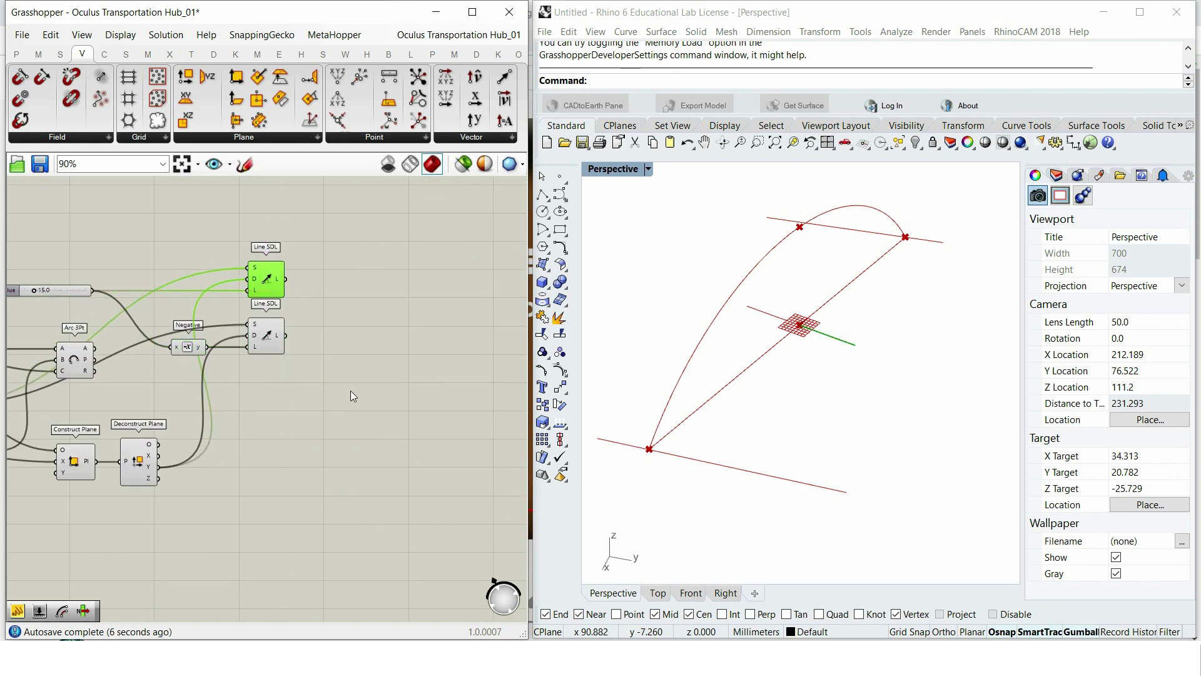
Step: Add another Arc 3Pt component and place it beyond the two Line SDL components
{"action": "double_click", "coordinate": [356, 462]}
{"action": "type", "text": "arc"}
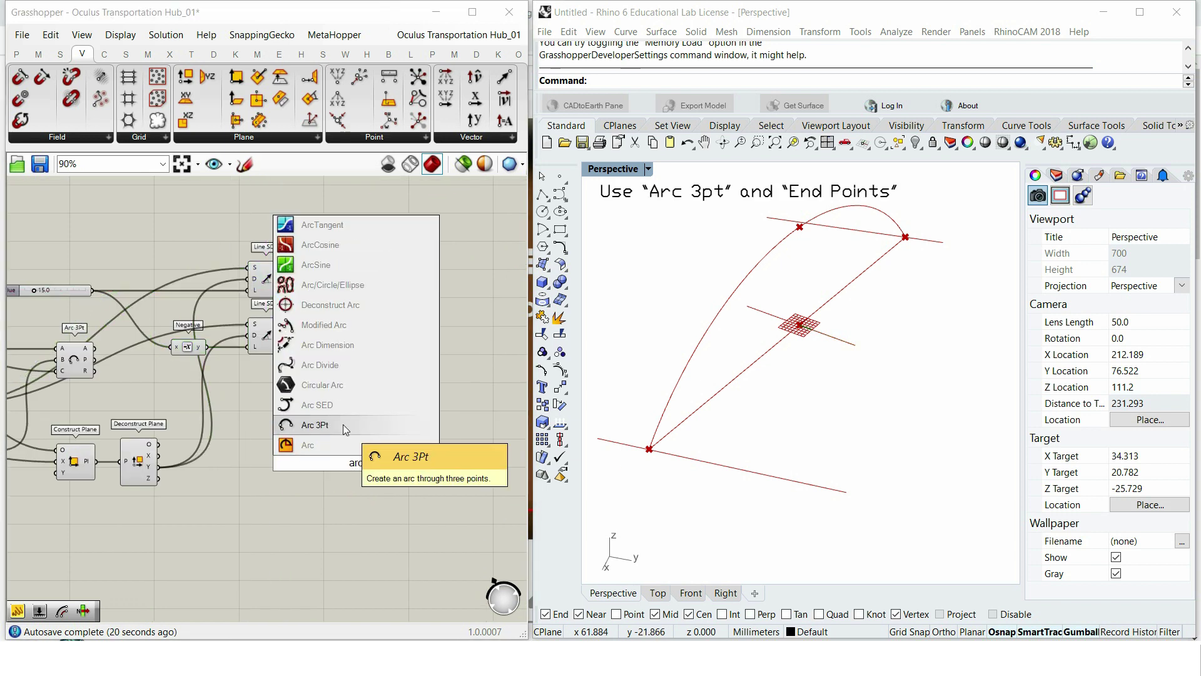
{"action": "left_click", "coordinate": [343, 425]}
{"action": "left_click_drag", "start_coordinate": [364, 470], "coordinate": [423, 257]}
Step: Add an End Points component for each Line SDL output and duplicate the new Arc 3Pt below itself
{"action": "double_click", "coordinate": [344, 395]}
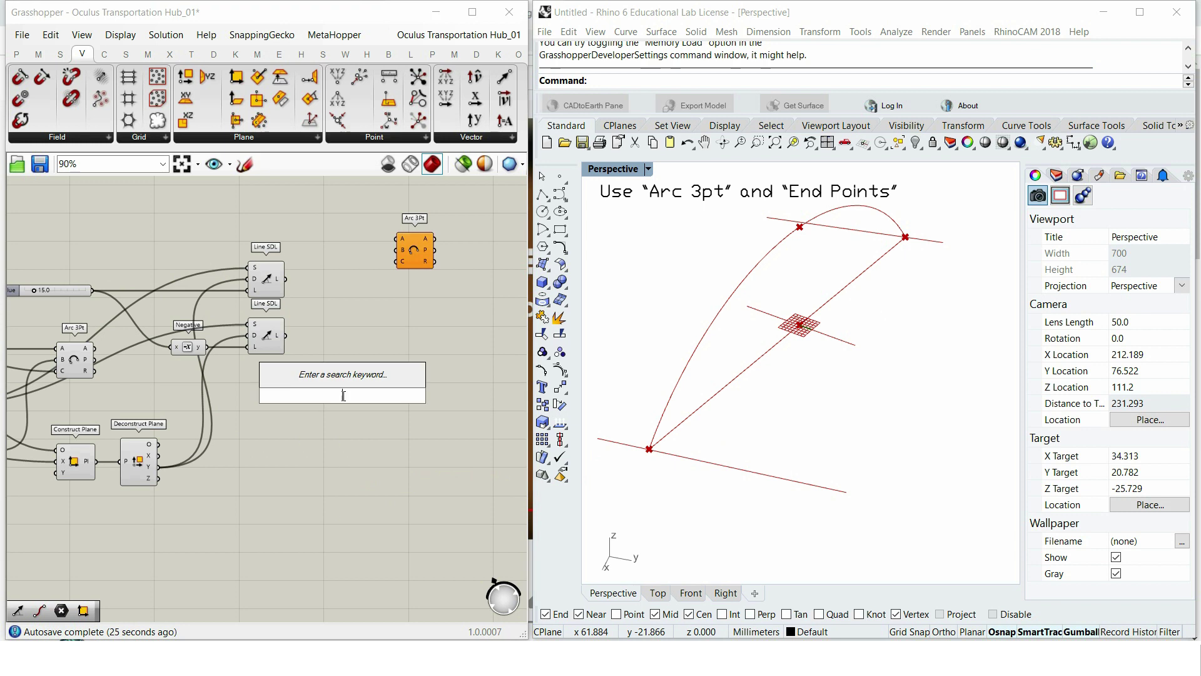
{"action": "type", "text": "end"}
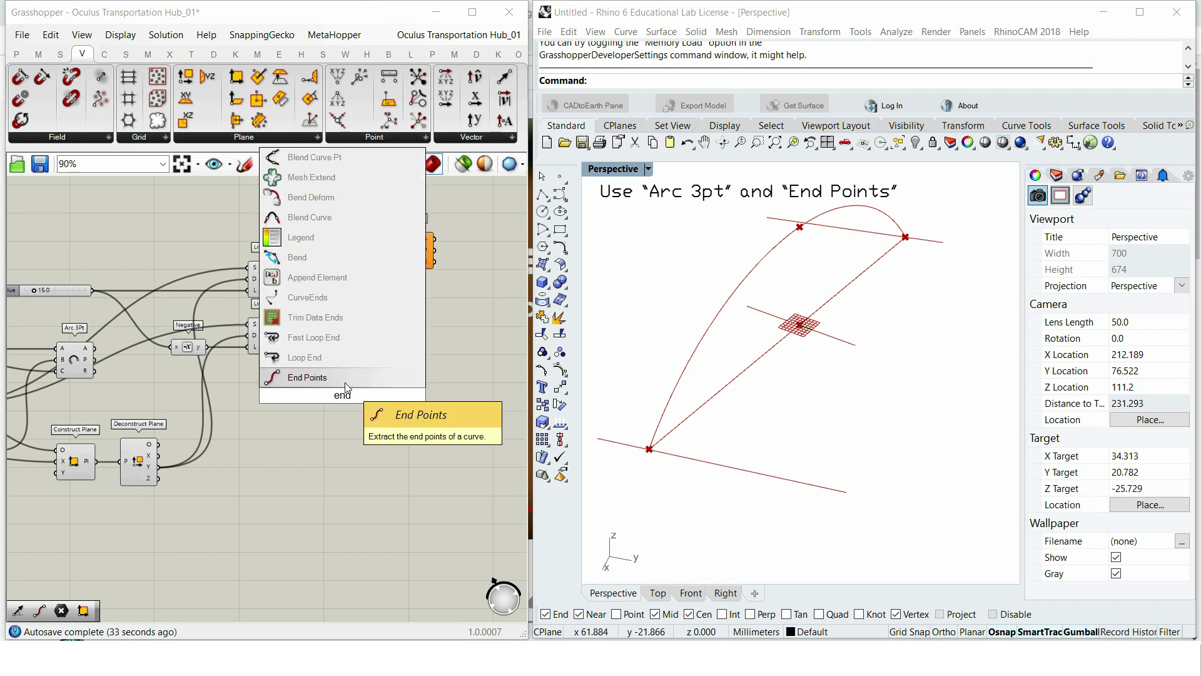
{"action": "left_click", "coordinate": [344, 380]}
{"action": "left_click_drag", "start_coordinate": [328, 383], "coordinate": [326, 331]}
{"action": "left_click_drag", "start_coordinate": [338, 331], "coordinate": [338, 337]}
{"action": "right_click_drag", "start_coordinate": [406, 294], "coordinate": [371, 328]}
{"action": "left_click_drag", "start_coordinate": [385, 291], "coordinate": [430, 348]}
Step: Connect the main line's start and end points to the A and C inputs of both new Arc 3Pt components
{"action": "scroll", "coordinate": [430, 348], "scroll_direction": "down", "scroll_amount": 2}
{"action": "scroll", "coordinate": [52, 361], "scroll_direction": "up", "scroll_amount": 5}
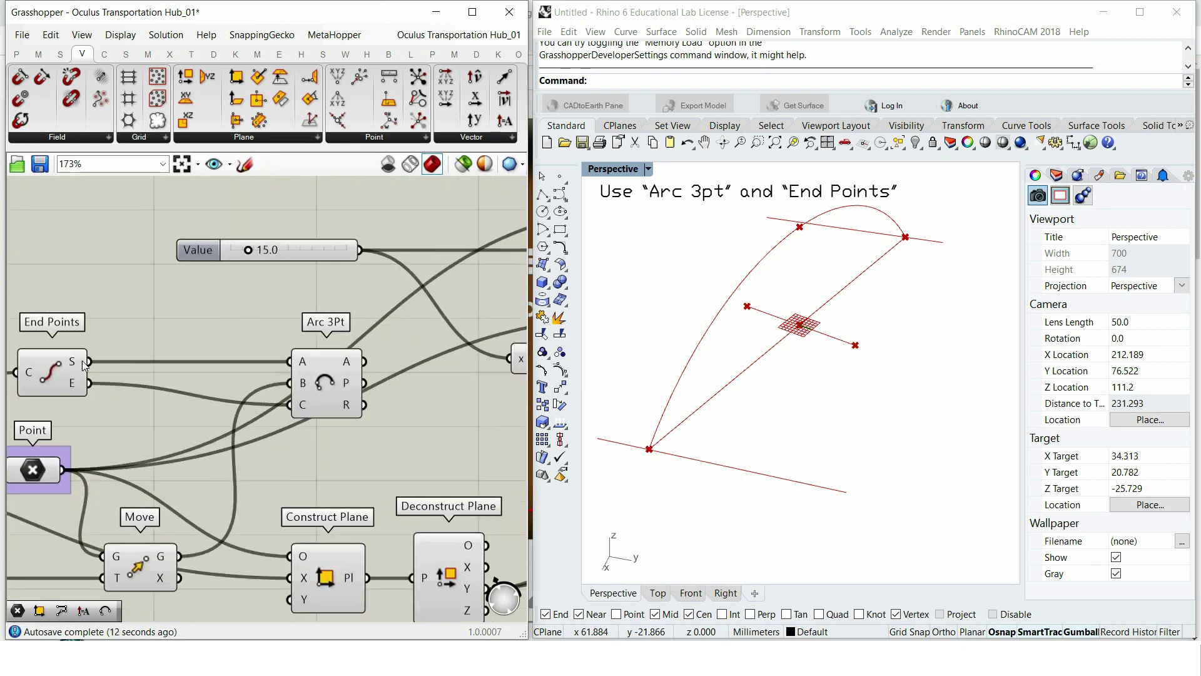
{"action": "scroll", "coordinate": [94, 365], "scroll_direction": "down", "scroll_amount": 5}
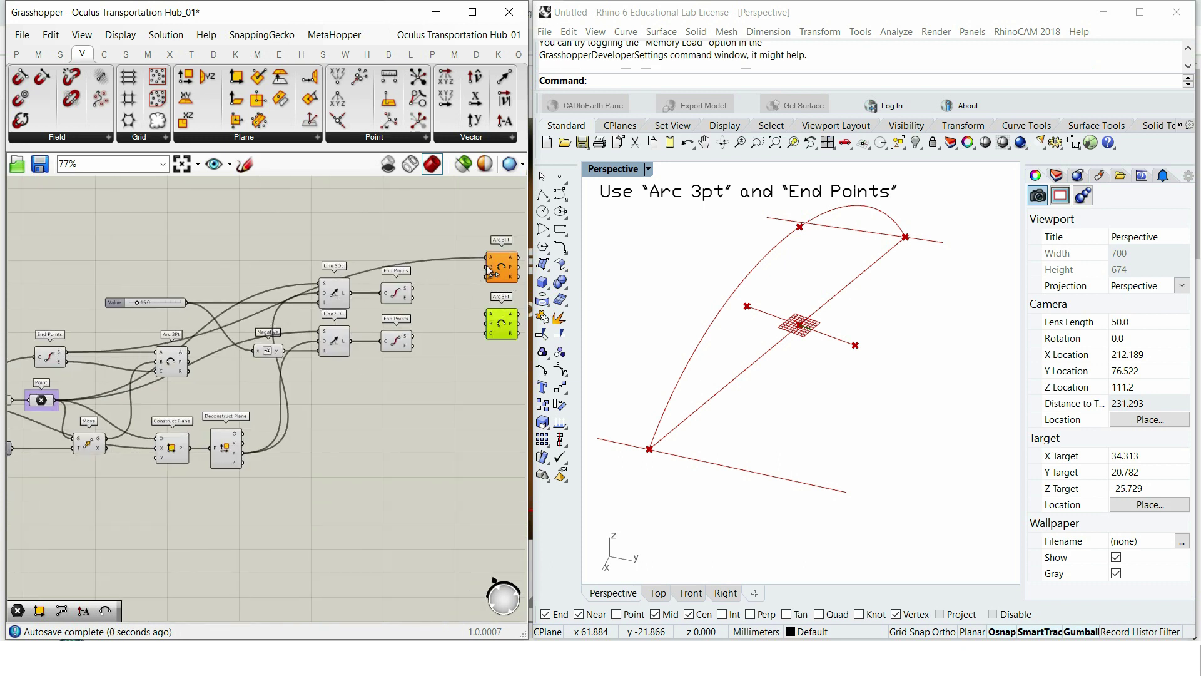
{"action": "left_click_drag", "start_coordinate": [65, 361], "coordinate": [157, 362]}
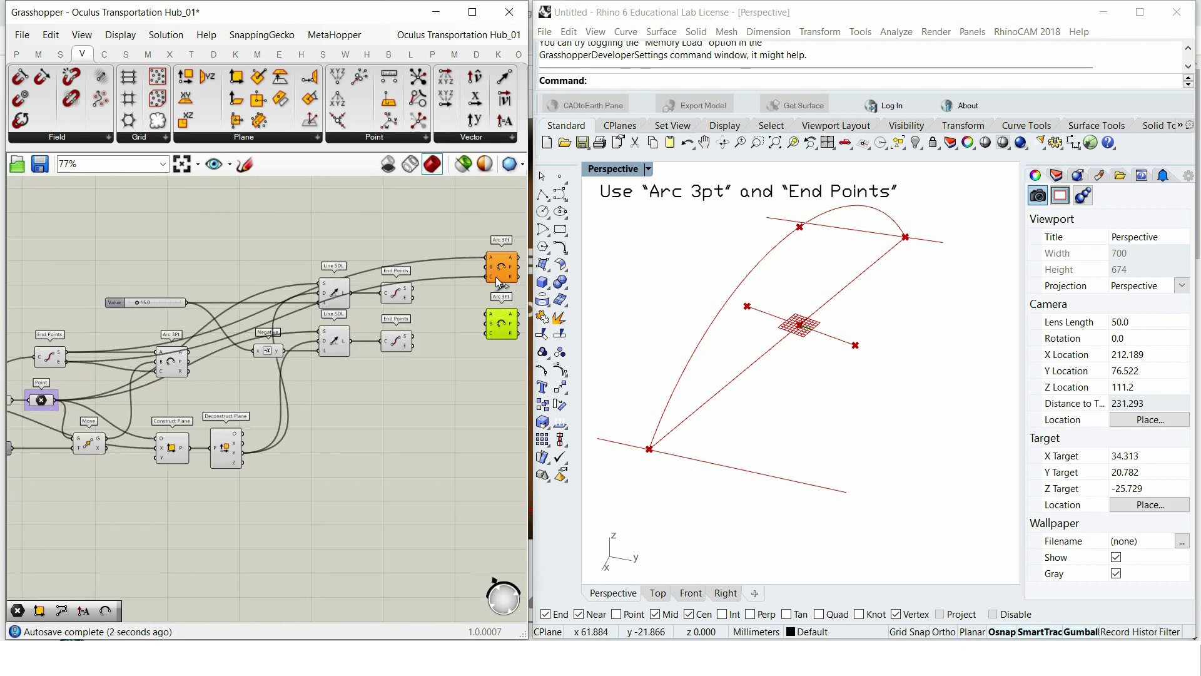
{"action": "left_click_drag", "start_coordinate": [446, 306], "coordinate": [491, 315]}
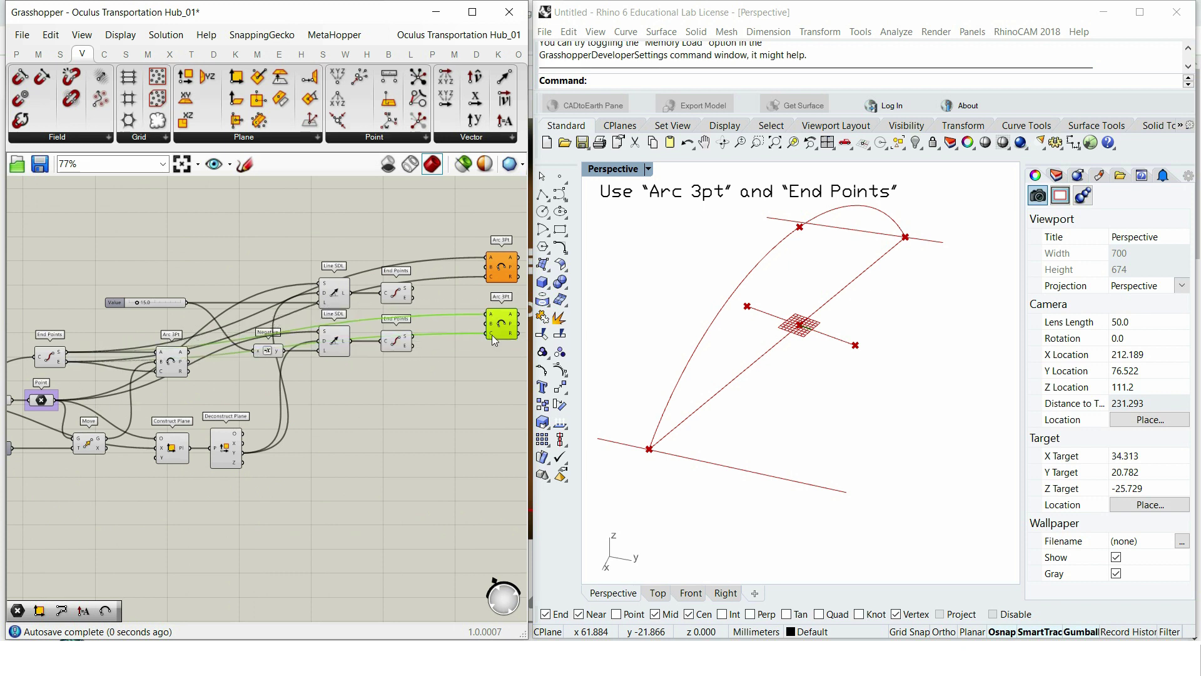
Step: Connect the end output of each Line SDL's End Points component to the B input of the matching Arc 3Pt
{"action": "scroll", "coordinate": [487, 291], "scroll_direction": "up", "scroll_amount": 5}
{"action": "right_click_drag", "start_coordinate": [411, 299], "coordinate": [293, 345]}
{"action": "left_click_drag", "start_coordinate": [182, 348], "coordinate": [375, 268]}
{"action": "left_click_drag", "start_coordinate": [342, 422], "coordinate": [375, 417]}
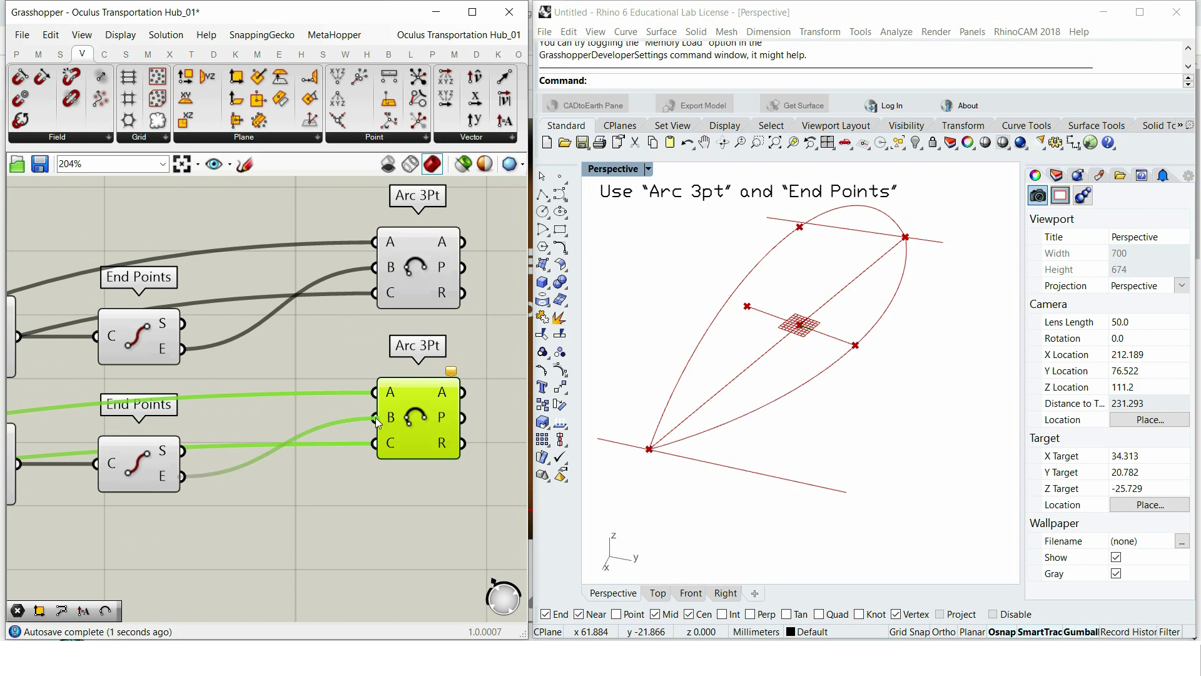
{"action": "right_click_drag", "start_coordinate": [692, 391], "coordinate": [976, 363]}
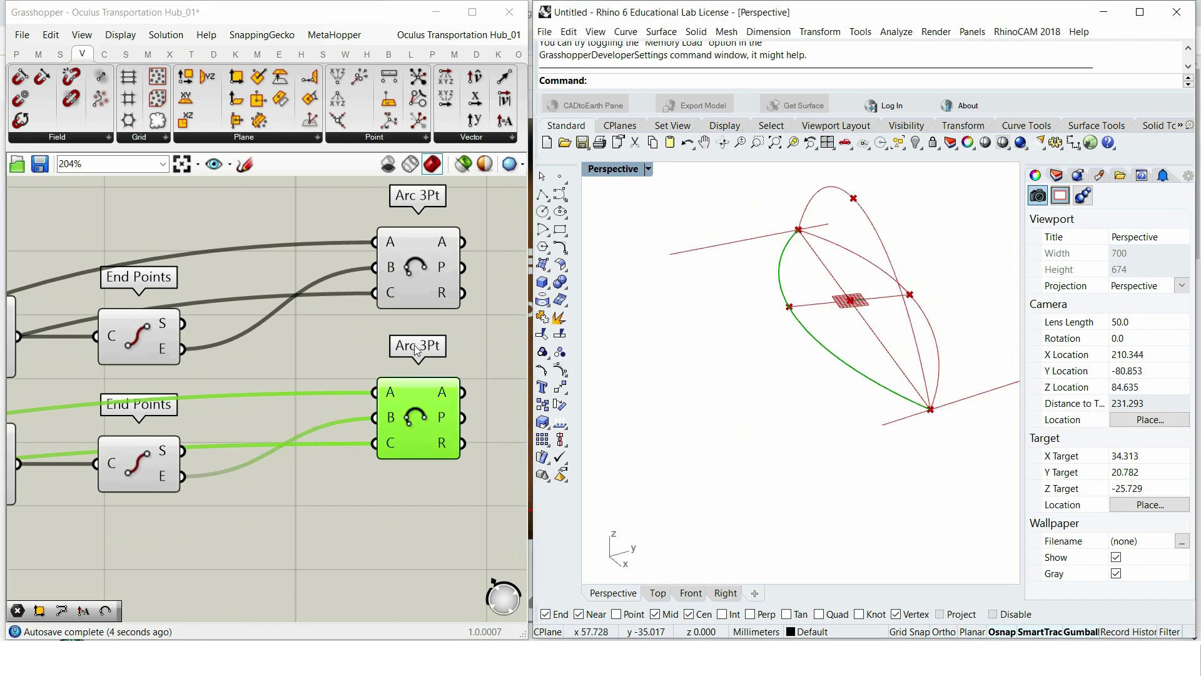
Step: Put the 15.0 length slider and the original vertical Arc 3Pt each in its own group
{"action": "scroll", "coordinate": [250, 316], "scroll_direction": "down", "scroll_amount": 3}
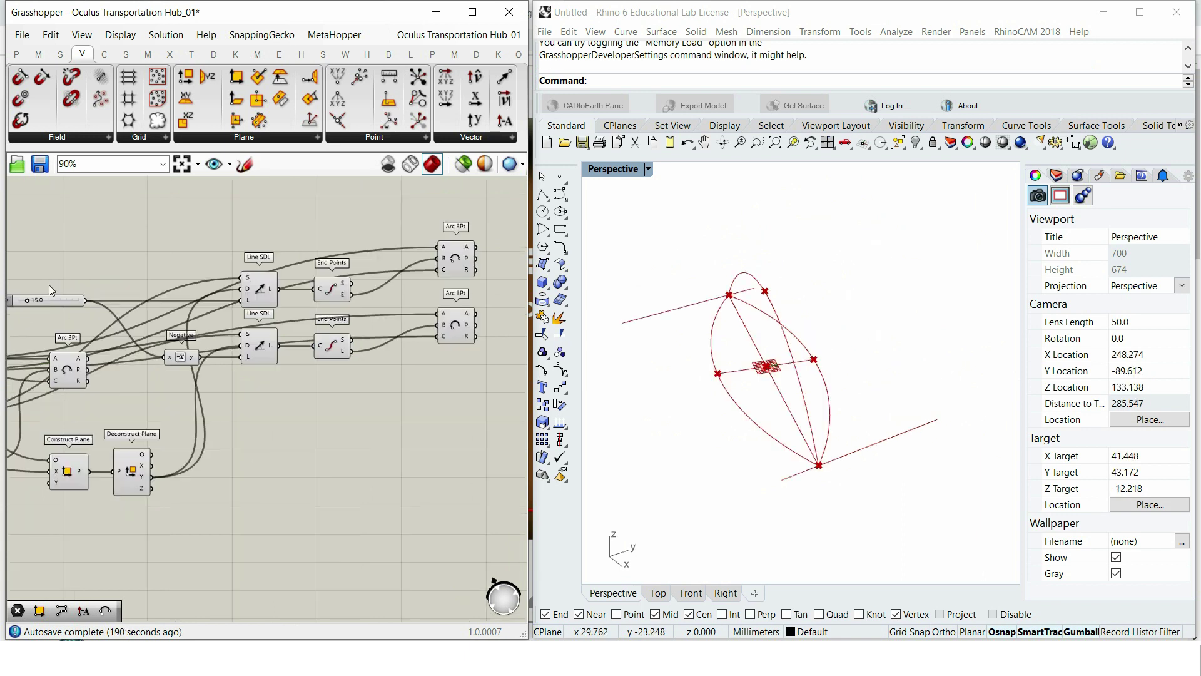
{"action": "scroll", "coordinate": [164, 322], "scroll_direction": "up", "scroll_amount": 3}
{"action": "right_click", "coordinate": [178, 244]}
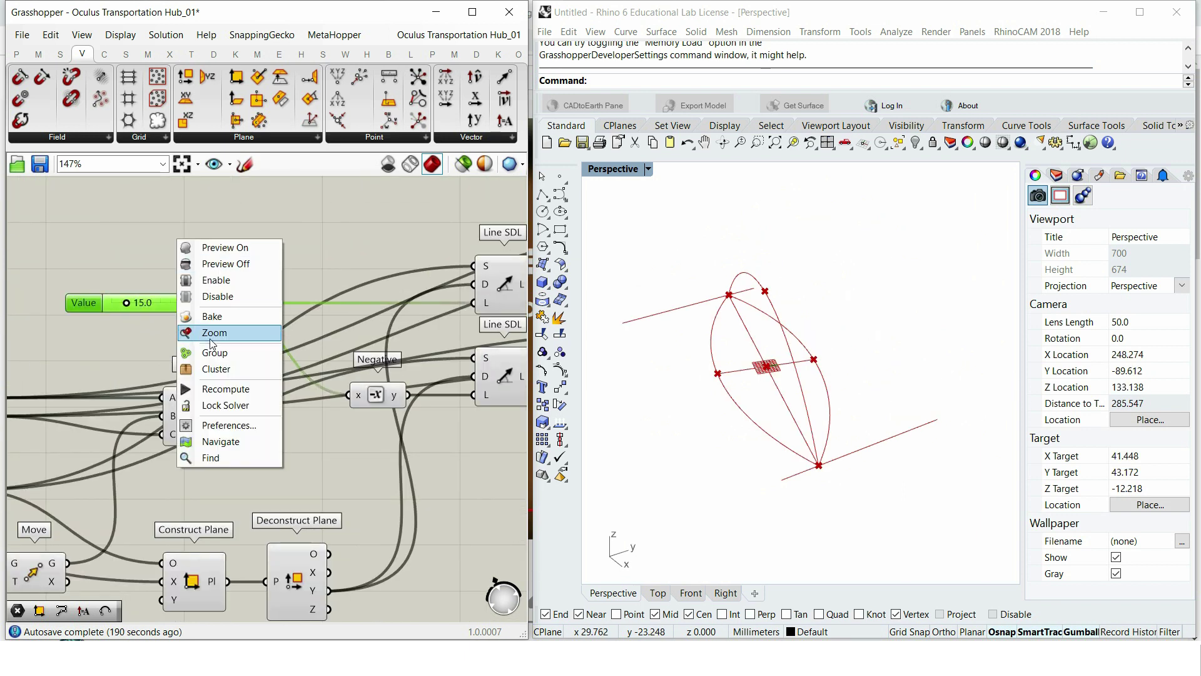
{"action": "left_click", "coordinate": [215, 352]}
{"action": "right_click_drag", "start_coordinate": [230, 418], "coordinate": [207, 332]}
{"action": "left_click", "coordinate": [206, 332]}
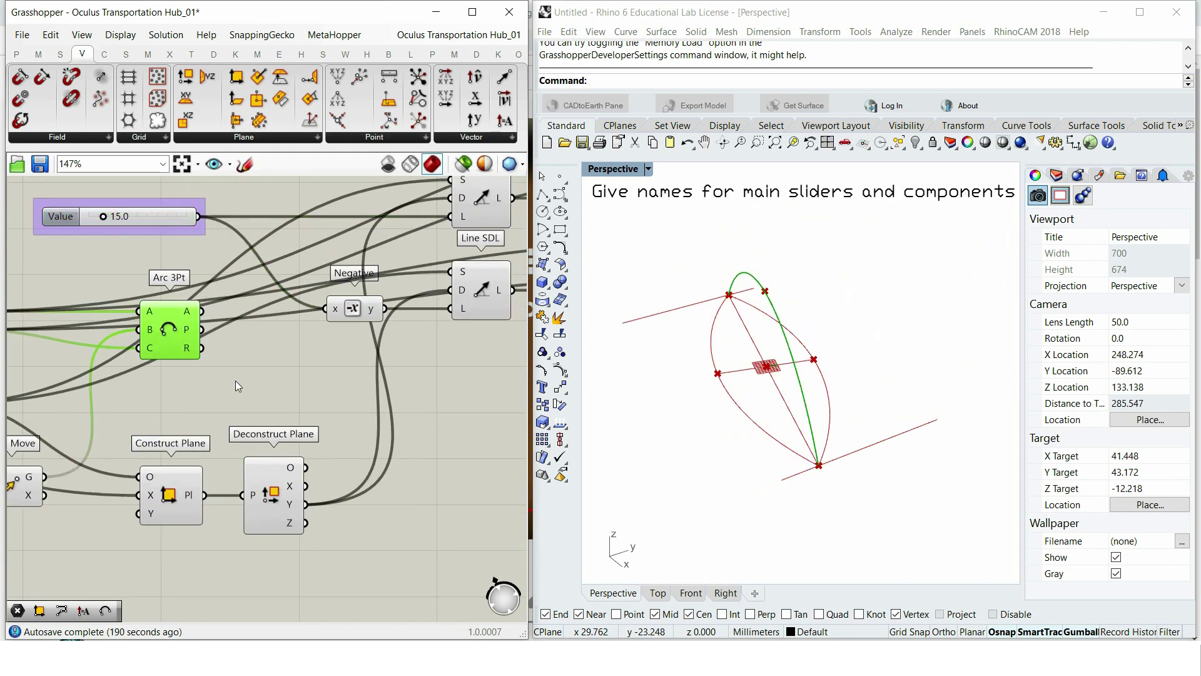
{"action": "right_click", "coordinate": [236, 380]}
{"action": "left_click", "coordinate": [300, 493]}
Step: Name the 15.0 length slider's group "Lower arcs offset"
{"action": "scroll", "coordinate": [192, 370], "scroll_direction": "down", "scroll_amount": 2}
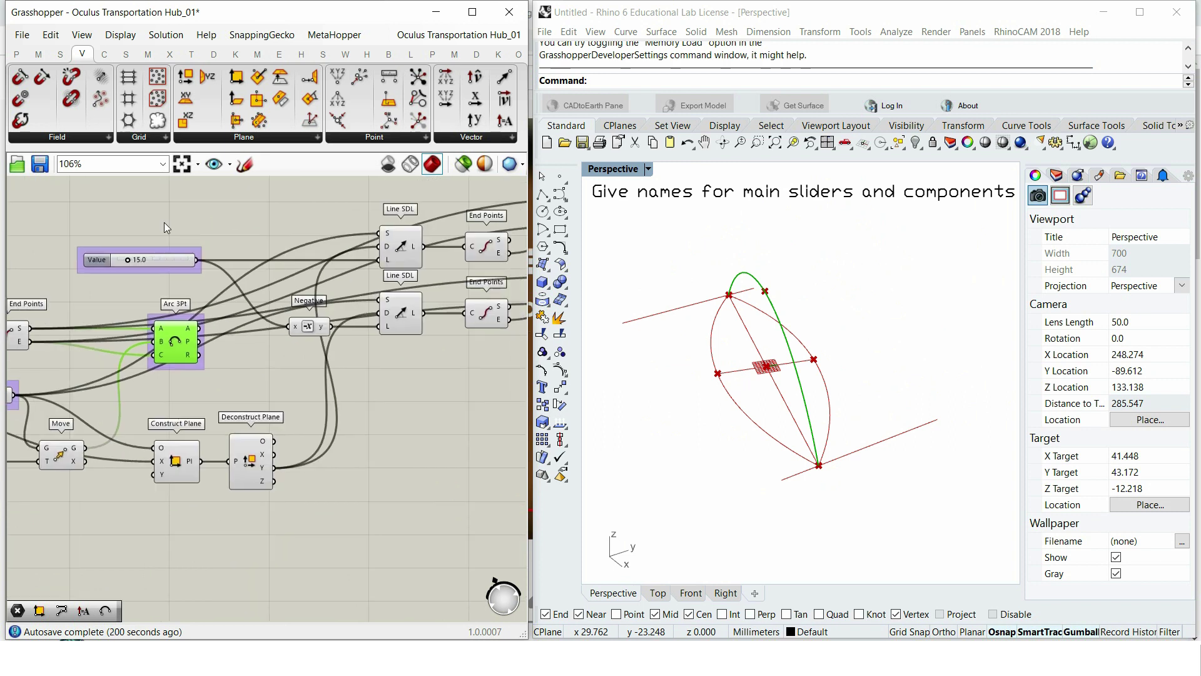
{"action": "scroll", "coordinate": [163, 221], "scroll_direction": "up", "scroll_amount": 2}
{"action": "right_click", "coordinate": [160, 259]}
{"action": "type", "text": "Lower arcs offset"}
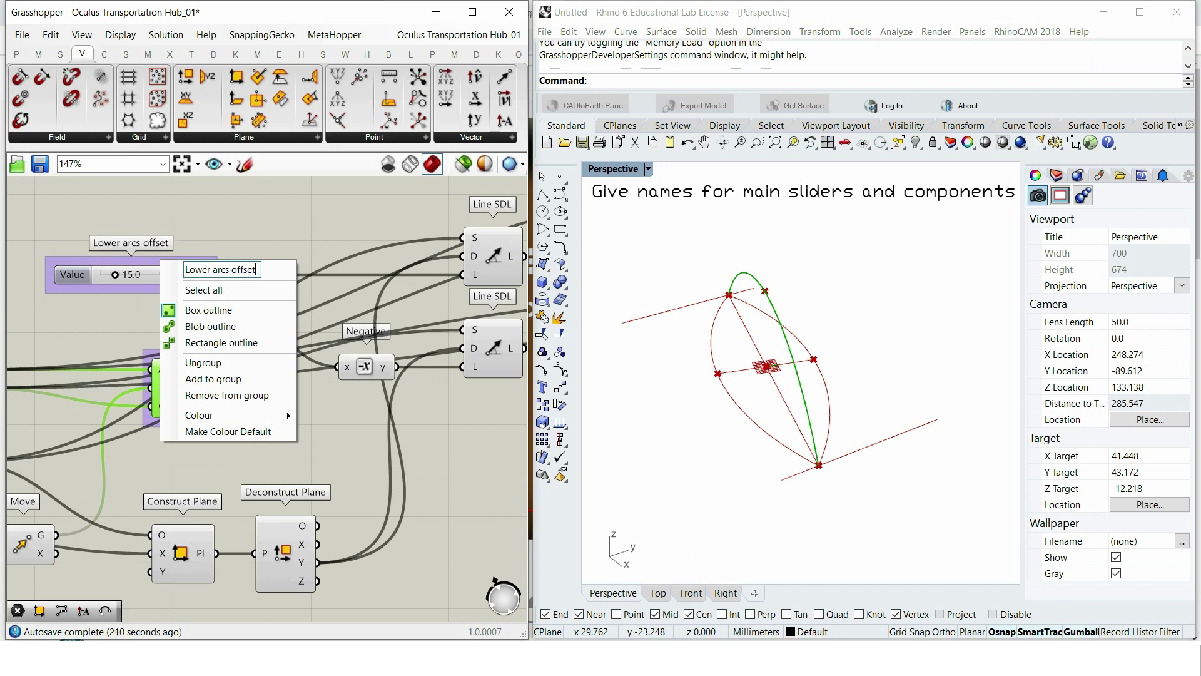
Step: Name the group around the original vertical Arc 3Pt "Main Arc"
{"action": "key", "text": "Return"}
{"action": "right_click", "coordinate": [190, 376]}
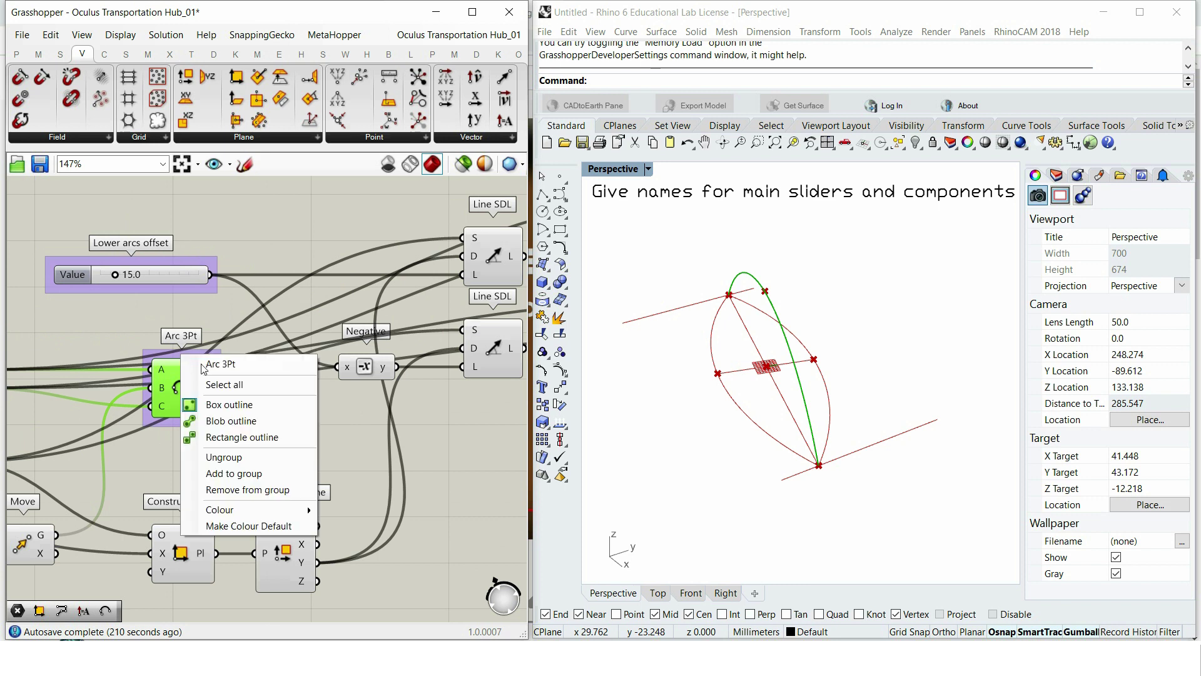
{"action": "type", "text": "Mai"}
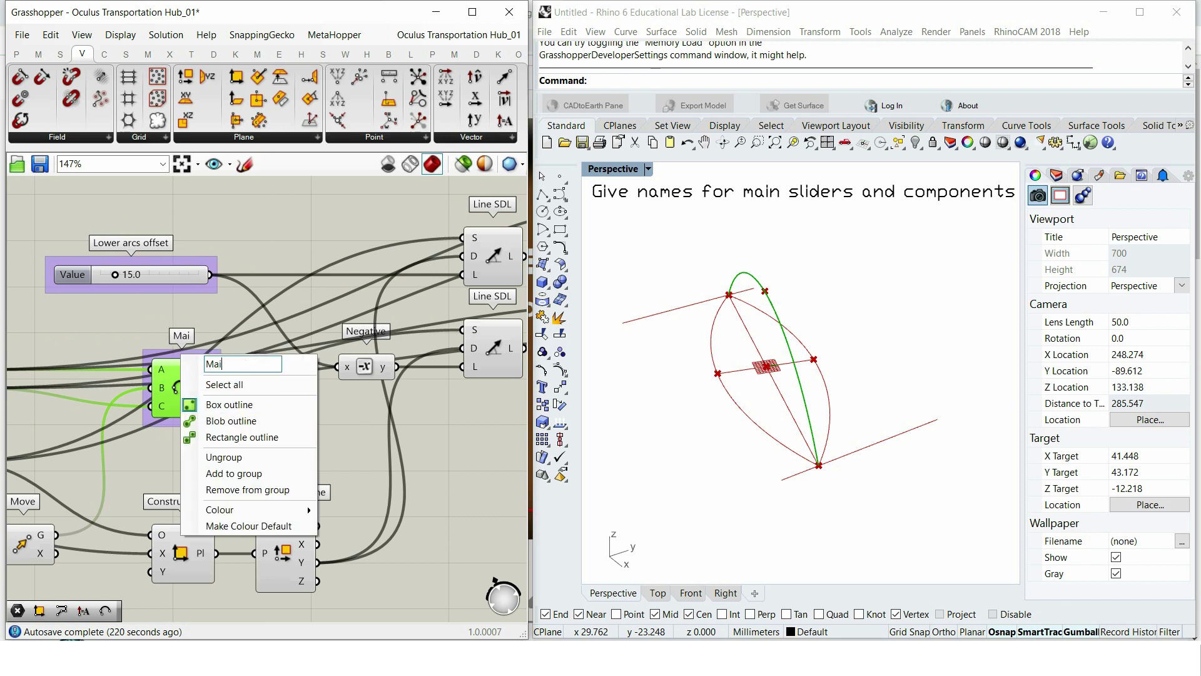
{"action": "type", "text": "n Arc"}
{"action": "key", "text": "Return"}
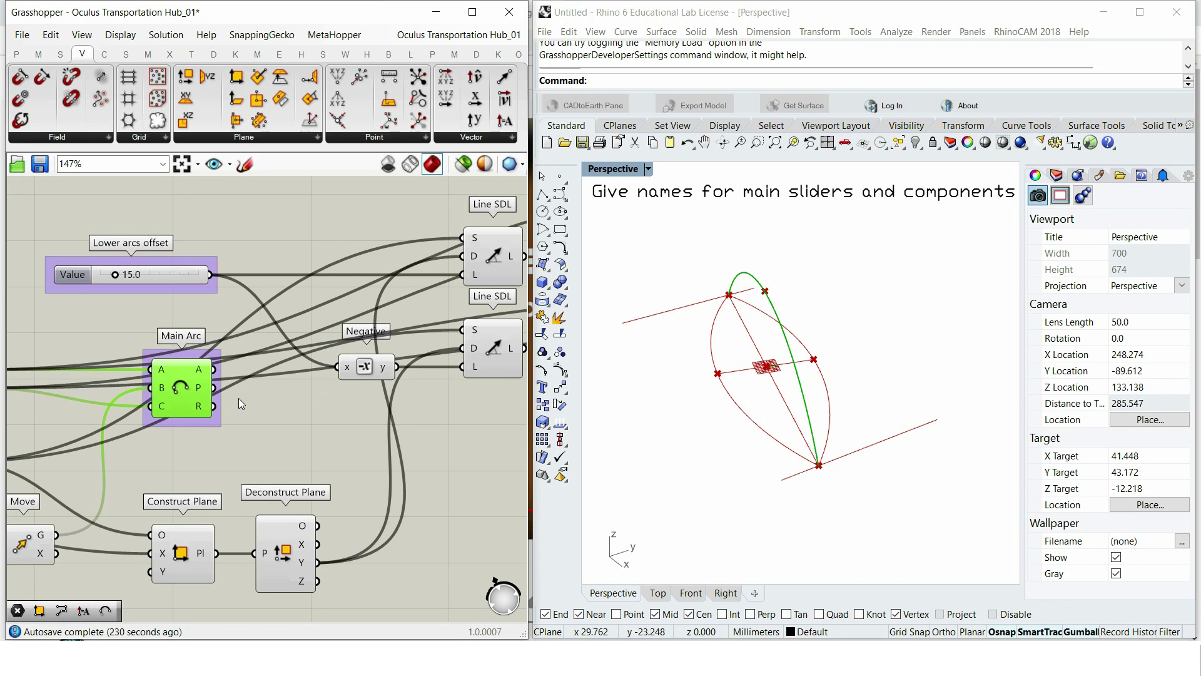
Step: Put the Line component between the two Point On Curve sliders in its own group
{"action": "scroll", "coordinate": [239, 398], "scroll_direction": "down", "scroll_amount": 4}
{"action": "scroll", "coordinate": [309, 410], "scroll_direction": "down", "scroll_amount": 1}
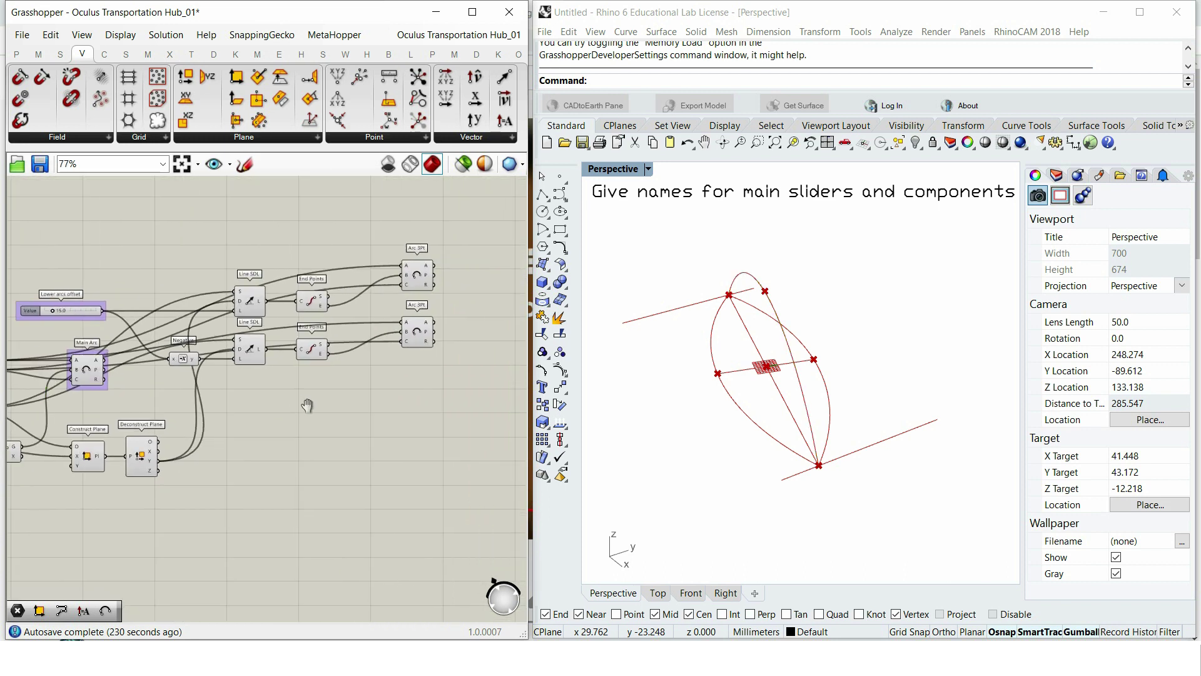
{"action": "right_click_drag", "start_coordinate": [374, 405], "coordinate": [362, 407]}
{"action": "scroll", "coordinate": [266, 413], "scroll_direction": "down", "scroll_amount": 1}
{"action": "right_click_drag", "start_coordinate": [267, 413], "coordinate": [459, 370]}
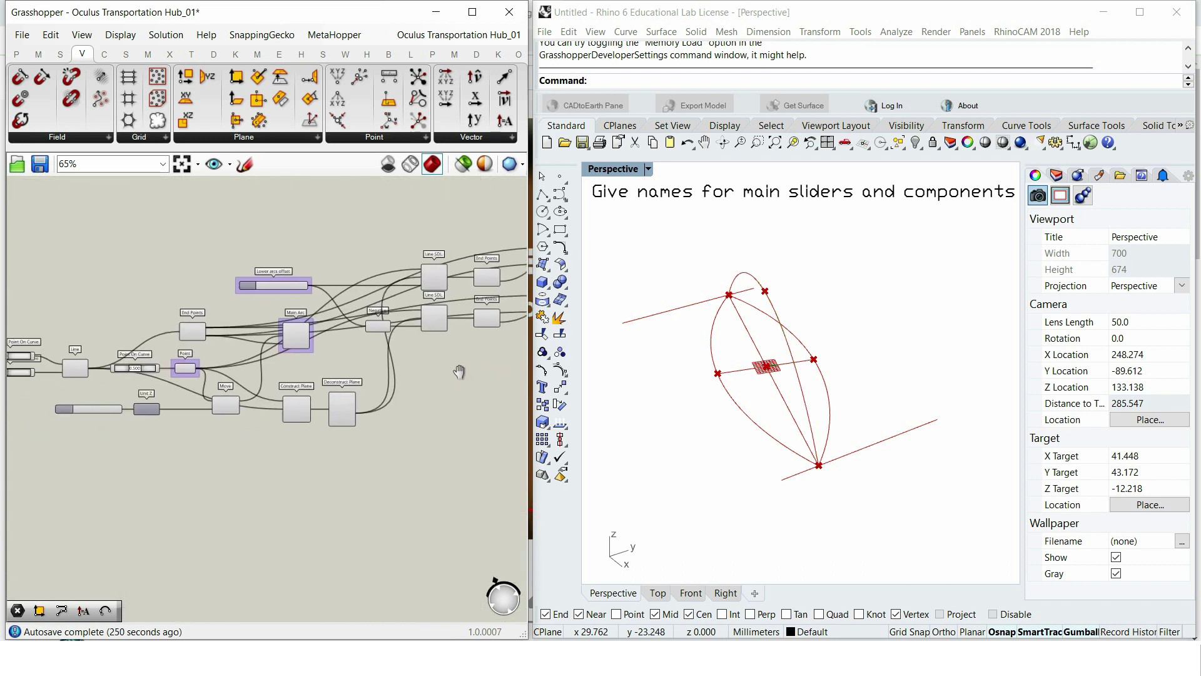
{"action": "scroll", "coordinate": [75, 367], "scroll_direction": "up", "scroll_amount": 5}
{"action": "left_click", "coordinate": [80, 357]}
{"action": "right_click_drag", "start_coordinate": [80, 358], "coordinate": [188, 366]}
{"action": "right_click", "coordinate": [216, 425]}
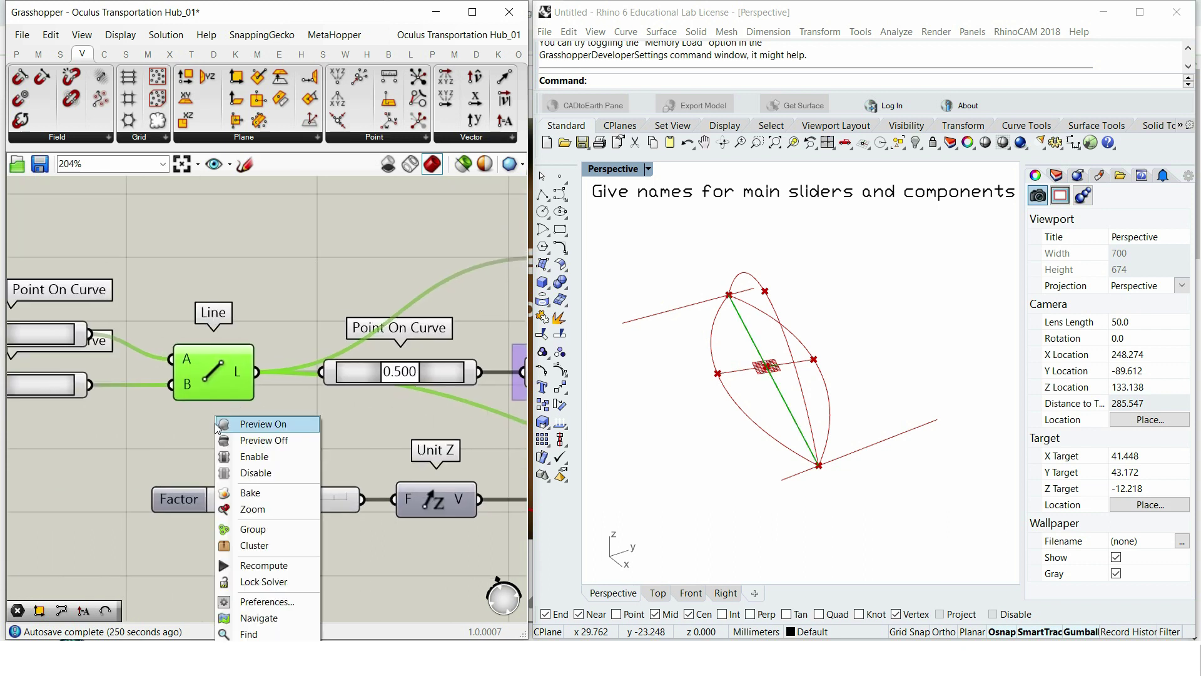
{"action": "left_click", "coordinate": [252, 528]}
Step: Name the Line component's group "Main center line"
{"action": "right_click", "coordinate": [247, 406]}
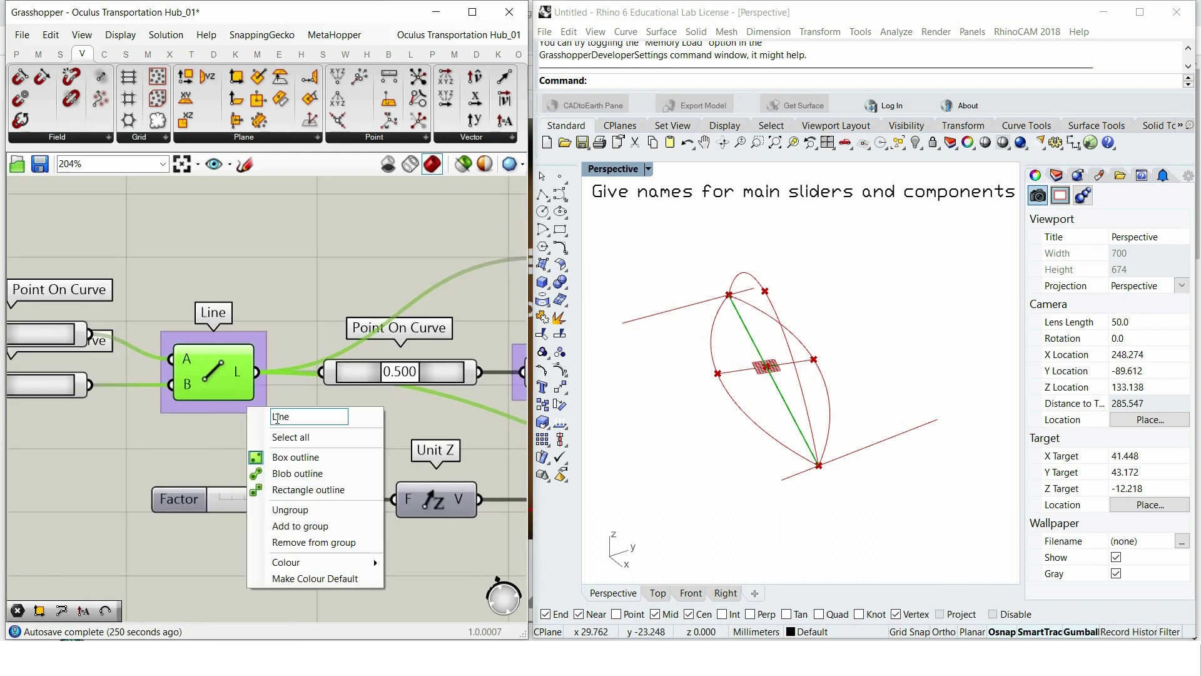
{"action": "double_click", "coordinate": [277, 417]}
{"action": "type", "text": "Main center line"}
{"action": "key", "text": "Return"}
{"action": "scroll", "coordinate": [177, 352], "scroll_direction": "down", "scroll_amount": 3}
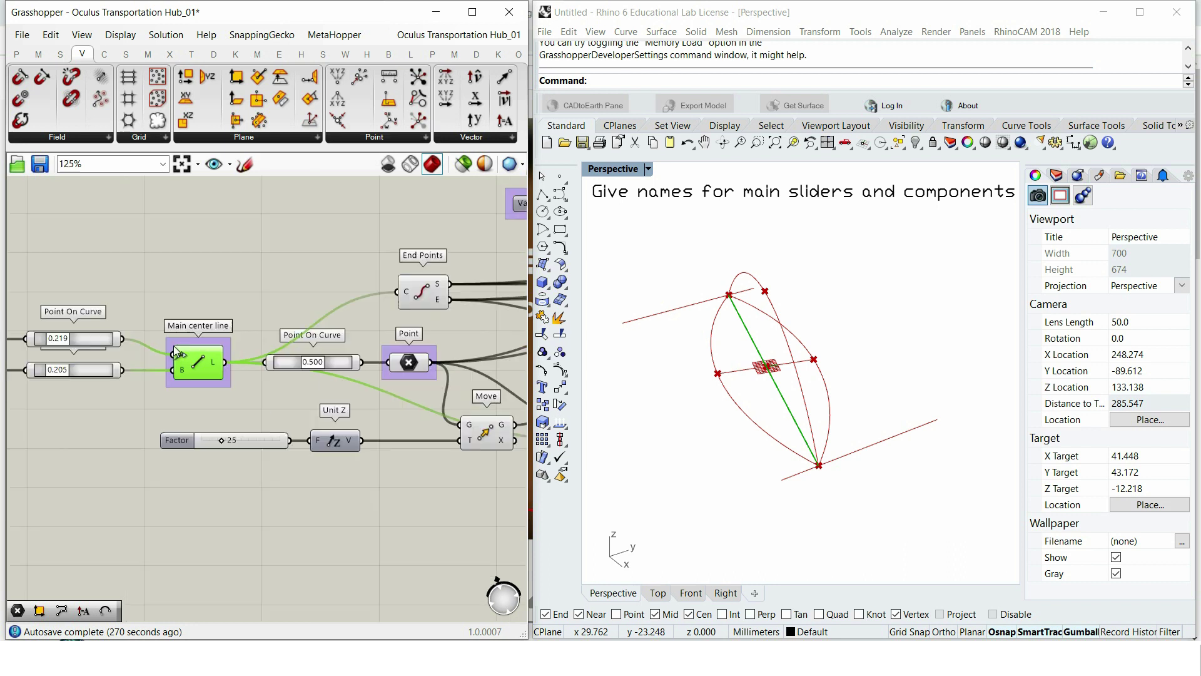
Step: Add an Extend Curve component below the definition and connect the main center line to its C input
{"action": "scroll", "coordinate": [178, 350], "scroll_direction": "down", "scroll_amount": 3}
{"action": "right_click_drag", "start_coordinate": [415, 504], "coordinate": [296, 462]}
{"action": "left_click", "coordinate": [296, 461]}
{"action": "left_click", "coordinate": [103, 54]}
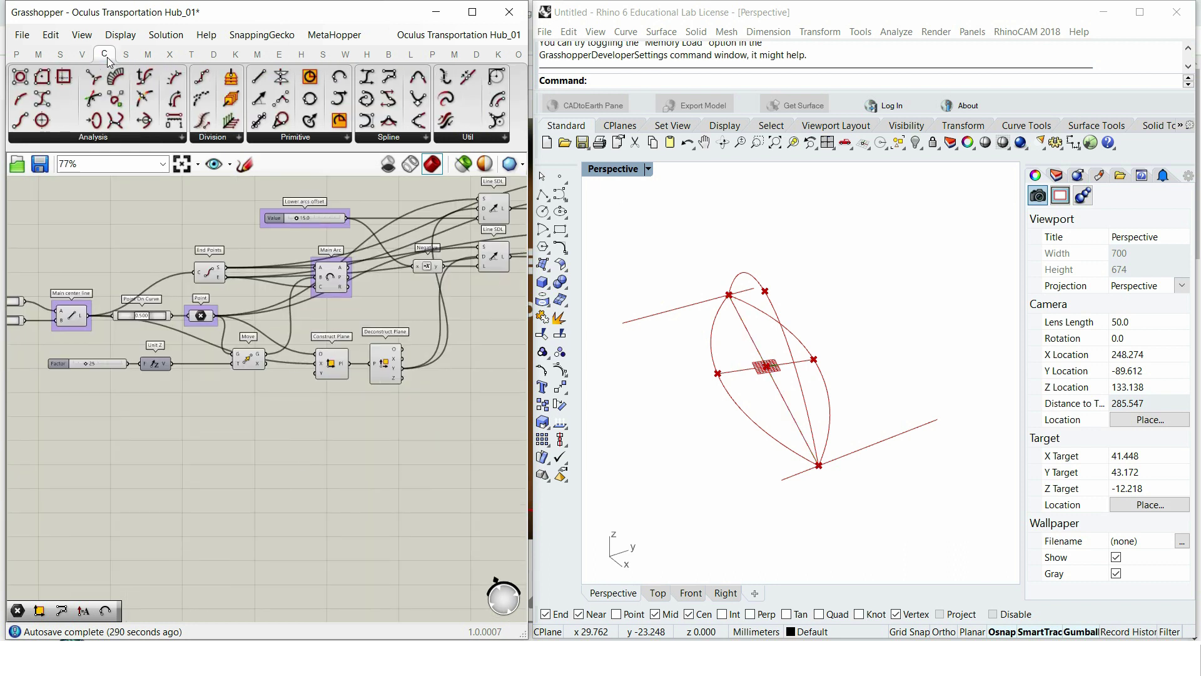
{"action": "left_click_drag", "start_coordinate": [446, 103], "coordinate": [427, 449]}
{"action": "scroll", "coordinate": [195, 326], "scroll_direction": "up", "scroll_amount": 2}
{"action": "scroll", "coordinate": [45, 315], "scroll_direction": "down", "scroll_amount": 3}
{"action": "left_click_drag", "start_coordinate": [45, 314], "coordinate": [343, 417]}
{"action": "scroll", "coordinate": [279, 413], "scroll_direction": "up", "scroll_amount": 4}
{"action": "scroll", "coordinate": [106, 354], "scroll_direction": "down", "scroll_amount": 1}
{"action": "right_click_drag", "start_coordinate": [100, 356], "coordinate": [176, 340]}
{"action": "scroll", "coordinate": [233, 399], "scroll_direction": "up", "scroll_amount": 2}
Step: Add a 10.0 number slider with a Negative component and wire the negated value to Extend Curve's L0 and L1 inputs
{"action": "double_click", "coordinate": [198, 438]}
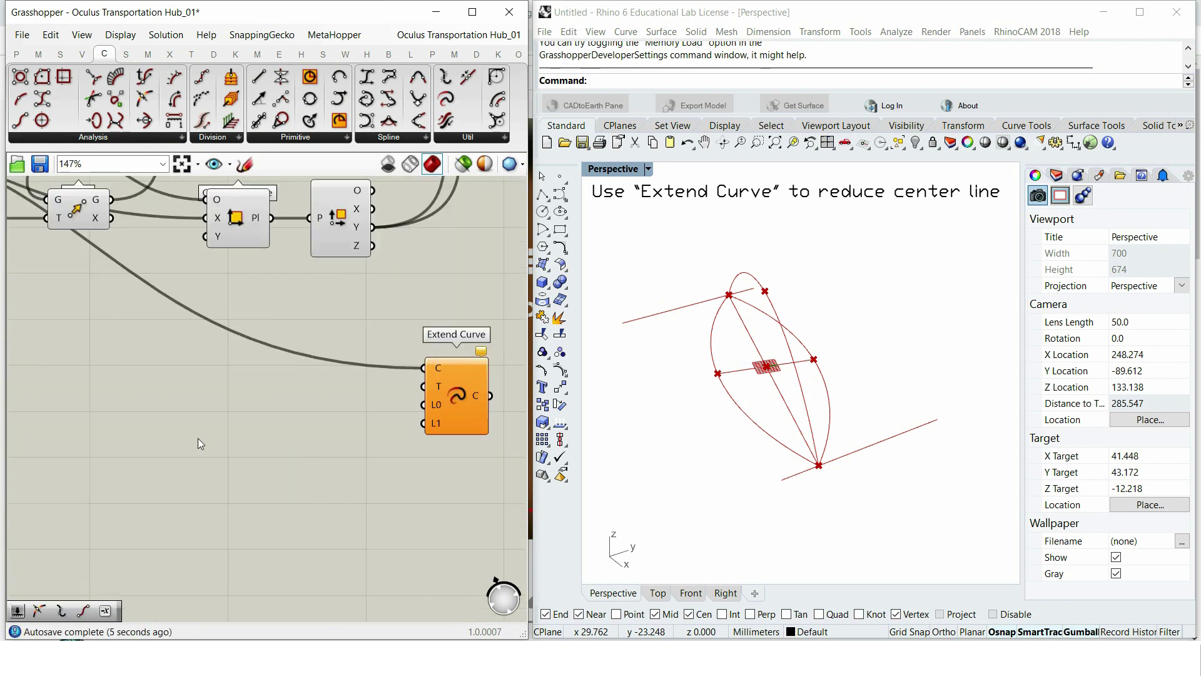
{"action": "type", "text": "10.0"}
{"action": "key", "text": "Return"}
{"action": "double_click", "coordinate": [244, 490]}
{"action": "type", "text": "ne"}
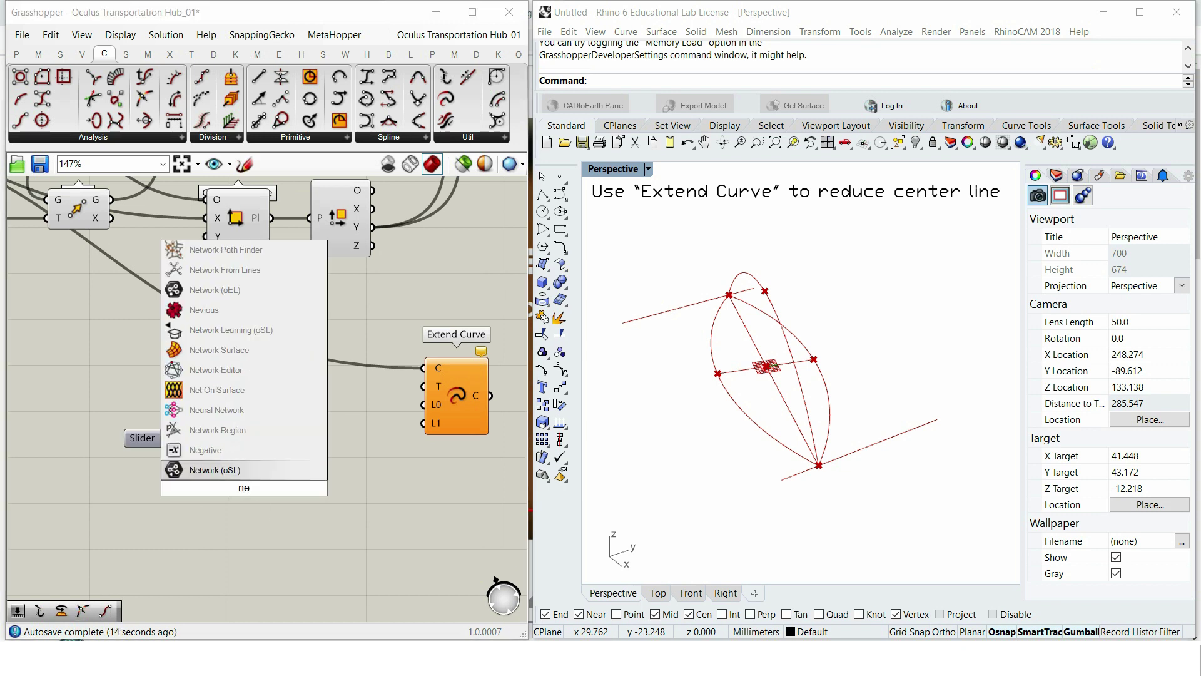
{"action": "type", "text": "g"}
{"action": "key", "text": "Return"}
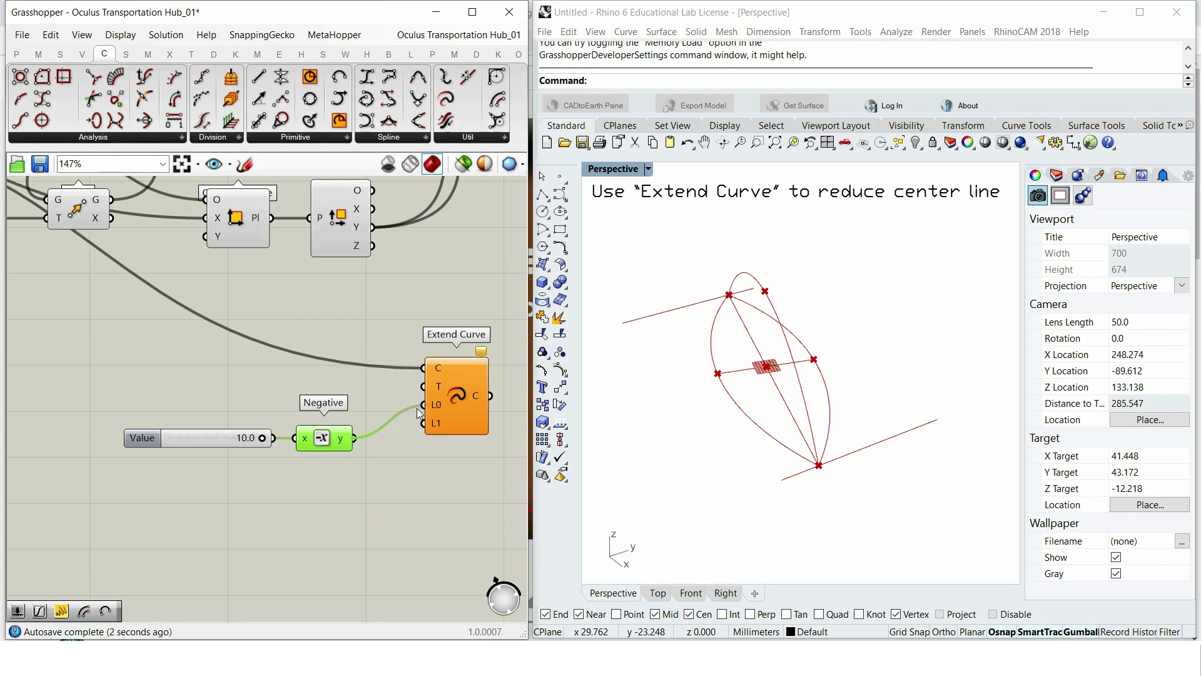
{"action": "left_click", "coordinate": [465, 395]}
{"action": "right_click_drag", "start_coordinate": [465, 395], "coordinate": [344, 399]}
{"action": "scroll", "coordinate": [344, 428], "scroll_direction": "down", "scroll_amount": 5}
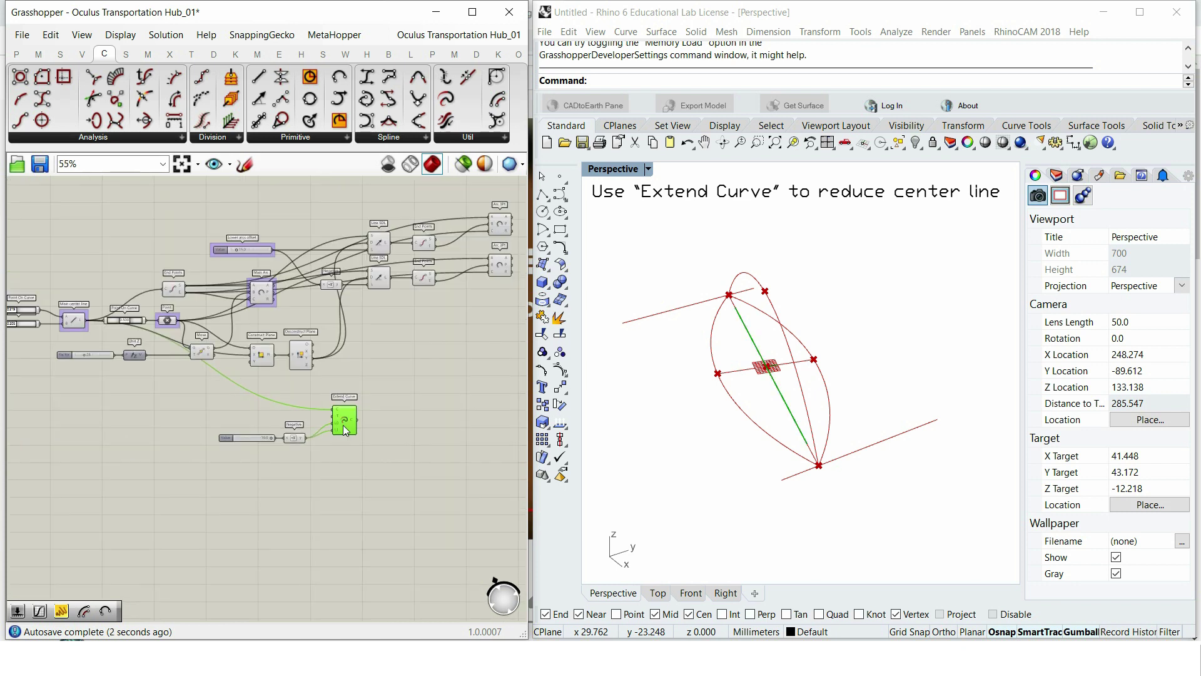
Step: Turn off the preview of the main center line component
{"action": "right_click_drag", "start_coordinate": [143, 319], "coordinate": [242, 344]}
{"action": "scroll", "coordinate": [242, 344], "scroll_direction": "up", "scroll_amount": 3}
{"action": "right_click", "coordinate": [137, 268]}
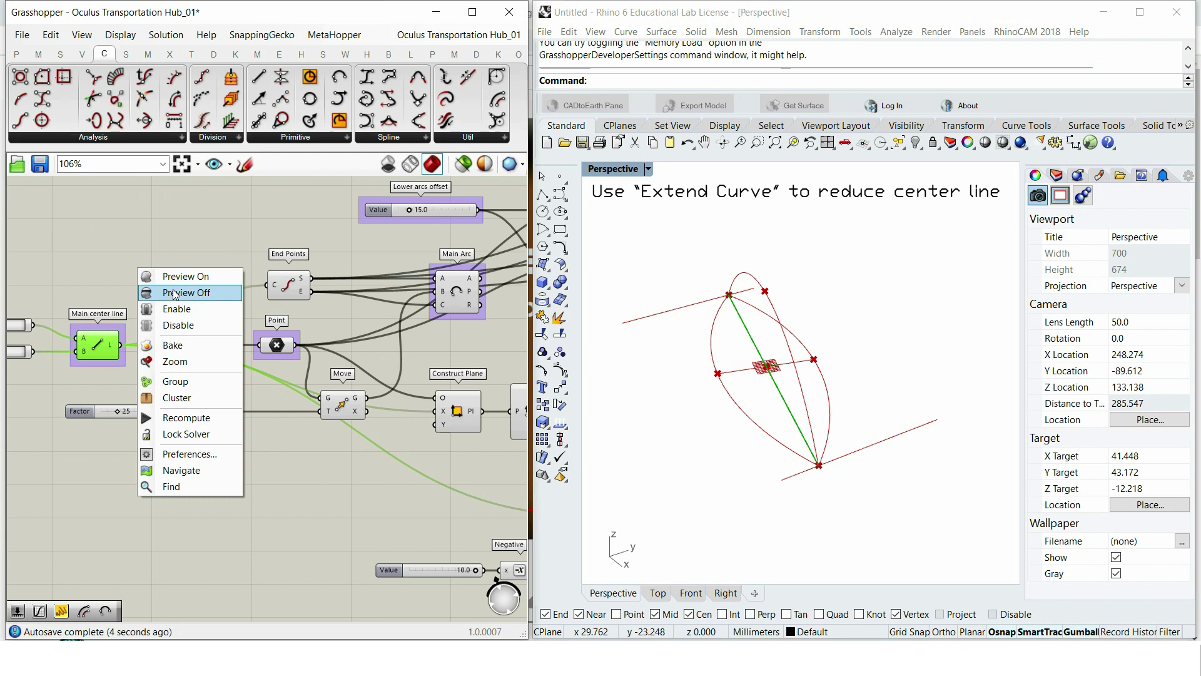
{"action": "left_click", "coordinate": [169, 293]}
Step: Put the Extend Curve component in its own group
{"action": "scroll", "coordinate": [123, 324], "scroll_direction": "down", "scroll_amount": 3}
{"action": "scroll", "coordinate": [363, 426], "scroll_direction": "up", "scroll_amount": 3}
{"action": "left_click_drag", "start_coordinate": [331, 507], "coordinate": [307, 448]}
{"action": "right_click_drag", "start_coordinate": [453, 449], "coordinate": [236, 414]}
{"action": "left_click", "coordinate": [190, 426]}
{"action": "right_click", "coordinate": [197, 453]}
{"action": "left_click", "coordinate": [249, 531]}
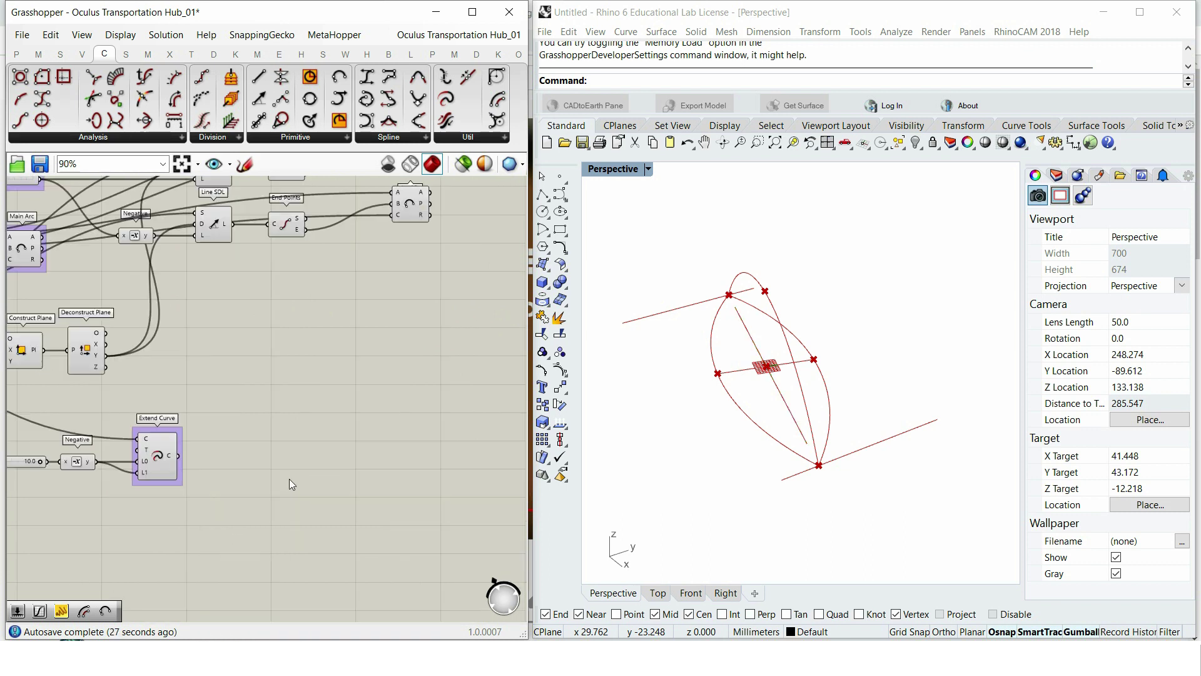
Step: Add a Perp Frames component and connect the Extend Curve output to its C input
{"action": "double_click", "coordinate": [289, 479]}
{"action": "type", "text": "perp"}
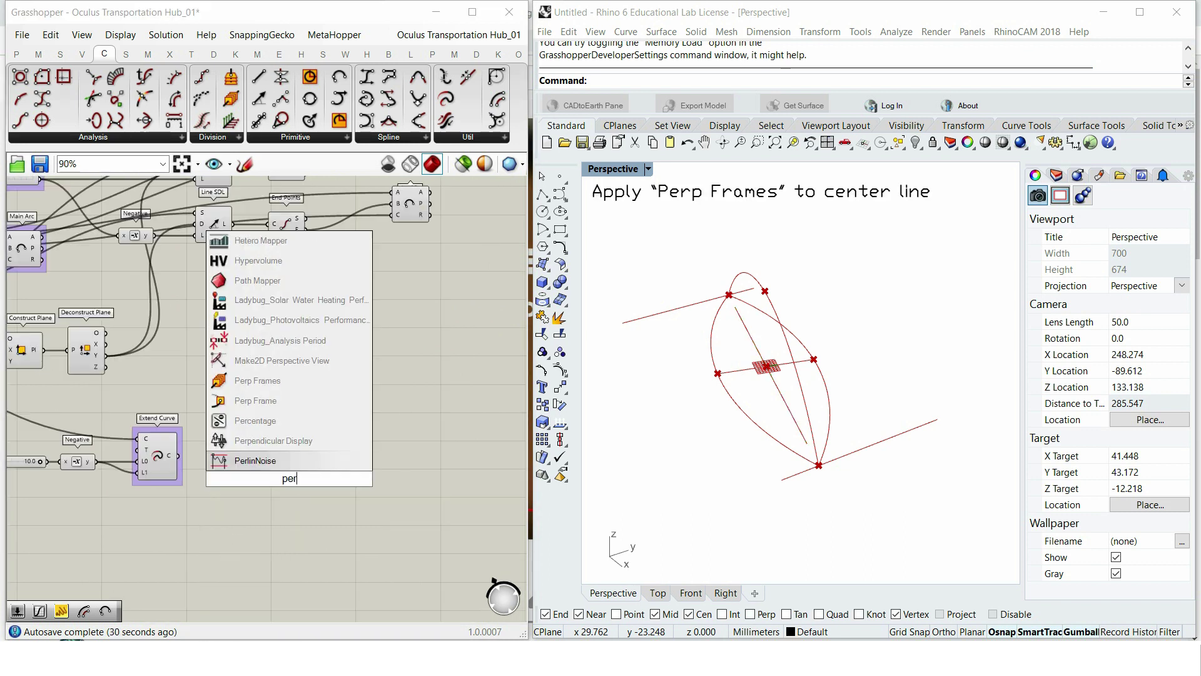
{"action": "left_click", "coordinate": [284, 419]}
{"action": "left_click_drag", "start_coordinate": [179, 455], "coordinate": [227, 462]}
{"action": "left_click_drag", "start_coordinate": [305, 468], "coordinate": [304, 466]}
{"action": "left_click_drag", "start_coordinate": [307, 470], "coordinate": [319, 473]}
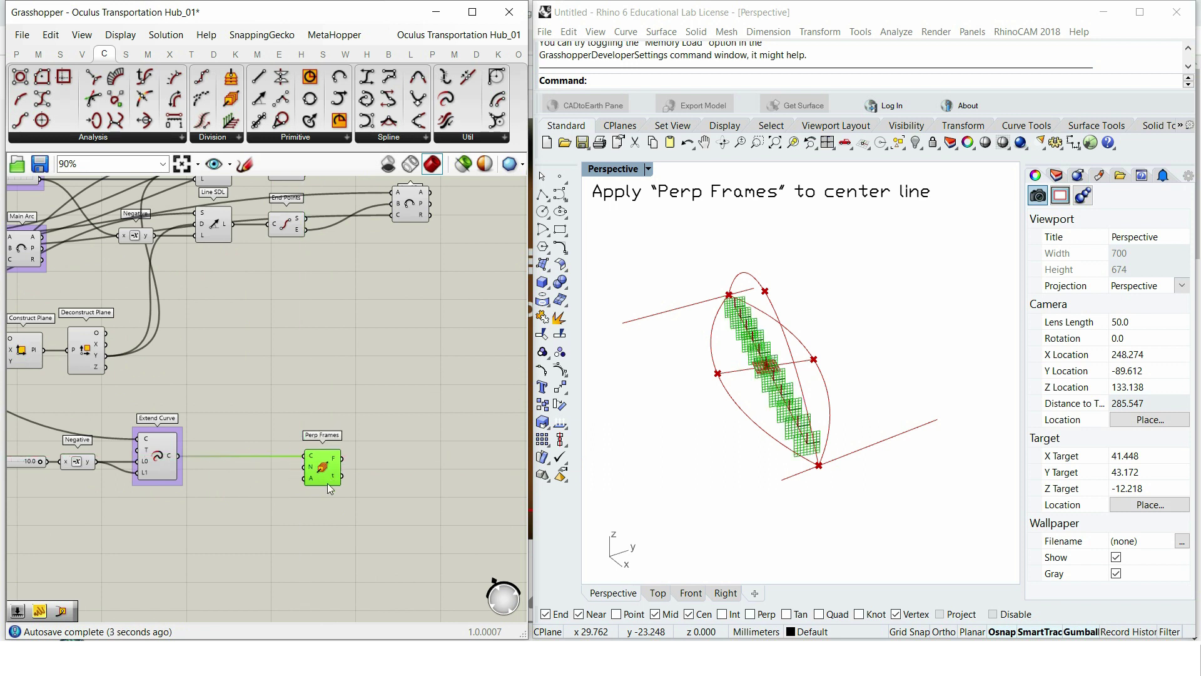
Step: Add a number slider from 50, set it to 40, and wire it to the N input of Perp Frames
{"action": "scroll", "coordinate": [313, 475], "scroll_direction": "up", "scroll_amount": 2}
{"action": "right_click_drag", "start_coordinate": [789, 405], "coordinate": [789, 418]}
{"action": "scroll", "coordinate": [786, 375], "scroll_direction": "up", "scroll_amount": 2}
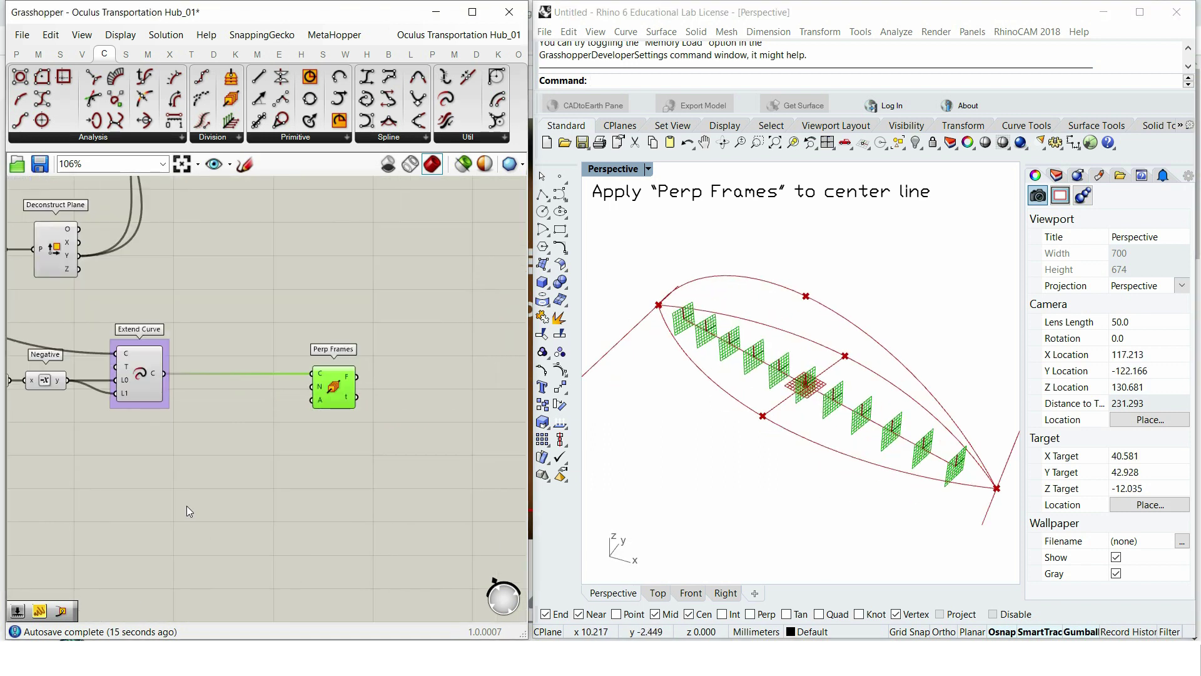
{"action": "double_click", "coordinate": [187, 506]}
{"action": "type", "text": "50"}
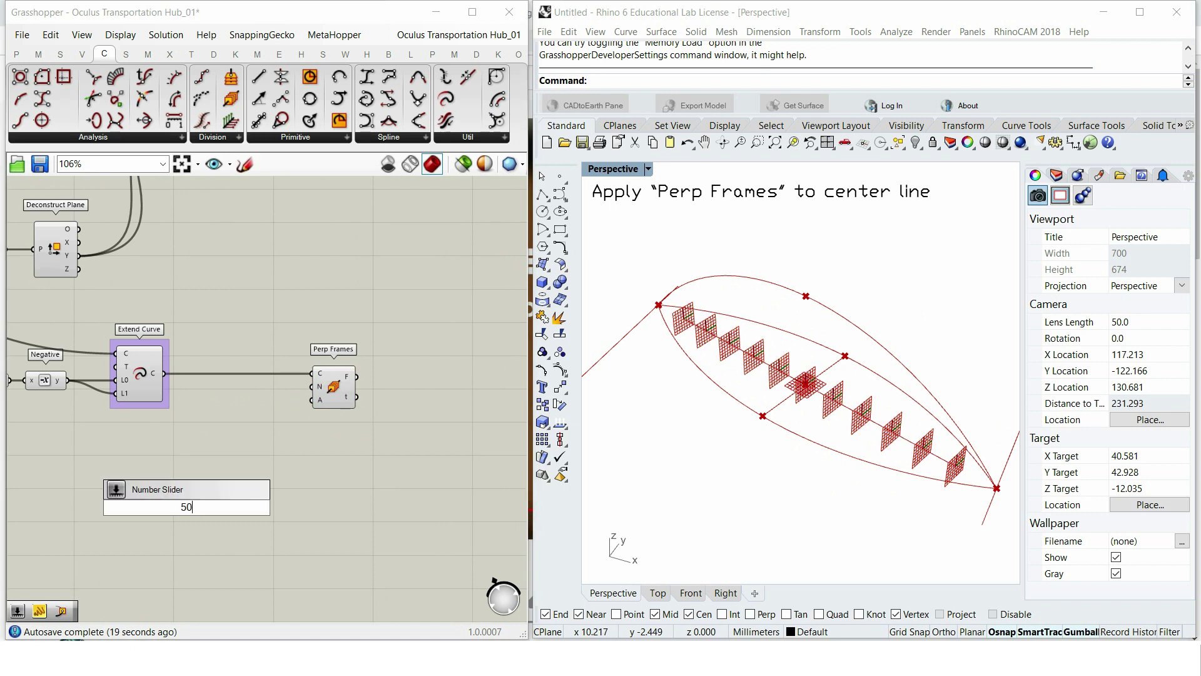
{"action": "key", "text": "Return"}
{"action": "left_click_drag", "start_coordinate": [241, 507], "coordinate": [201, 468]}
{"action": "scroll", "coordinate": [201, 459], "scroll_direction": "up", "scroll_amount": 4}
{"action": "scroll", "coordinate": [185, 441], "scroll_direction": "down", "scroll_amount": 2}
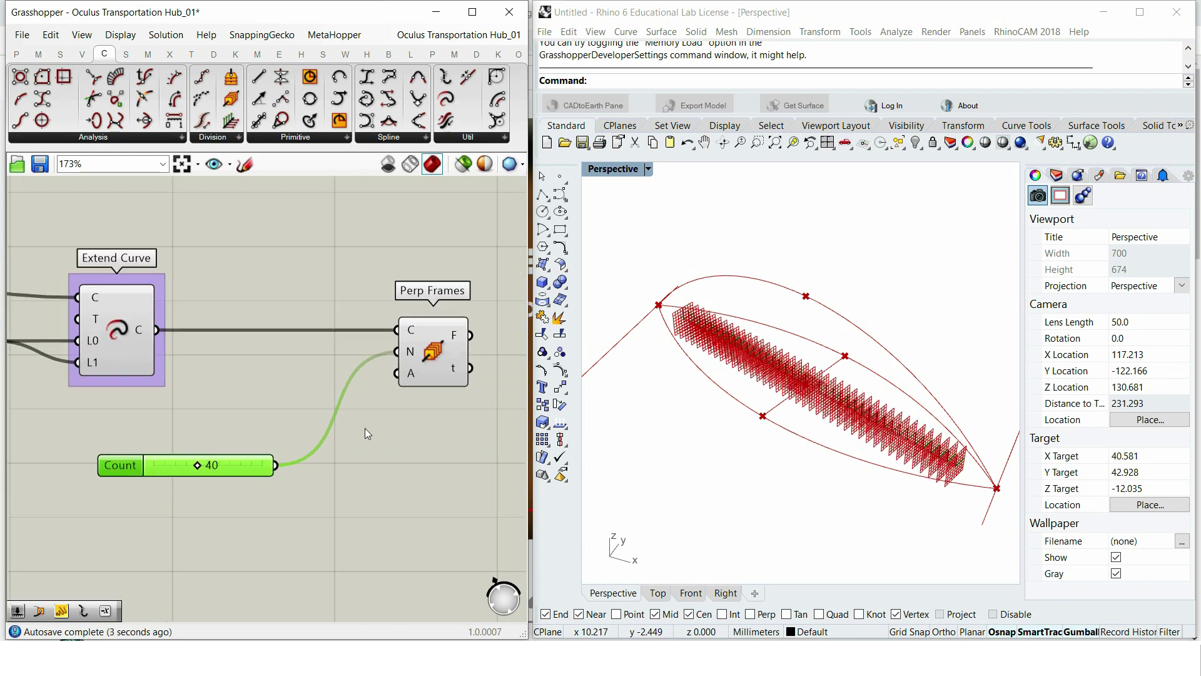
{"action": "right_click_drag", "start_coordinate": [365, 428], "coordinate": [303, 438]}
{"action": "left_click_drag", "start_coordinate": [188, 478], "coordinate": [266, 360]}
{"action": "left_click", "coordinate": [314, 430]}
Step: Group the two lower Arc 3Pt components together
{"action": "scroll", "coordinate": [223, 427], "scroll_direction": "down", "scroll_amount": 4}
{"action": "right_click_drag", "start_coordinate": [364, 357], "coordinate": [309, 432]}
{"action": "right_click_drag", "start_coordinate": [302, 359], "coordinate": [307, 422]}
{"action": "left_click_drag", "start_coordinate": [332, 351], "coordinate": [312, 253]}
{"action": "right_click_drag", "start_coordinate": [315, 256], "coordinate": [393, 240]}
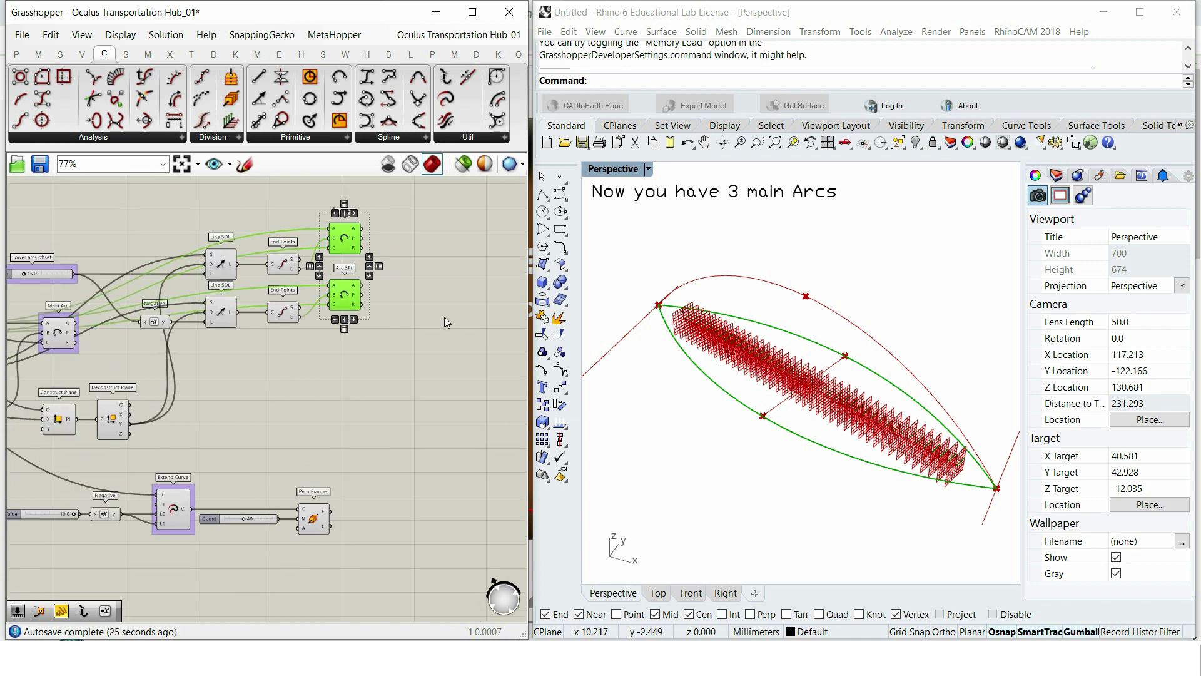
{"action": "right_click", "coordinate": [445, 318]}
{"action": "left_click", "coordinate": [493, 432]}
{"action": "left_click", "coordinate": [84, 316]}
{"action": "left_click", "coordinate": [383, 279]}
{"action": "left_click", "coordinate": [378, 220]}
{"action": "right_click_drag", "start_coordinate": [404, 284], "coordinate": [340, 296]}
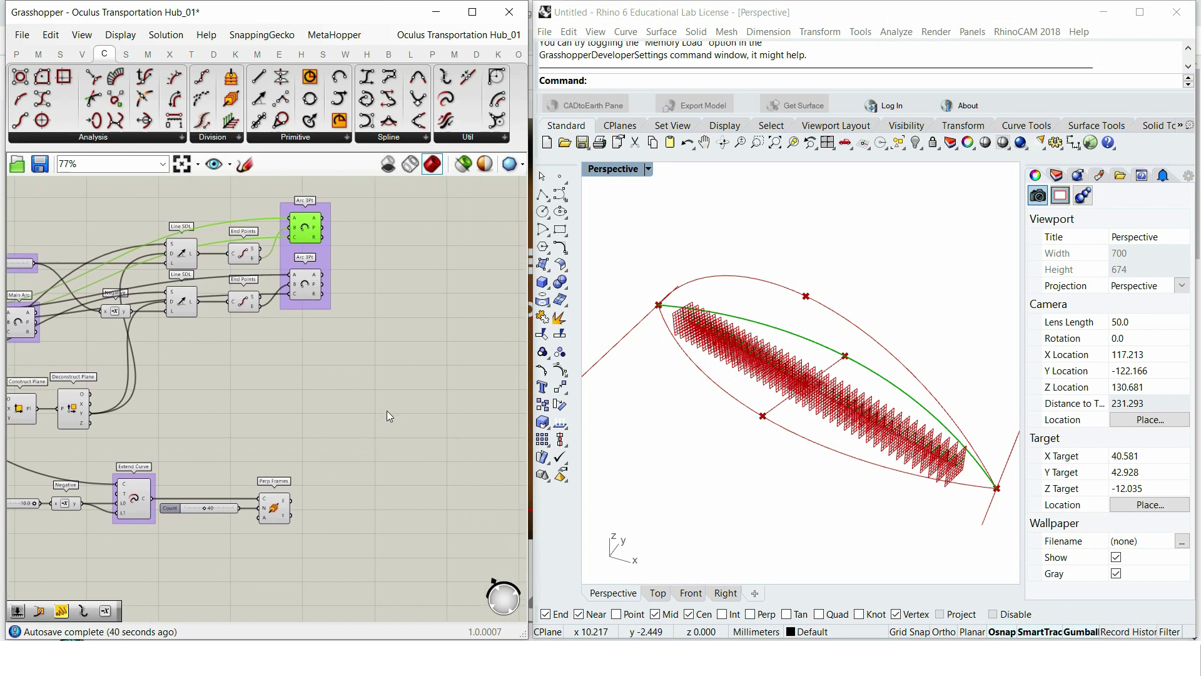
Step: Add a Curve | Plane intersection for each lower arc, wiring the arc and the perpendicular frames into it
{"action": "left_click", "coordinate": [169, 55]}
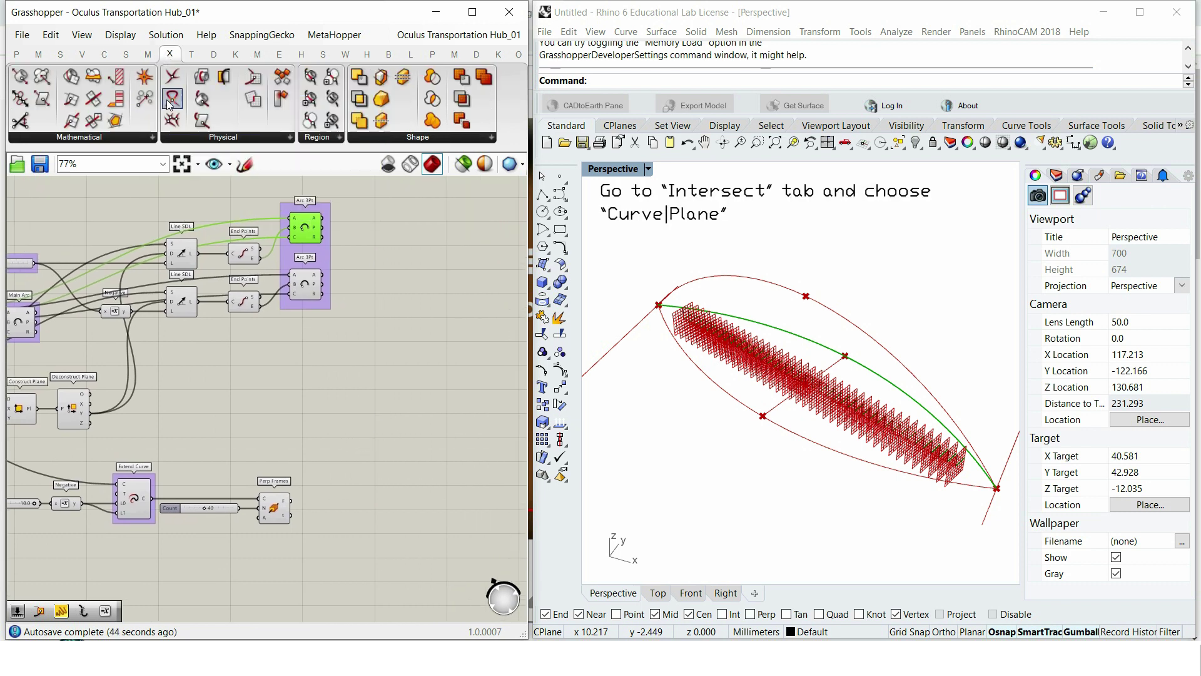
{"action": "left_click", "coordinate": [109, 140]}
{"action": "left_click_drag", "start_coordinate": [166, 257], "coordinate": [426, 237]}
{"action": "left_click_drag", "start_coordinate": [323, 218], "coordinate": [412, 217]}
{"action": "left_click_drag", "start_coordinate": [407, 388], "coordinate": [408, 232]}
{"action": "left_click_drag", "start_coordinate": [424, 230], "coordinate": [425, 291], "text": "alt"}
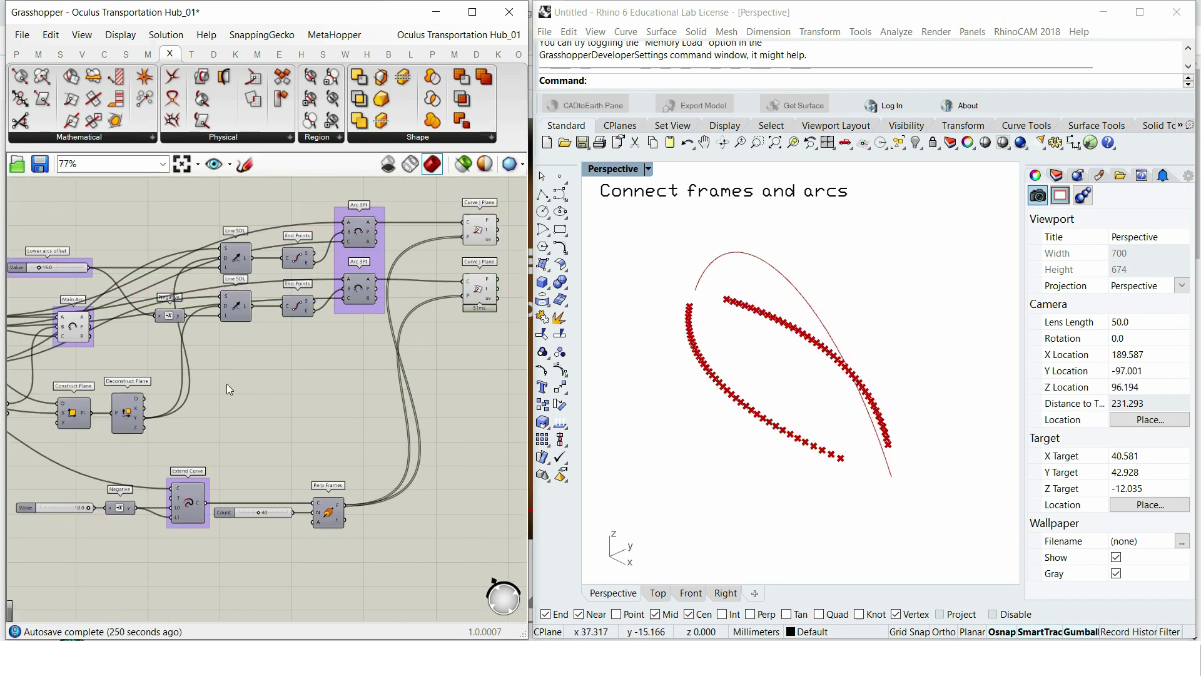
Step: Duplicate the two Line SDL components, their Negative and the offset slider below Extend Curve, with the copied slider at 3.0
{"action": "scroll", "coordinate": [77, 340], "scroll_direction": "up", "scroll_amount": 4}
{"action": "left_click", "coordinate": [76, 341]}
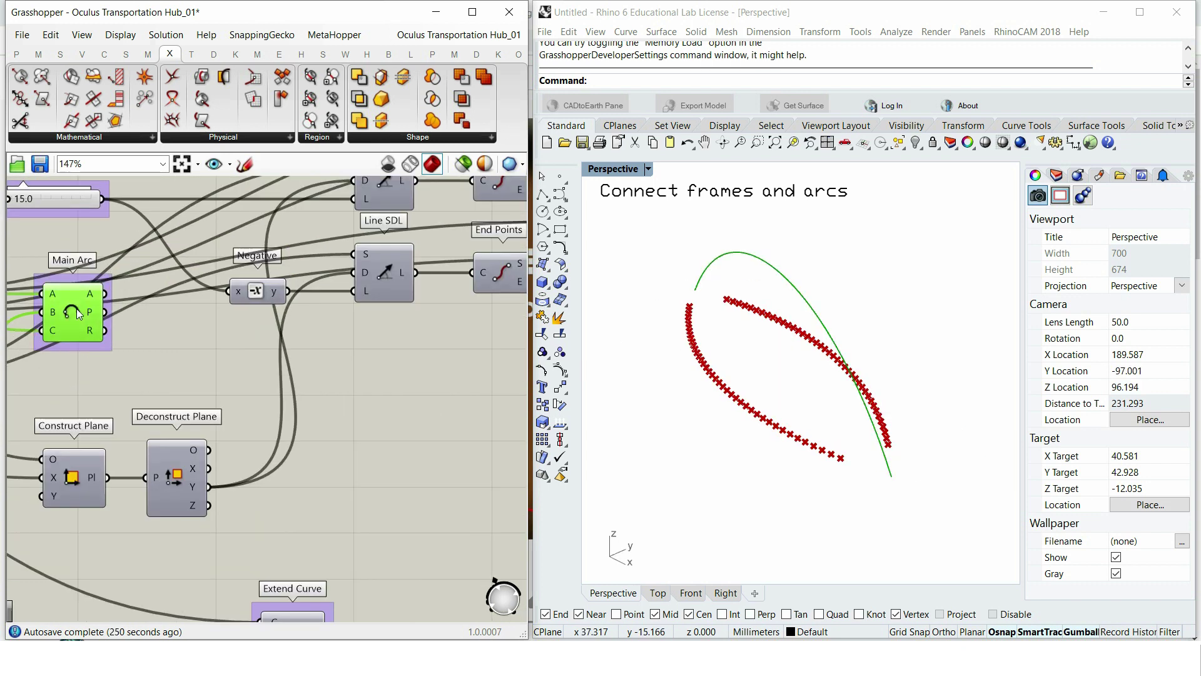
{"action": "scroll", "coordinate": [76, 341], "scroll_direction": "down", "scroll_amount": 4}
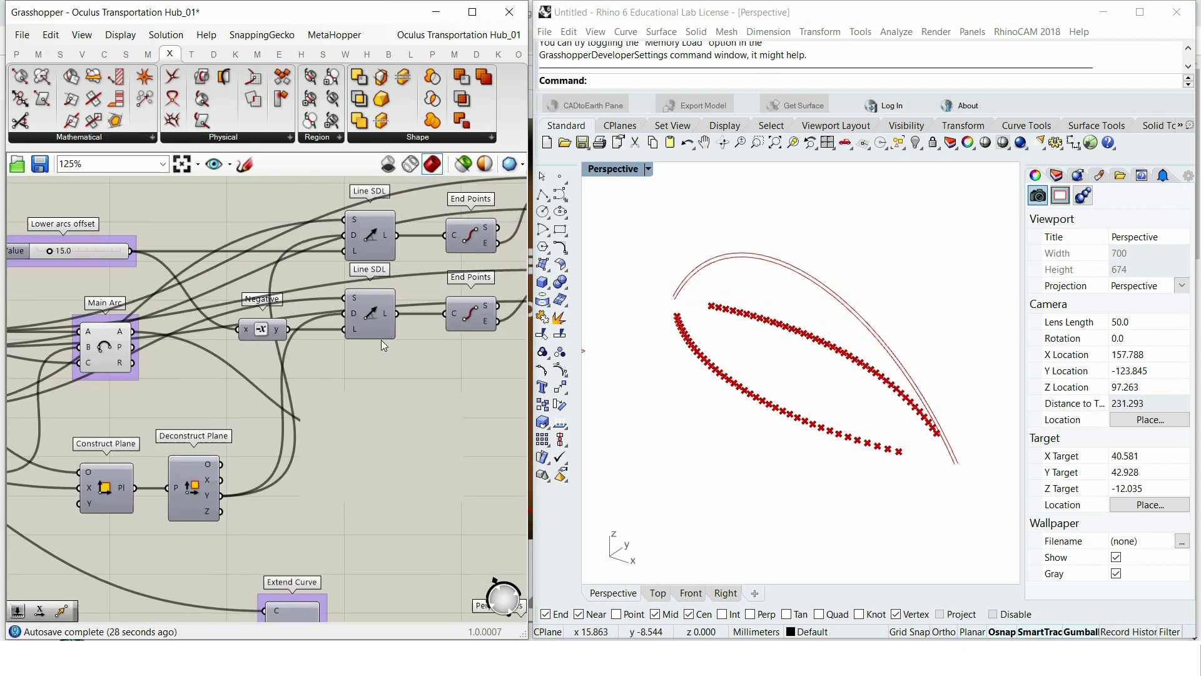
{"action": "right_click_drag", "start_coordinate": [381, 339], "coordinate": [395, 370]}
{"action": "left_click_drag", "start_coordinate": [394, 385], "coordinate": [280, 229]}
{"action": "left_click", "coordinate": [46, 278], "text": "shift"}
{"action": "scroll", "coordinate": [199, 235], "scroll_direction": "down", "scroll_amount": 3}
{"action": "right_click_drag", "start_coordinate": [204, 250], "coordinate": [238, 193]}
{"action": "left_click_drag", "start_coordinate": [347, 241], "coordinate": [306, 561], "text": "alt"}
{"action": "left_click", "coordinate": [306, 560]}
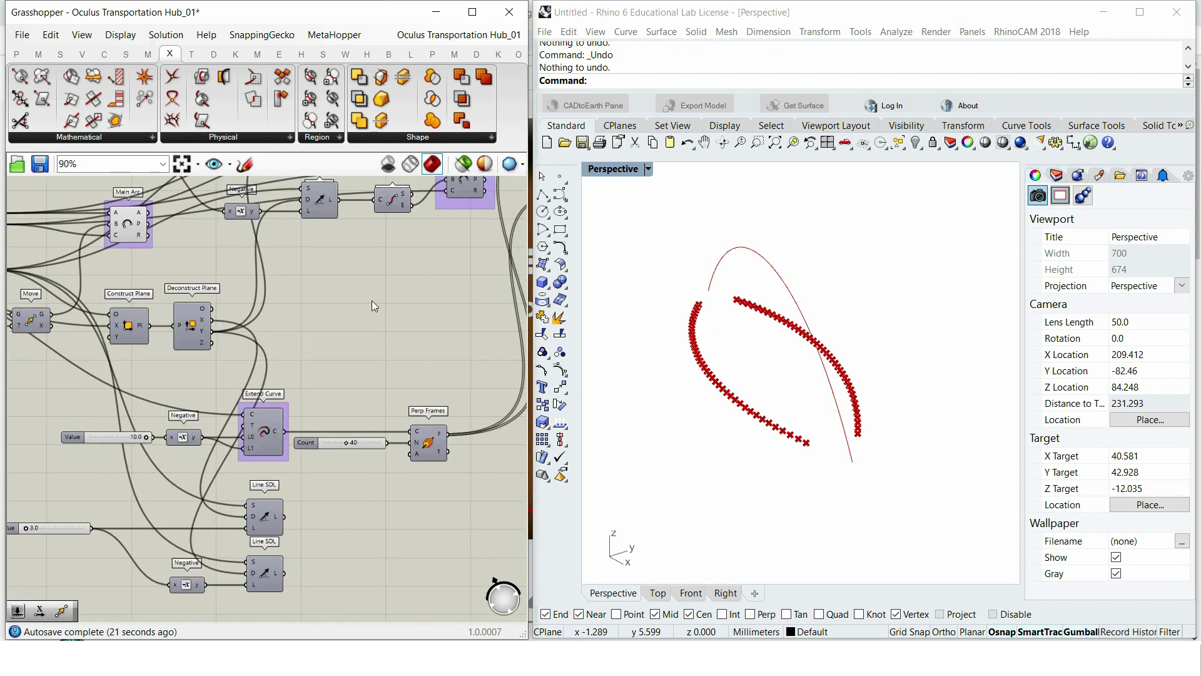
Step: Add two Move components for the Main Arc and connect each copied Line SDL output to one Move's T input
{"action": "double_click", "coordinate": [387, 325]}
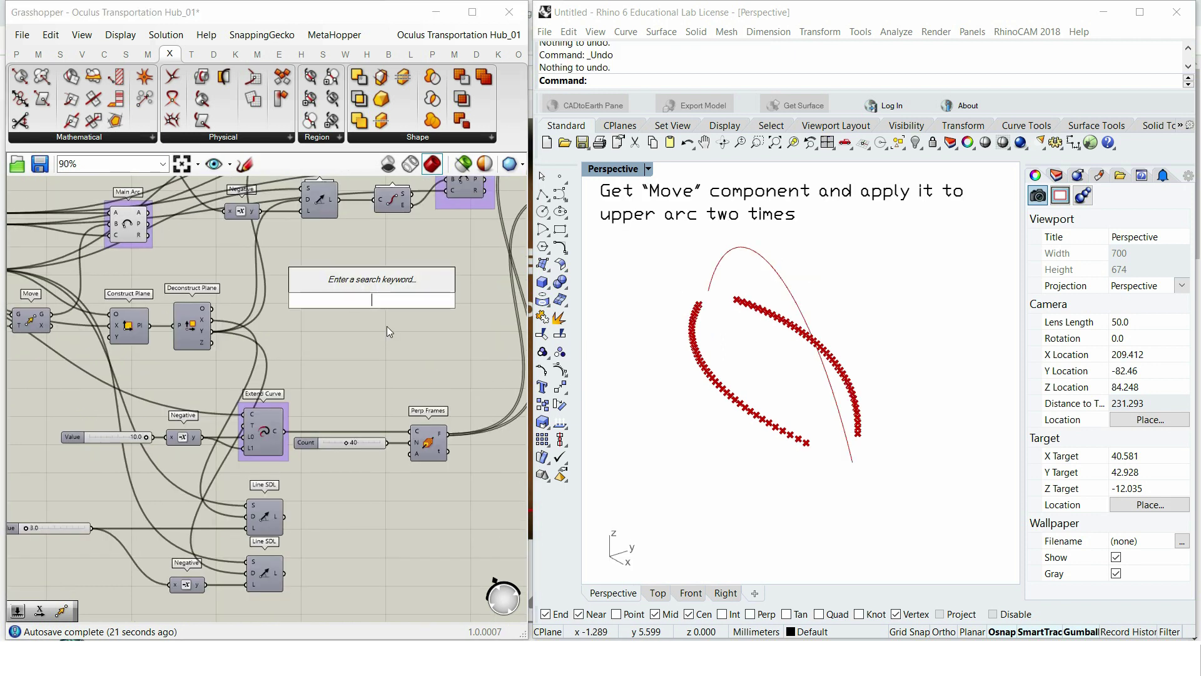
{"action": "type", "text": "move"}
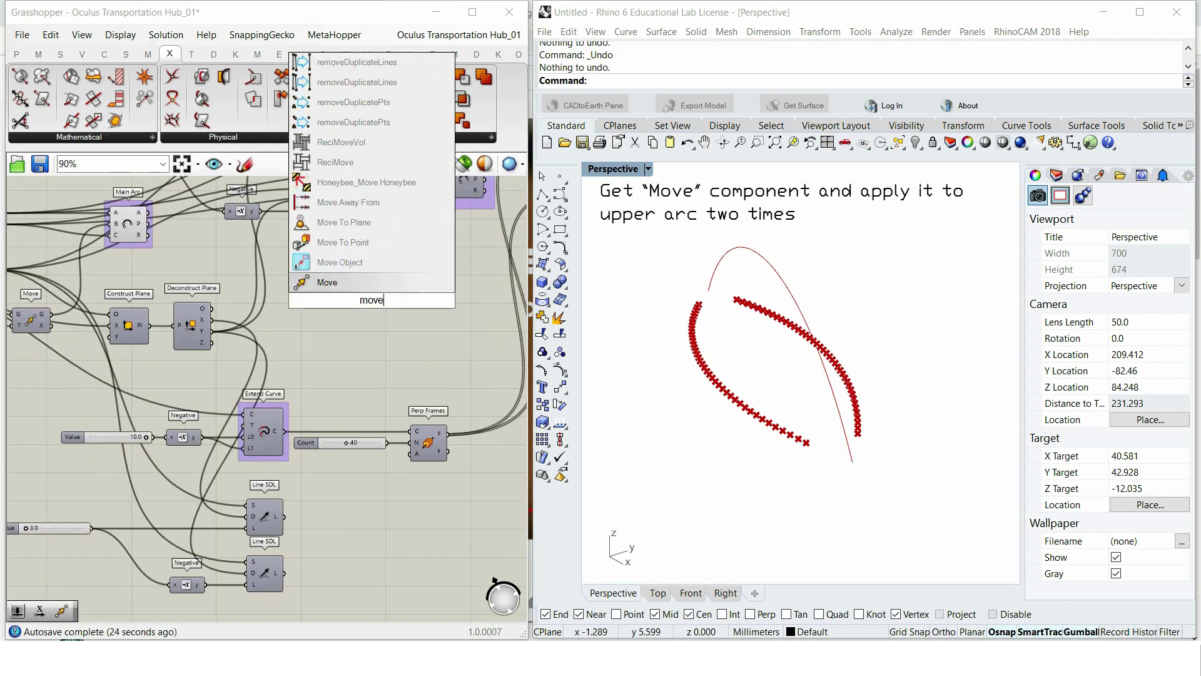
{"action": "left_click", "coordinate": [362, 280]}
{"action": "left_click_drag", "start_coordinate": [354, 296], "coordinate": [418, 318]}
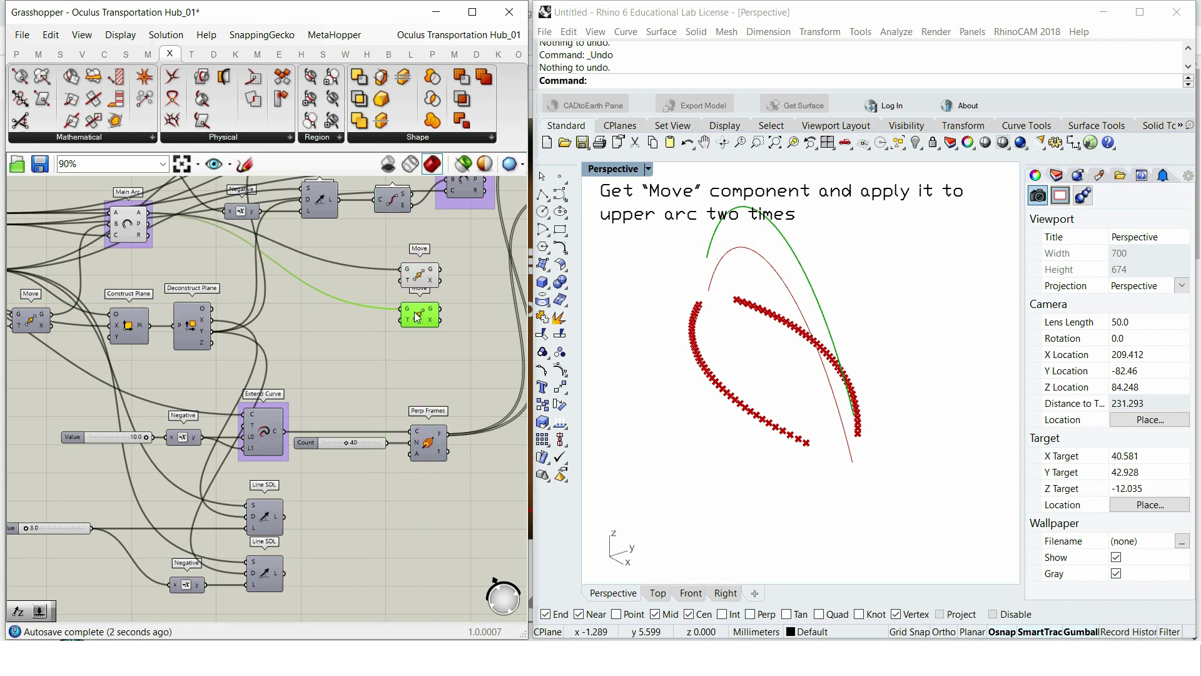
{"action": "left_click_drag", "start_coordinate": [251, 491], "coordinate": [368, 255]}
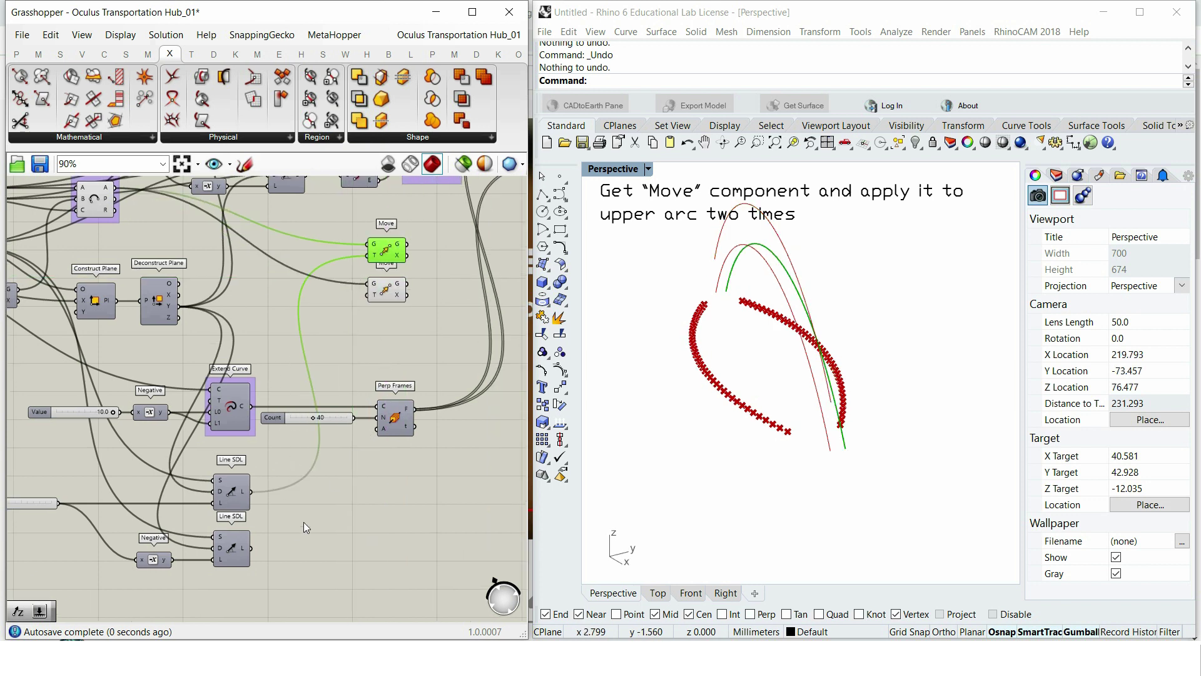
{"action": "left_click_drag", "start_coordinate": [252, 550], "coordinate": [369, 294]}
Step: Group the 3.0 slider and name the group "Upper curve offset"
{"action": "right_click_drag", "start_coordinate": [95, 473], "coordinate": [220, 417]}
{"action": "scroll", "coordinate": [123, 448], "scroll_direction": "up", "scroll_amount": 5}
{"action": "left_click", "coordinate": [196, 434]}
{"action": "right_click", "coordinate": [186, 433]}
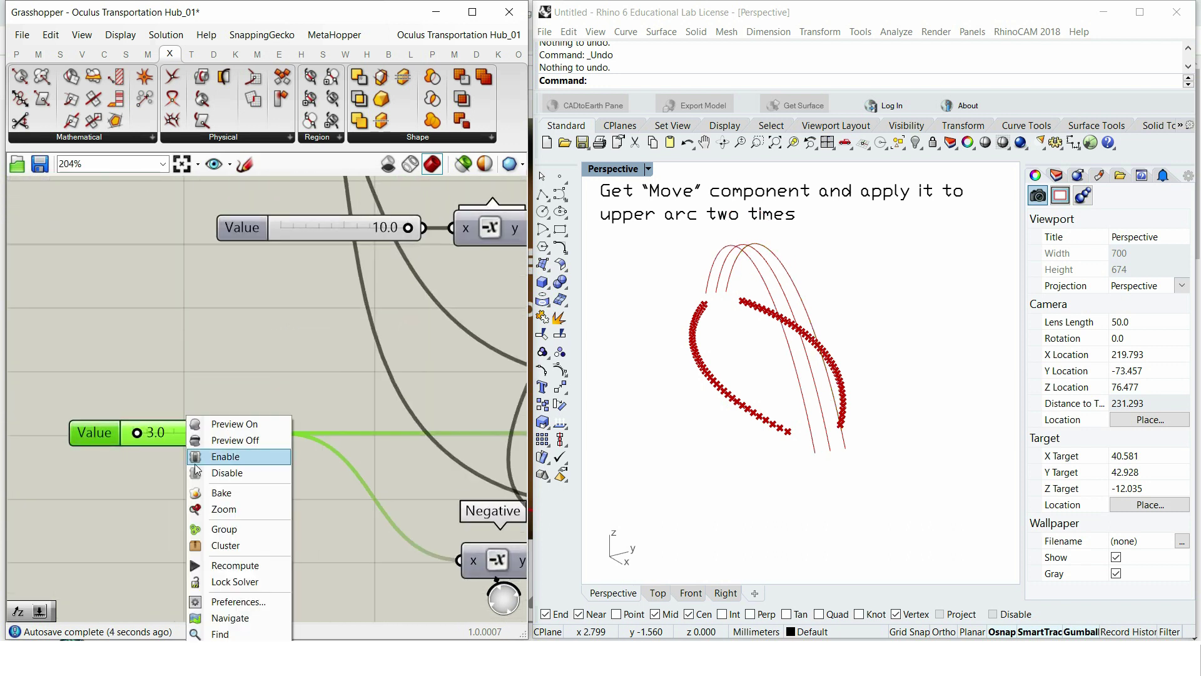
{"action": "left_click", "coordinate": [218, 531]}
{"action": "right_click", "coordinate": [205, 416]}
{"action": "type", "text": "Upper cu"}
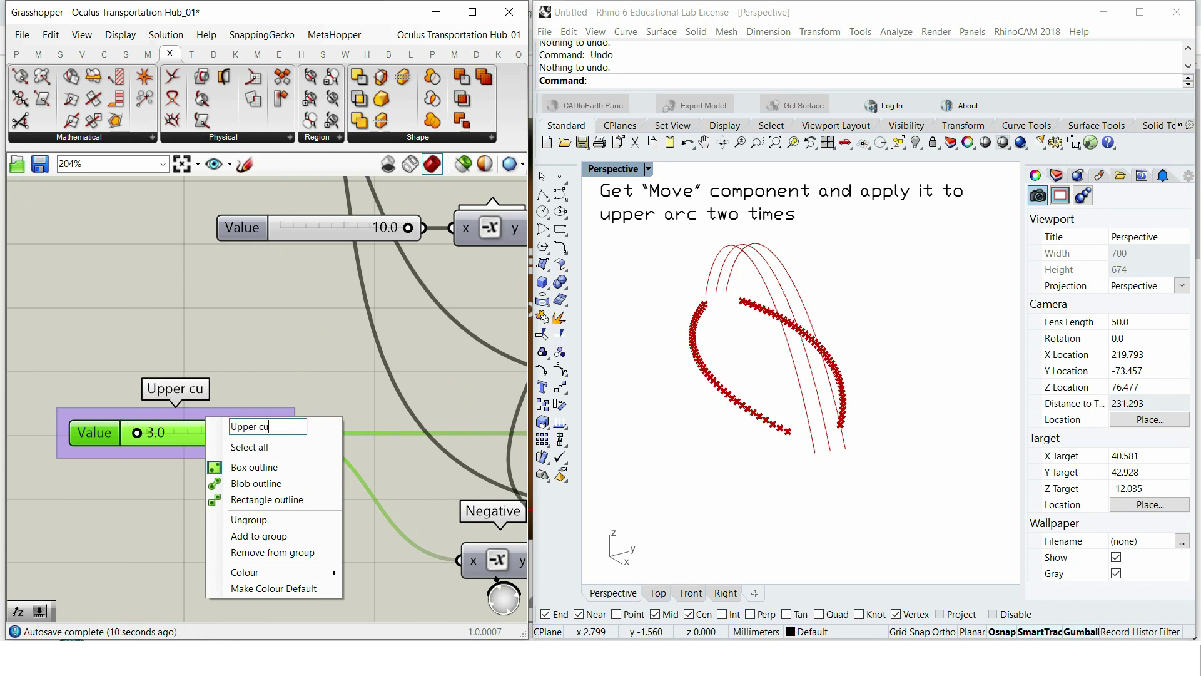
{"action": "type", "text": "rve offset"}
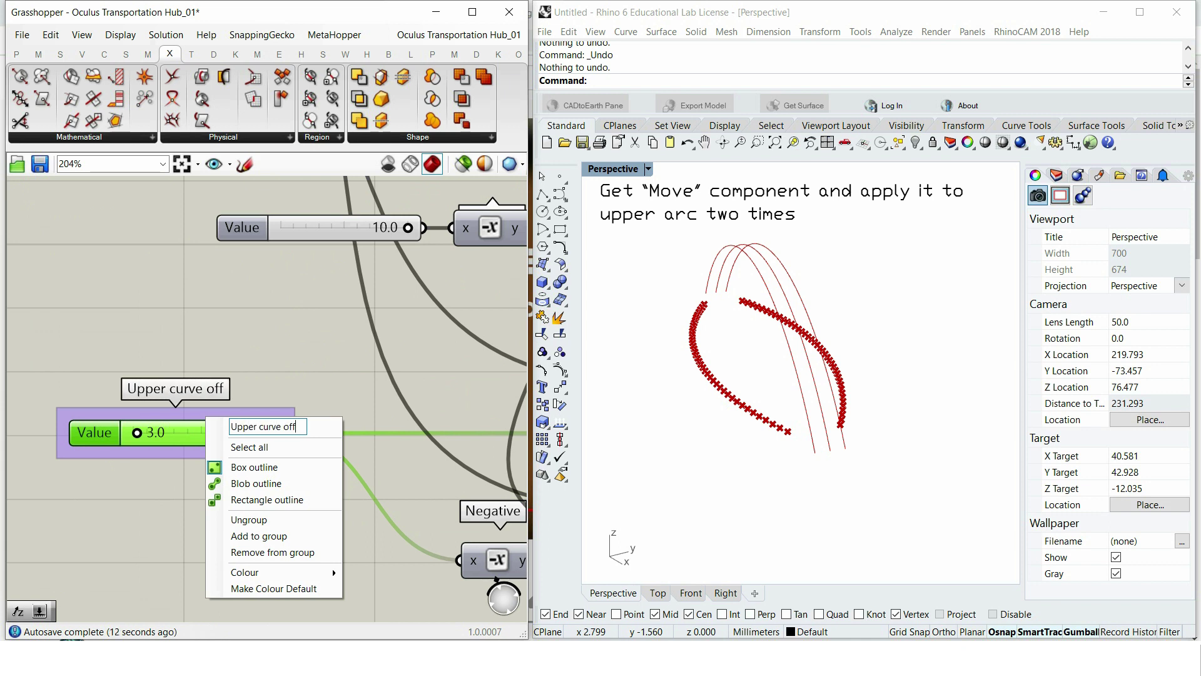
{"action": "key", "text": "Return"}
Step: Set the Upper curve offset slider's maximum to 10 and reduce its value to about 2.3
{"action": "right_click", "coordinate": [109, 440]}
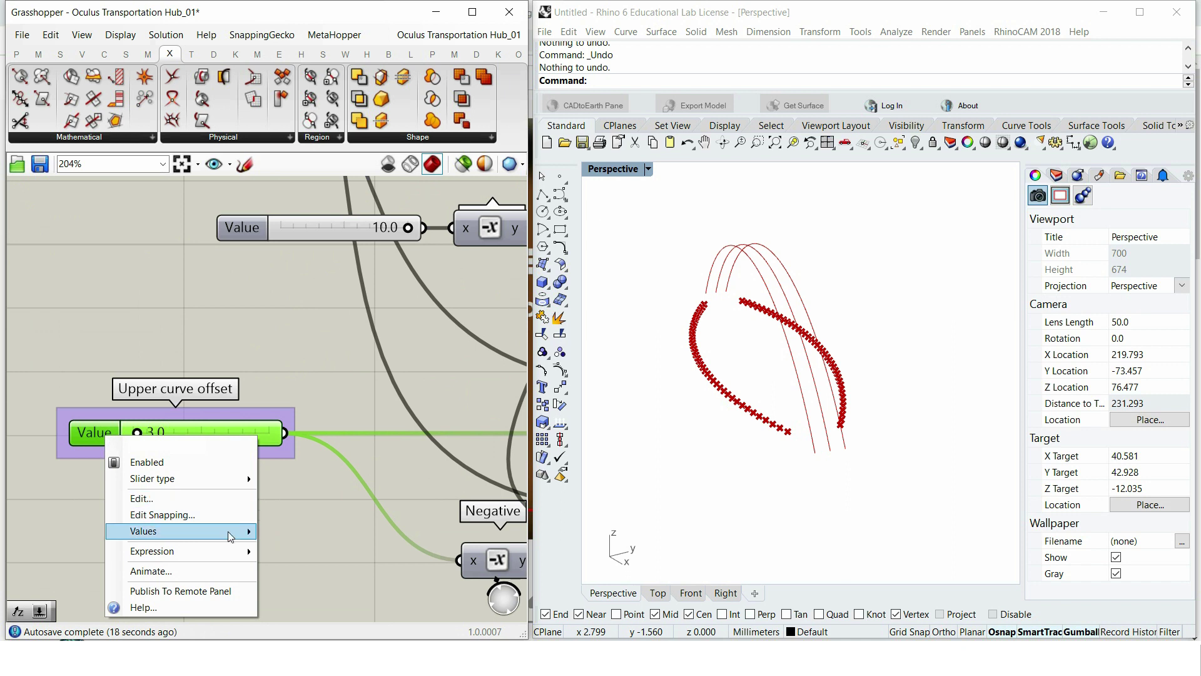
{"action": "mouse_move", "coordinate": [241, 532]}
{"action": "mouse_move", "coordinate": [418, 562]}
{"action": "left_mouse_down"}
{"action": "mouse_move", "coordinate": [437, 625]}
{"action": "mouse_move", "coordinate": [421, 570]}
{"action": "left_mouse_up"}
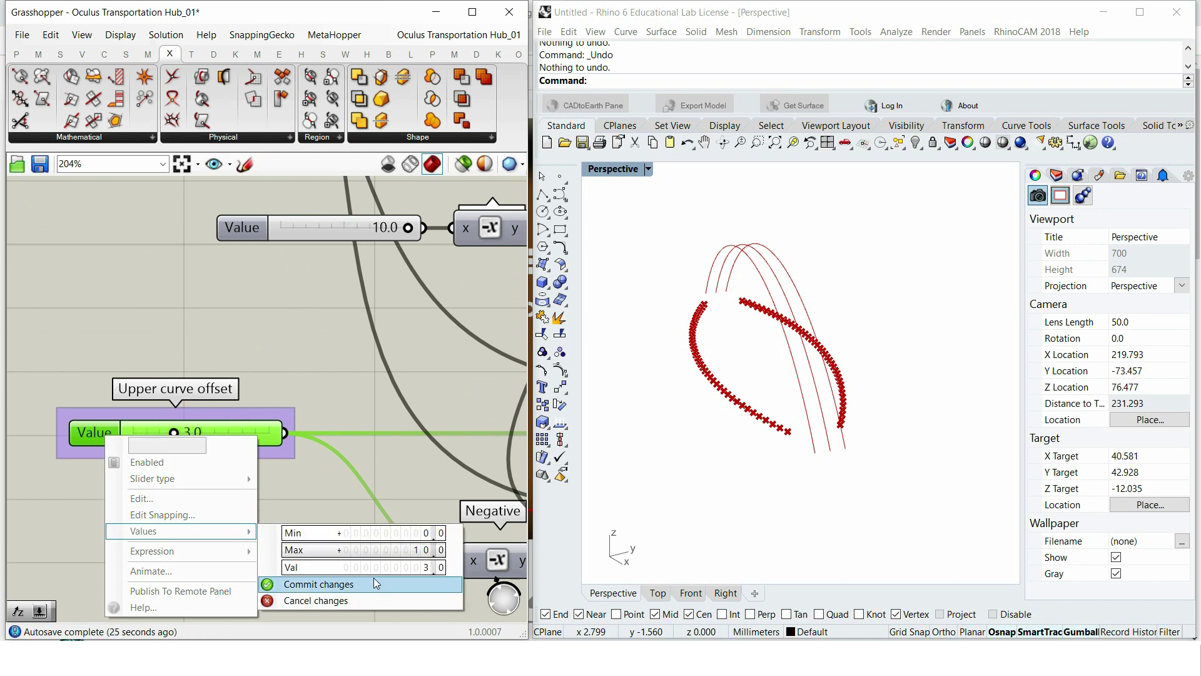
{"action": "left_click", "coordinate": [307, 584]}
{"action": "left_click_drag", "start_coordinate": [176, 435], "coordinate": [166, 436]}
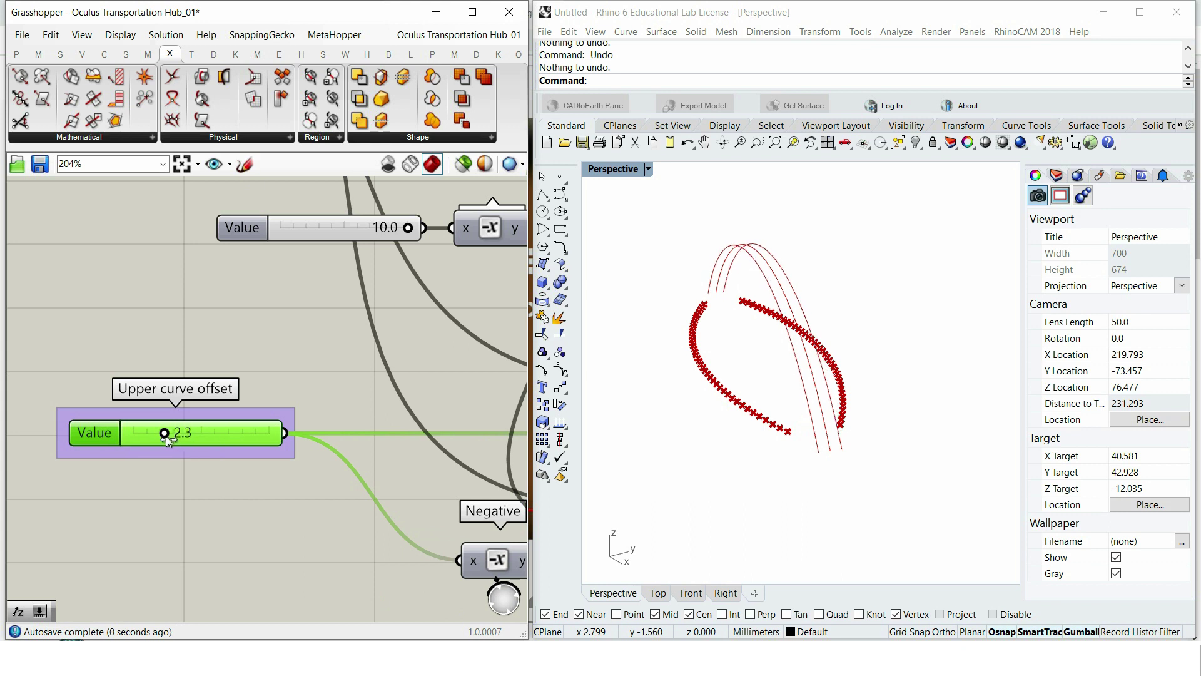
Step: Duplicate the lower Curve | Plane component beneath the existing pair and wire the first Move's G output into its C input
{"action": "scroll", "coordinate": [141, 346], "scroll_direction": "down", "scroll_amount": 8}
{"action": "right_click_drag", "start_coordinate": [344, 319], "coordinate": [303, 451]}
{"action": "scroll", "coordinate": [294, 423], "scroll_direction": "up", "scroll_amount": 5}
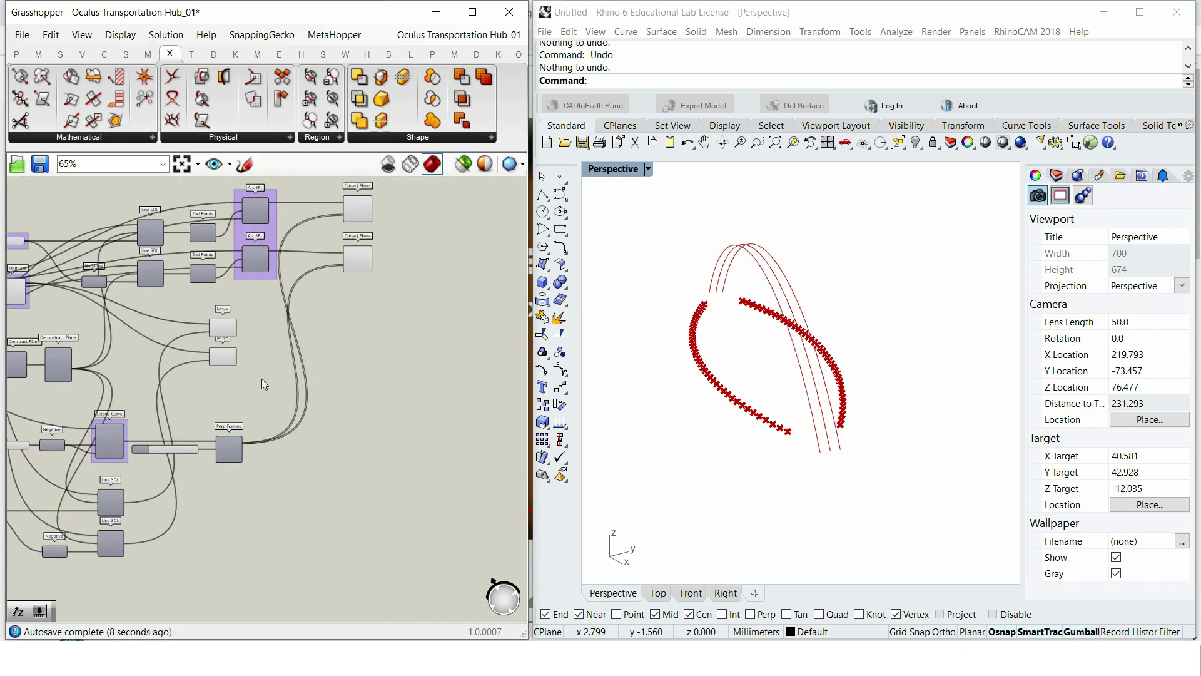
{"action": "left_click_drag", "start_coordinate": [373, 289], "coordinate": [374, 403], "text": "alt"}
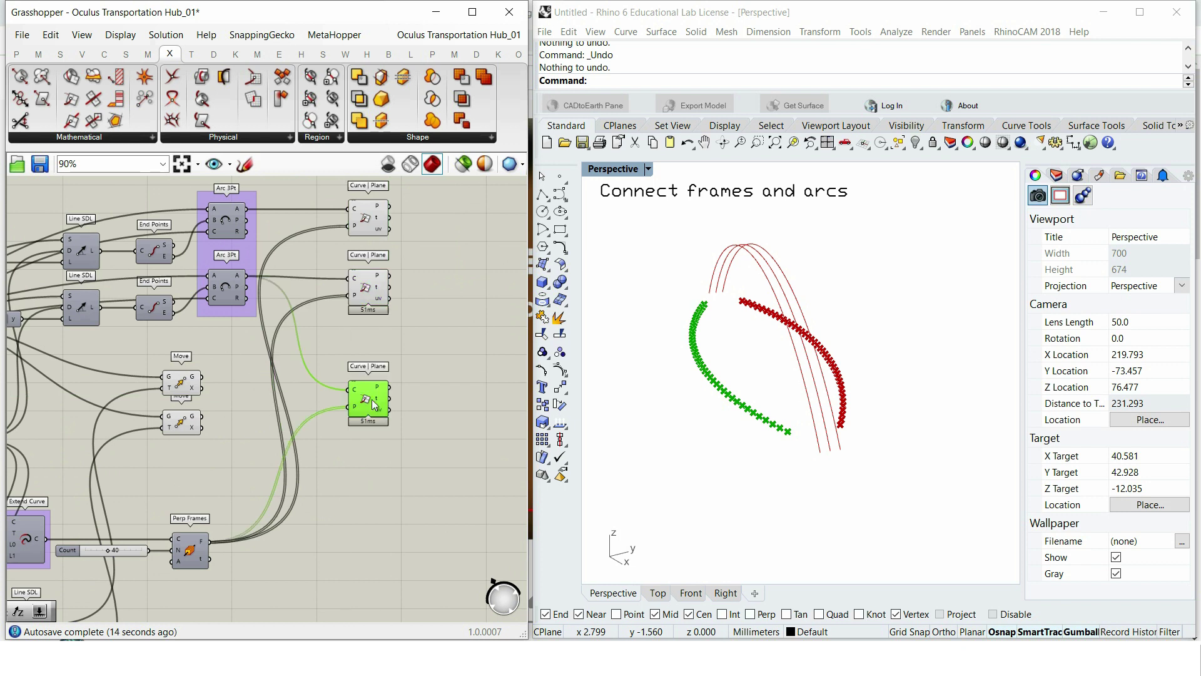
{"action": "scroll", "coordinate": [207, 394], "scroll_direction": "up", "scroll_amount": 2}
{"action": "left_click_drag", "start_coordinate": [199, 366], "coordinate": [434, 388]}
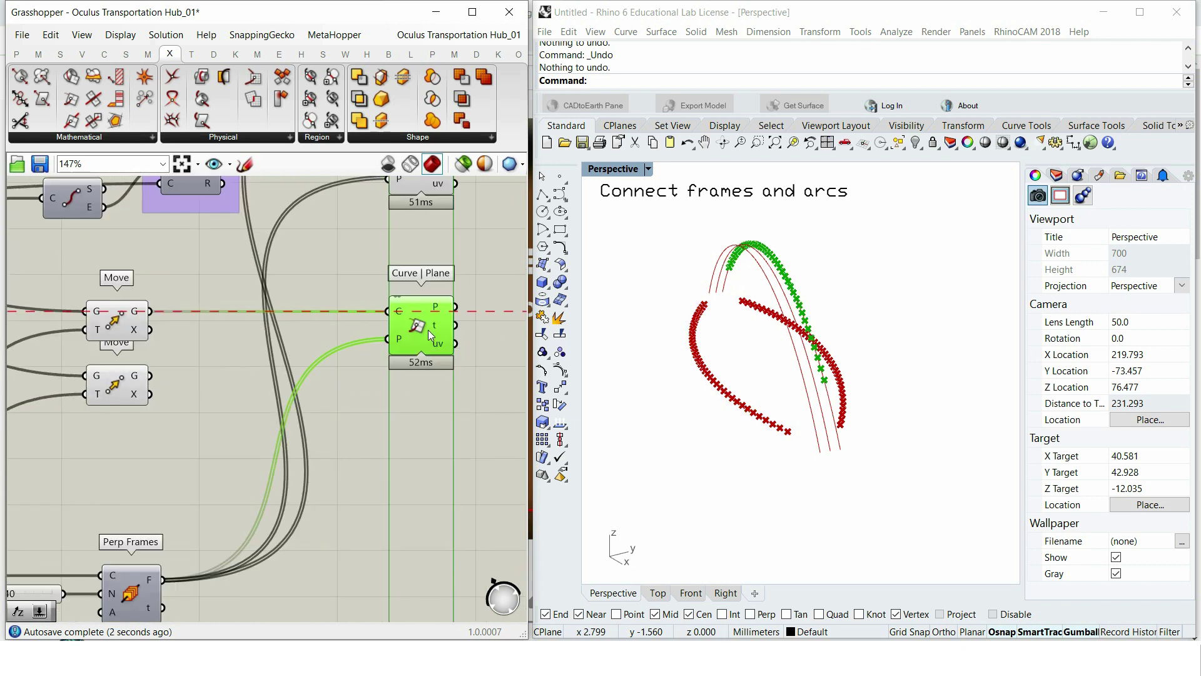
Step: Make a fourth Curve | Plane by copying the third and wire the second Move's G output into its C input
{"action": "right_click_drag", "start_coordinate": [404, 471], "coordinate": [389, 444]}
{"action": "scroll", "coordinate": [388, 448], "scroll_direction": "down", "scroll_amount": 3}
{"action": "left_click_drag", "start_coordinate": [404, 367], "coordinate": [404, 434], "text": "alt"}
{"action": "left_click_drag", "start_coordinate": [313, 414], "coordinate": [383, 414]}
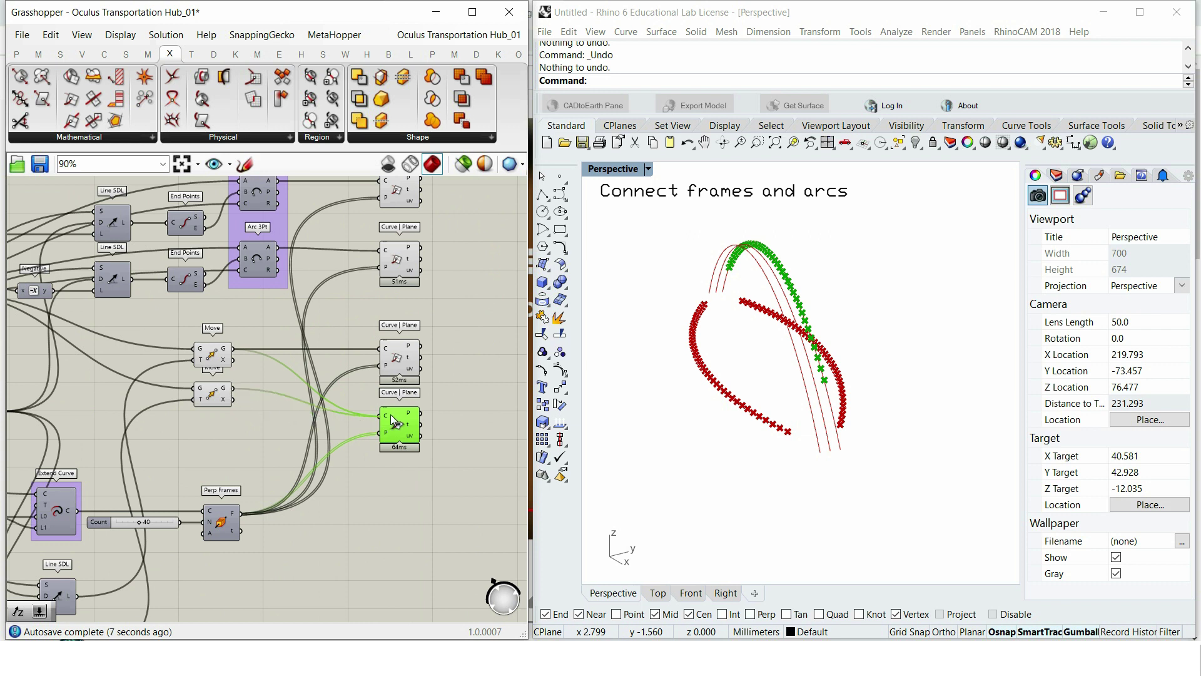
Step: Turn off the preview of all components upstream of the four Curve | Plane intersections
{"action": "scroll", "coordinate": [349, 502], "scroll_direction": "down", "scroll_amount": 4}
{"action": "left_click_drag", "start_coordinate": [307, 563], "coordinate": [74, 244]}
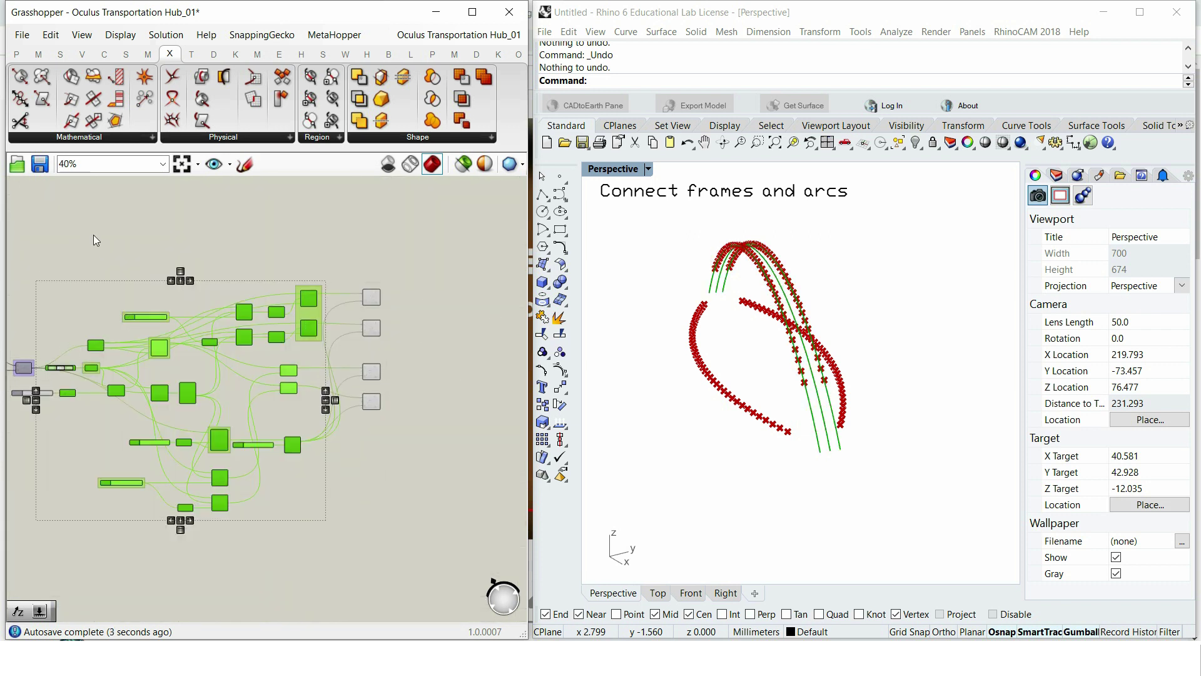
{"action": "right_click", "coordinate": [93, 235]}
{"action": "left_click", "coordinate": [134, 257]}
Step: Add a Line component and connect the first and third Curve | Plane P outputs to its A and B inputs
{"action": "scroll", "coordinate": [418, 362], "scroll_direction": "up", "scroll_amount": 4}
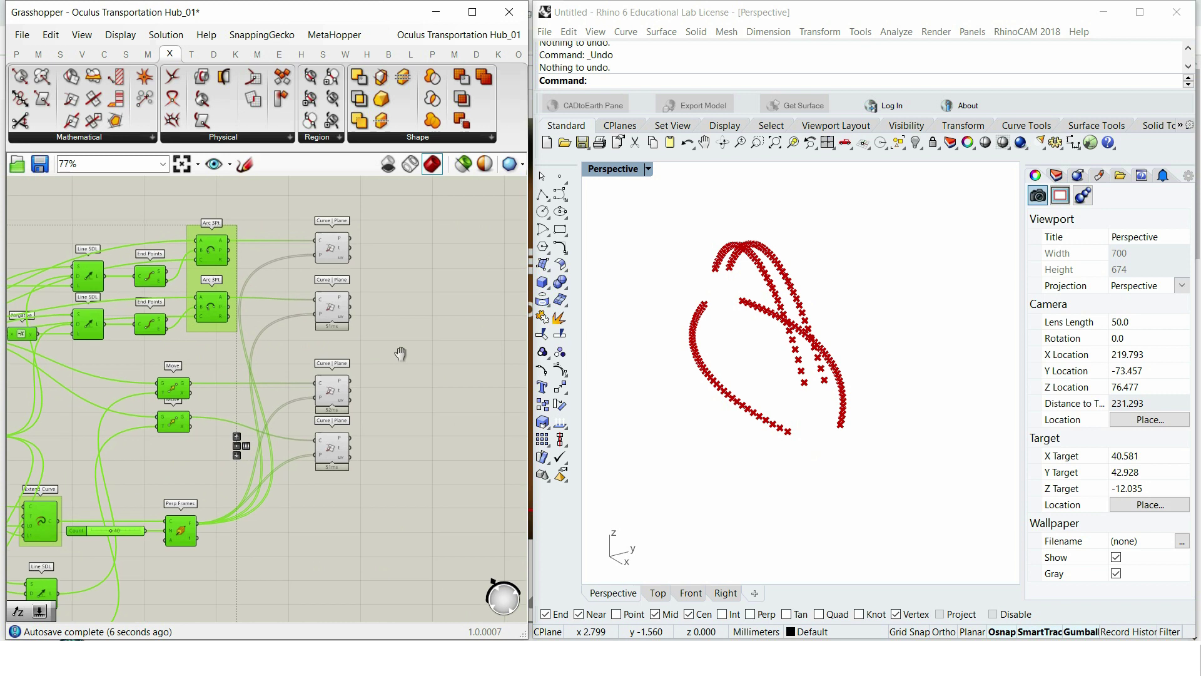
{"action": "double_click", "coordinate": [367, 388]}
{"action": "type", "text": "line"}
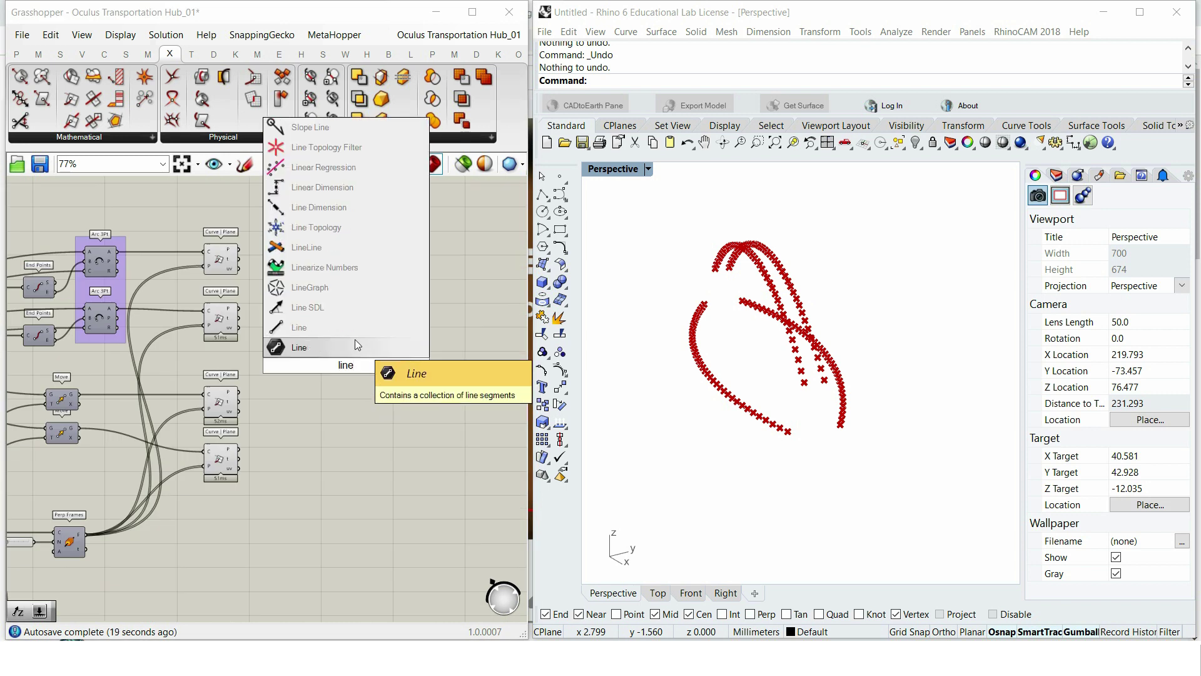
{"action": "left_click", "coordinate": [344, 329]}
{"action": "left_click_drag", "start_coordinate": [340, 359], "coordinate": [335, 286]}
{"action": "scroll", "coordinate": [285, 259], "scroll_direction": "up", "scroll_amount": 1}
{"action": "scroll", "coordinate": [284, 258], "scroll_direction": "up", "scroll_amount": 1}
{"action": "left_click_drag", "start_coordinate": [220, 245], "coordinate": [335, 300]}
{"action": "left_click_drag", "start_coordinate": [221, 446], "coordinate": [334, 314]}
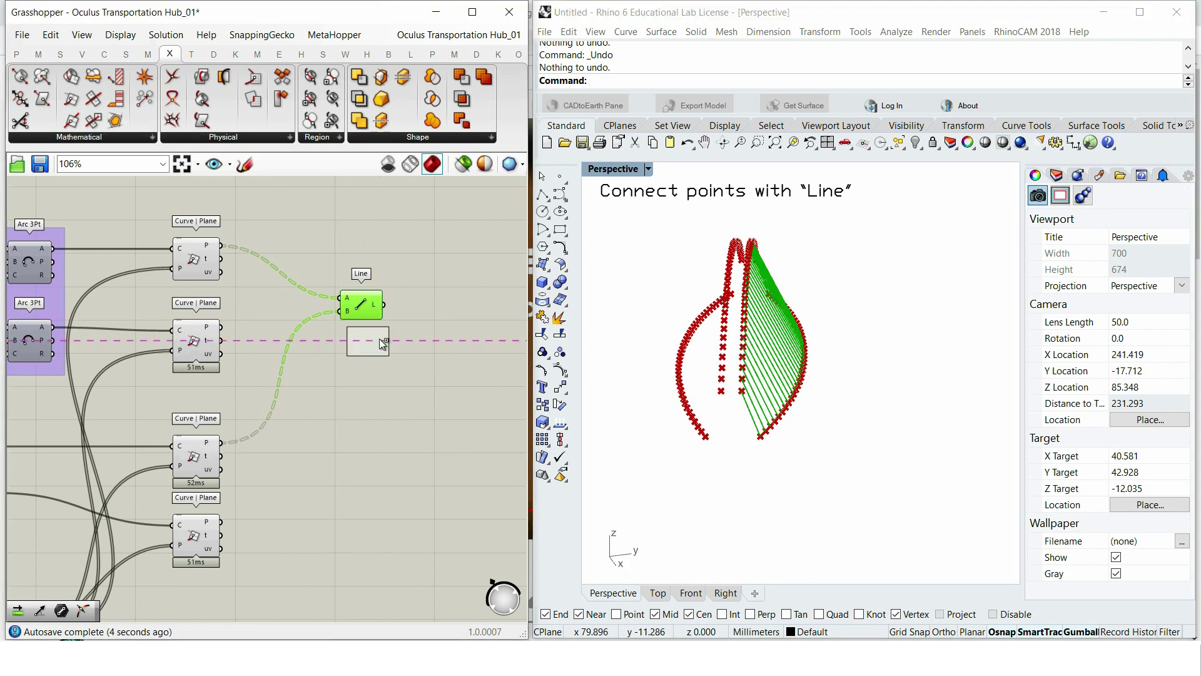
Step: Duplicate the Line component below and connect the second and fourth Curve | Plane P outputs to its A and B inputs
{"action": "left_click_drag", "start_coordinate": [383, 343], "coordinate": [369, 401]}
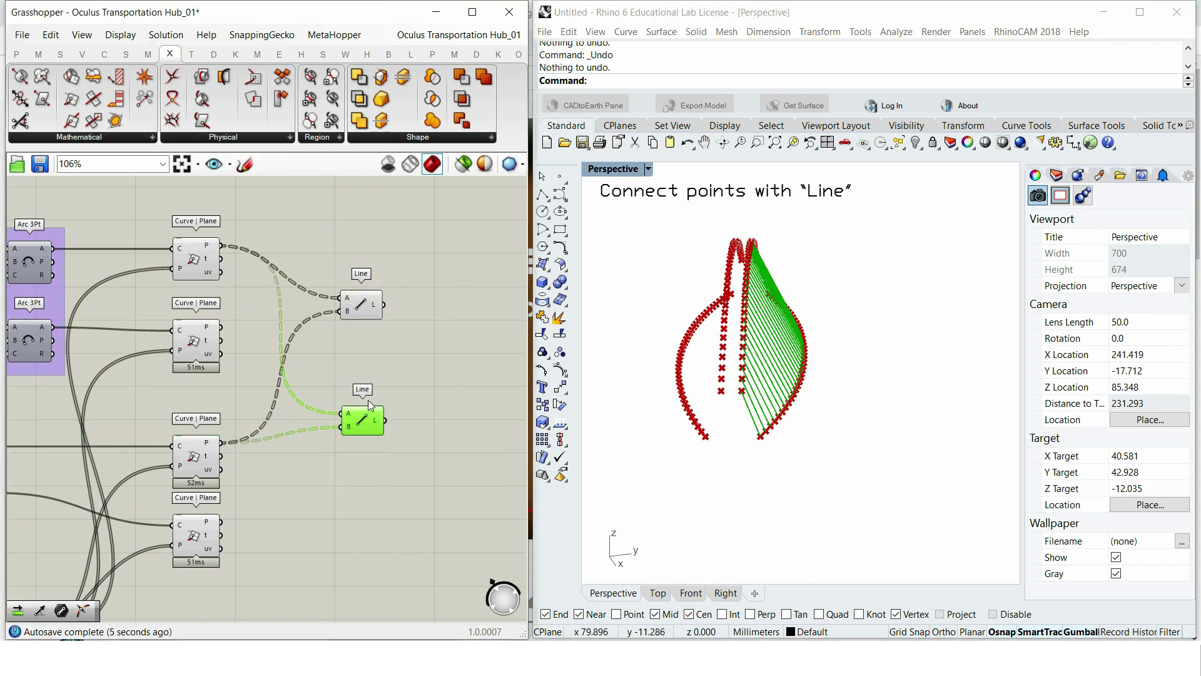
{"action": "left_click_drag", "start_coordinate": [222, 327], "coordinate": [348, 417]}
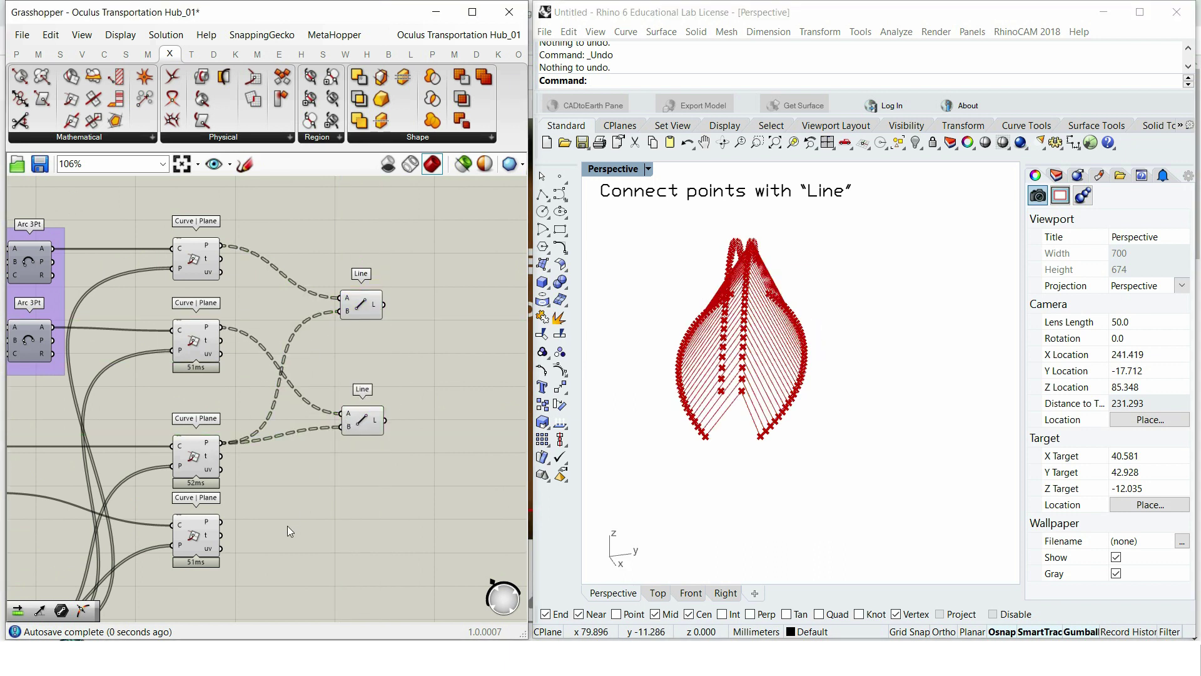
{"action": "left_click_drag", "start_coordinate": [332, 458], "coordinate": [368, 417]}
{"action": "right_click_drag", "start_coordinate": [576, 433], "coordinate": [737, 438]}
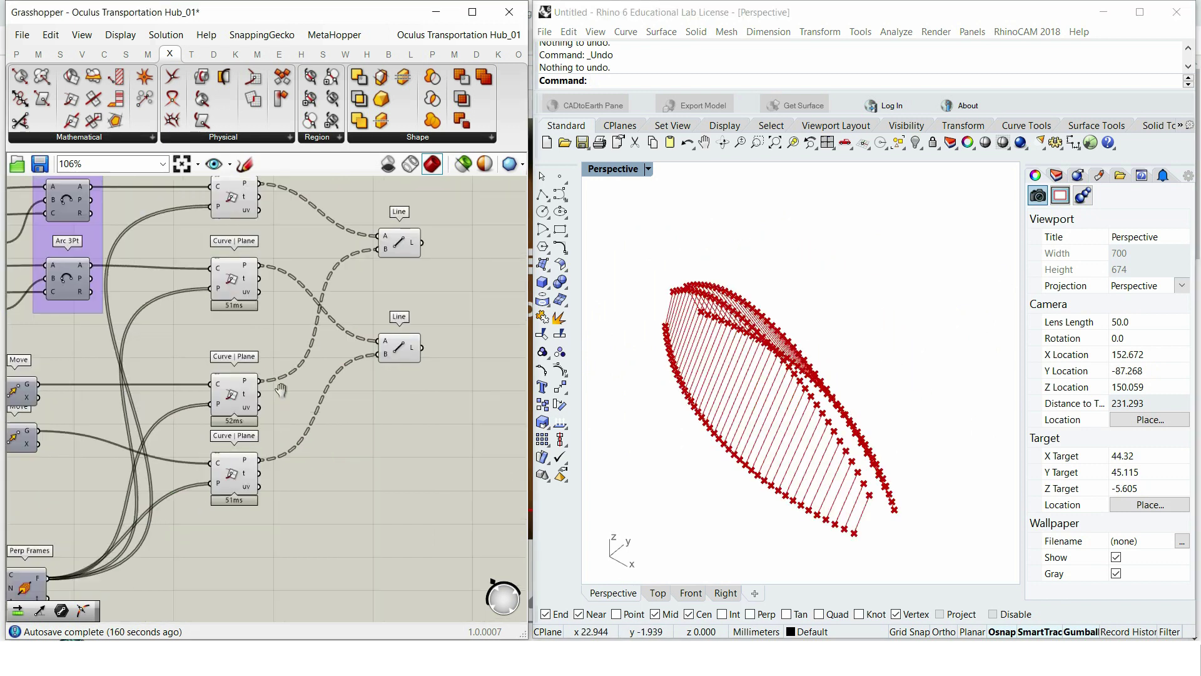
Step: Add a Vector parameter fed by the Deconstruct Plane's Y output and put it in a group
{"action": "right_click_drag", "start_coordinate": [187, 438], "coordinate": [41, 312]}
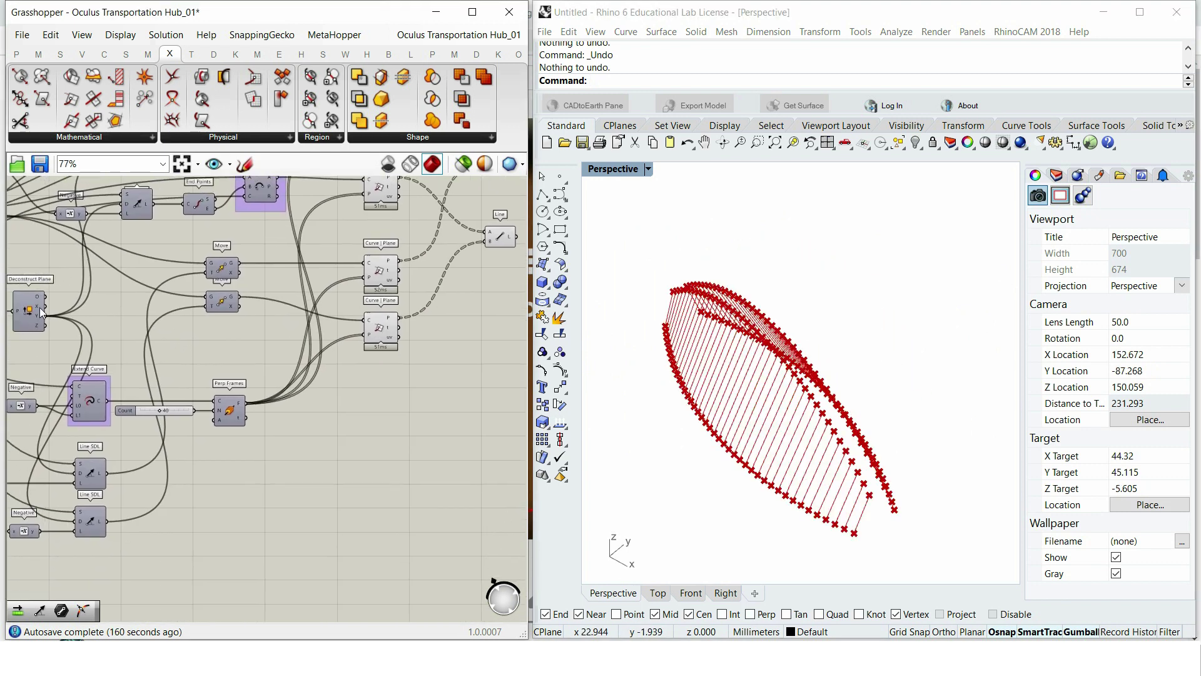
{"action": "scroll", "coordinate": [41, 313], "scroll_direction": "up", "scroll_amount": 5}
{"action": "double_click", "coordinate": [296, 363]}
{"action": "type", "text": "vec"}
{"action": "key", "text": "Return"}
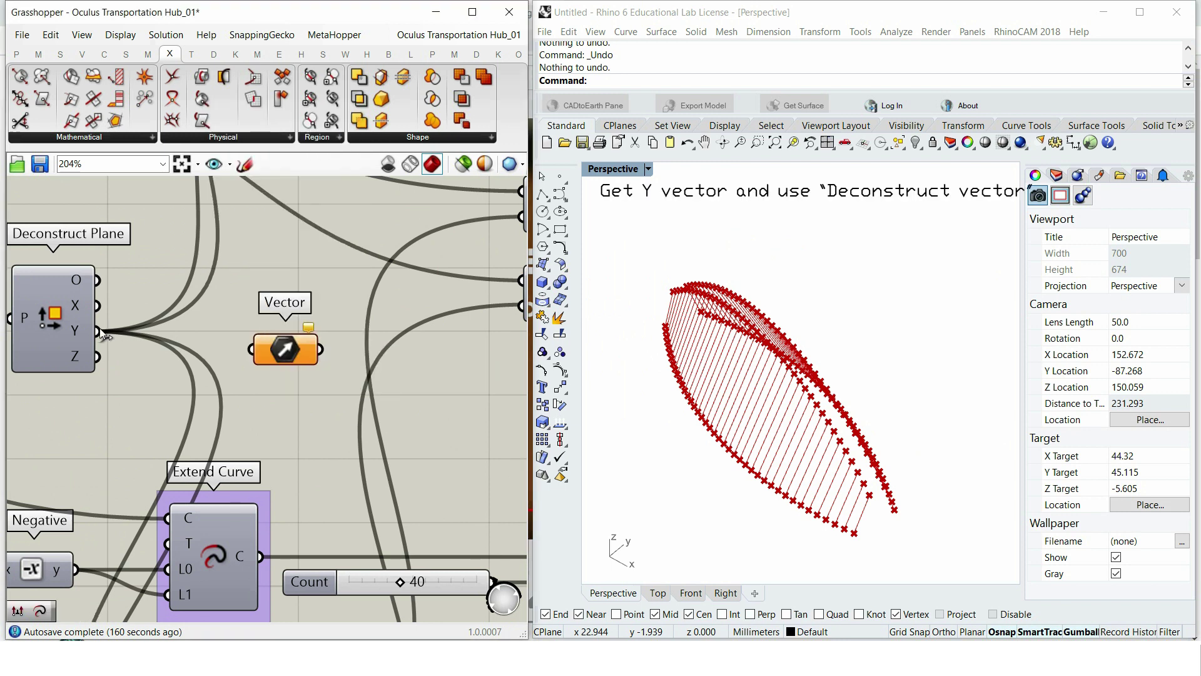
{"action": "left_click_drag", "start_coordinate": [100, 332], "coordinate": [253, 348]}
{"action": "right_click", "coordinate": [303, 384]}
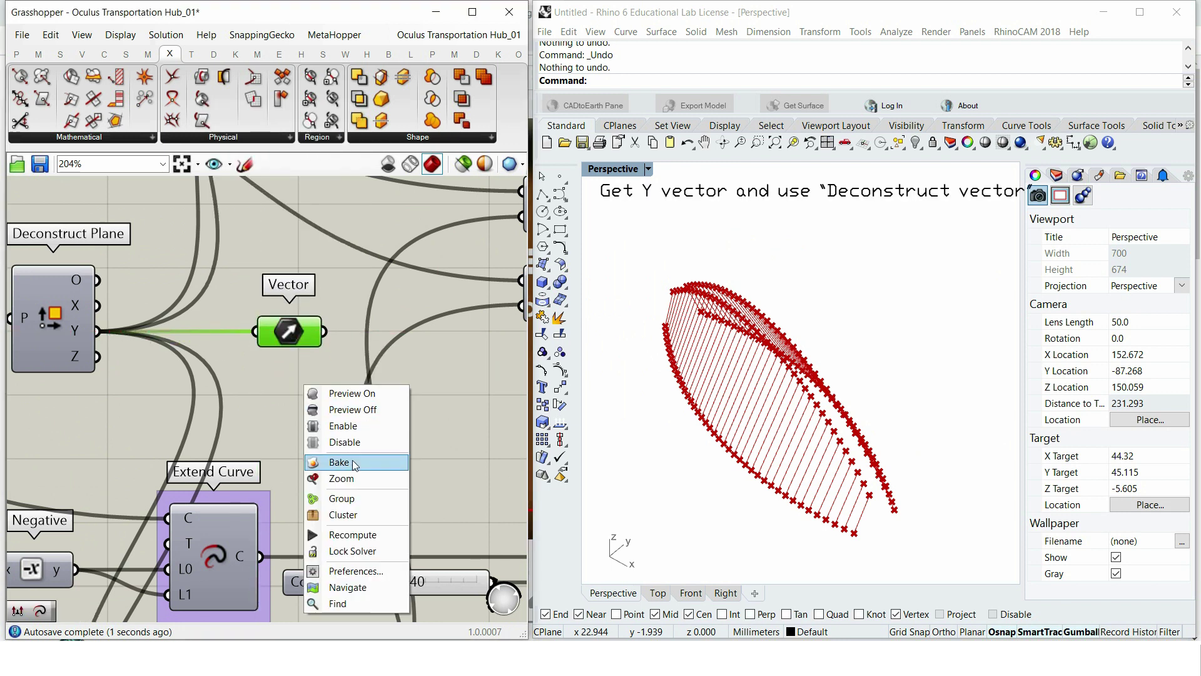
{"action": "left_click", "coordinate": [368, 507]}
Step: Add a Deconstruct Vector component fed by the grouped Vector parameter and place it below the second Line component
{"action": "scroll", "coordinate": [221, 351], "scroll_direction": "down", "scroll_amount": 4}
{"action": "double_click", "coordinate": [252, 351]}
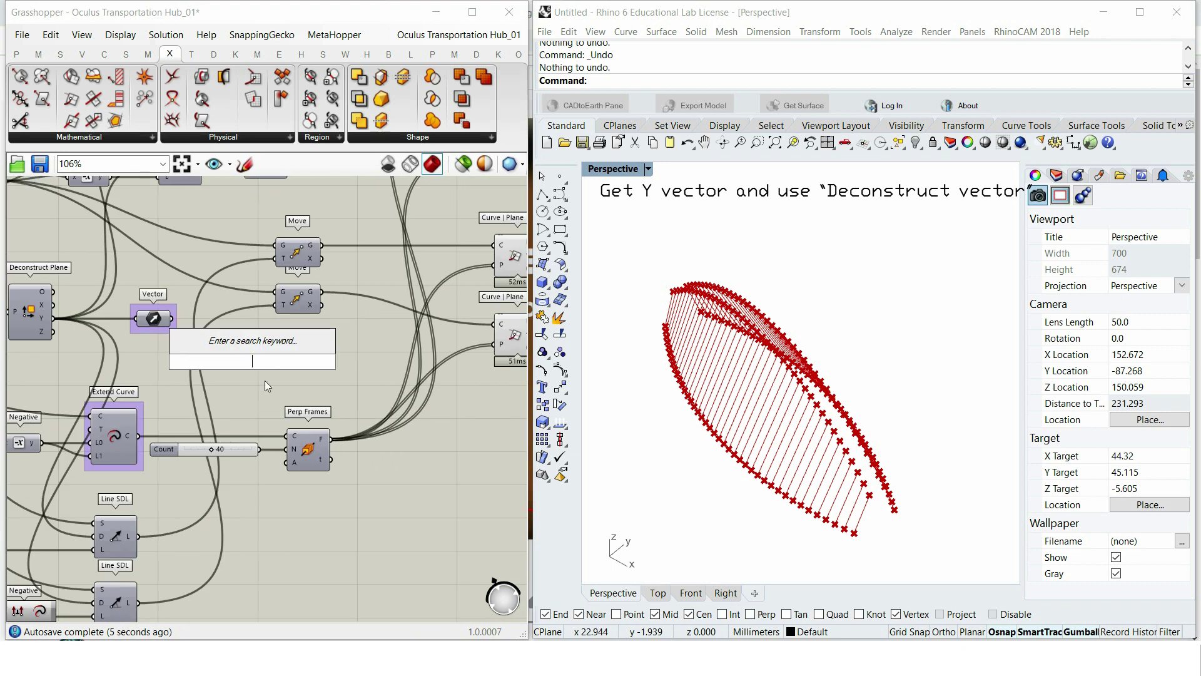
{"action": "type", "text": "dec"}
{"action": "left_click", "coordinate": [256, 326]}
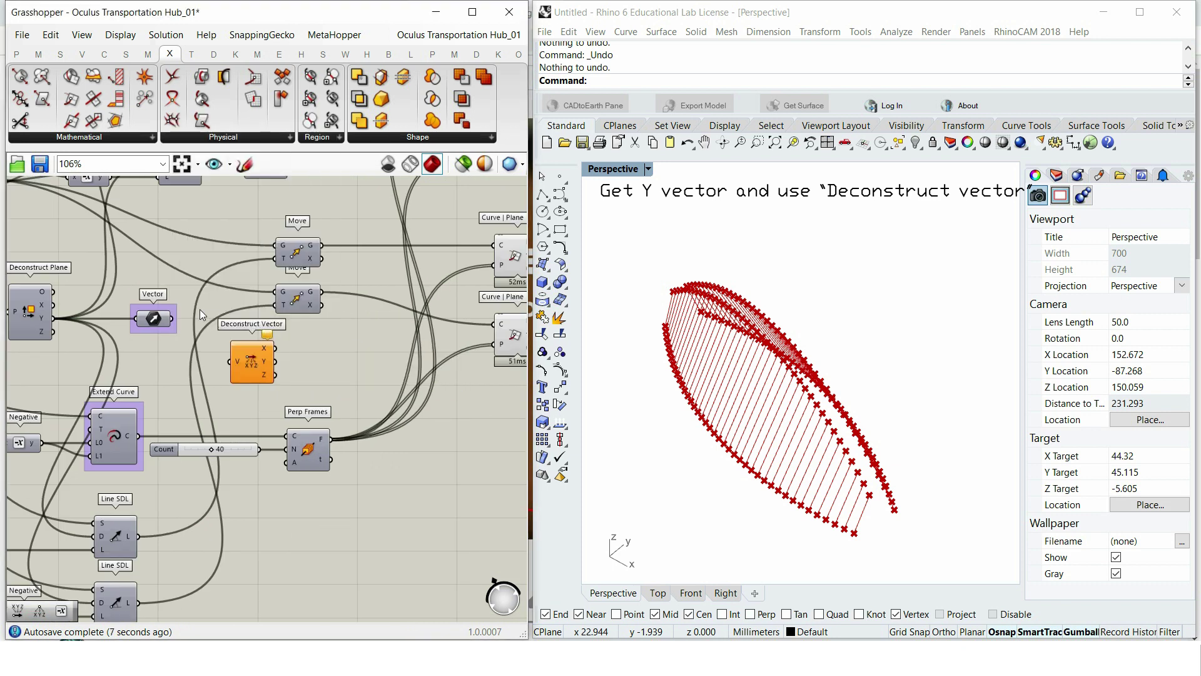
{"action": "scroll", "coordinate": [254, 359], "scroll_direction": "down", "scroll_amount": 5}
{"action": "left_click_drag", "start_coordinate": [247, 366], "coordinate": [274, 377]}
{"action": "scroll", "coordinate": [388, 376], "scroll_direction": "up", "scroll_amount": 2}
{"action": "scroll", "coordinate": [300, 370], "scroll_direction": "up", "scroll_amount": 5}
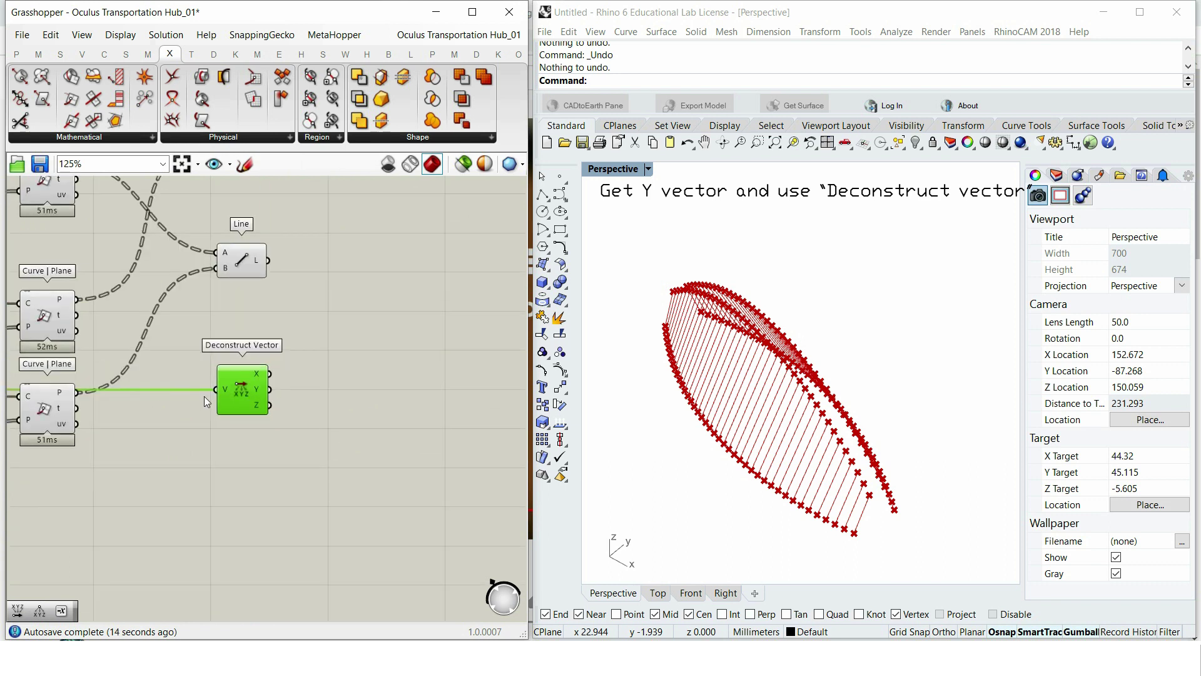
Step: Add a Vector XYZ fed by the Deconstruct Vector's X and Y outputs, and duplicate both components below
{"action": "left_click", "coordinate": [82, 54]}
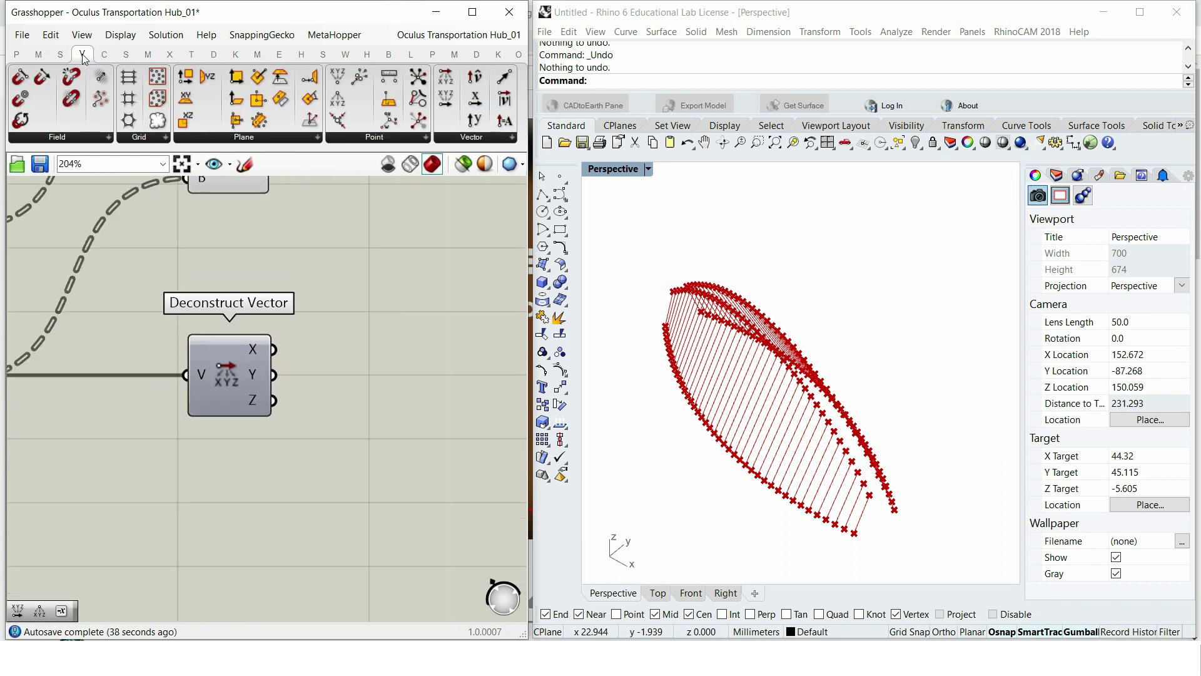
{"action": "left_click_drag", "start_coordinate": [395, 369], "coordinate": [383, 369]}
{"action": "left_click_drag", "start_coordinate": [349, 403], "coordinate": [230, 344]}
{"action": "left_click_drag", "start_coordinate": [231, 316], "coordinate": [225, 413], "text": "alt"}
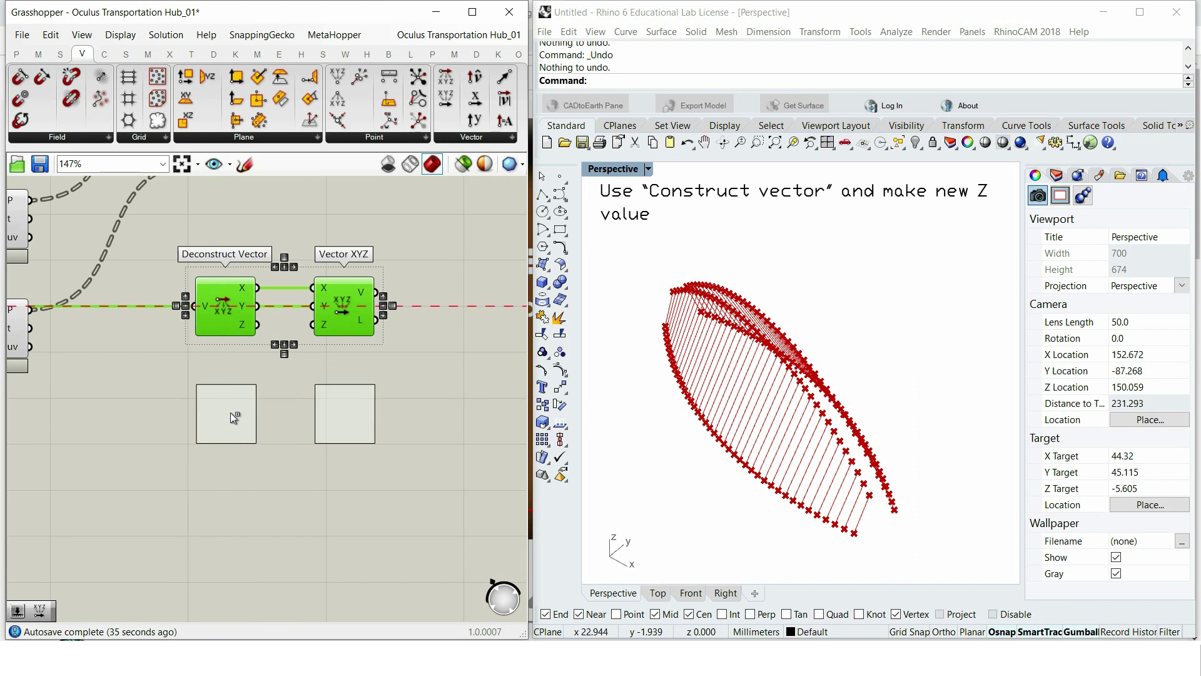
{"action": "left_click", "coordinate": [233, 417]}
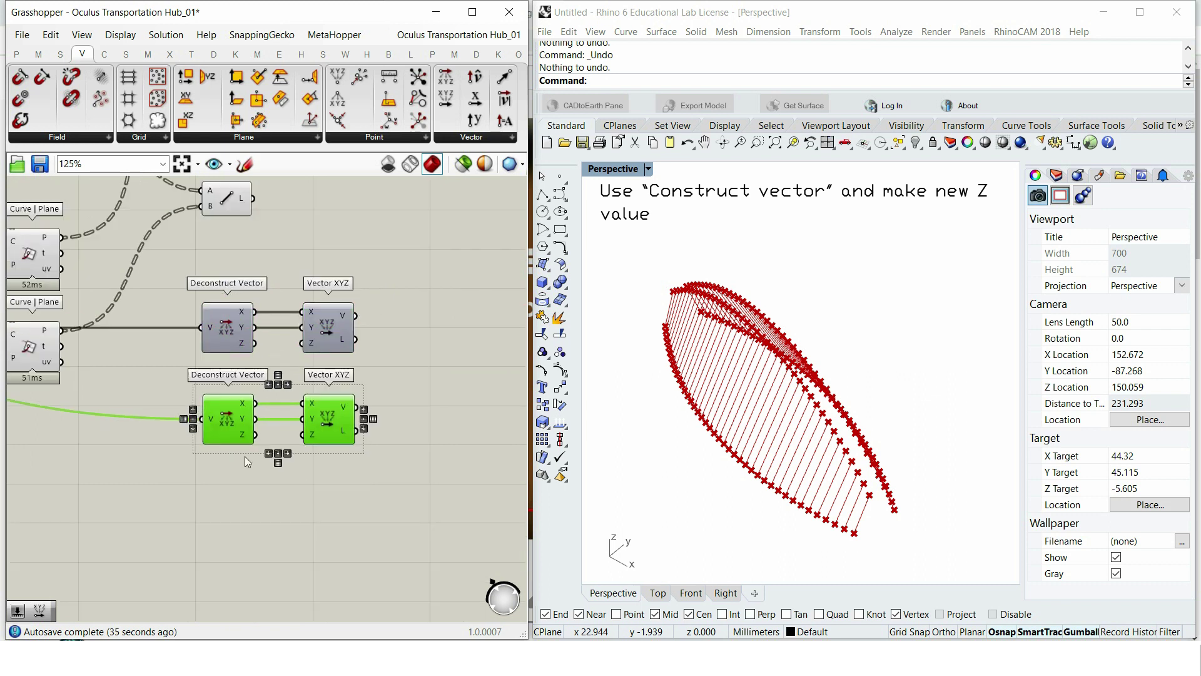
Step: Add a number slider with value 0.33 and a Negative component below the two Vector XYZ pairs
{"action": "scroll", "coordinate": [245, 456], "scroll_direction": "down", "scroll_amount": 1}
{"action": "double_click", "coordinate": [275, 452]}
{"action": "type", "text": "0.33"}
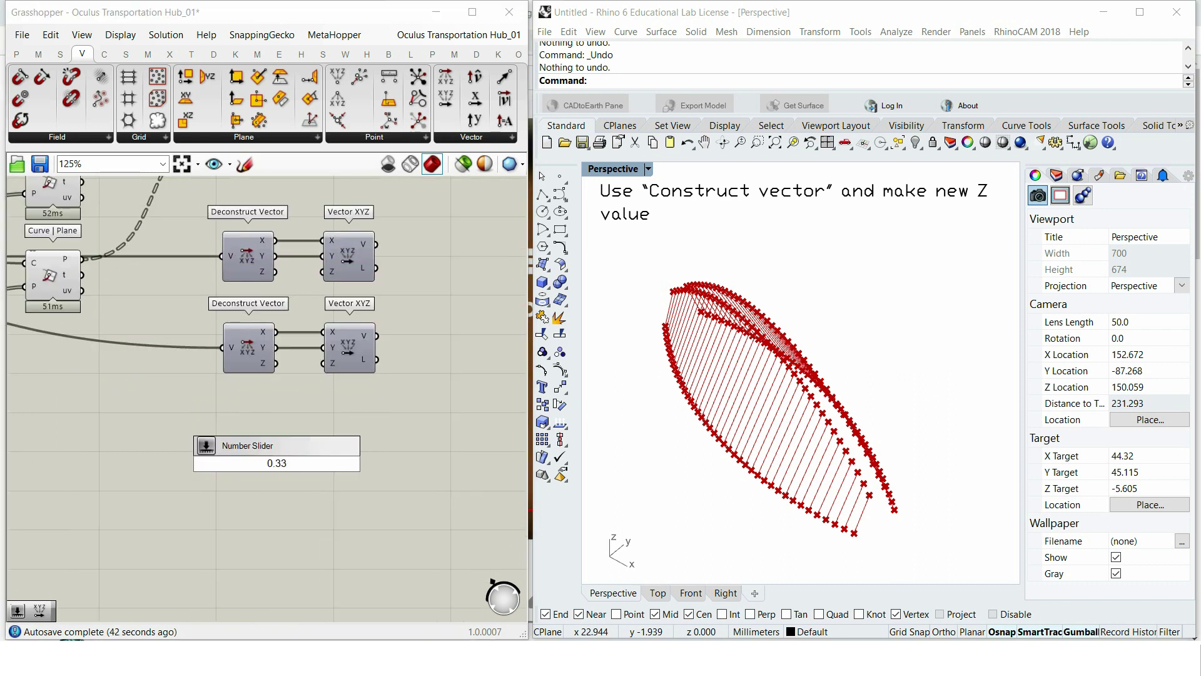
{"action": "key", "text": "Return"}
{"action": "double_click", "coordinate": [276, 441]}
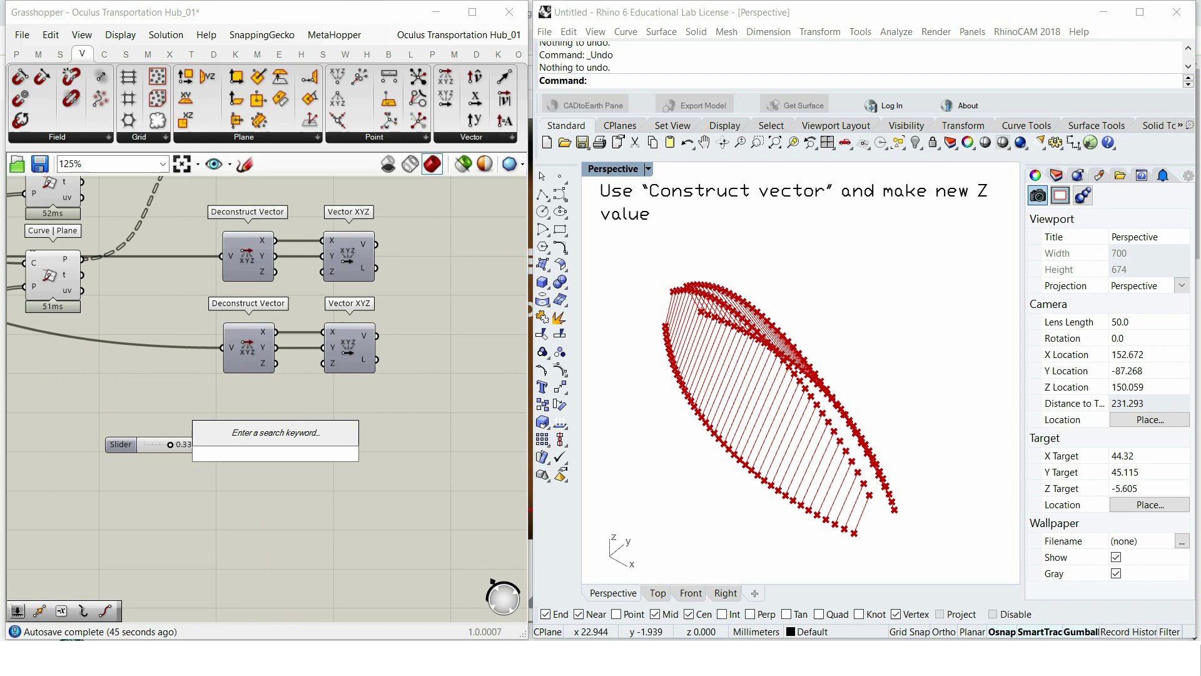
{"action": "type", "text": "neg"}
{"action": "key", "text": "Return"}
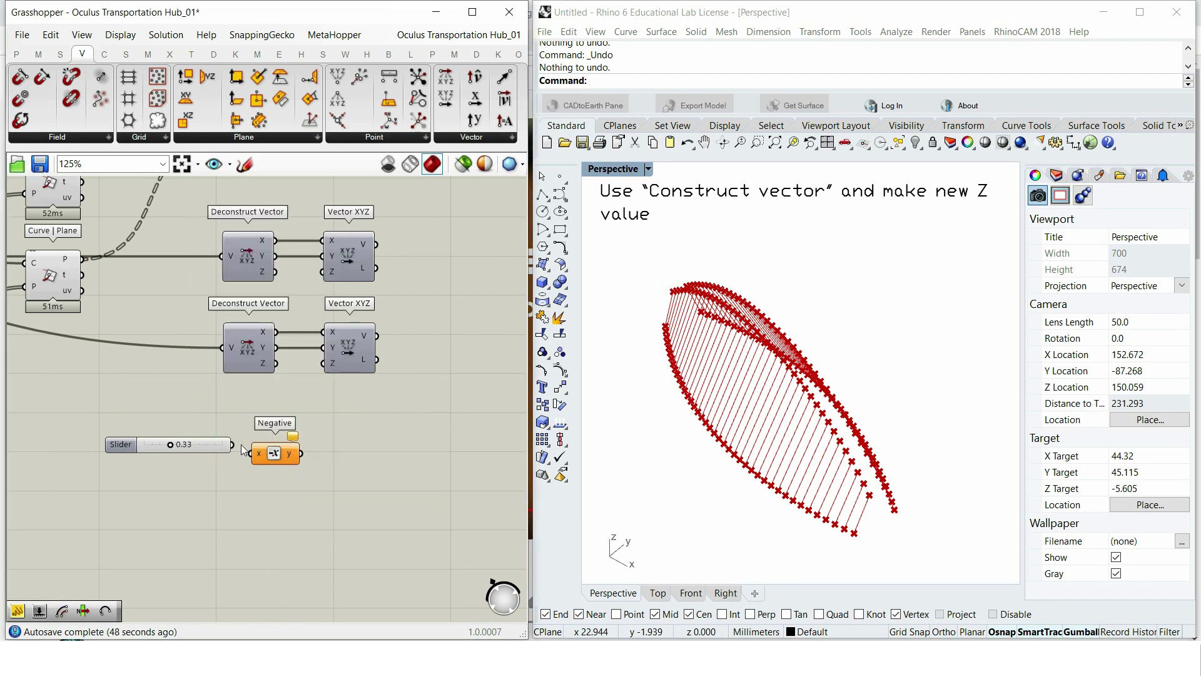
Step: Wire the 0.33 slider into Negative and the upper Vector XYZ's Z, and the Negative output into the lower Vector XYZ's Z
{"action": "left_click_drag", "start_coordinate": [310, 280], "coordinate": [323, 271]}
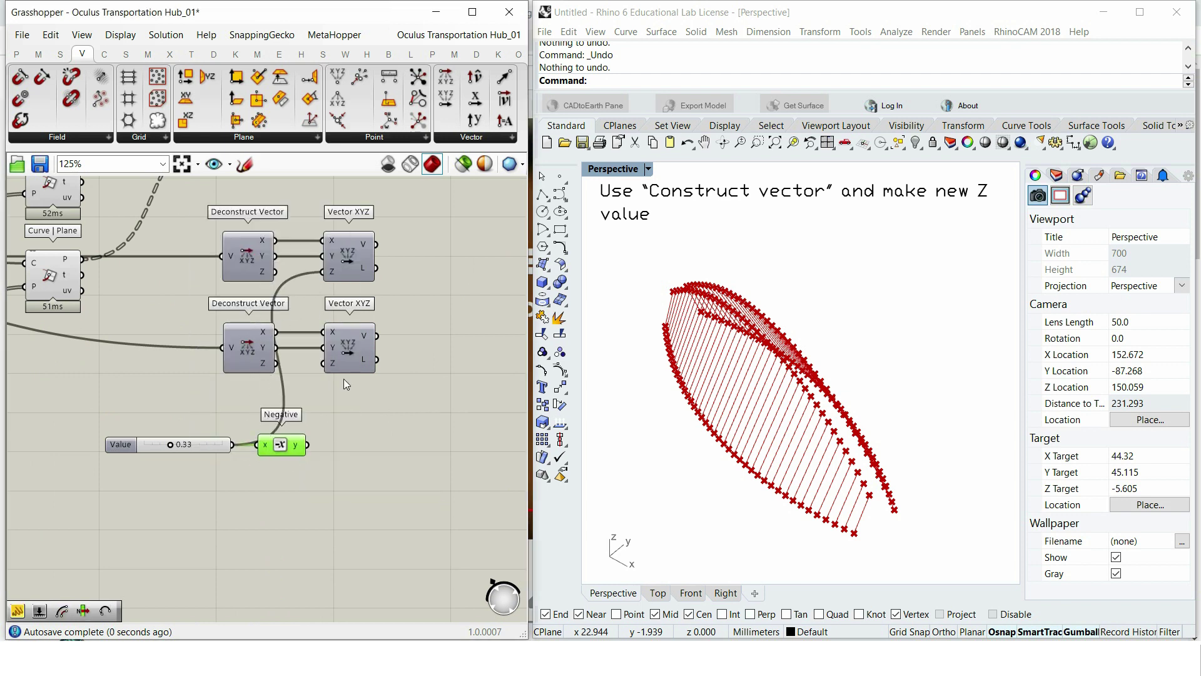
{"action": "left_click_drag", "start_coordinate": [189, 447], "coordinate": [149, 411]}
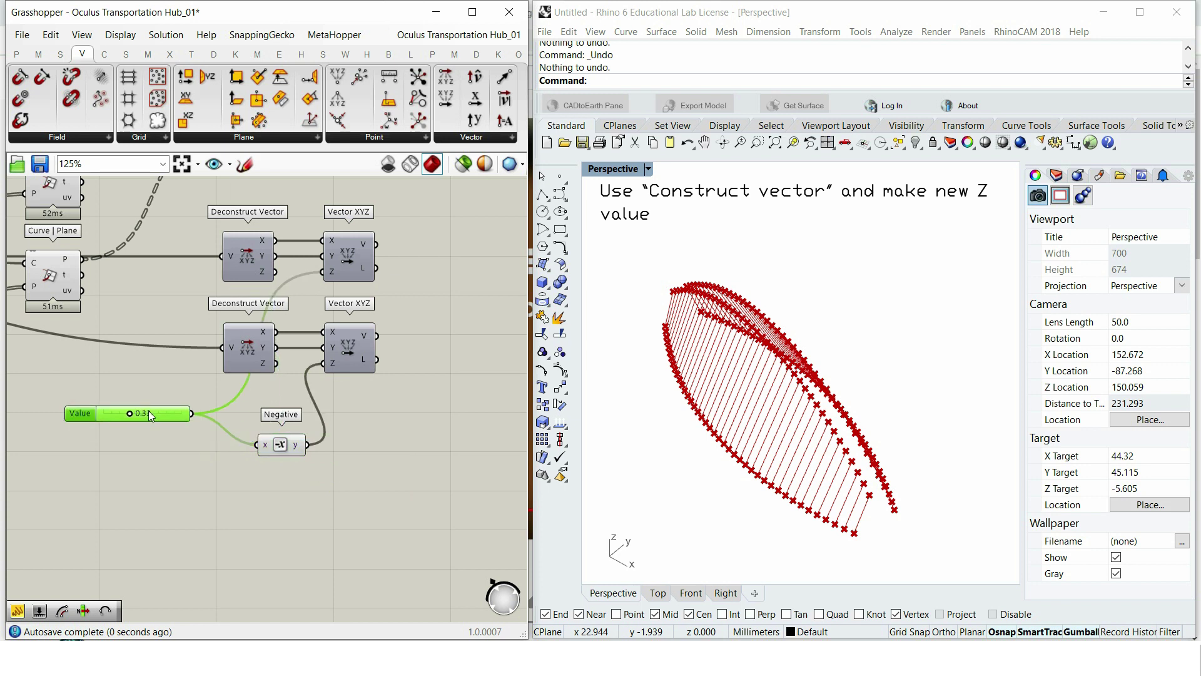
{"action": "left_click", "coordinate": [275, 449]}
Step: Add a Line SDL component beside the Vector XYZ pairs and connect the third Curve | Plane's P output to its S input
{"action": "scroll", "coordinate": [438, 376], "scroll_direction": "down", "scroll_amount": 3}
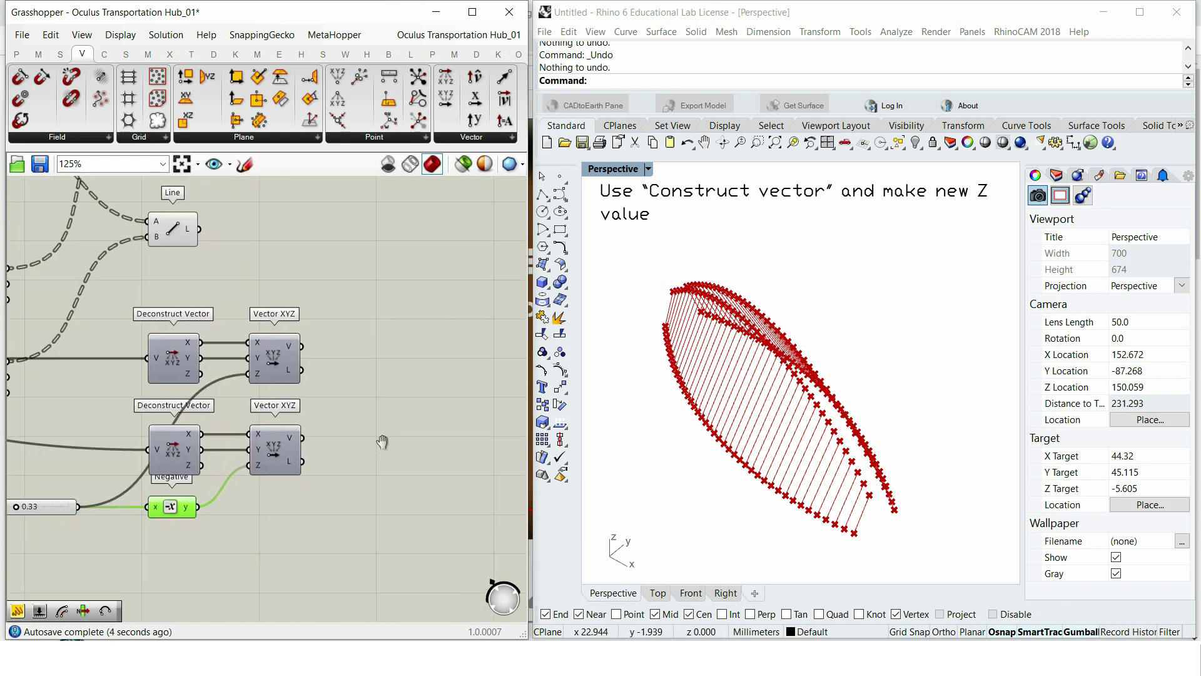
{"action": "right_click_drag", "start_coordinate": [245, 352], "coordinate": [320, 380]}
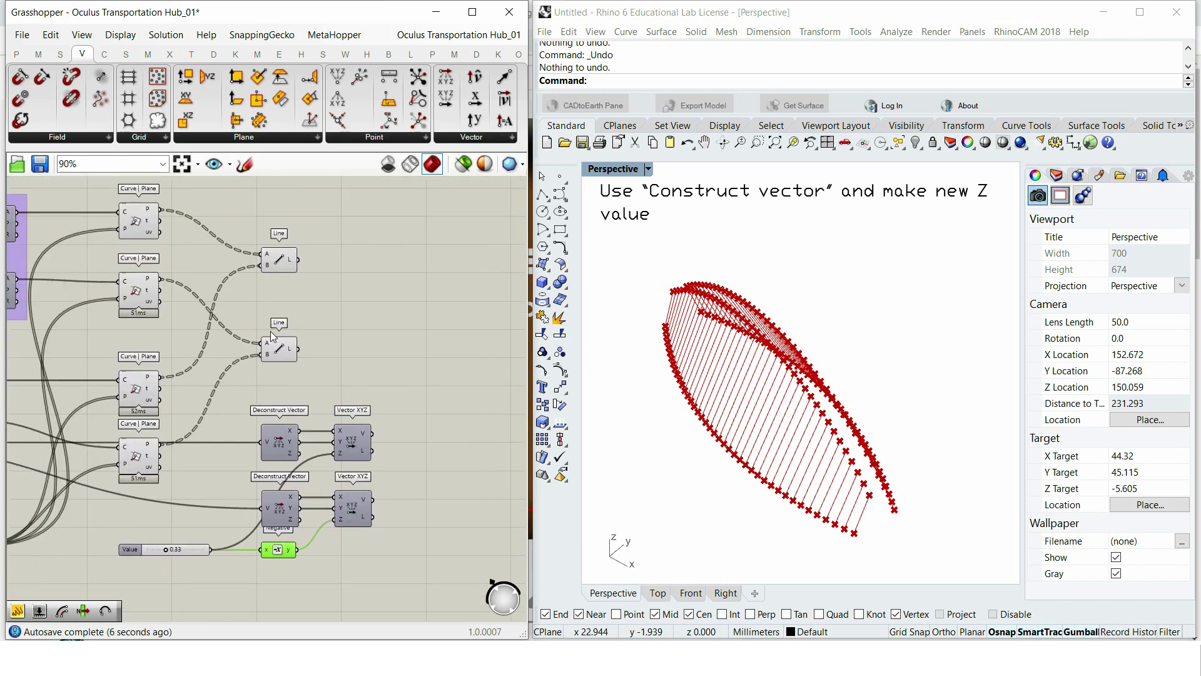
{"action": "left_click", "coordinate": [139, 389]}
{"action": "left_click", "coordinate": [141, 458], "text": "shift"}
{"action": "scroll", "coordinate": [375, 419], "scroll_direction": "up", "scroll_amount": 2}
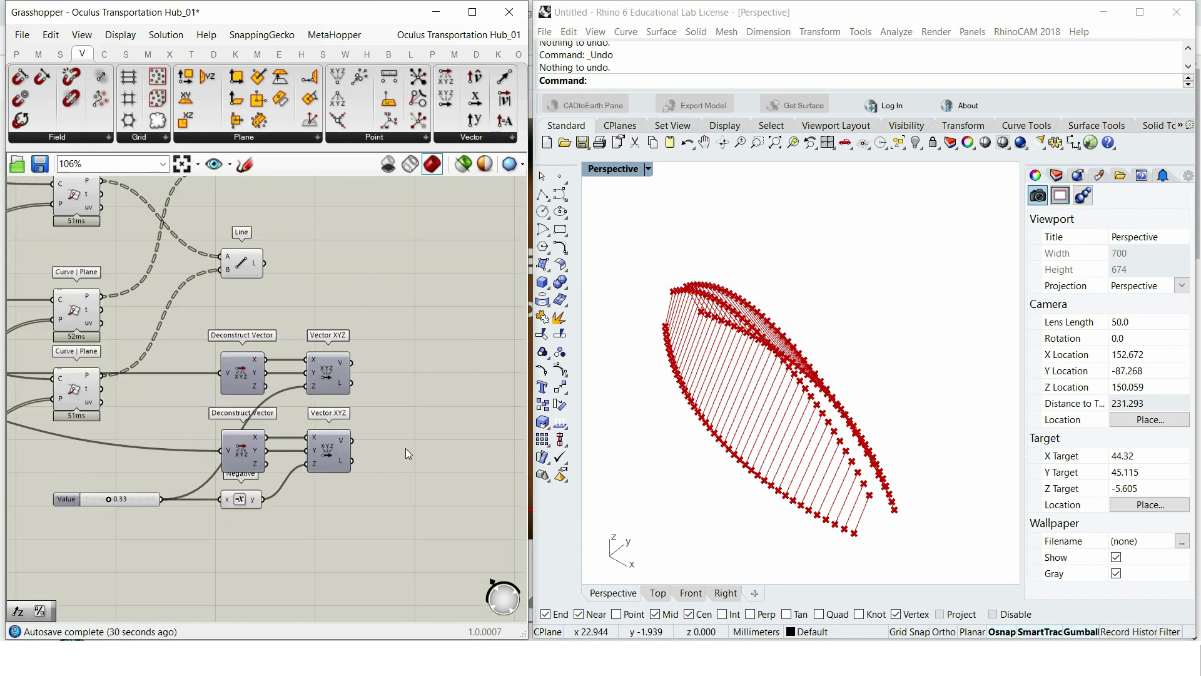
{"action": "double_click", "coordinate": [406, 448]}
{"action": "type", "text": "line"}
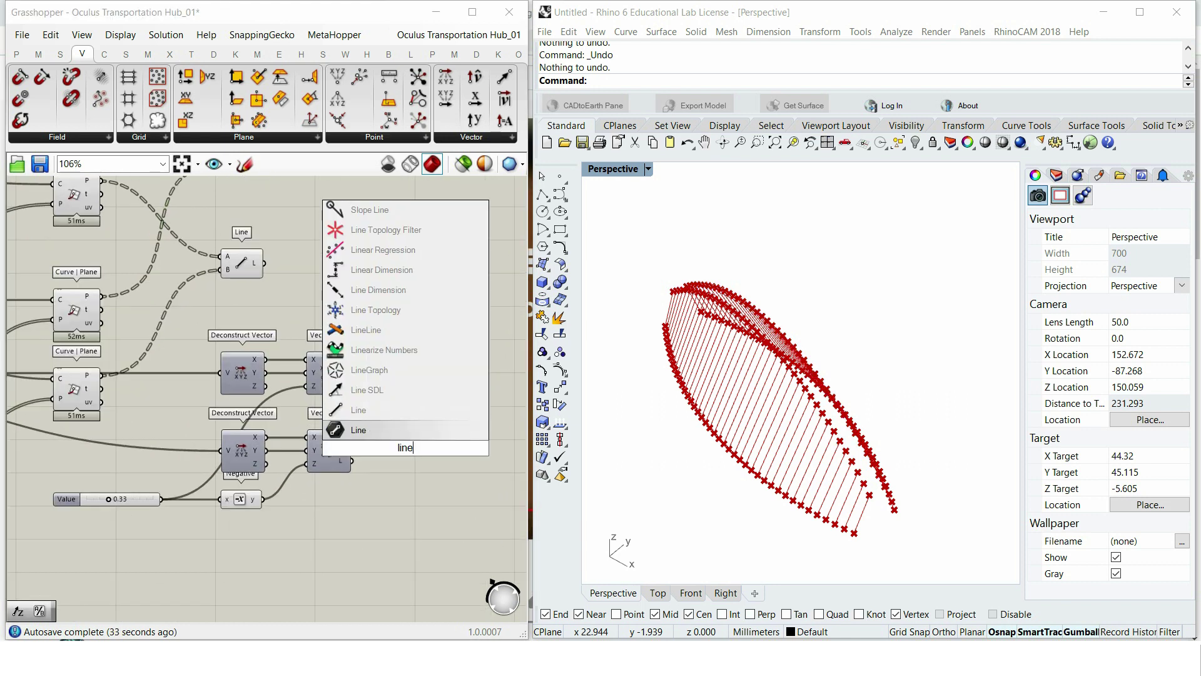
{"action": "left_click", "coordinate": [411, 389]}
{"action": "left_click_drag", "start_coordinate": [407, 442], "coordinate": [459, 304]}
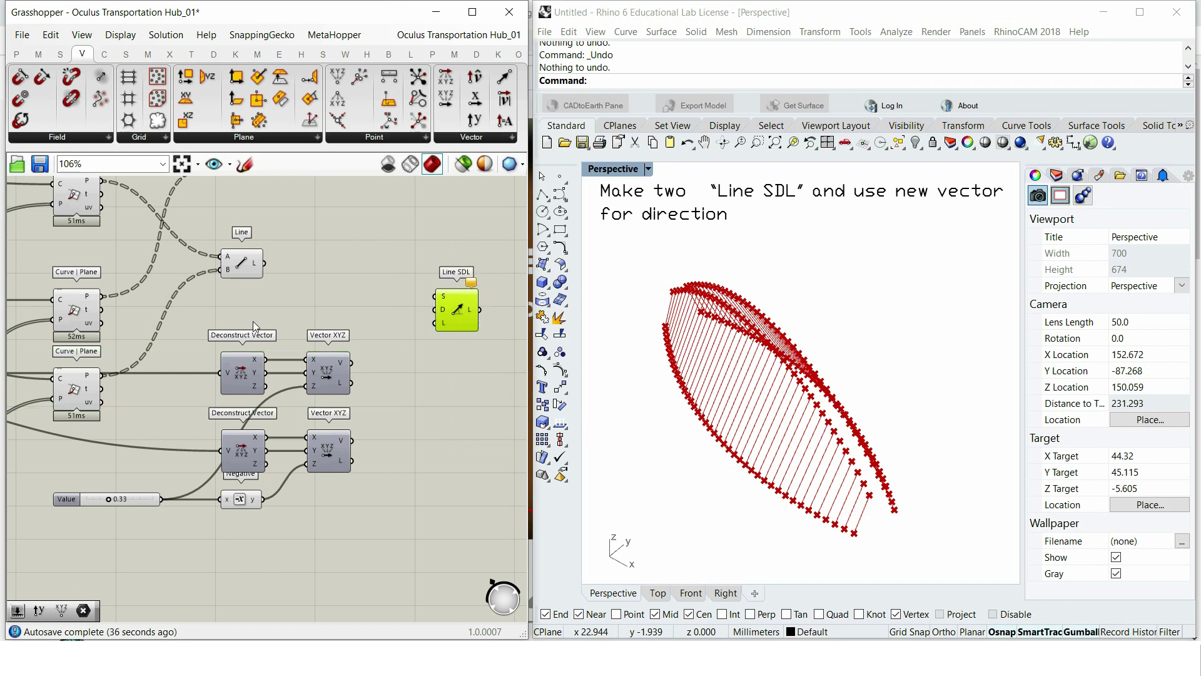
{"action": "left_click_drag", "start_coordinate": [320, 323], "coordinate": [443, 299]}
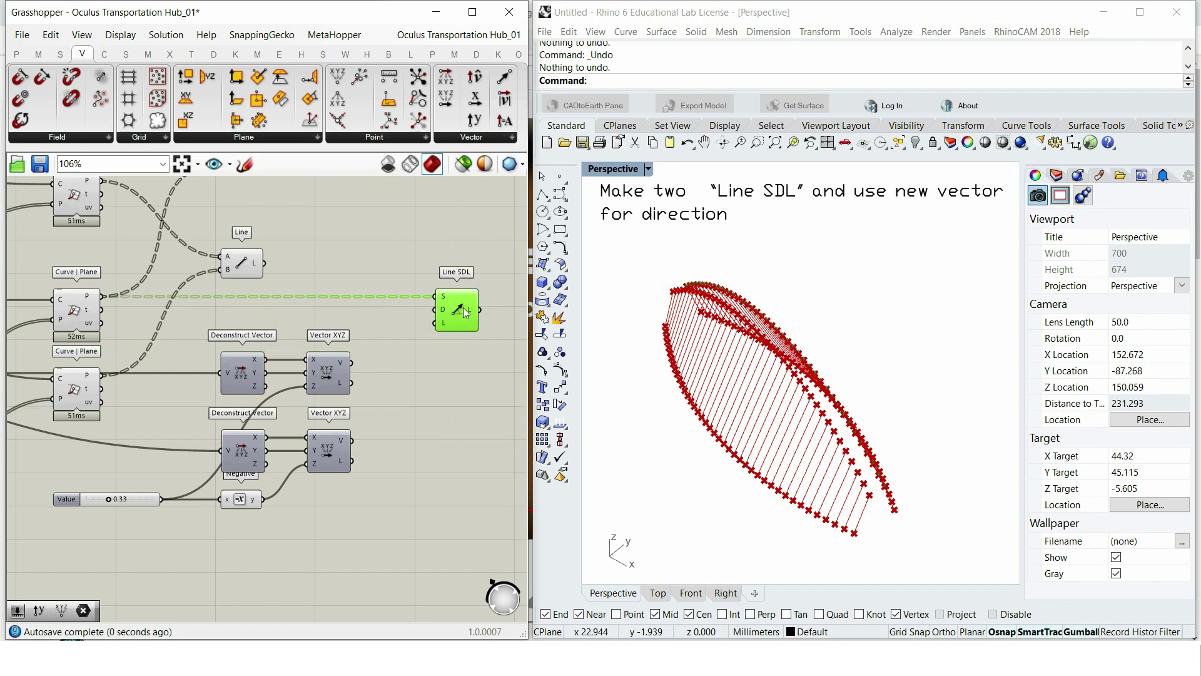
Step: Duplicate the Line SDL below, connect the fourth Curve | Plane's P output to the copy's S input, and rearrange the surrounding components
{"action": "left_click_drag", "start_coordinate": [464, 345], "coordinate": [456, 363], "text": "alt"}
{"action": "left_click_drag", "start_coordinate": [99, 377], "coordinate": [443, 220]}
{"action": "left_click_drag", "start_coordinate": [458, 347], "coordinate": [449, 282]}
{"action": "right_click_drag", "start_coordinate": [286, 294], "coordinate": [228, 417]}
{"action": "scroll", "coordinate": [263, 351], "scroll_direction": "down", "scroll_amount": 1}
{"action": "left_click_drag", "start_coordinate": [202, 306], "coordinate": [373, 255]}
{"action": "left_click_drag", "start_coordinate": [198, 391], "coordinate": [372, 293]}
{"action": "left_click_drag", "start_coordinate": [362, 249], "coordinate": [362, 258]}
{"action": "left_click", "coordinate": [426, 313]}
{"action": "right_click_drag", "start_coordinate": [408, 351], "coordinate": [436, 261]}
{"action": "left_click_drag", "start_coordinate": [434, 263], "coordinate": [368, 343]}
{"action": "left_click", "coordinate": [389, 375]}
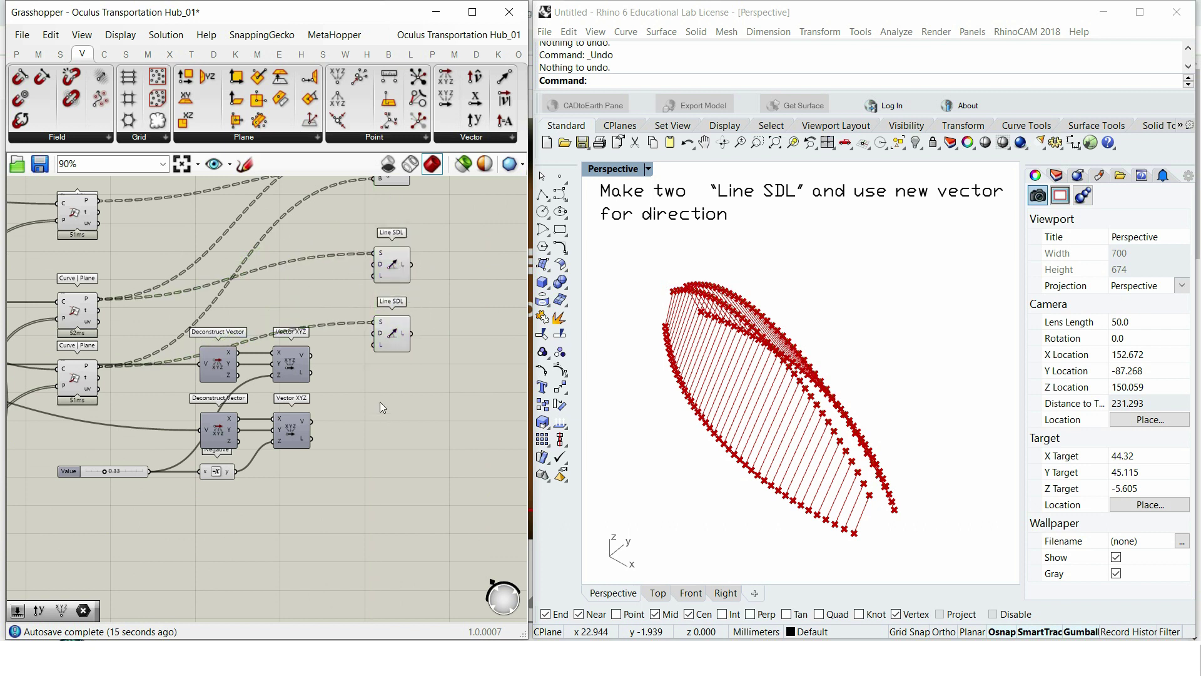
Step: Add a number slider with value 100 and connect it to the L inputs of both Line SDL components
{"action": "scroll", "coordinate": [380, 402], "scroll_direction": "up", "scroll_amount": 1}
{"action": "double_click", "coordinate": [391, 453]}
{"action": "type", "text": "100"}
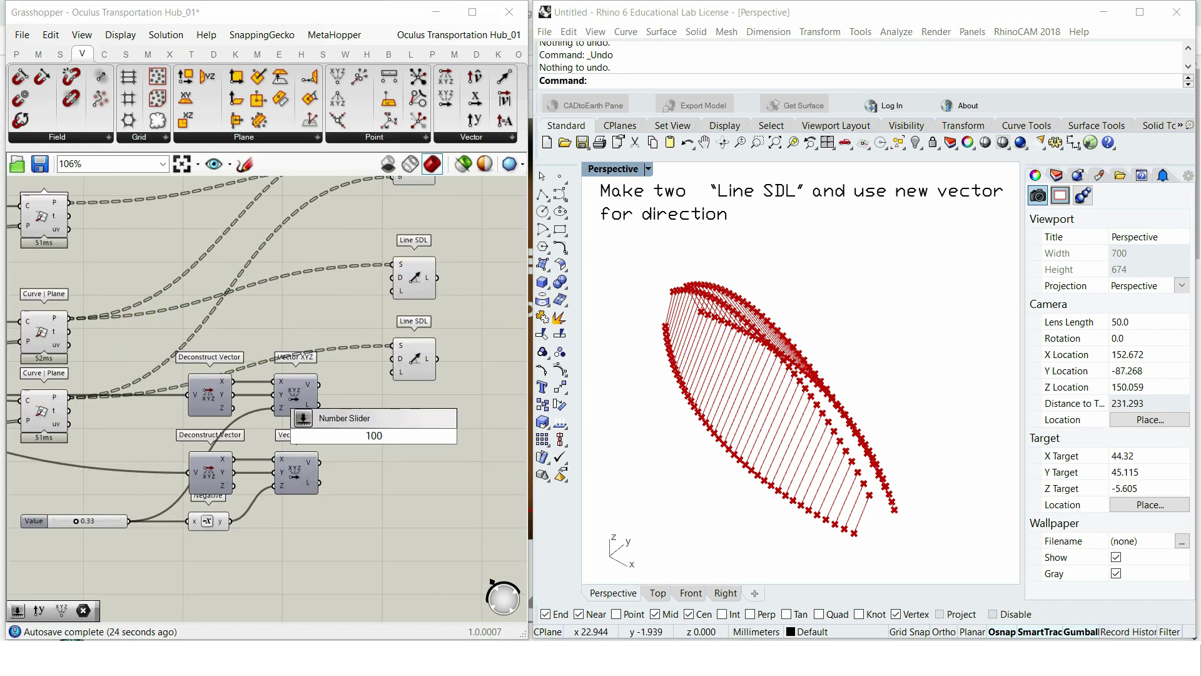
{"action": "key", "text": "Return"}
{"action": "left_click_drag", "start_coordinate": [399, 435], "coordinate": [258, 329]}
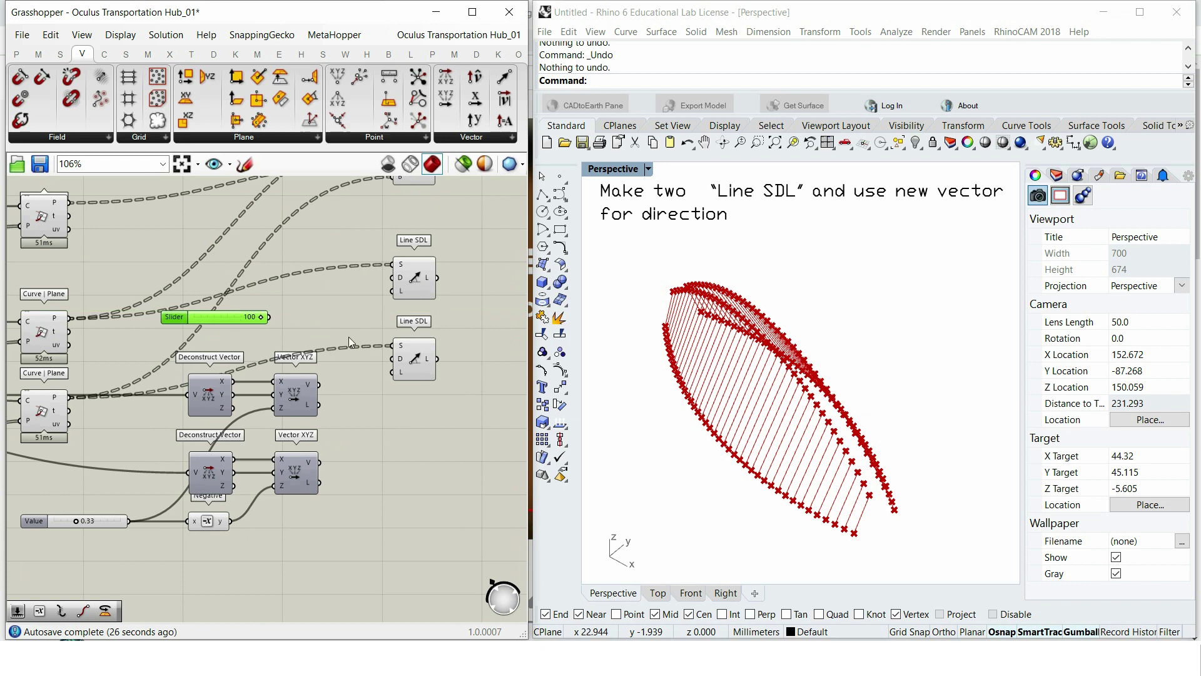
{"action": "left_click_drag", "start_coordinate": [378, 295], "coordinate": [382, 293]}
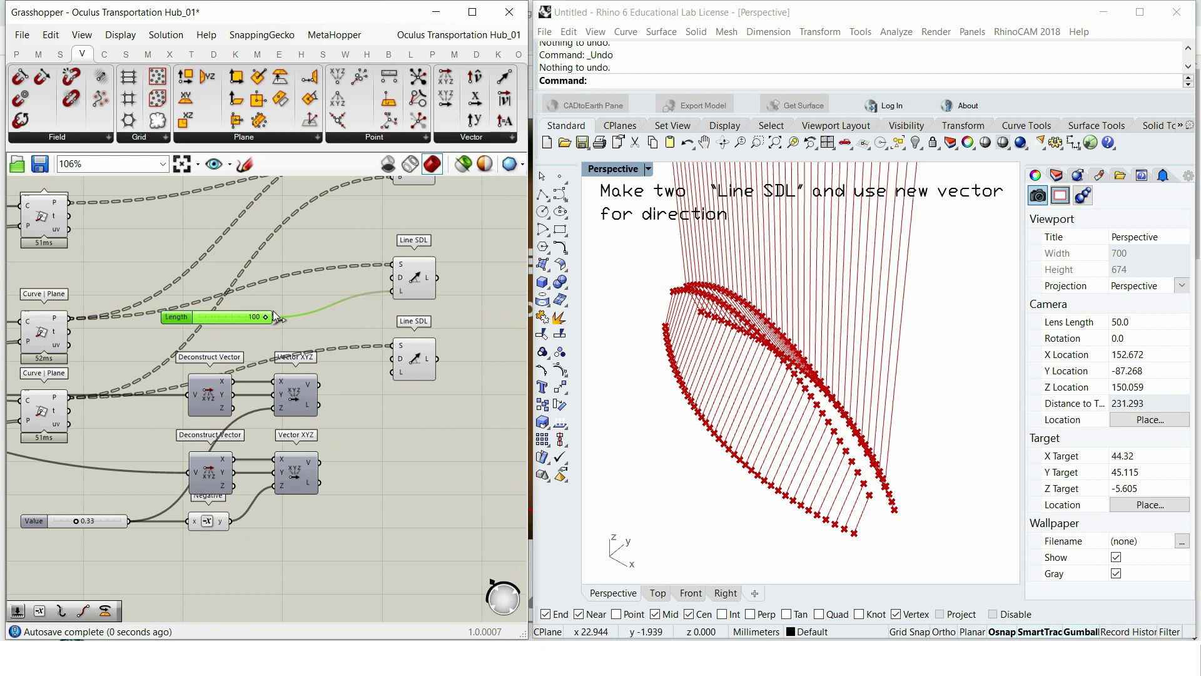
{"action": "left_click_drag", "start_coordinate": [277, 316], "coordinate": [395, 374]}
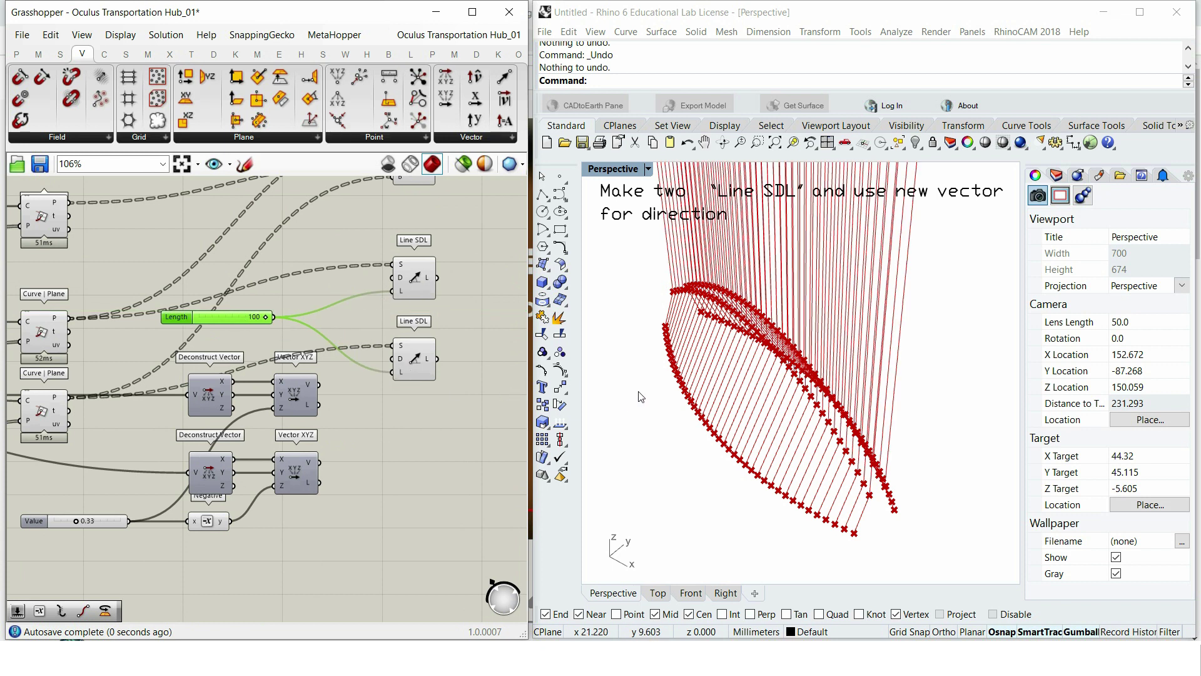
Step: Wire the lower Vector XYZ's V through a new Negative component into the lower Line SDL's D, and the upper V directly into the upper D
{"action": "scroll", "coordinate": [355, 445], "scroll_direction": "up", "scroll_amount": 1}
{"action": "double_click", "coordinate": [355, 444]}
{"action": "type", "text": "neg"}
{"action": "left_click", "coordinate": [341, 426]}
{"action": "left_click_drag", "start_coordinate": [337, 445], "coordinate": [382, 306]}
{"action": "right_click_drag", "start_coordinate": [371, 340], "coordinate": [360, 420]}
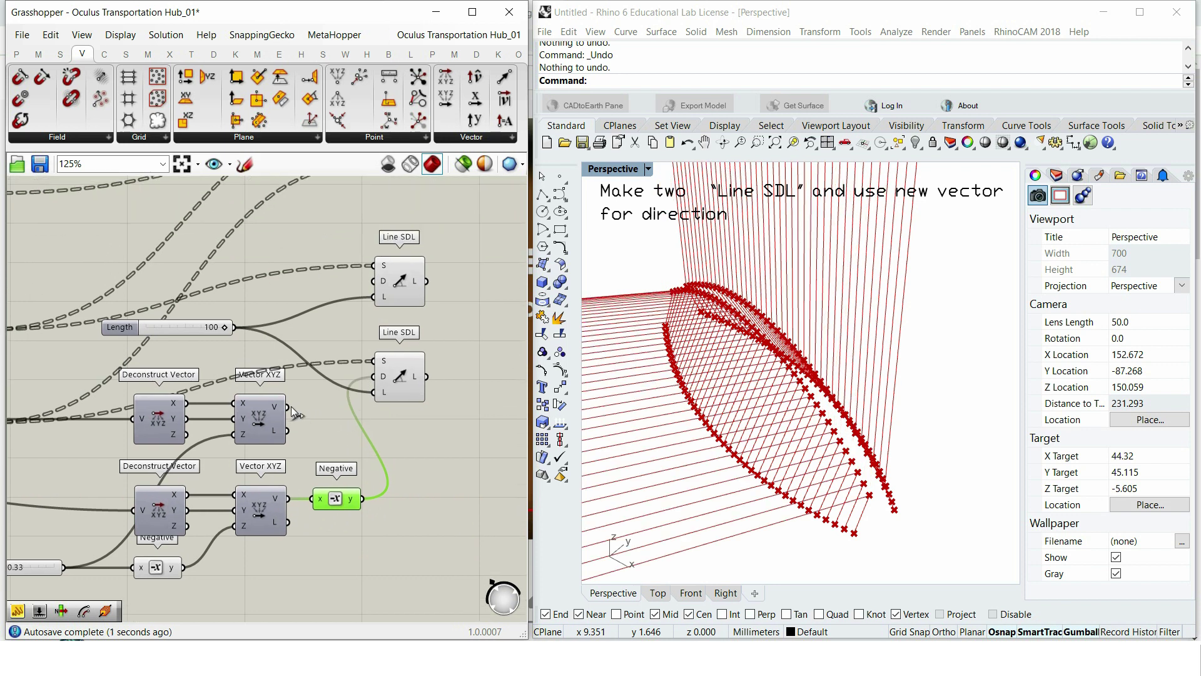
{"action": "left_click_drag", "start_coordinate": [367, 283], "coordinate": [370, 284]}
Step: Set the Value slider driving the vectors' Z components to a 0.00–2.00 range and a value of 0.79
{"action": "right_click_drag", "start_coordinate": [810, 400], "coordinate": [738, 346]}
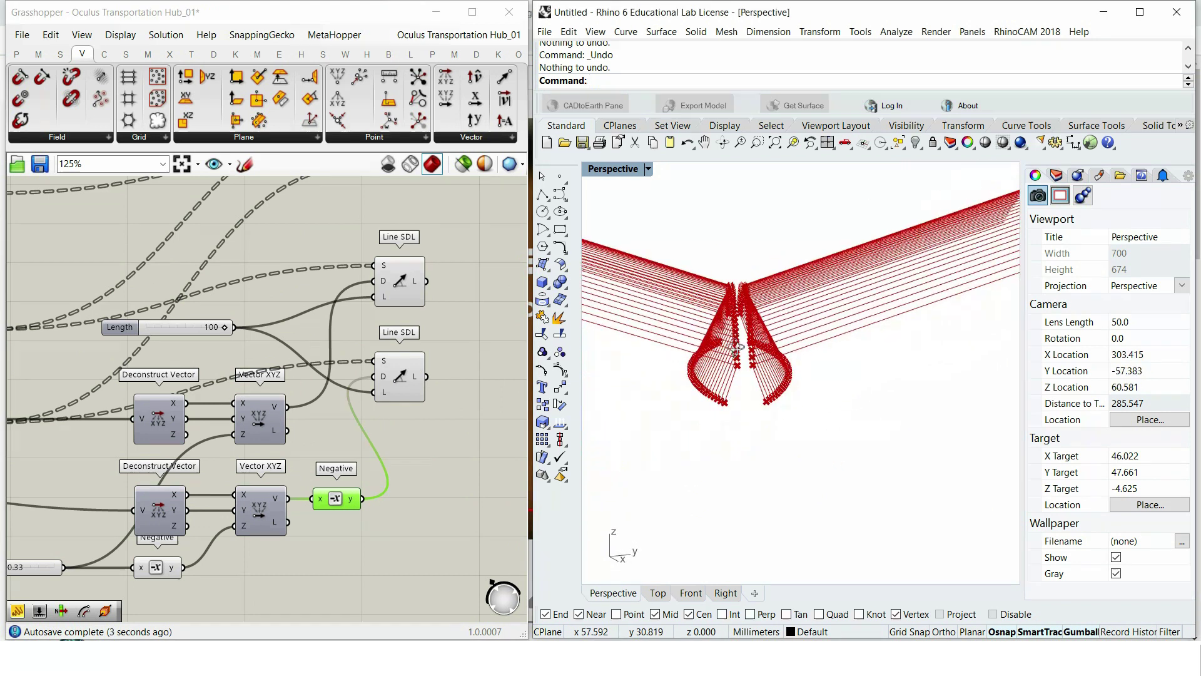
{"action": "right_click_drag", "start_coordinate": [36, 577], "coordinate": [167, 478]}
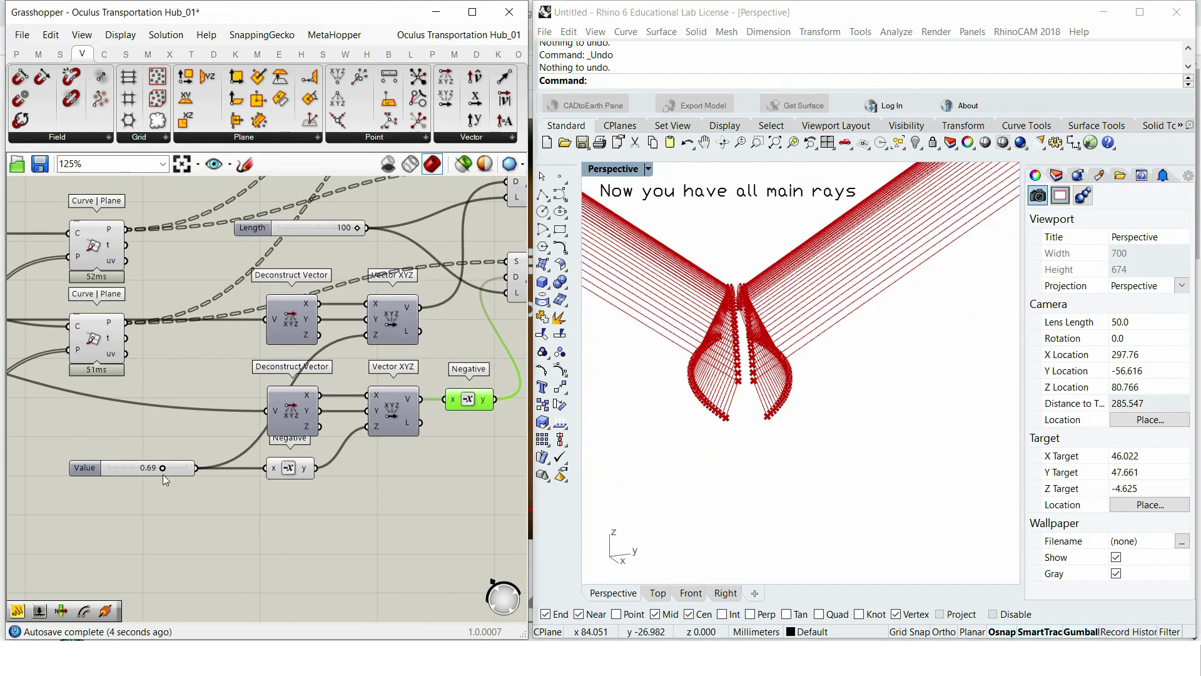
{"action": "right_click", "coordinate": [84, 470]}
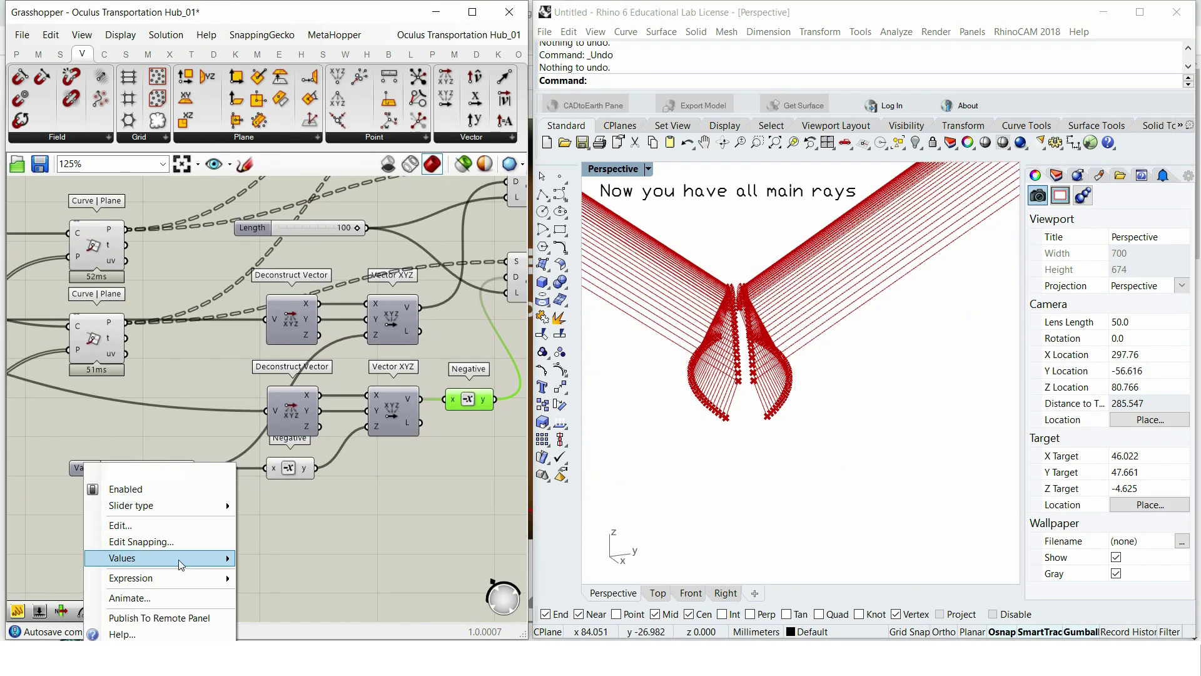
{"action": "mouse_move", "coordinate": [180, 558]}
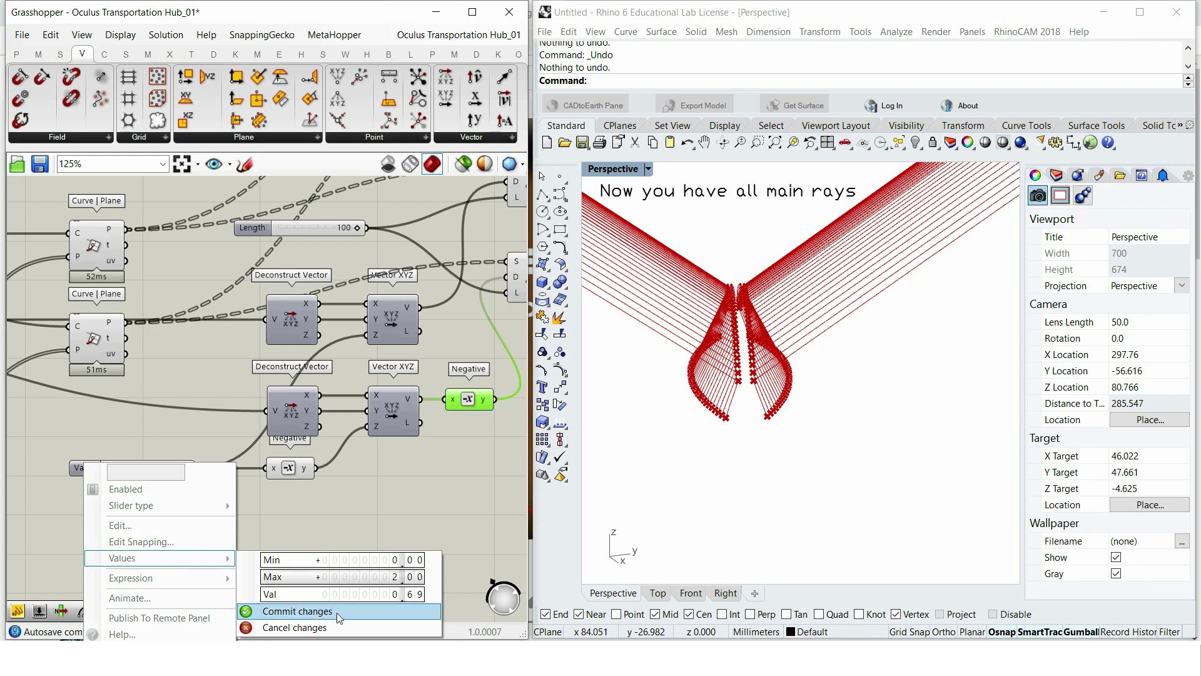
{"action": "left_click", "coordinate": [295, 611]}
{"action": "mouse_move", "coordinate": [135, 473]}
{"action": "left_mouse_down"}
{"action": "mouse_move", "coordinate": [192, 476]}
{"action": "mouse_move", "coordinate": [113, 475]}
{"action": "mouse_move", "coordinate": [139, 475]}
{"action": "left_mouse_up"}
Step: Add a List Item component below the existing one near the start of the definition and connect Explode's V output to its L input
{"action": "right_click_drag", "start_coordinate": [374, 442], "coordinate": [128, 555]}
{"action": "scroll", "coordinate": [378, 445], "scroll_direction": "down", "scroll_amount": 1}
{"action": "right_click_drag", "start_coordinate": [776, 327], "coordinate": [675, 366]}
{"action": "scroll", "coordinate": [218, 358], "scroll_direction": "down", "scroll_amount": 3}
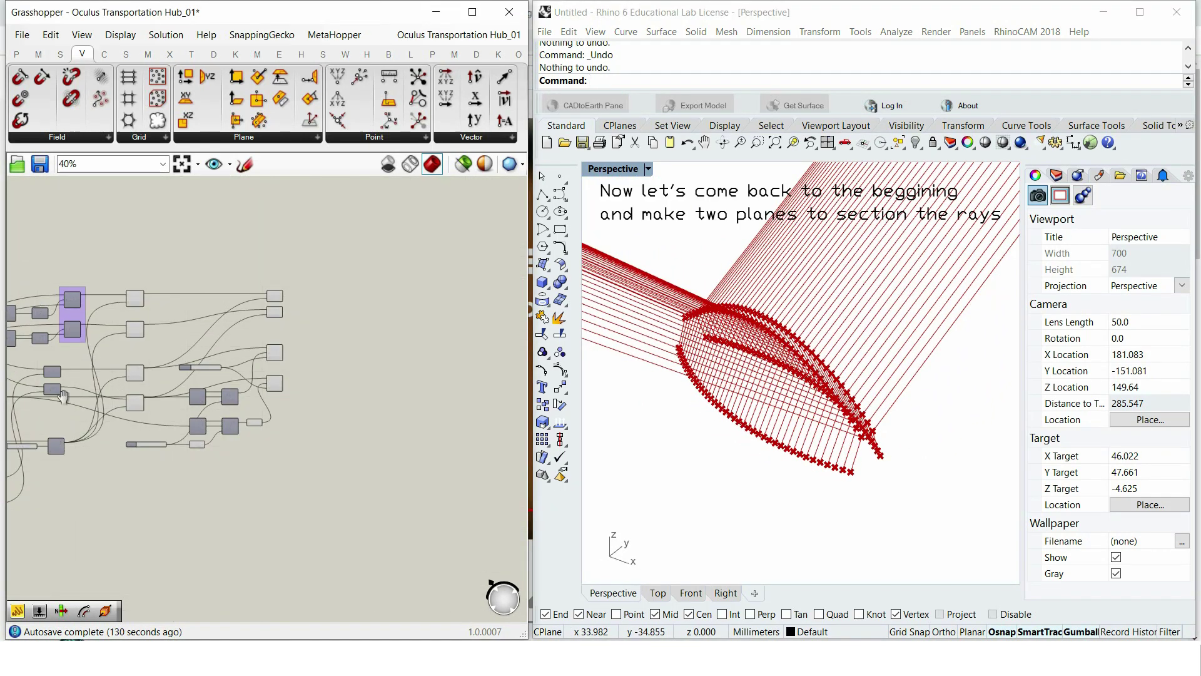
{"action": "right_click_drag", "start_coordinate": [62, 396], "coordinate": [519, 328]}
{"action": "right_click_drag", "start_coordinate": [25, 331], "coordinate": [94, 340]}
{"action": "scroll", "coordinate": [174, 325], "scroll_direction": "up", "scroll_amount": 6}
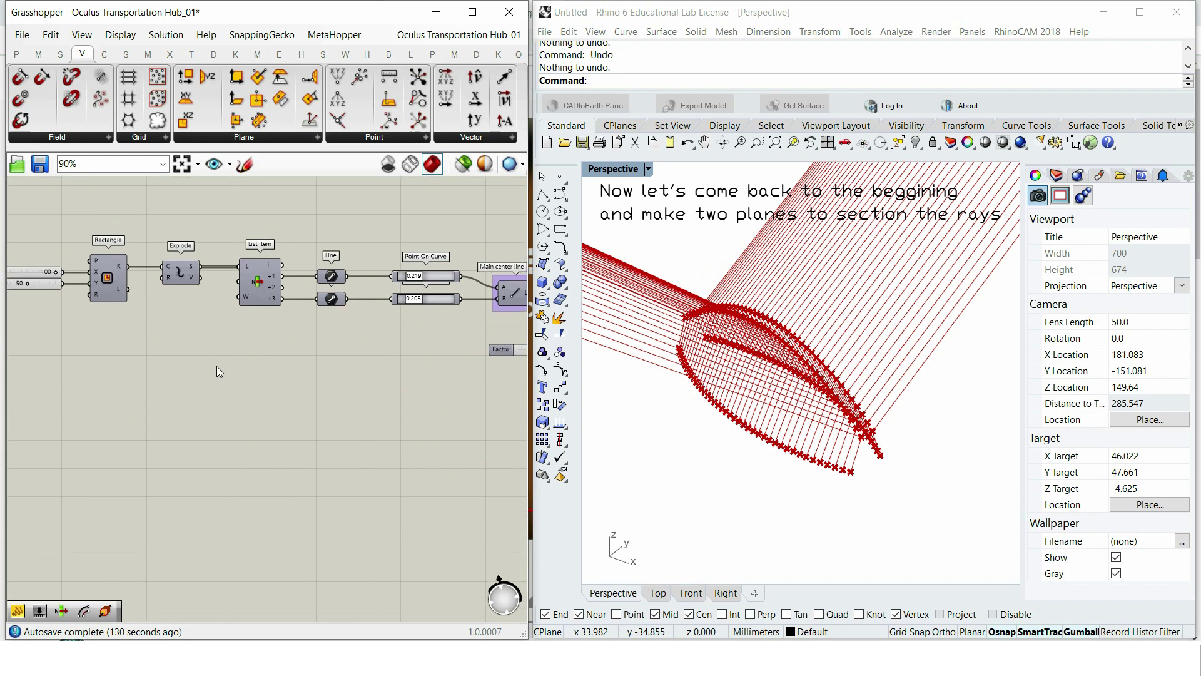
{"action": "right_click_drag", "start_coordinate": [174, 406], "coordinate": [224, 422]}
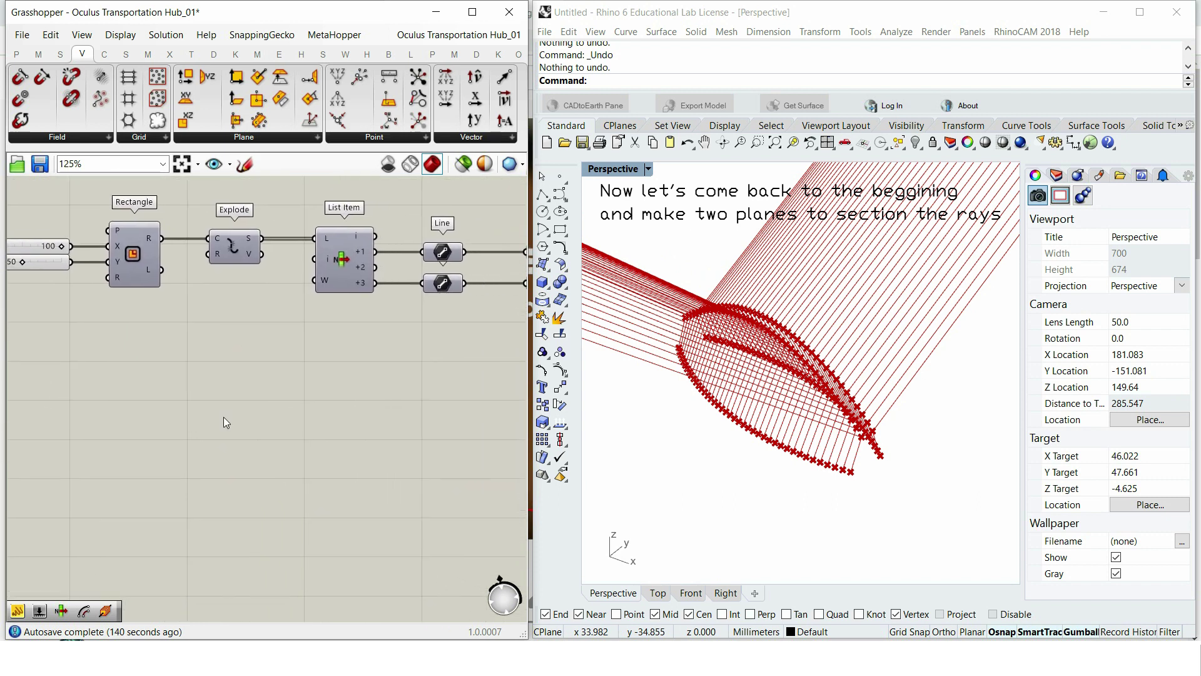
{"action": "double_click", "coordinate": [366, 464]}
{"action": "type", "text": "list"}
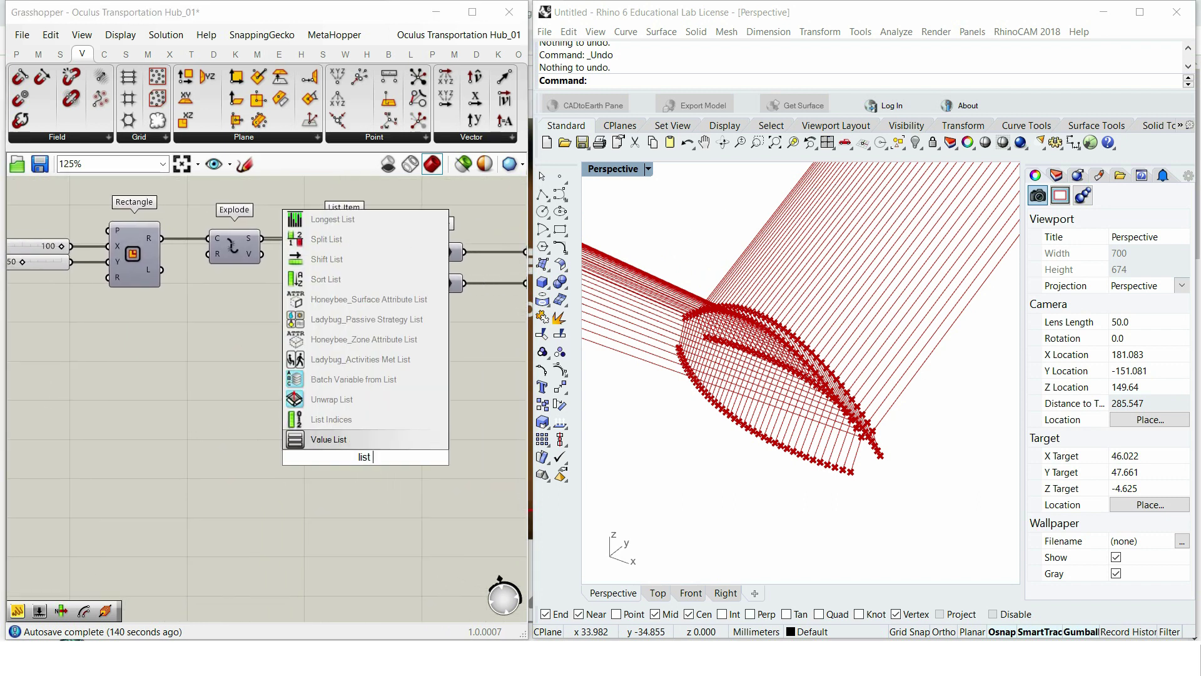
{"action": "type", "text": " i"}
{"action": "left_click", "coordinate": [375, 384]}
{"action": "left_click_drag", "start_coordinate": [262, 254], "coordinate": [341, 441]}
Step: Add the +1, +2 and +3 outputs to the new List Item component
{"action": "scroll", "coordinate": [348, 441], "scroll_direction": "up", "scroll_amount": 3}
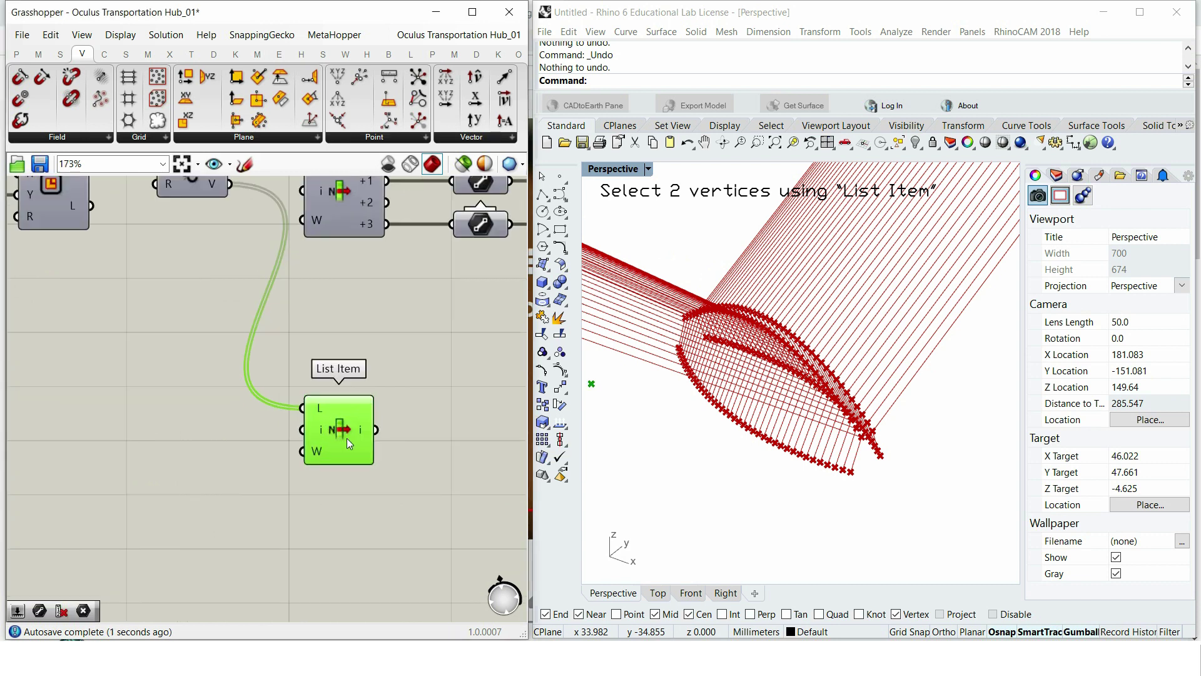
{"action": "scroll", "coordinate": [351, 444], "scroll_direction": "up", "scroll_amount": 5}
{"action": "left_click", "coordinate": [356, 483]}
{"action": "left_click", "coordinate": [356, 483]}
{"action": "left_click", "coordinate": [356, 483]}
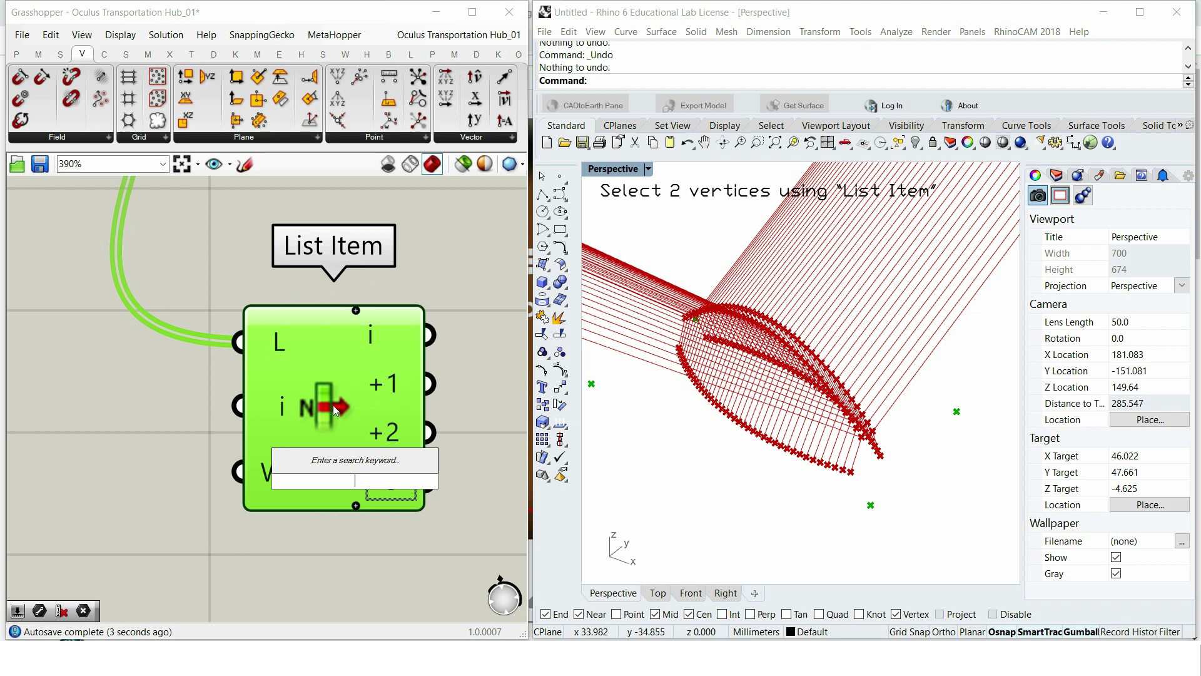
Step: Add a Point parameter fed by the new List Item's i output and a duplicate below it fed by the +3 output
{"action": "scroll", "coordinate": [333, 404], "scroll_direction": "down", "scroll_amount": 6}
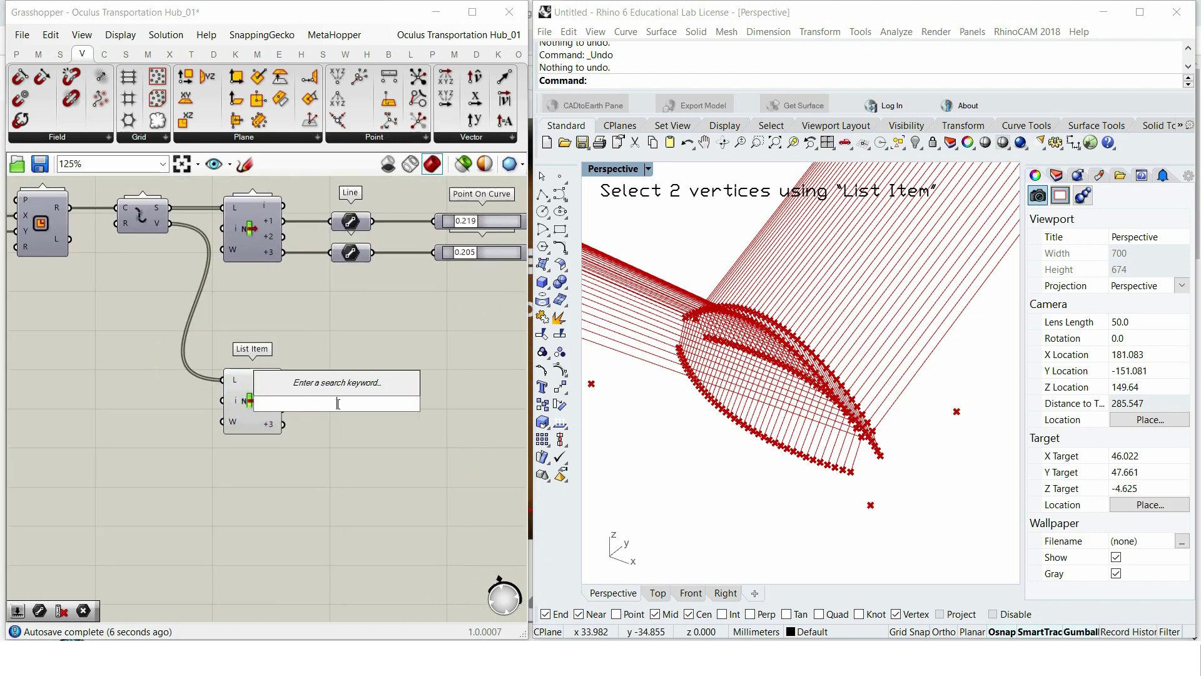
{"action": "type", "text": "poi"}
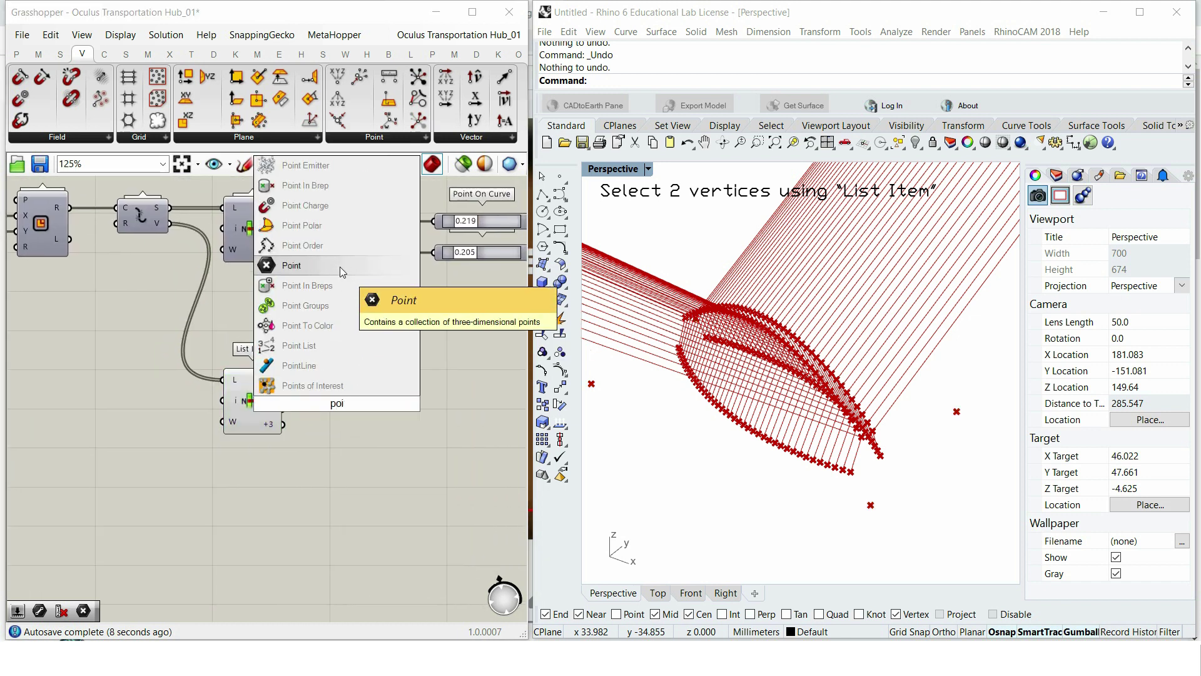
{"action": "left_click", "coordinate": [340, 267]}
{"action": "scroll", "coordinate": [299, 394], "scroll_direction": "up", "scroll_amount": 3}
{"action": "left_click_drag", "start_coordinate": [273, 363], "coordinate": [356, 364]}
{"action": "left_click_drag", "start_coordinate": [356, 364], "coordinate": [356, 440], "text": "alt"}
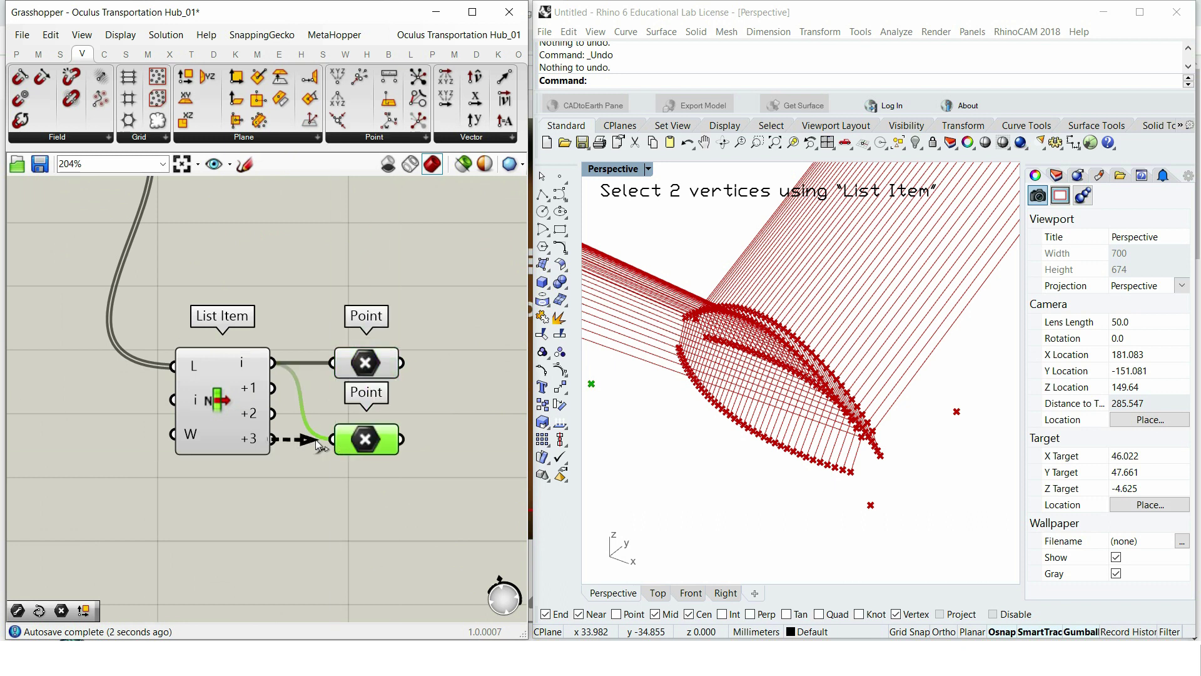
{"action": "right_click_drag", "start_coordinate": [657, 442], "coordinate": [591, 441]}
{"action": "scroll", "coordinate": [338, 288], "scroll_direction": "down", "scroll_amount": 4}
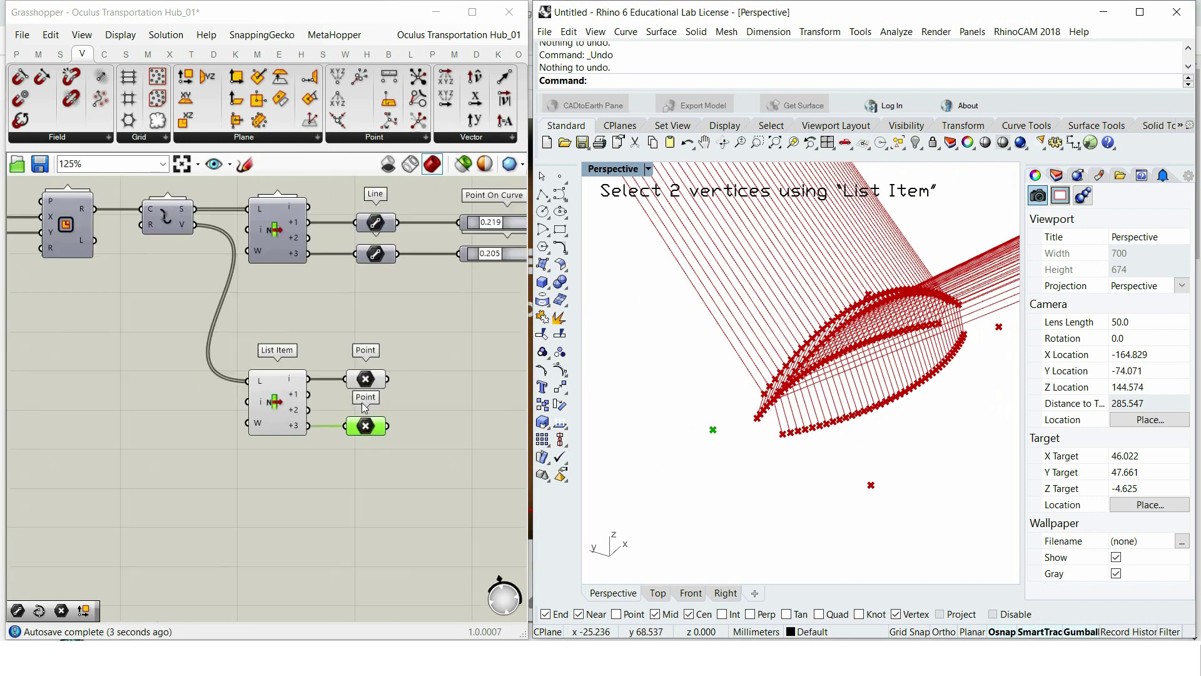
Step: Add two Construct Plane components and connect one Point parameter to the O input of each
{"action": "scroll", "coordinate": [398, 398], "scroll_direction": "up", "scroll_amount": 2}
{"action": "left_click", "coordinate": [411, 451]}
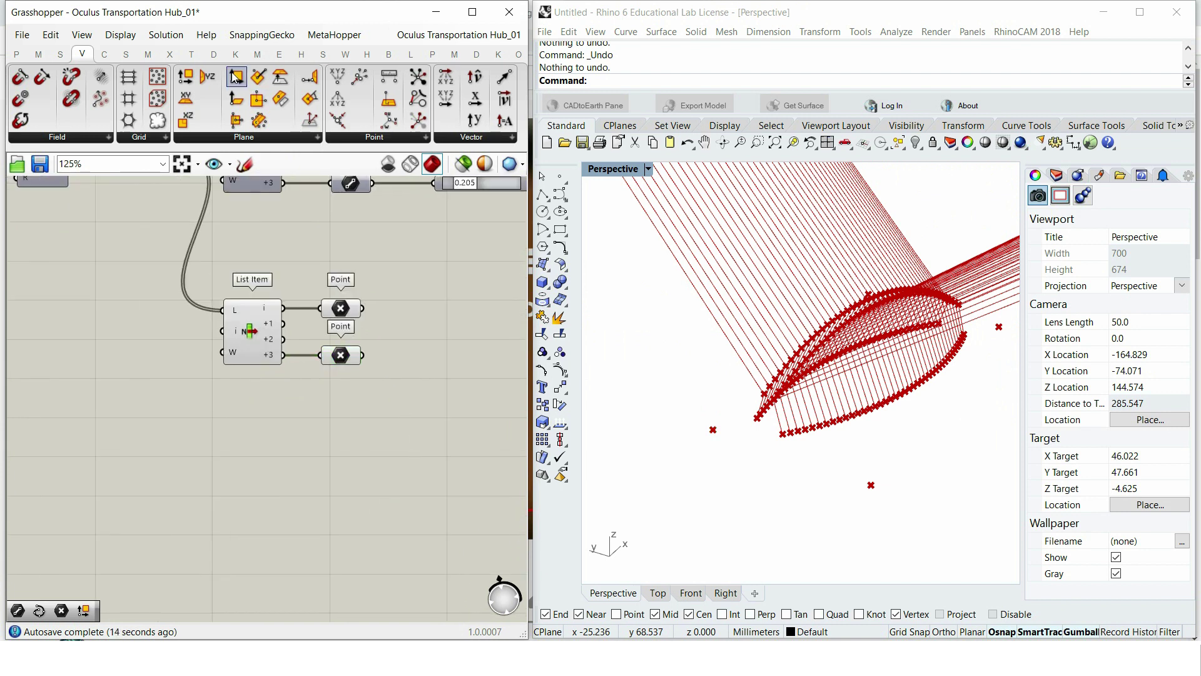
{"action": "left_click_drag", "start_coordinate": [235, 76], "coordinate": [470, 375]}
{"action": "right_click_drag", "start_coordinate": [361, 442], "coordinate": [281, 449]}
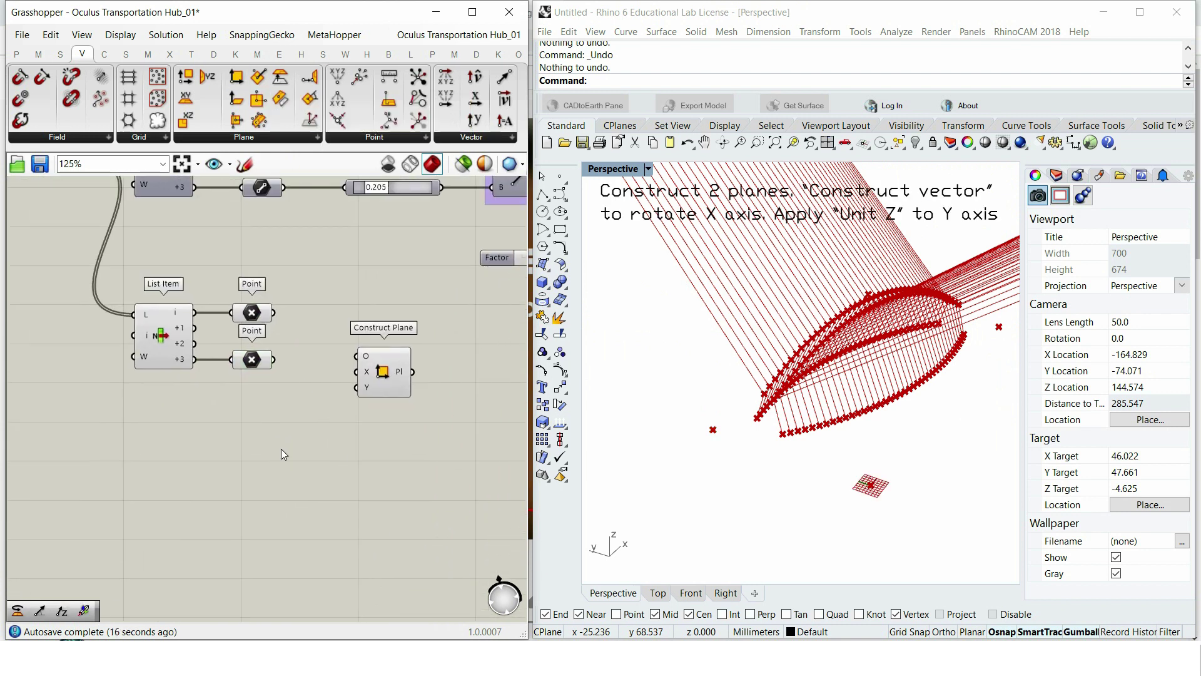
{"action": "mouse_move", "coordinate": [387, 380]}
{"action": "left_mouse_down"}
{"action": "mouse_move", "coordinate": [407, 331]}
{"action": "mouse_move", "coordinate": [423, 425]}
{"action": "mouse_move", "coordinate": [386, 404]}
{"action": "left_mouse_up"}
{"action": "left_click_drag", "start_coordinate": [400, 419], "coordinate": [400, 407]}
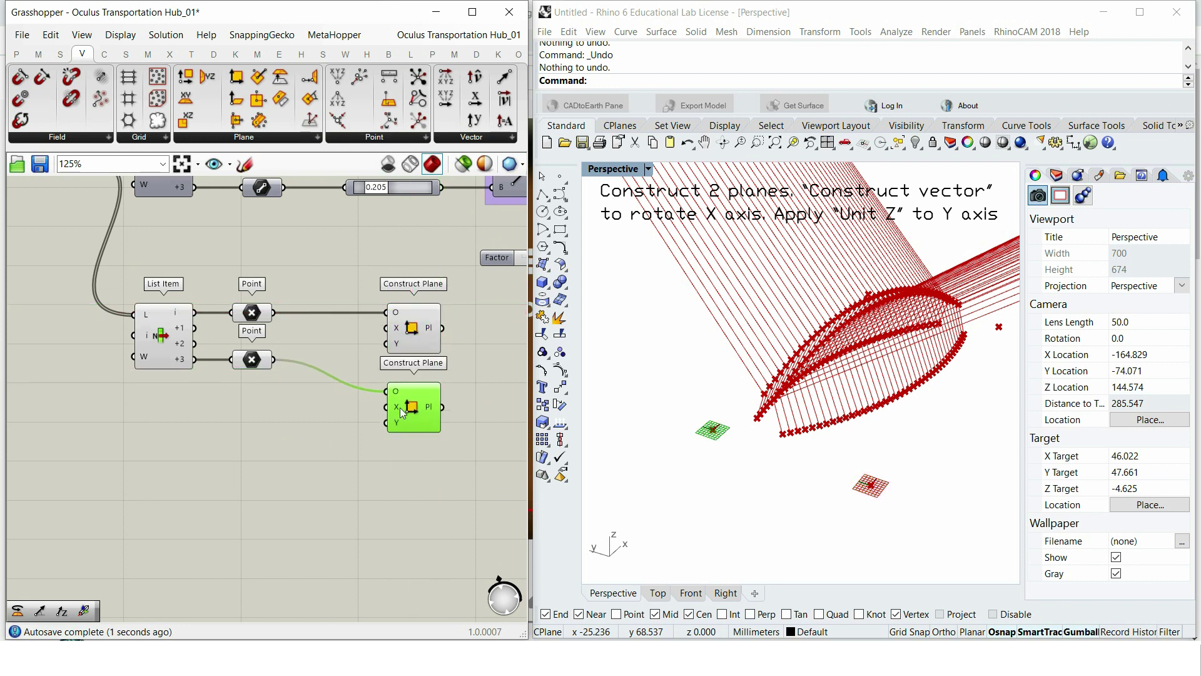
Step: Add a Vector XYZ below the Point parameters and connect separate 0.11 number sliders to its X and Y inputs
{"action": "left_click", "coordinate": [328, 438]}
{"action": "right_click_drag", "start_coordinate": [328, 438], "coordinate": [356, 385]}
{"action": "left_click_drag", "start_coordinate": [267, 428], "coordinate": [265, 428]}
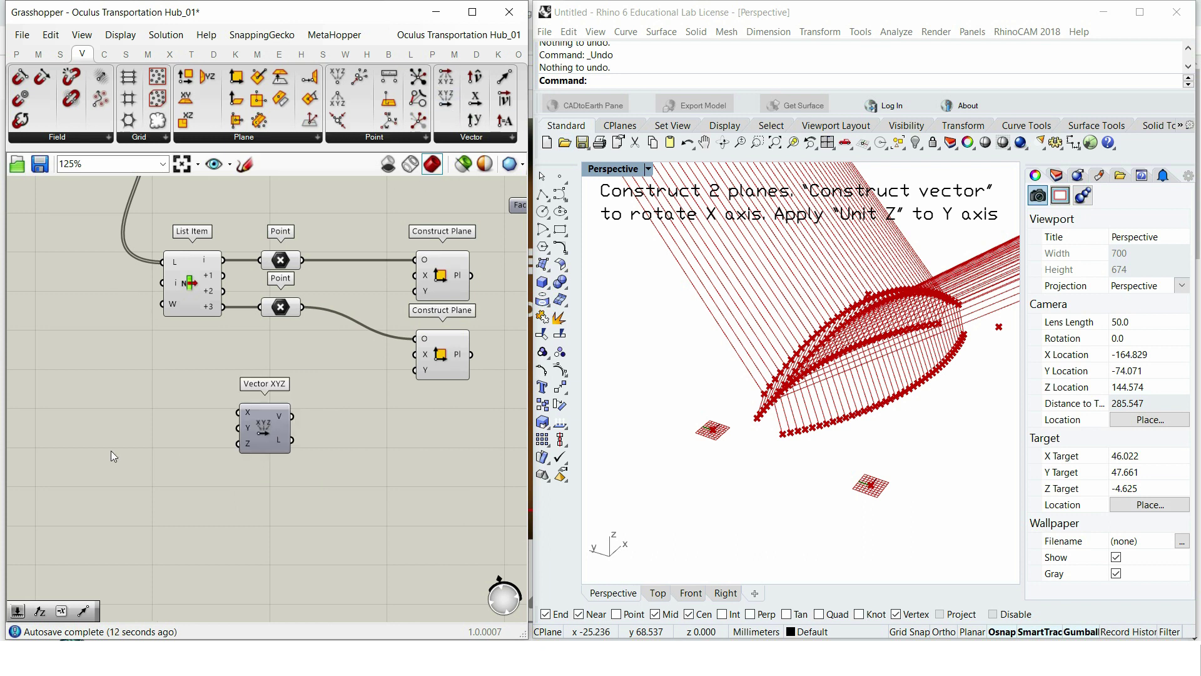
{"action": "double_click", "coordinate": [111, 450]}
{"action": "type", "text": "0.11"}
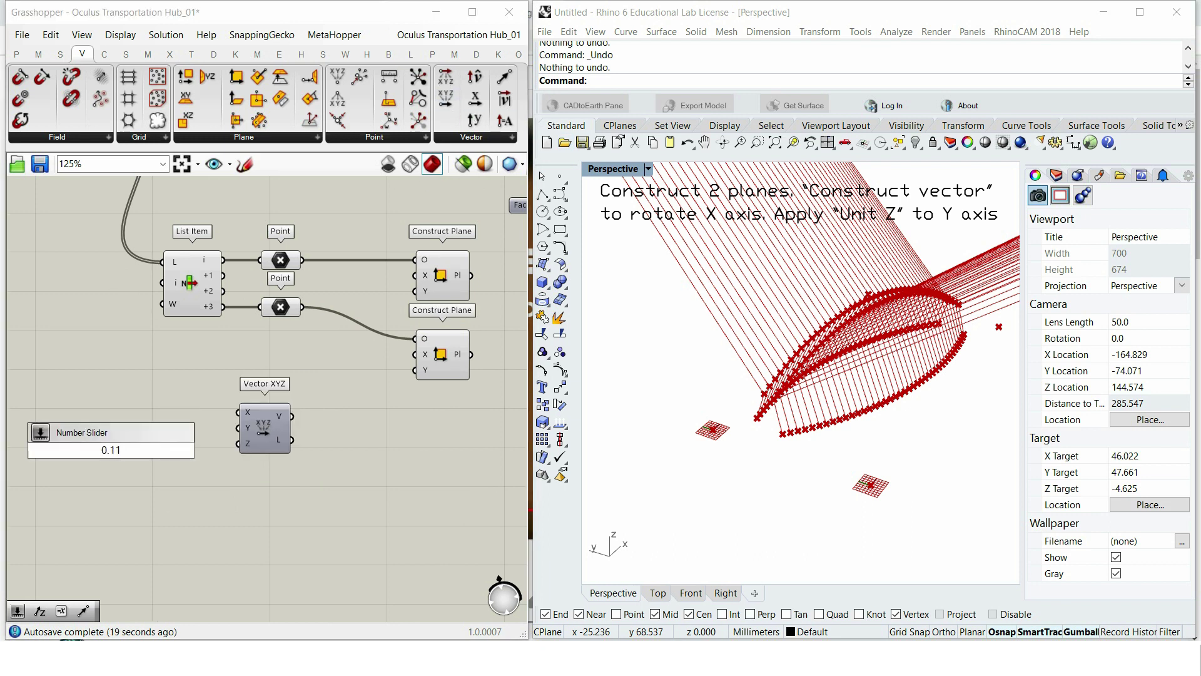
{"action": "key", "text": "Return"}
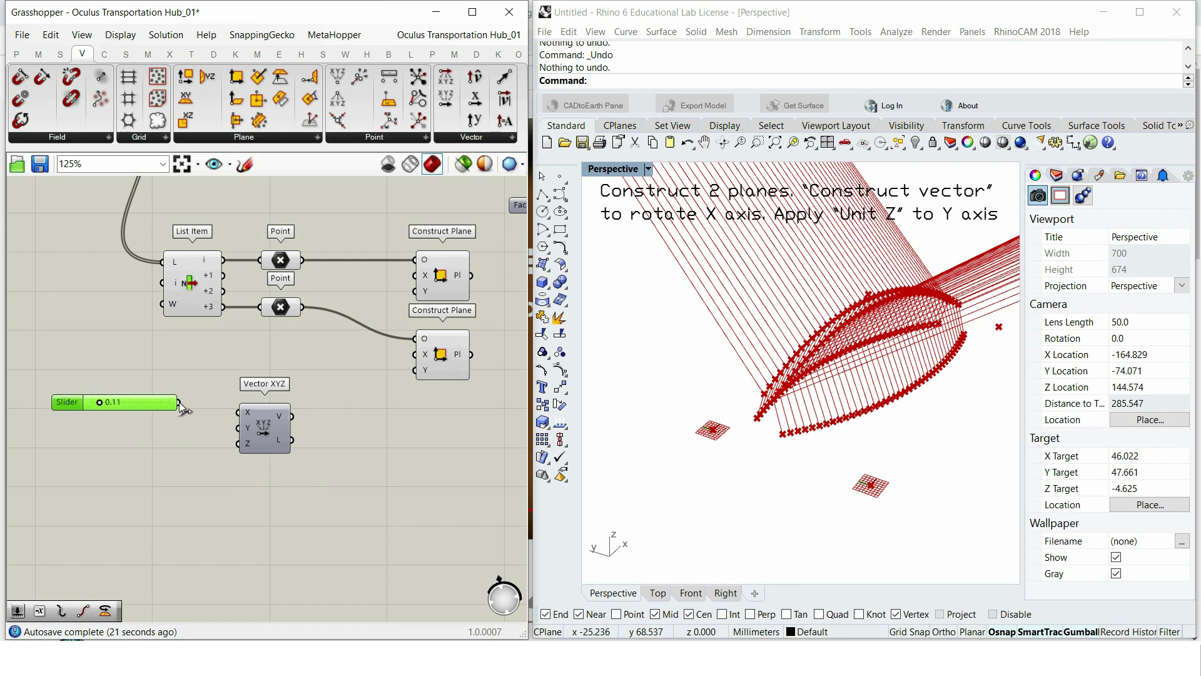
{"action": "left_click_drag", "start_coordinate": [232, 416], "coordinate": [151, 434]}
{"action": "left_click_drag", "start_coordinate": [239, 436], "coordinate": [238, 428]}
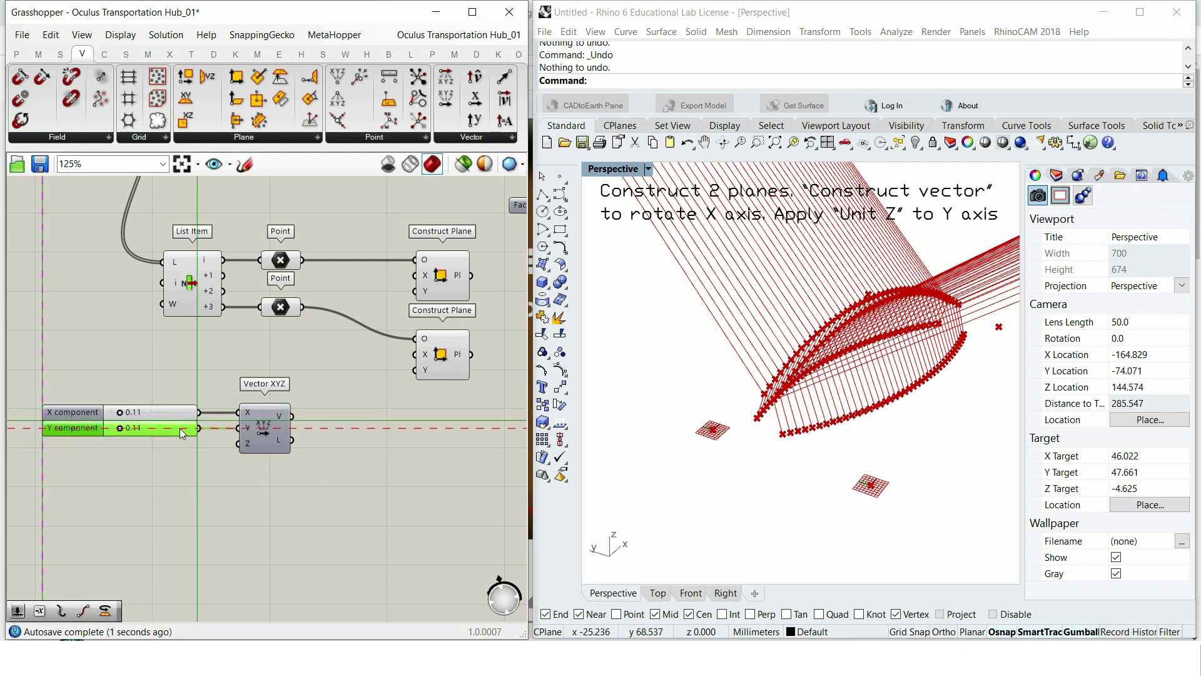
Step: Set the Y component slider to 0.00, duplicate the Vector XYZ with its sliders, and wire each V output into a Construct Plane's X input
{"action": "right_click_drag", "start_coordinate": [300, 420], "coordinate": [301, 384]}
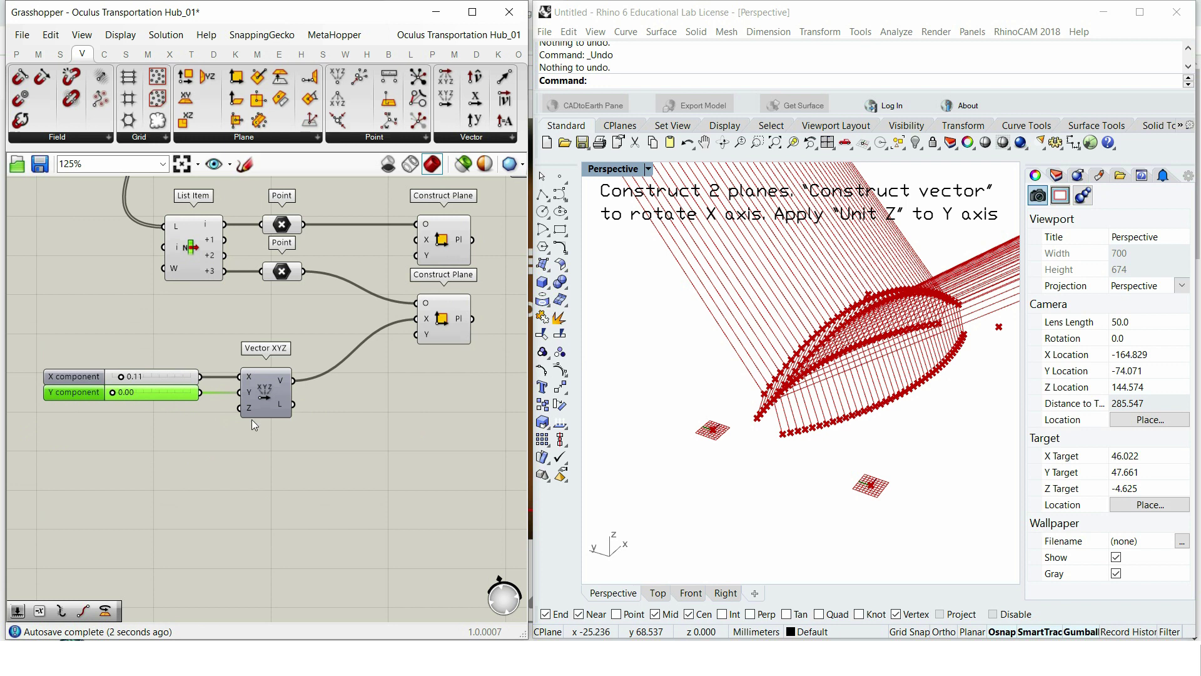
{"action": "left_click_drag", "start_coordinate": [253, 425], "coordinate": [107, 370]}
{"action": "mouse_move", "coordinate": [260, 388]}
{"action": "left_mouse_down"}
{"action": "mouse_move", "coordinate": [257, 339]}
{"action": "mouse_move", "coordinate": [269, 344]}
{"action": "mouse_move", "coordinate": [263, 407]}
{"action": "left_mouse_up"}
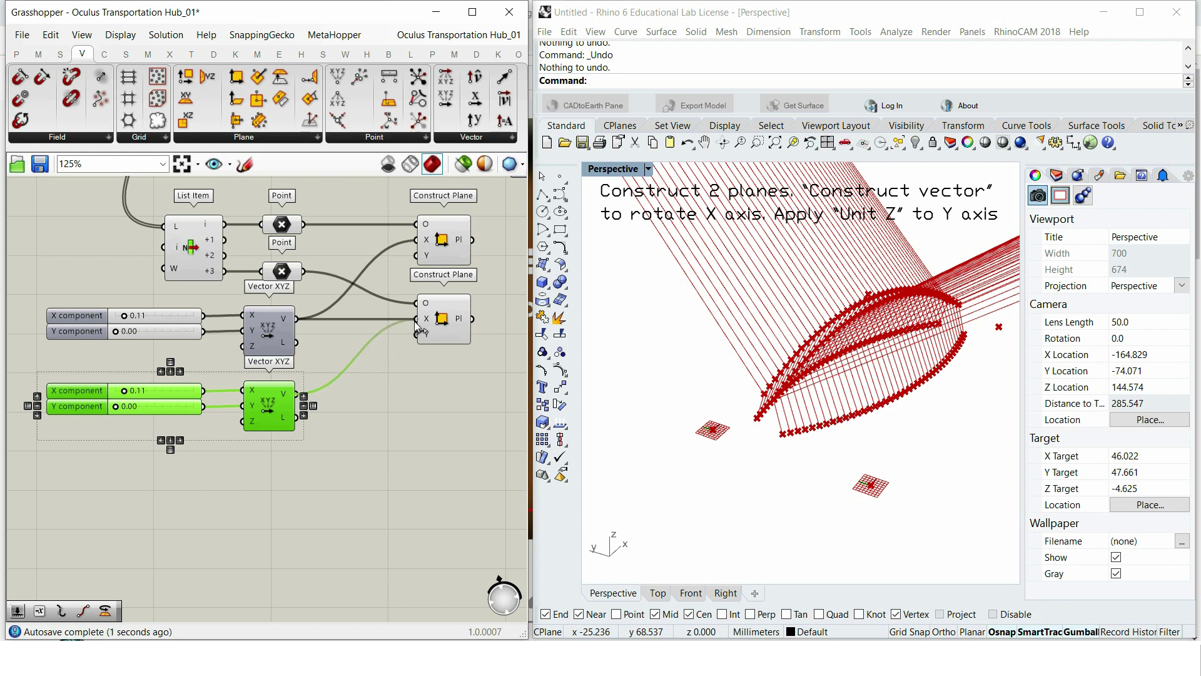
{"action": "left_click_drag", "start_coordinate": [414, 322], "coordinate": [416, 319]}
Step: Add a Unit Z component below the Vector XYZ pair and connect its V output to both Construct Planes' Y inputs
{"action": "right_click_drag", "start_coordinate": [414, 394], "coordinate": [379, 389]}
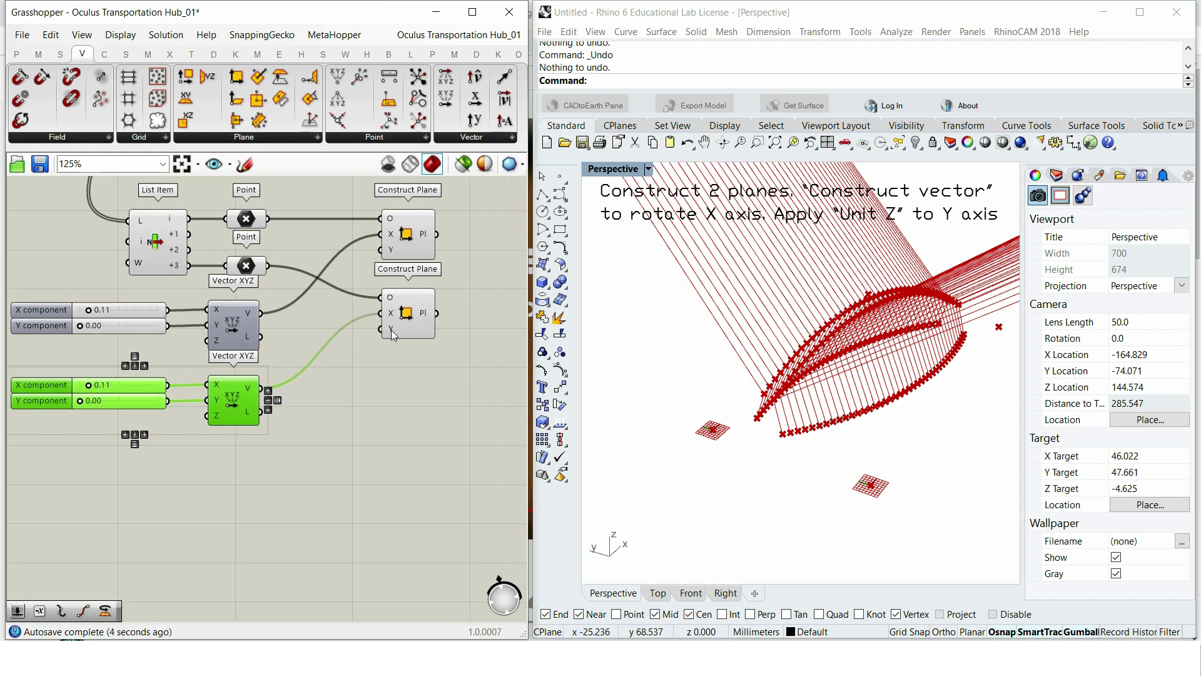
{"action": "double_click", "coordinate": [304, 439]}
{"action": "type", "text": "unit z"}
{"action": "left_click", "coordinate": [305, 419]}
{"action": "left_click_drag", "start_coordinate": [268, 462], "coordinate": [386, 250]}
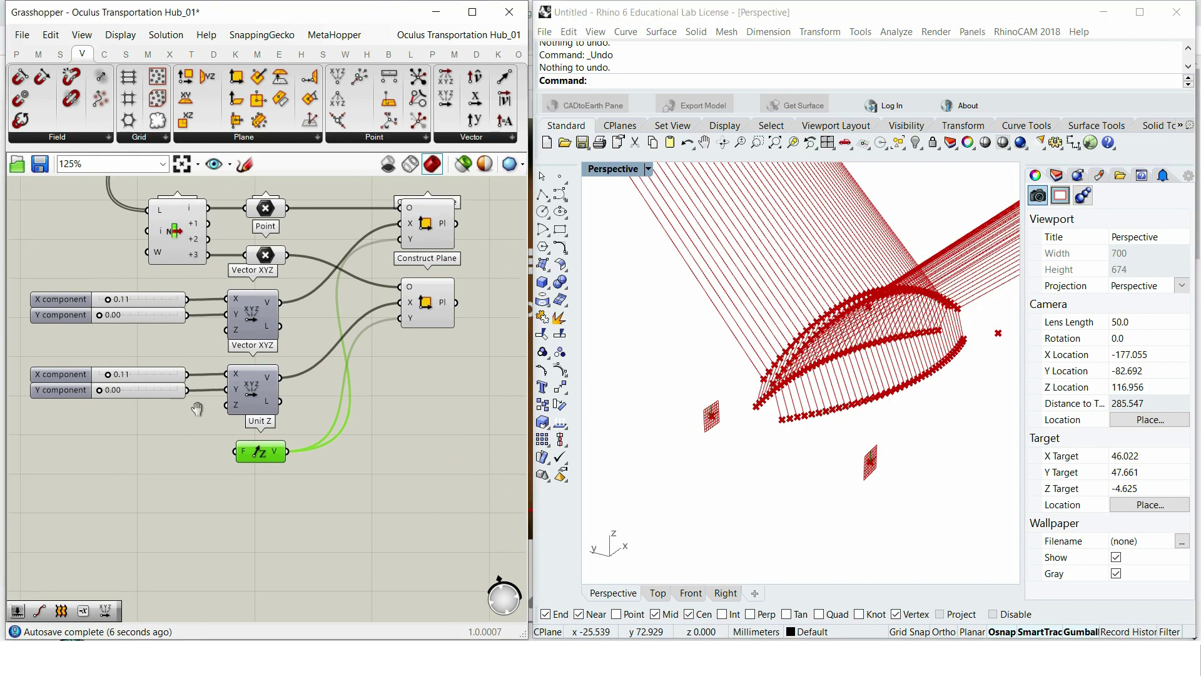
Step: Try plane rotations with the vector component sliders, returning both Y values to 0.00 and setting the lower X to 0.13
{"action": "scroll", "coordinate": [101, 394], "scroll_direction": "up", "scroll_amount": 4}
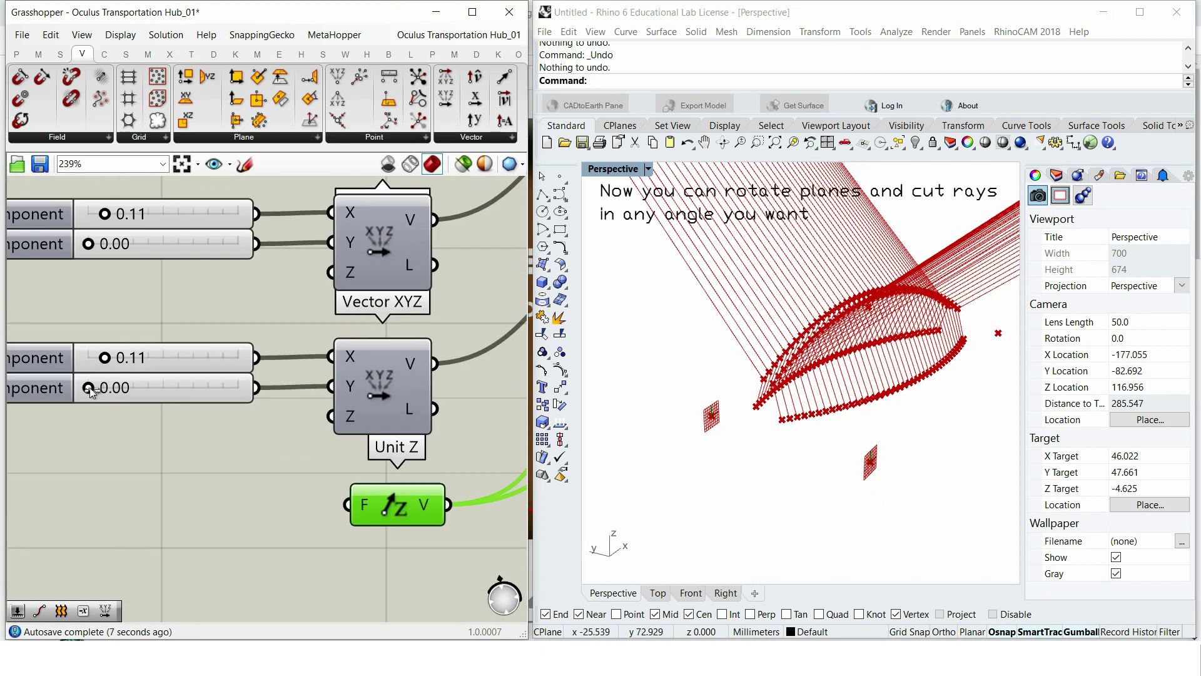
{"action": "left_click_drag", "start_coordinate": [89, 389], "coordinate": [105, 388]}
{"action": "left_click_drag", "start_coordinate": [107, 245], "coordinate": [89, 248]}
{"action": "scroll", "coordinate": [795, 436], "scroll_direction": "down", "scroll_amount": 2}
{"action": "right_click_drag", "start_coordinate": [786, 430], "coordinate": [816, 431]}
{"action": "scroll", "coordinate": [159, 351], "scroll_direction": "down", "scroll_amount": 10}
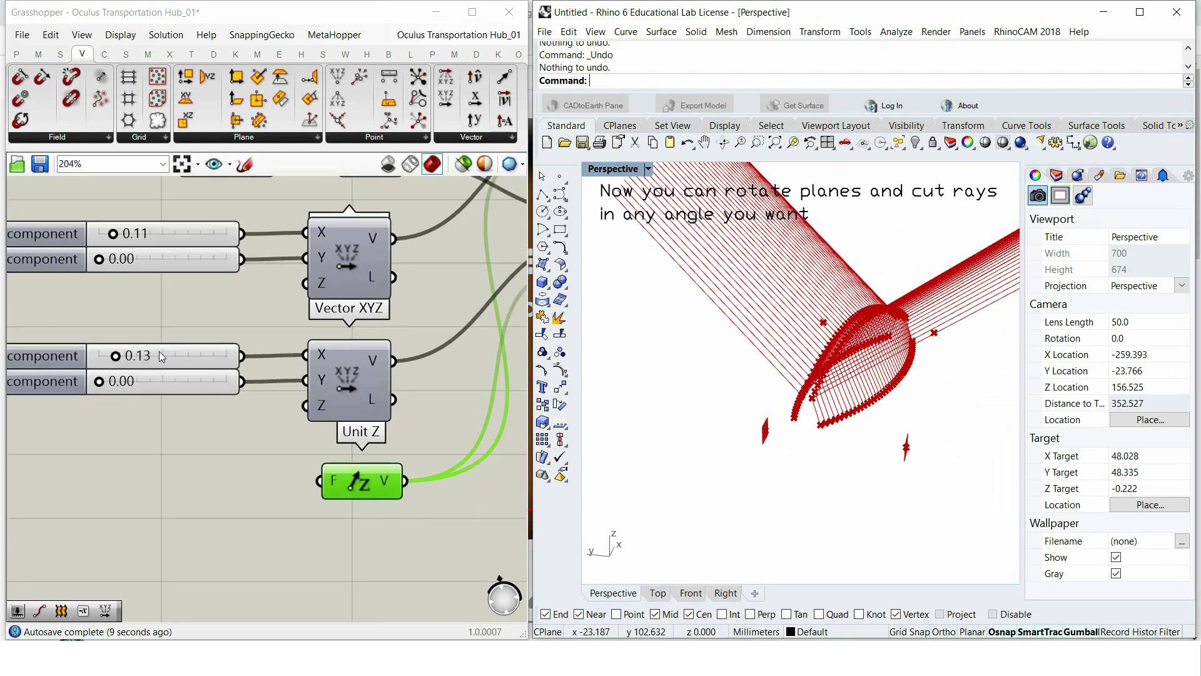
Step: Add a Line | Plane component fed by the upper Line SDL's L output and duplicate it for the lower Line SDL
{"action": "scroll", "coordinate": [450, 472], "scroll_direction": "up", "scroll_amount": 4}
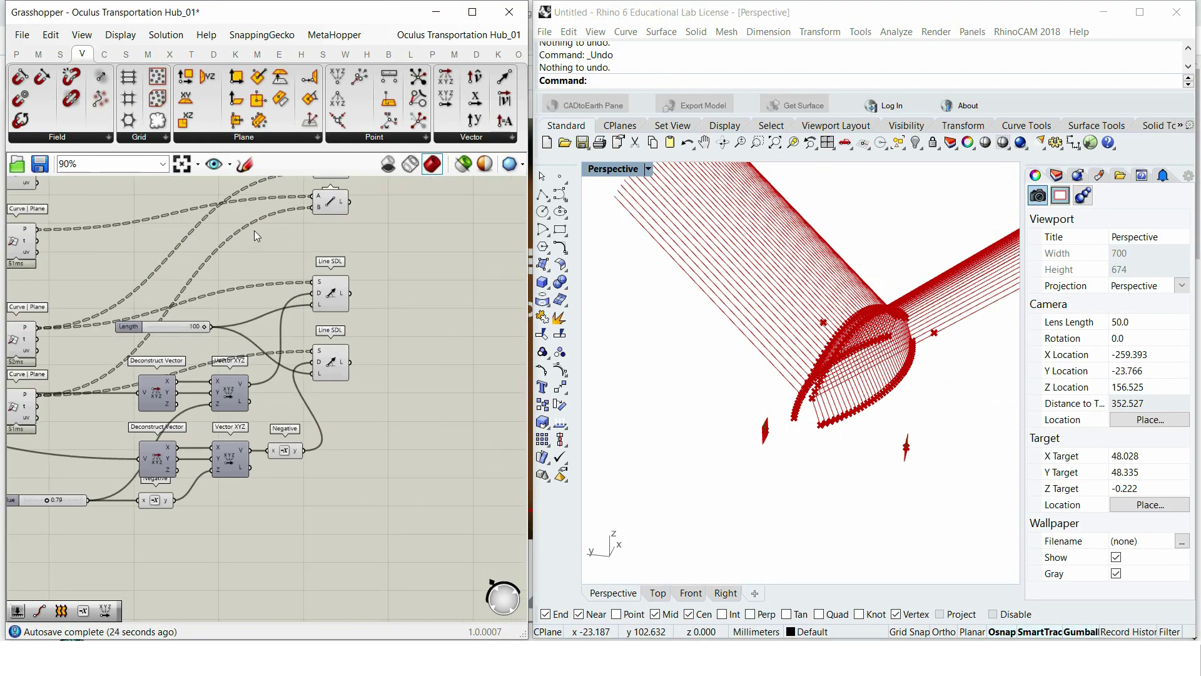
{"action": "left_click", "coordinate": [169, 53]}
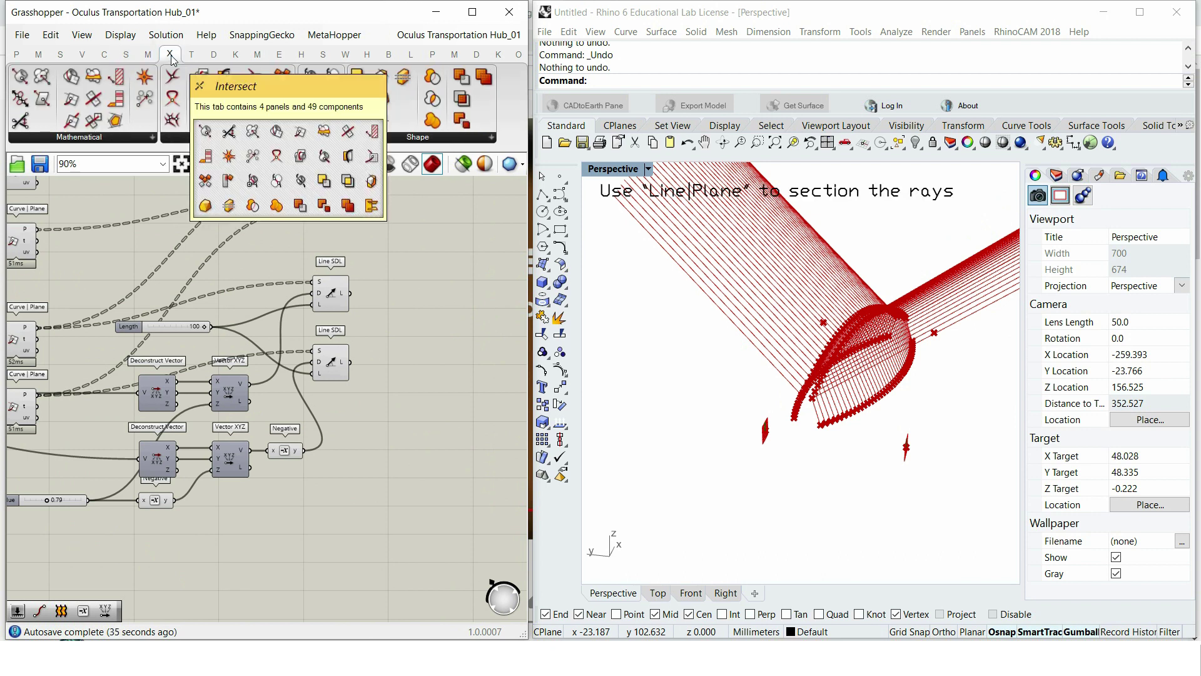
{"action": "left_click", "coordinate": [79, 136]}
{"action": "left_click", "coordinate": [83, 278]}
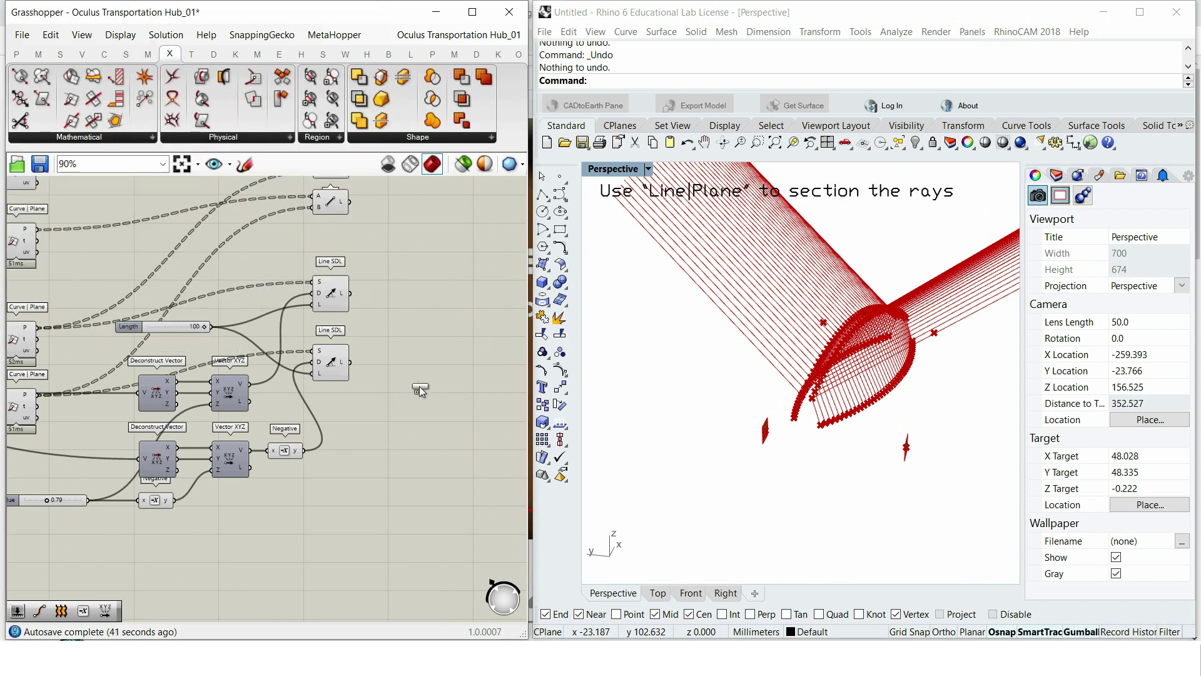
{"action": "left_click", "coordinate": [469, 358]}
{"action": "left_click_drag", "start_coordinate": [449, 361], "coordinate": [463, 311]}
{"action": "left_click_drag", "start_coordinate": [478, 270], "coordinate": [480, 368], "text": "alt"}
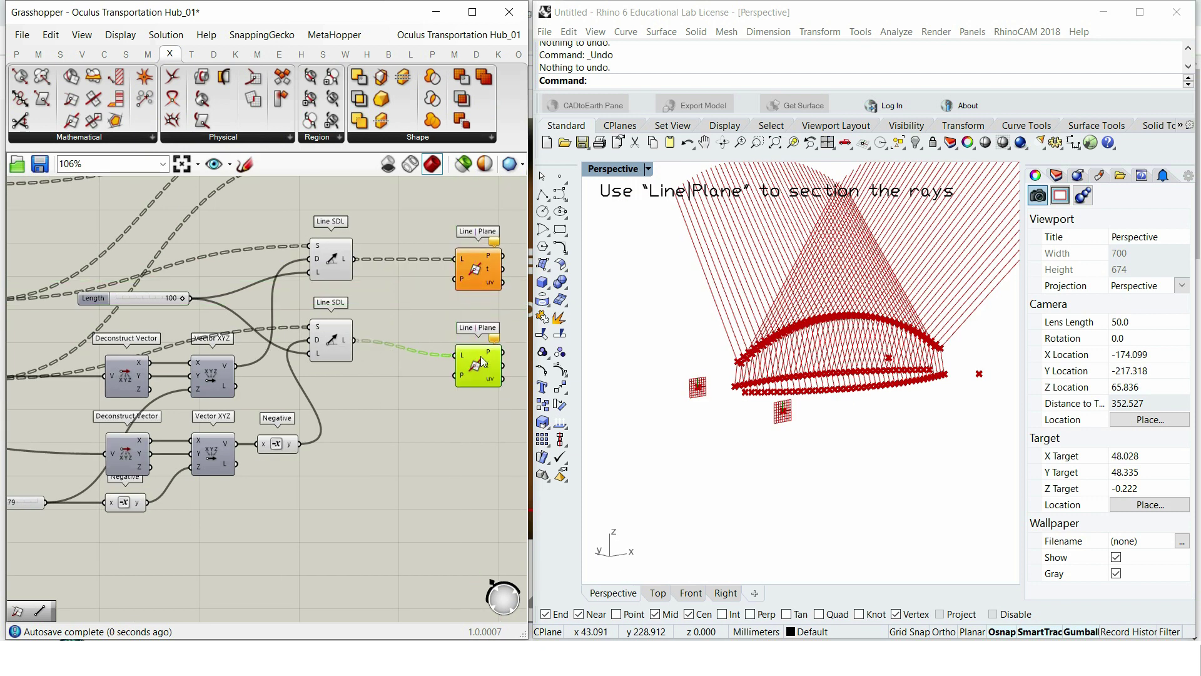
Step: Wire one Construct Plane's output into the P input of the lower Line | Plane component
{"action": "scroll", "coordinate": [482, 357], "scroll_direction": "down", "scroll_amount": 5}
{"action": "scroll", "coordinate": [156, 351], "scroll_direction": "up", "scroll_amount": 4}
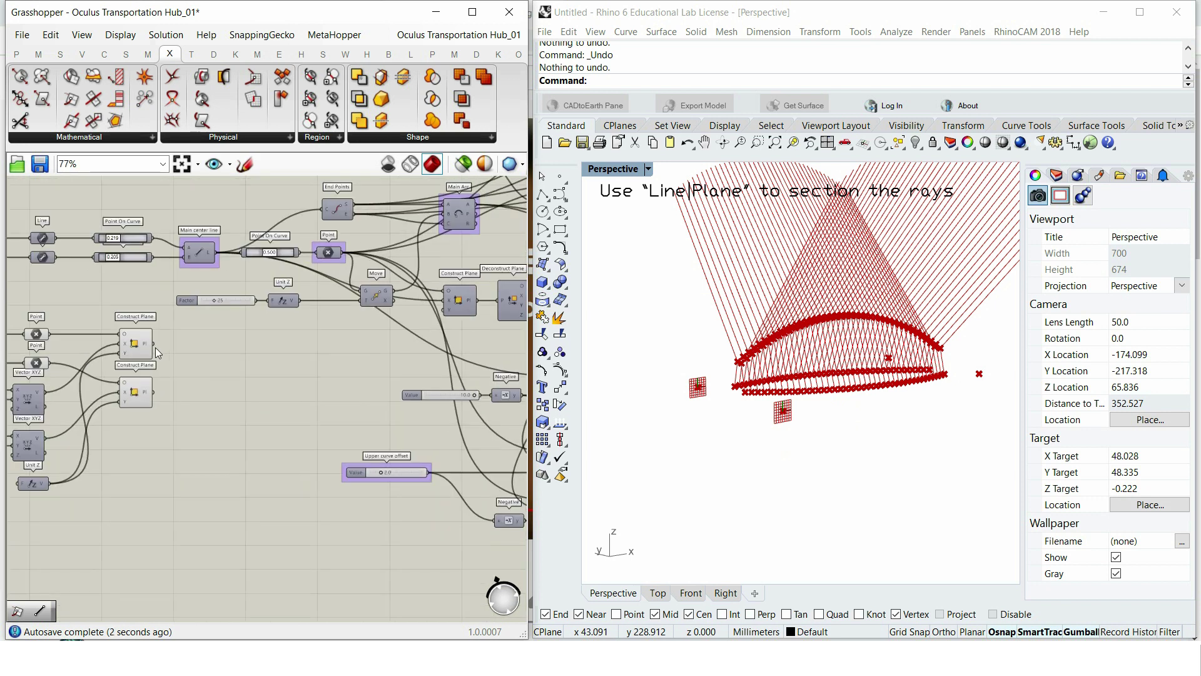
{"action": "scroll", "coordinate": [188, 355], "scroll_direction": "down", "scroll_amount": 7}
{"action": "left_click_drag", "start_coordinate": [183, 355], "coordinate": [375, 343]}
{"action": "scroll", "coordinate": [560, 364], "scroll_direction": "up", "scroll_amount": 8}
{"action": "scroll", "coordinate": [367, 332], "scroll_direction": "up", "scroll_amount": 14}
{"action": "scroll", "coordinate": [757, 407], "scroll_direction": "down", "scroll_amount": 14}
{"action": "scroll", "coordinate": [822, 377], "scroll_direction": "up", "scroll_amount": 6}
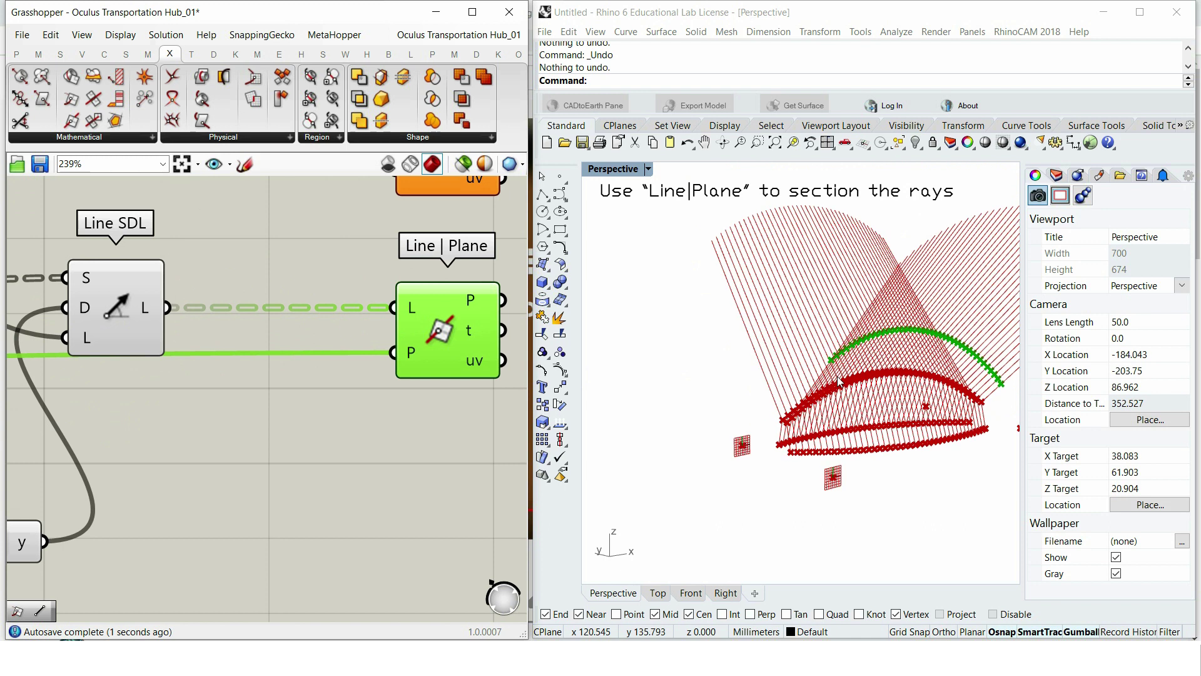
{"action": "right_click_drag", "start_coordinate": [826, 380], "coordinate": [897, 398]}
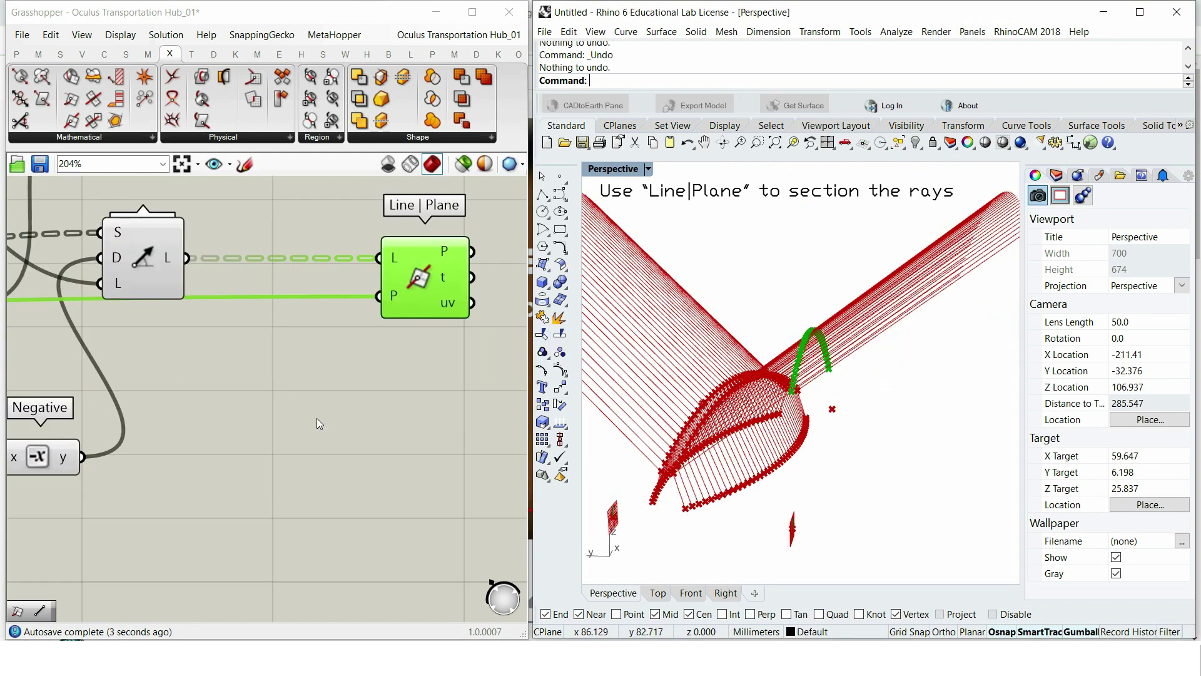
Step: Connect the other Construct Plane to the P input of the upper Line | Plane component
{"action": "scroll", "coordinate": [286, 362], "scroll_direction": "down", "scroll_amount": 3}
{"action": "right_click_drag", "start_coordinate": [310, 307], "coordinate": [323, 338]}
{"action": "left_click", "coordinate": [382, 245]}
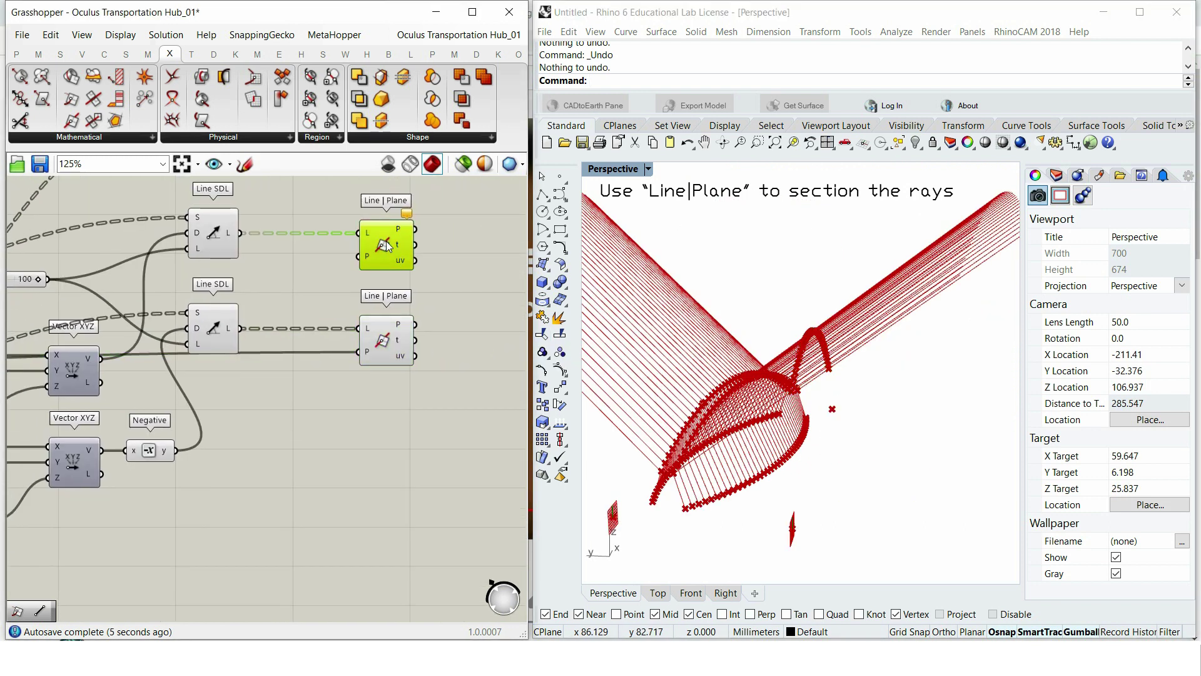
{"action": "scroll", "coordinate": [389, 353], "scroll_direction": "down", "scroll_amount": 9}
{"action": "scroll", "coordinate": [196, 378], "scroll_direction": "up", "scroll_amount": 4}
{"action": "scroll", "coordinate": [51, 381], "scroll_direction": "up", "scroll_amount": 5}
{"action": "scroll", "coordinate": [74, 367], "scroll_direction": "down", "scroll_amount": 6}
{"action": "left_click_drag", "start_coordinate": [58, 357], "coordinate": [465, 313]}
{"action": "scroll", "coordinate": [451, 319], "scroll_direction": "up", "scroll_amount": 6}
{"action": "scroll", "coordinate": [465, 313], "scroll_direction": "up", "scroll_amount": 2}
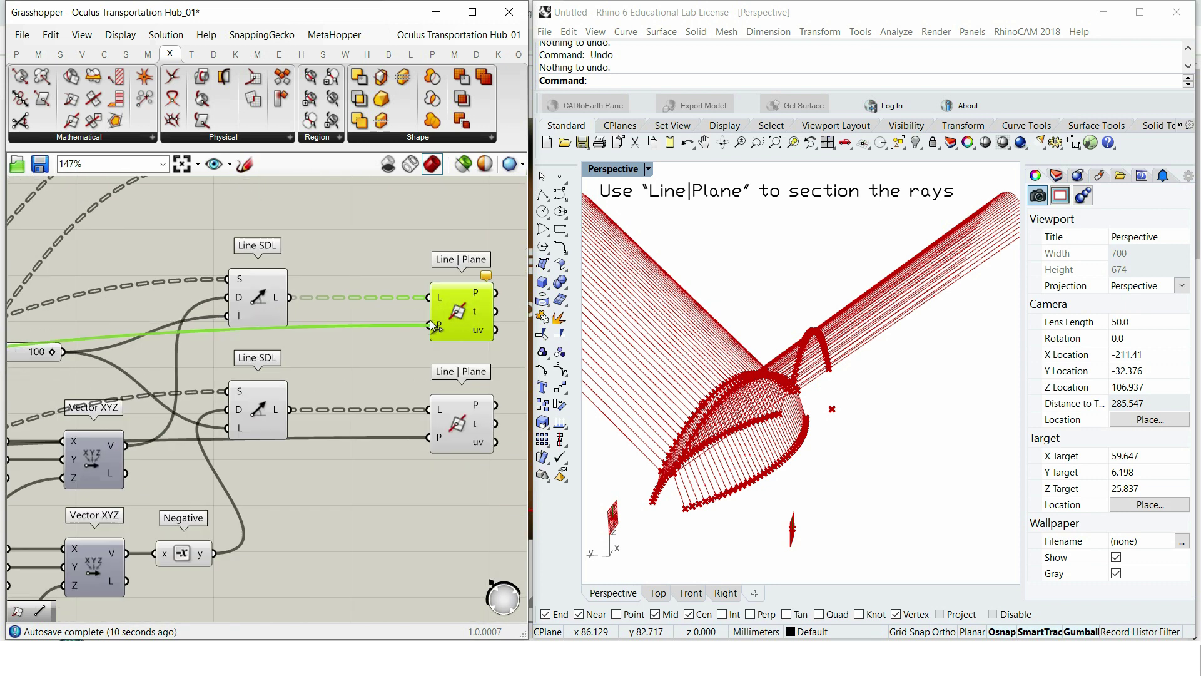
{"action": "right_click_drag", "start_coordinate": [809, 348], "coordinate": [784, 351]}
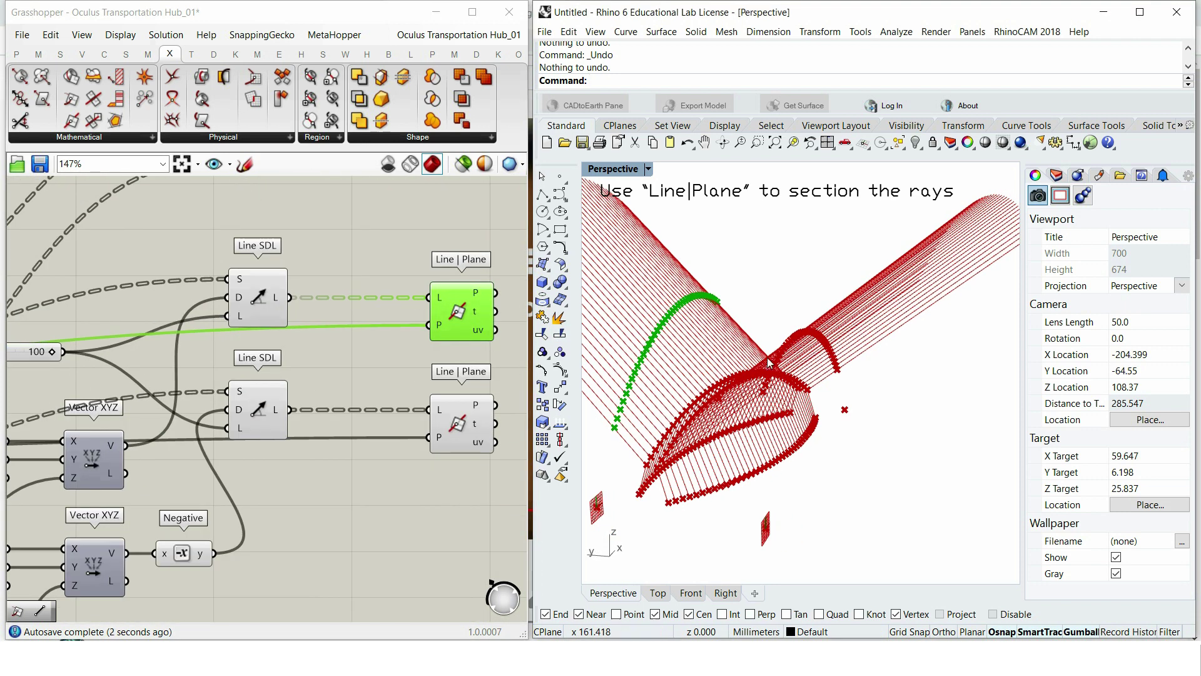
Step: Rotate one cutting plane by setting the lower Vector XYZ's Y component to 0.03 and X component to 0.32
{"action": "scroll", "coordinate": [180, 334], "scroll_direction": "down", "scroll_amount": 12}
{"action": "right_click_drag", "start_coordinate": [194, 355], "coordinate": [332, 336]}
{"action": "scroll", "coordinate": [333, 336], "scroll_direction": "up", "scroll_amount": 12}
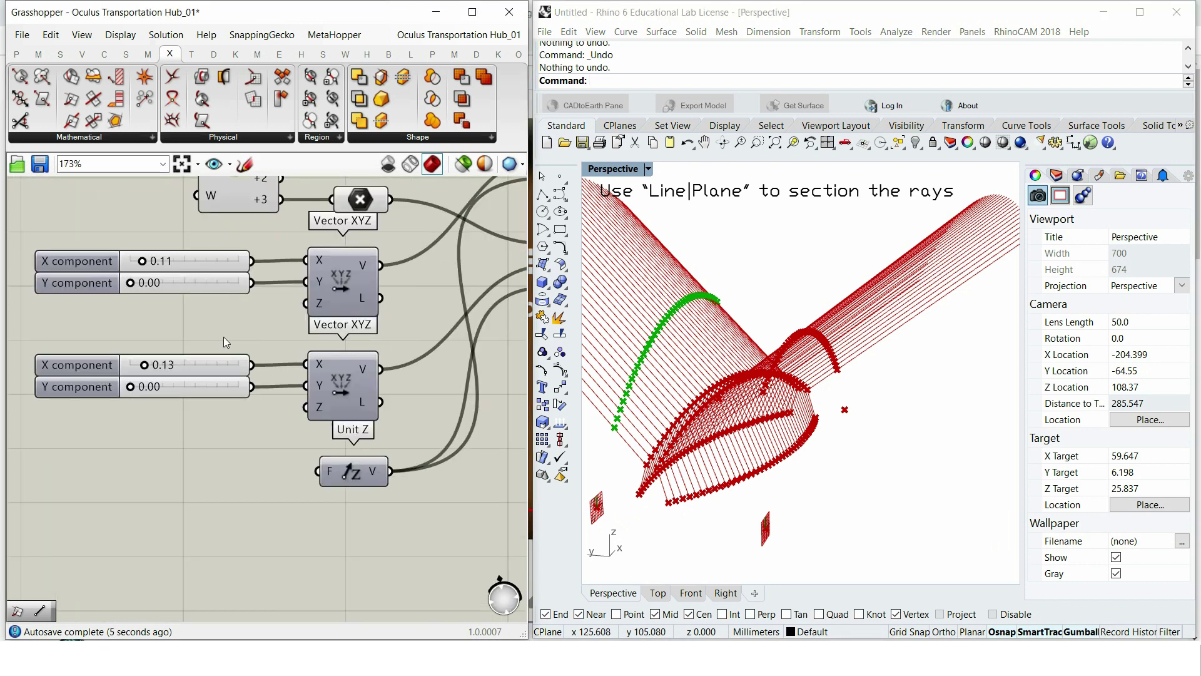
{"action": "left_click_drag", "start_coordinate": [121, 438], "coordinate": [126, 437]}
{"action": "right_click_drag", "start_coordinate": [600, 441], "coordinate": [634, 449]}
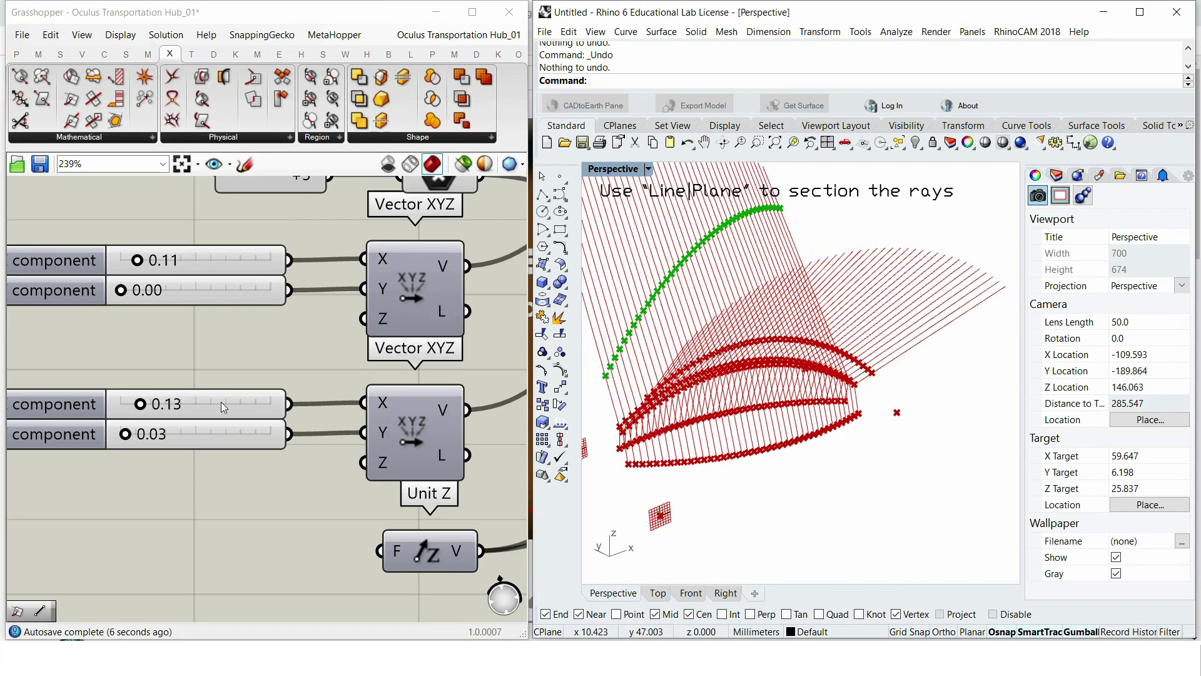
{"action": "scroll", "coordinate": [126, 436], "scroll_direction": "up", "scroll_amount": 4}
{"action": "left_click_drag", "start_coordinate": [160, 373], "coordinate": [182, 373]}
{"action": "right_click_drag", "start_coordinate": [651, 376], "coordinate": [815, 376]}
{"action": "left_click_drag", "start_coordinate": [182, 373], "coordinate": [223, 376]}
{"action": "right_click_drag", "start_coordinate": [819, 382], "coordinate": [552, 379]}
{"action": "scroll", "coordinate": [373, 330], "scroll_direction": "down", "scroll_amount": 1}
{"action": "scroll", "coordinate": [344, 336], "scroll_direction": "down", "scroll_amount": 16}
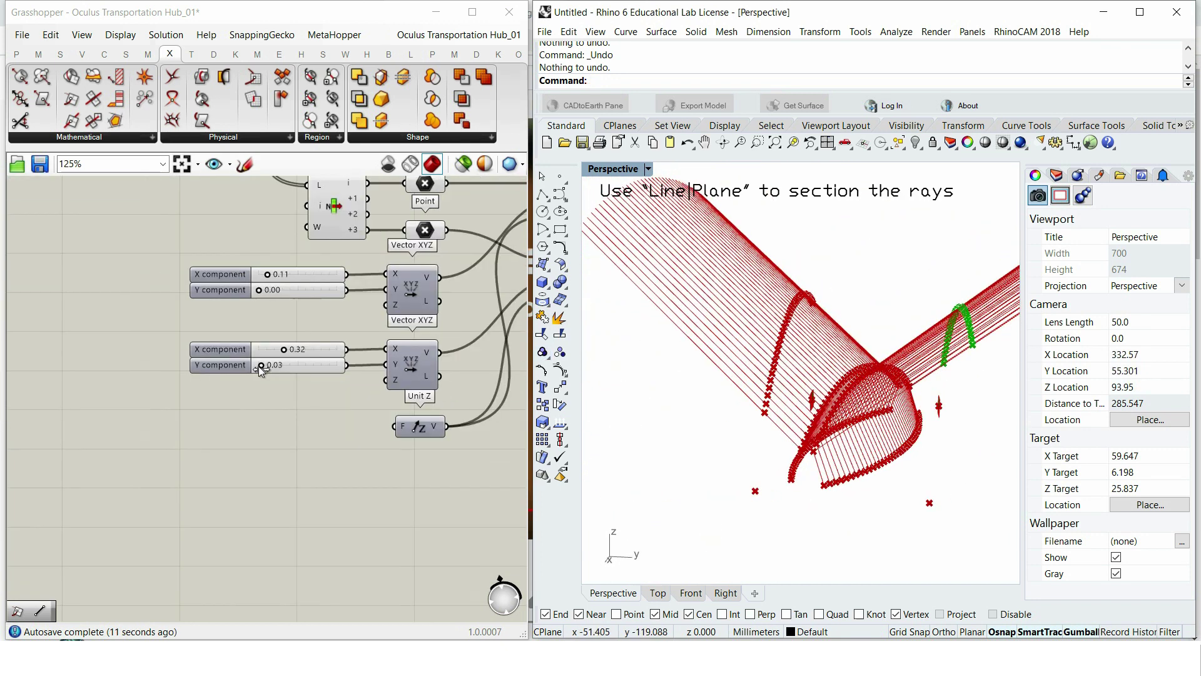
Step: Turn off the preview of the section-plane components, including the points, Vector XYZs, Unit Z and Construct Planes
{"action": "scroll", "coordinate": [343, 354], "scroll_direction": "up", "scroll_amount": 4}
{"action": "left_click_drag", "start_coordinate": [246, 407], "coordinate": [118, 293]}
{"action": "right_click", "coordinate": [225, 416]}
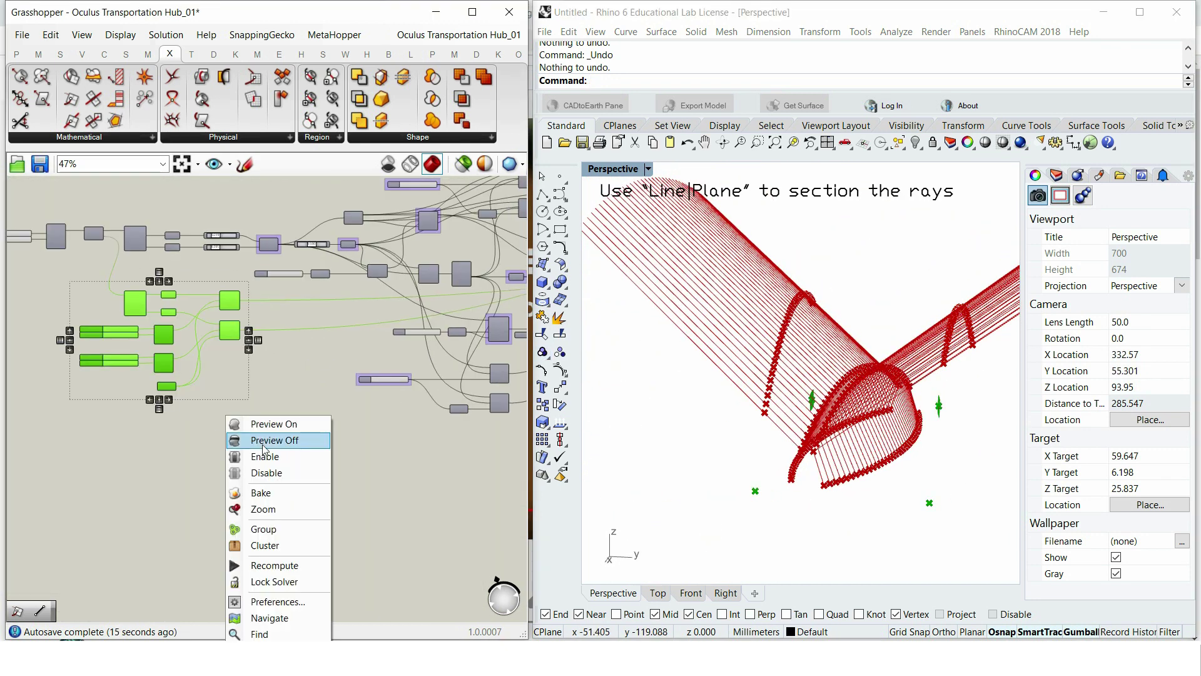
{"action": "left_click", "coordinate": [275, 439]}
{"action": "scroll", "coordinate": [434, 397], "scroll_direction": "up", "scroll_amount": 4}
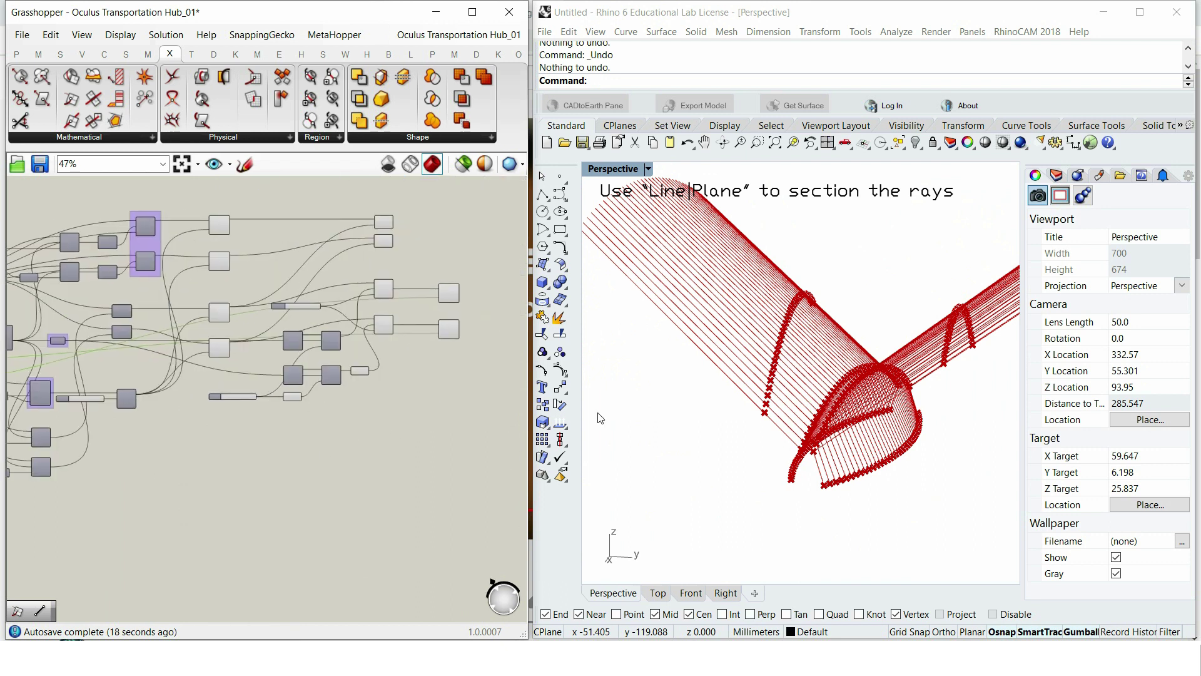
Step: Turn off the preview of both Line SDL components that generate the long rays
{"action": "scroll", "coordinate": [388, 373], "scroll_direction": "down", "scroll_amount": 2}
{"action": "left_click_drag", "start_coordinate": [415, 430], "coordinate": [374, 321]}
{"action": "right_click", "coordinate": [432, 300]}
{"action": "left_click", "coordinate": [470, 323]}
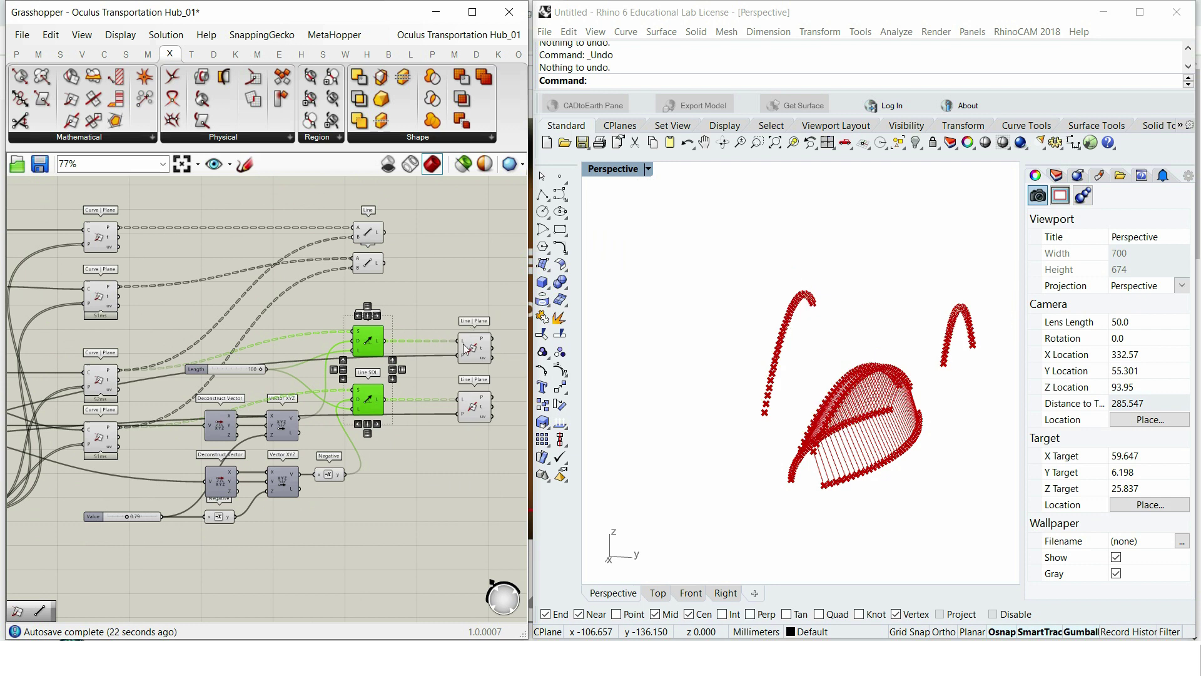
Step: Add Line components connecting the Curve | Plane points to the Line | Plane intersection points
{"action": "right_click_drag", "start_coordinate": [466, 350], "coordinate": [427, 328]}
{"action": "double_click", "coordinate": [373, 470]}
{"action": "type", "text": "line"}
{"action": "key", "text": "Return"}
{"action": "left_click_drag", "start_coordinate": [361, 461], "coordinate": [504, 307]}
{"action": "left_click", "coordinate": [58, 355]}
{"action": "left_click_drag", "start_coordinate": [346, 317], "coordinate": [491, 302]}
{"action": "scroll", "coordinate": [374, 302], "scroll_direction": "up", "scroll_amount": 3}
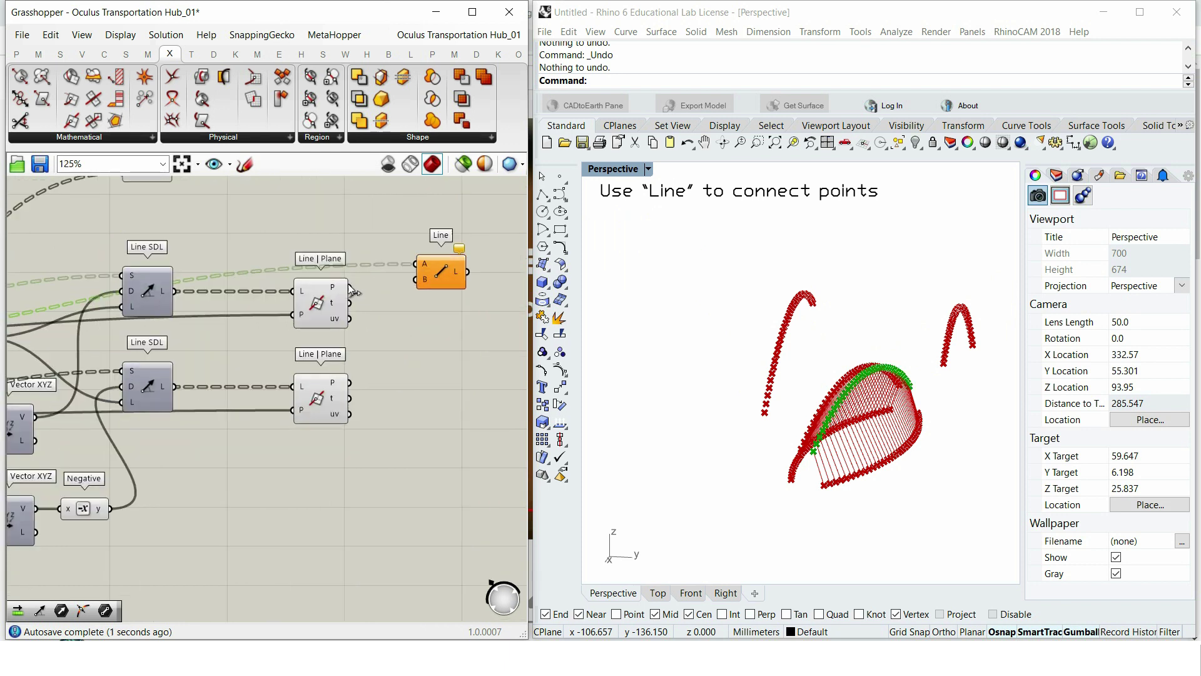
{"action": "left_click_drag", "start_coordinate": [426, 284], "coordinate": [387, 362]}
{"action": "scroll", "coordinate": [316, 365], "scroll_direction": "down", "scroll_amount": 2}
Step: Add two Move components below the Line | Plane pair and wire the two lower Curve | Plane P outputs into their G inputs
{"action": "right_click_drag", "start_coordinate": [170, 438], "coordinate": [414, 369]}
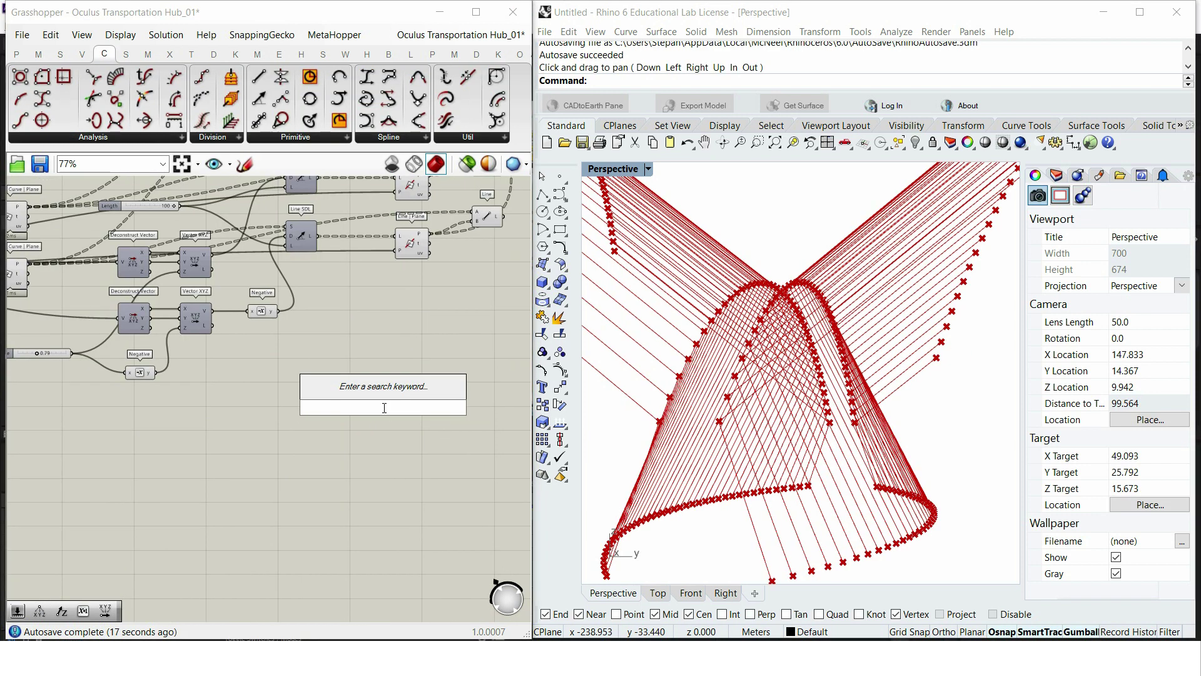
{"action": "type", "text": "move"}
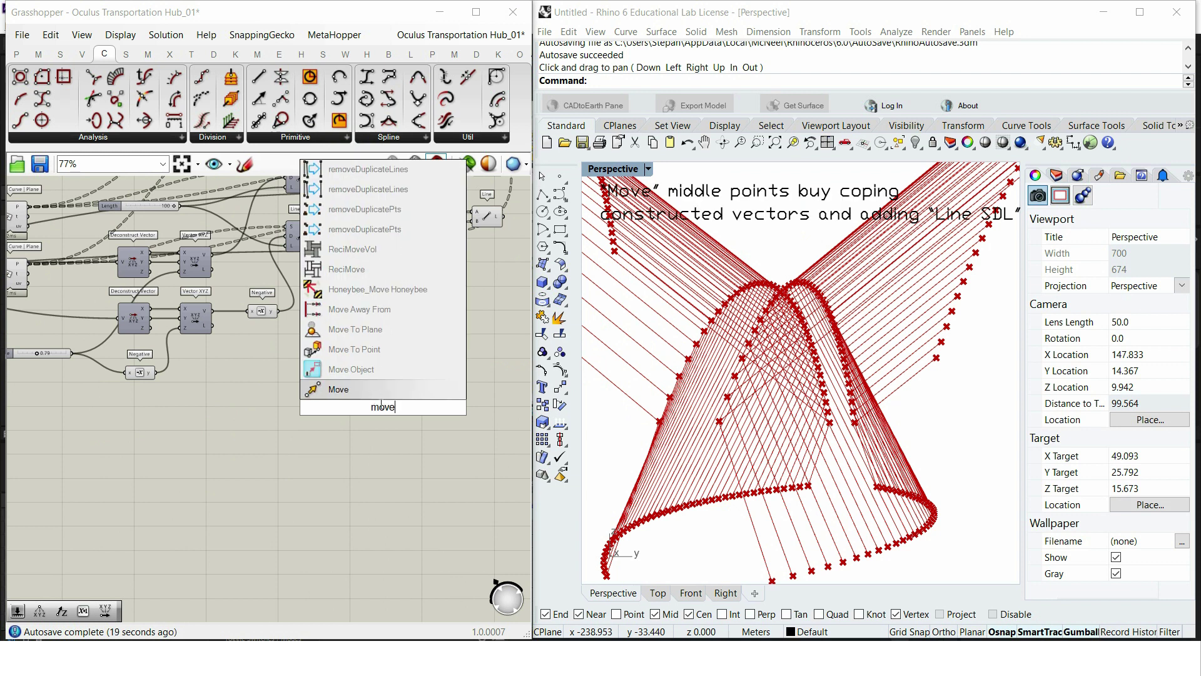
{"action": "key", "text": "Return"}
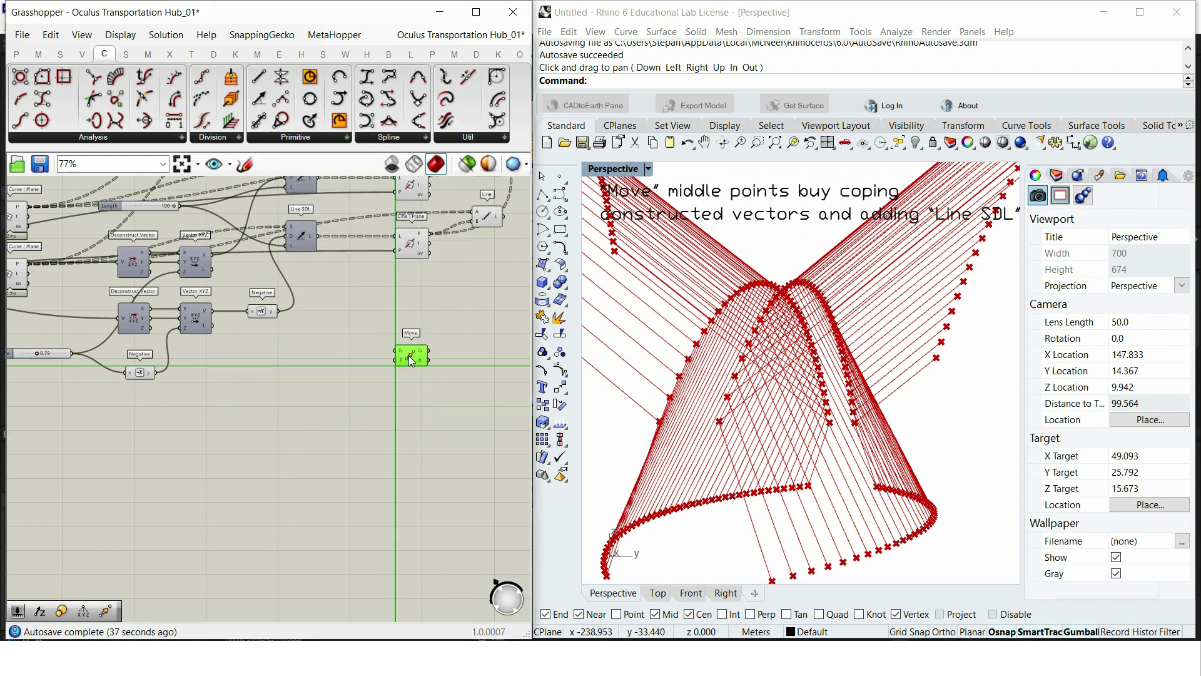
{"action": "key", "text": "ctrl+v"}
{"action": "left_click_drag", "start_coordinate": [35, 212], "coordinate": [403, 391]}
Step: Duplicate the lower Deconstruct Vector, Vector XYZ, Negative and Value slider group below the original and align the copied Negative
{"action": "right_click_drag", "start_coordinate": [154, 396], "coordinate": [222, 394]}
{"action": "left_click_drag", "start_coordinate": [341, 410], "coordinate": [130, 306]}
{"action": "left_click_drag", "start_coordinate": [200, 324], "coordinate": [220, 444], "text": "alt"}
{"action": "left_click_drag", "start_coordinate": [203, 473], "coordinate": [195, 453]}
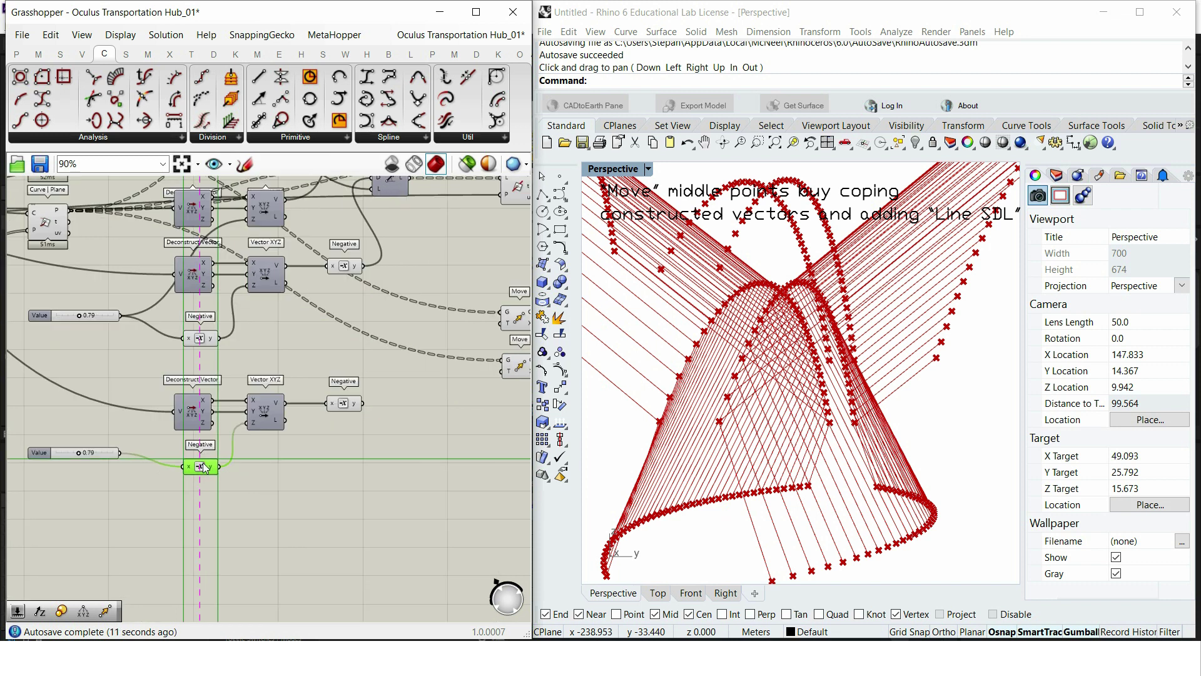
Step: Add a Line SDL component to the right of the duplicated vector group
{"action": "right_click_drag", "start_coordinate": [350, 339], "coordinate": [294, 412]}
{"action": "double_click", "coordinate": [343, 520]}
{"action": "type", "text": "line"}
{"action": "left_click", "coordinate": [332, 467]}
{"action": "left_click_drag", "start_coordinate": [336, 521], "coordinate": [350, 465]}
{"action": "left_click", "coordinate": [287, 475]}
Step: Copy the vector group again below, delete the copy's lower Negative and wire its slider straight into the Vector XYZ's Z input
{"action": "right_click_drag", "start_coordinate": [243, 567], "coordinate": [314, 474]}
{"action": "left_click_drag", "start_coordinate": [337, 475], "coordinate": [90, 380]}
{"action": "key", "text": "ctrl+c"}
{"action": "key", "text": "ctrl+v"}
{"action": "left_click_drag", "start_coordinate": [280, 407], "coordinate": [279, 512]}
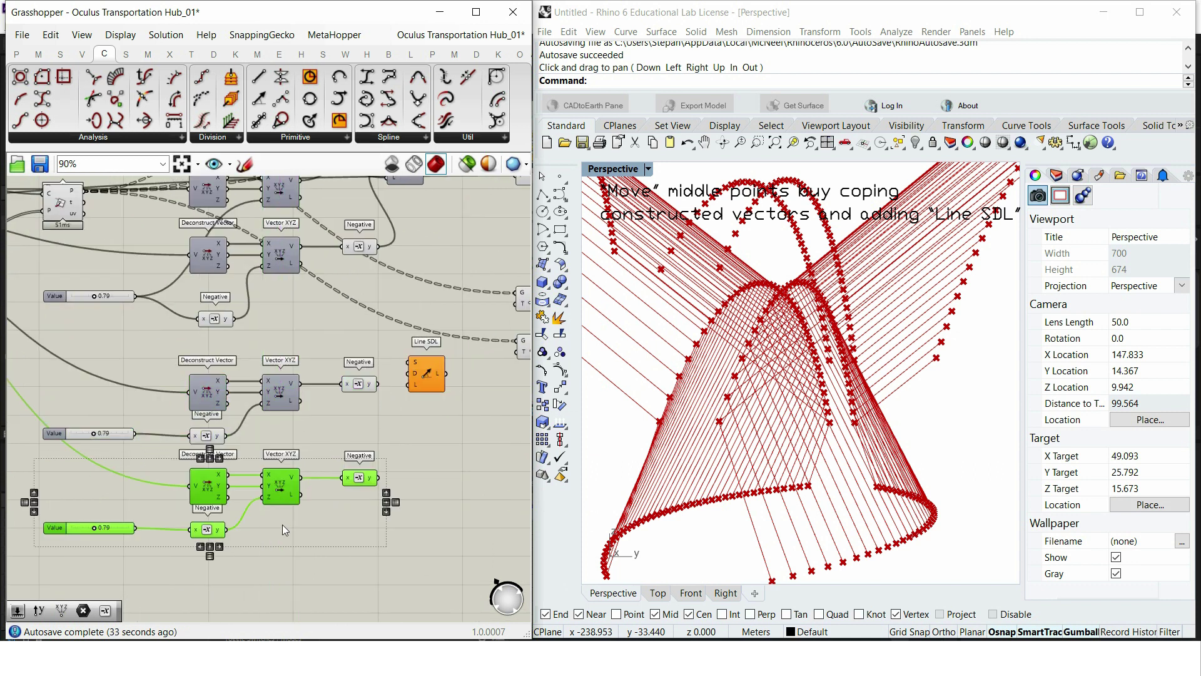
{"action": "left_click", "coordinate": [232, 531]}
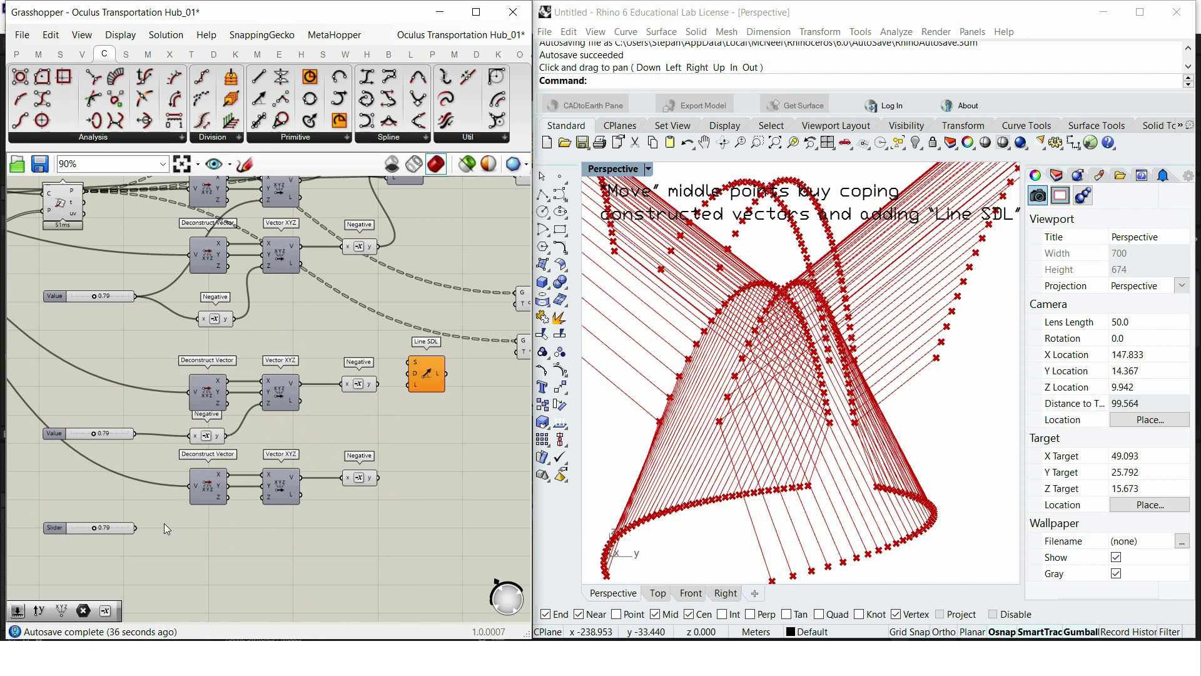
{"action": "left_click_drag", "start_coordinate": [135, 528], "coordinate": [261, 498]}
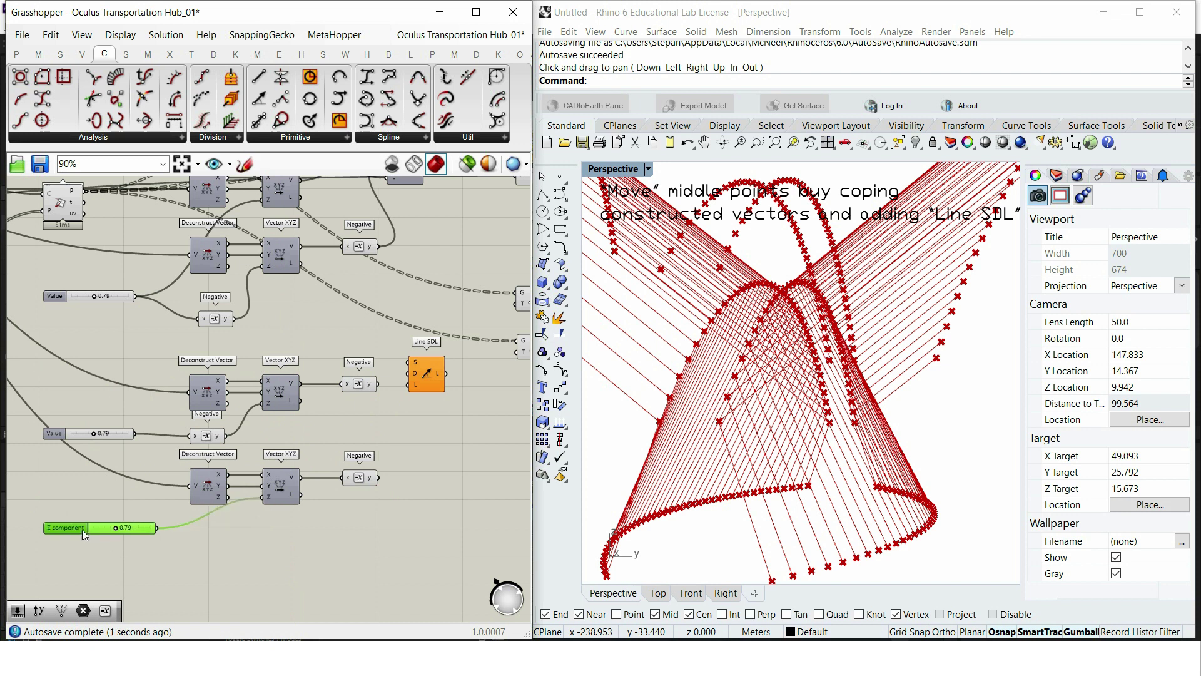
Step: Delete the upper copy's output Negative, then wire its Vector XYZ into the Line SDL's D input and Curve | Plane points into S
{"action": "left_click", "coordinate": [354, 387]}
{"action": "right_click_drag", "start_coordinate": [389, 410], "coordinate": [344, 428]}
{"action": "left_click_drag", "start_coordinate": [256, 401], "coordinate": [344, 396]}
{"action": "right_click_drag", "start_coordinate": [281, 354], "coordinate": [279, 386]}
{"action": "left_click_drag", "start_coordinate": [92, 272], "coordinate": [369, 413]}
Step: Add a 3.0 number slider to the new Line SDL's length input and connect the L output to the upper Move's T input
{"action": "right_click_drag", "start_coordinate": [284, 485], "coordinate": [279, 433]}
{"action": "double_click", "coordinate": [279, 434]}
{"action": "type", "text": "3"}
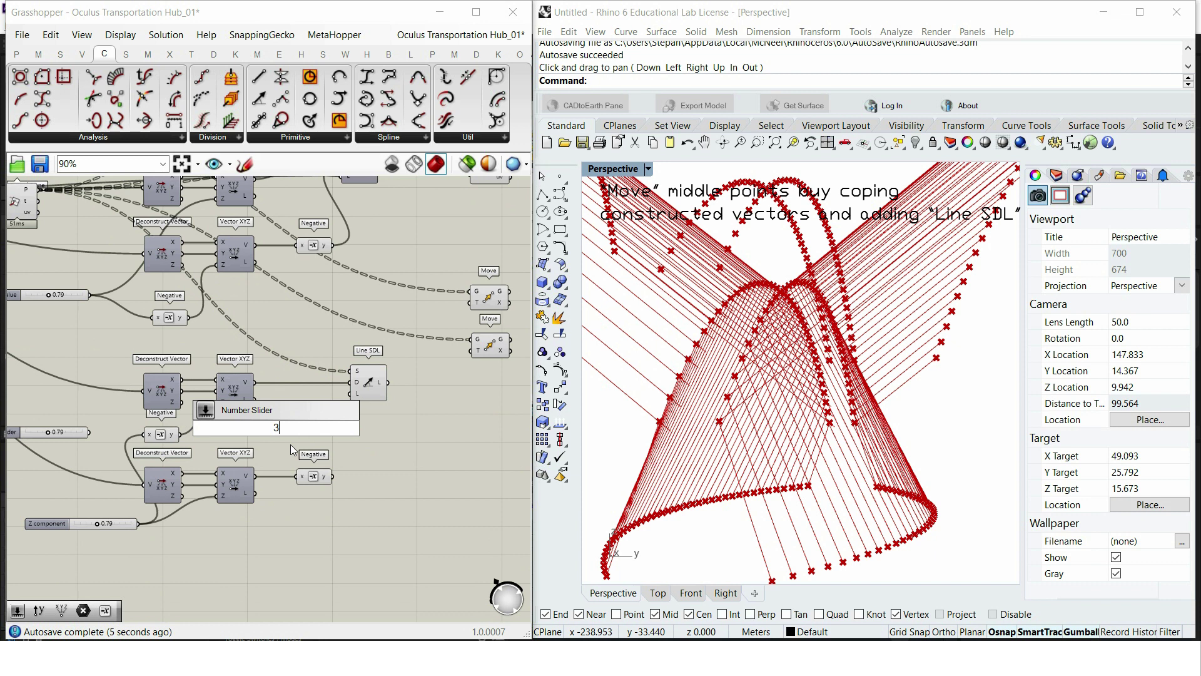
{"action": "key", "text": "Return"}
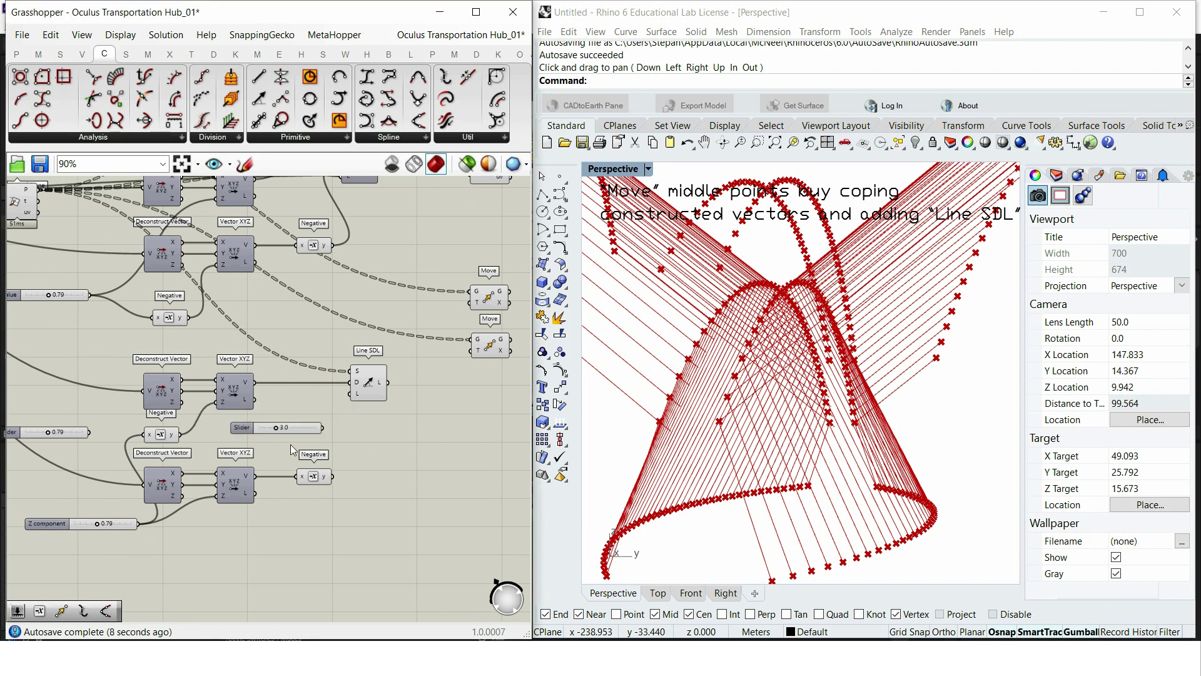
{"action": "scroll", "coordinate": [316, 442], "scroll_direction": "up", "scroll_amount": 2}
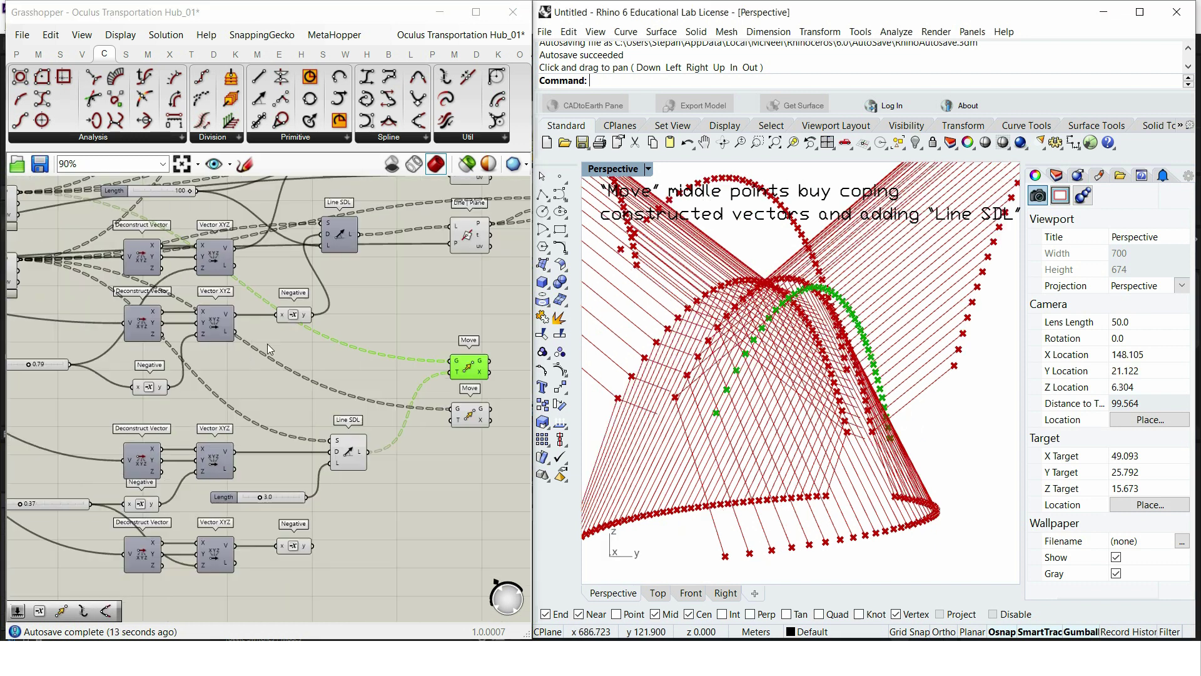
Step: Rewire the new Line SDL's S input to the upper of the two Curve | Plane components and duplicate the Line SDL below
{"action": "left_click", "coordinate": [348, 454]}
{"action": "right_click_drag", "start_coordinate": [205, 366], "coordinate": [249, 393]}
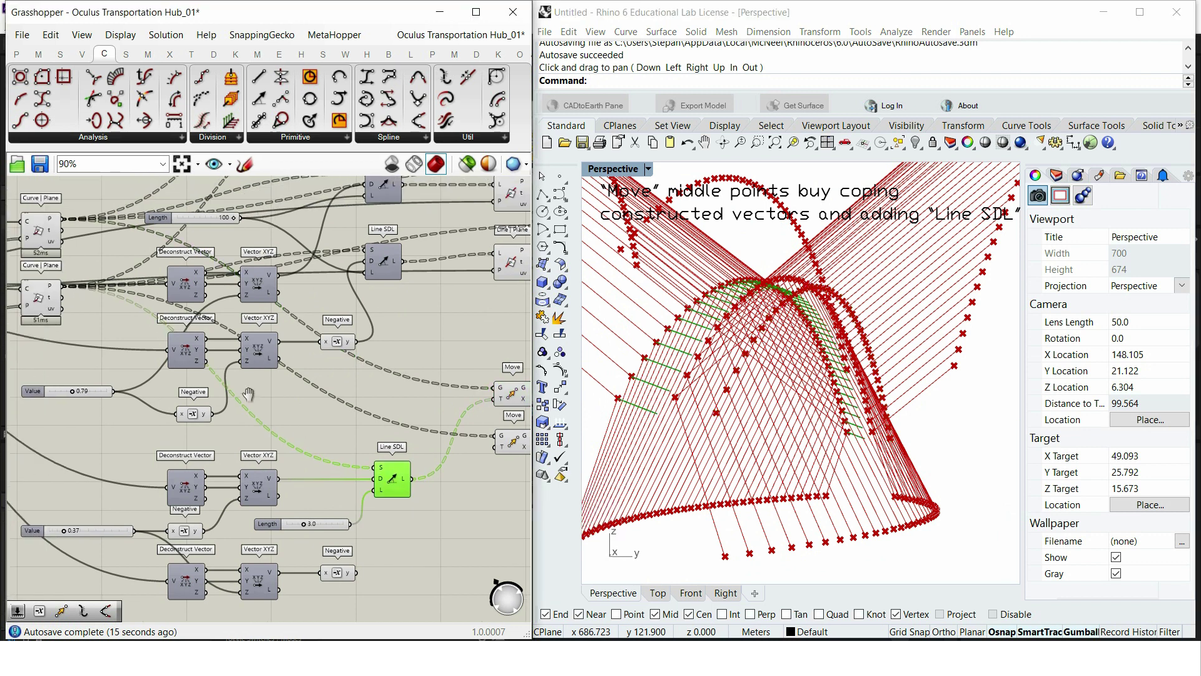
{"action": "left_click_drag", "start_coordinate": [62, 219], "coordinate": [376, 467]}
{"action": "right_click_drag", "start_coordinate": [443, 484], "coordinate": [369, 429]}
{"action": "left_click_drag", "start_coordinate": [319, 414], "coordinate": [329, 498], "text": "alt"}
{"action": "right_click_drag", "start_coordinate": [328, 498], "coordinate": [416, 547]}
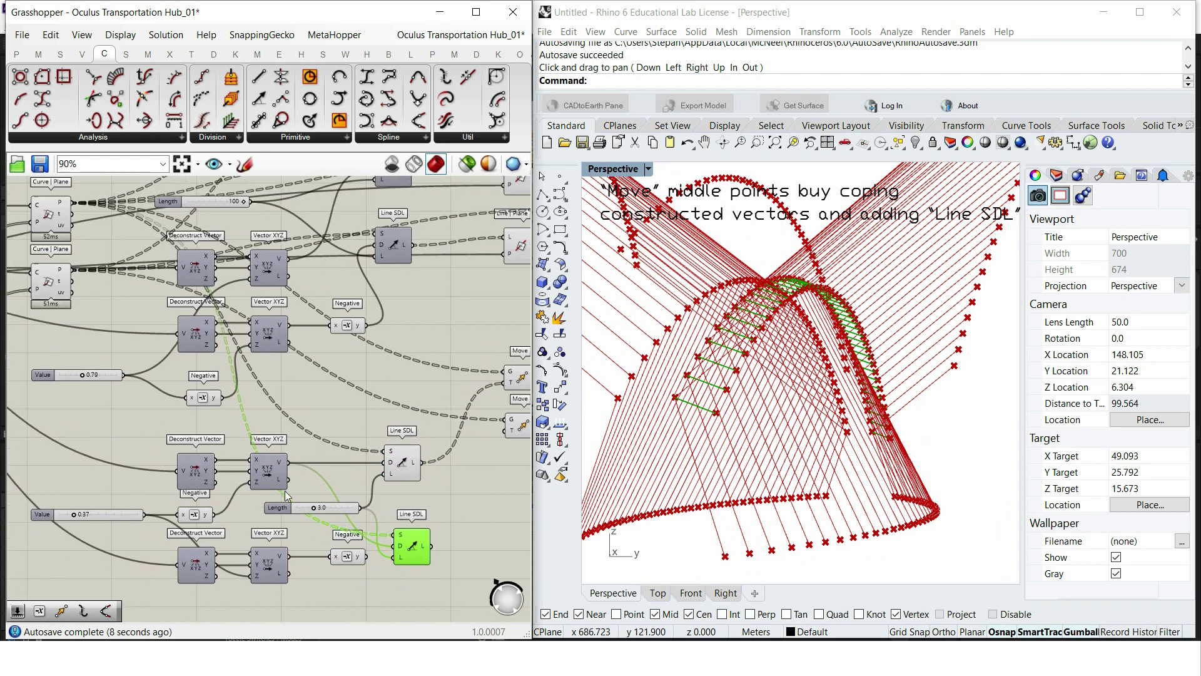
Step: Wire the lower Curve | Plane points and the Negative output into the duplicate Line SDL, and its output into the lower Move's T
{"action": "left_click_drag", "start_coordinate": [74, 272], "coordinate": [395, 536]}
{"action": "right_click_drag", "start_coordinate": [438, 517], "coordinate": [375, 474]}
{"action": "scroll", "coordinate": [376, 474], "scroll_direction": "up", "scroll_amount": 2}
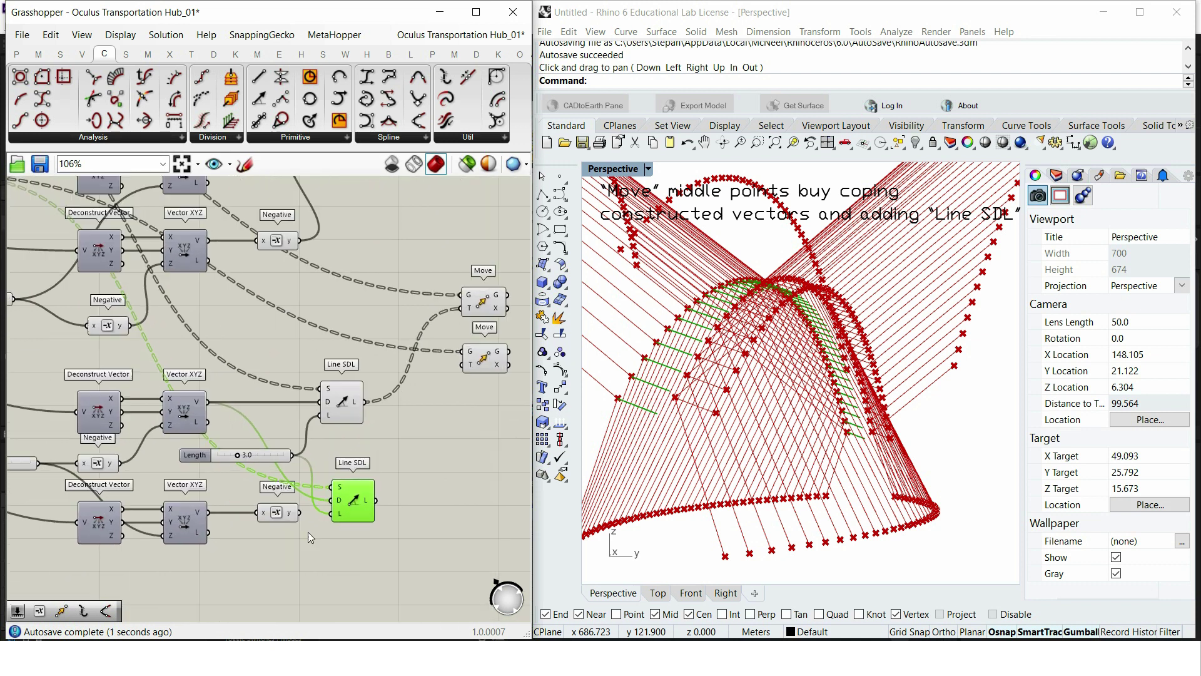
{"action": "left_click_drag", "start_coordinate": [313, 520], "coordinate": [333, 501]}
{"action": "right_click_drag", "start_coordinate": [397, 477], "coordinate": [277, 520]}
{"action": "left_click_drag", "start_coordinate": [337, 381], "coordinate": [354, 388]}
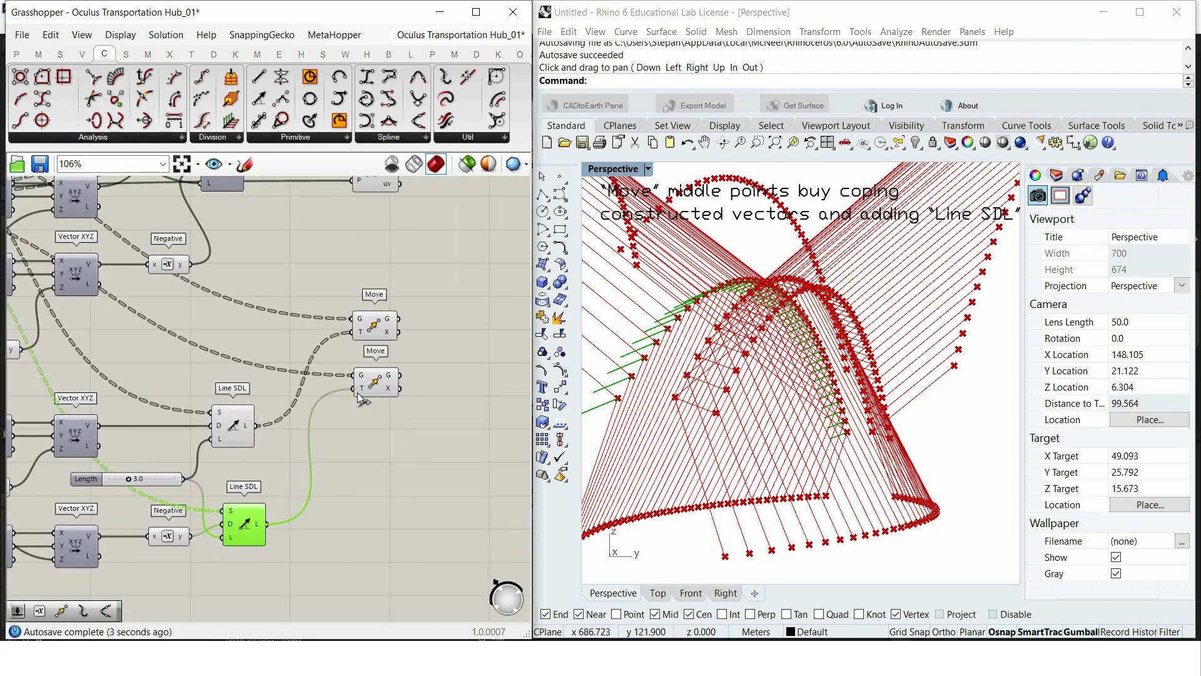
Step: Turn off the preview of the two new Line SDL components and select both Moves to inspect the shifted points
{"action": "scroll", "coordinate": [362, 456], "scroll_direction": "down", "scroll_amount": 4}
{"action": "left_click_drag", "start_coordinate": [395, 538], "coordinate": [276, 394]}
{"action": "middle_click", "coordinate": [300, 340]}
{"action": "left_click", "coordinate": [341, 364]}
{"action": "scroll", "coordinate": [486, 355], "scroll_direction": "up", "scroll_amount": 5}
{"action": "left_click_drag", "start_coordinate": [495, 390], "coordinate": [452, 309]}
{"action": "right_click_drag", "start_coordinate": [798, 374], "coordinate": [882, 362]}
Step: Adjust the Value slider of the copied vector groups and keep the Length slider at 3.0 for the moved middle points
{"action": "scroll", "coordinate": [205, 478], "scroll_direction": "down", "scroll_amount": 2}
{"action": "right_click_drag", "start_coordinate": [206, 479], "coordinate": [338, 398]}
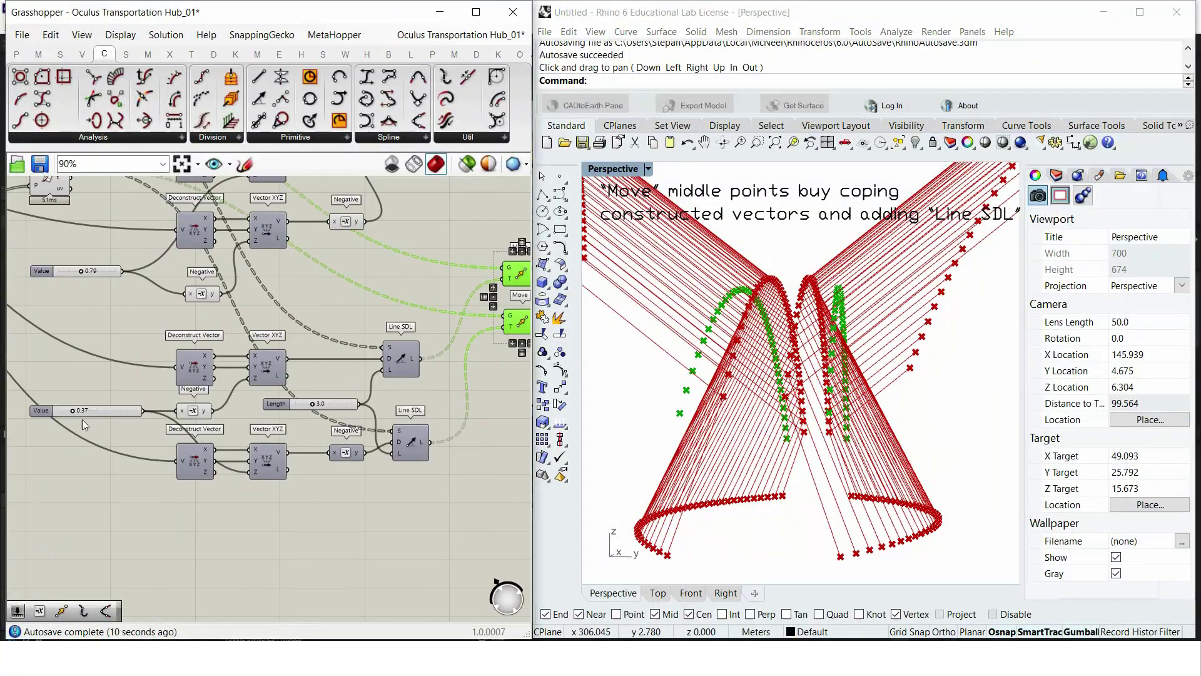
{"action": "scroll", "coordinate": [75, 411], "scroll_direction": "up", "scroll_amount": 5}
{"action": "mouse_move", "coordinate": [67, 410]}
{"action": "left_mouse_down"}
{"action": "mouse_move", "coordinate": [48, 401]}
{"action": "mouse_move", "coordinate": [68, 401]}
{"action": "left_mouse_up"}
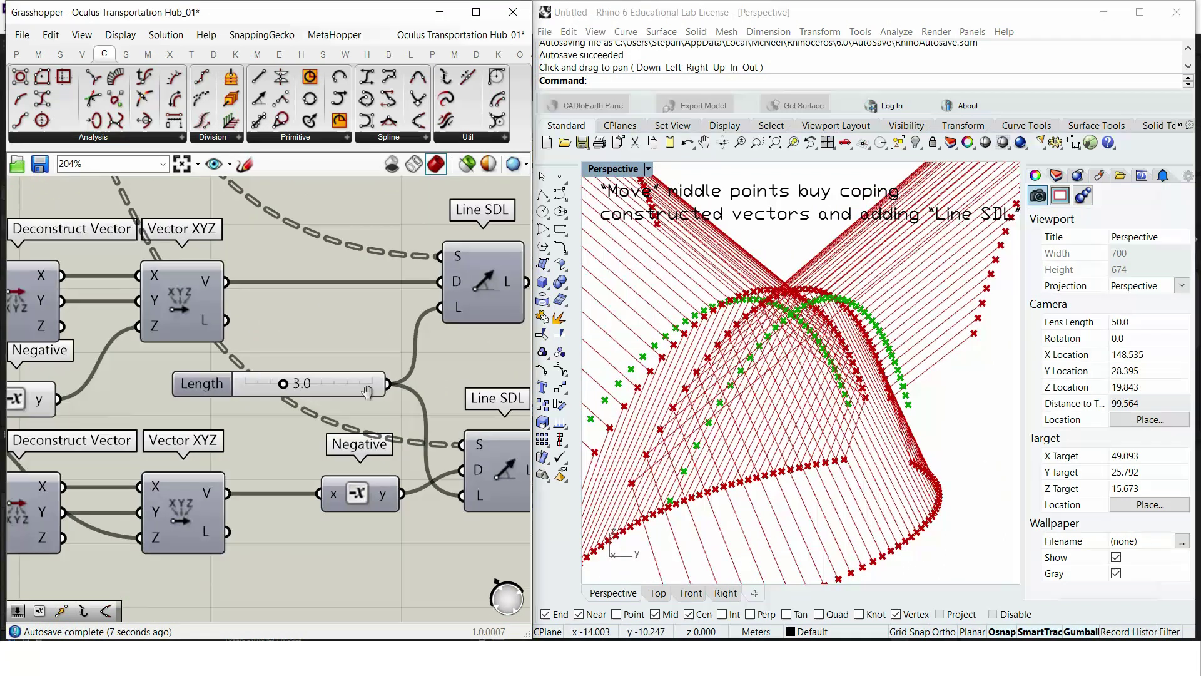
{"action": "right_click_drag", "start_coordinate": [306, 393], "coordinate": [238, 382]}
{"action": "mouse_move", "coordinate": [215, 374]}
{"action": "left_mouse_down"}
{"action": "mouse_move", "coordinate": [259, 372]}
{"action": "mouse_move", "coordinate": [215, 375]}
{"action": "left_mouse_up"}
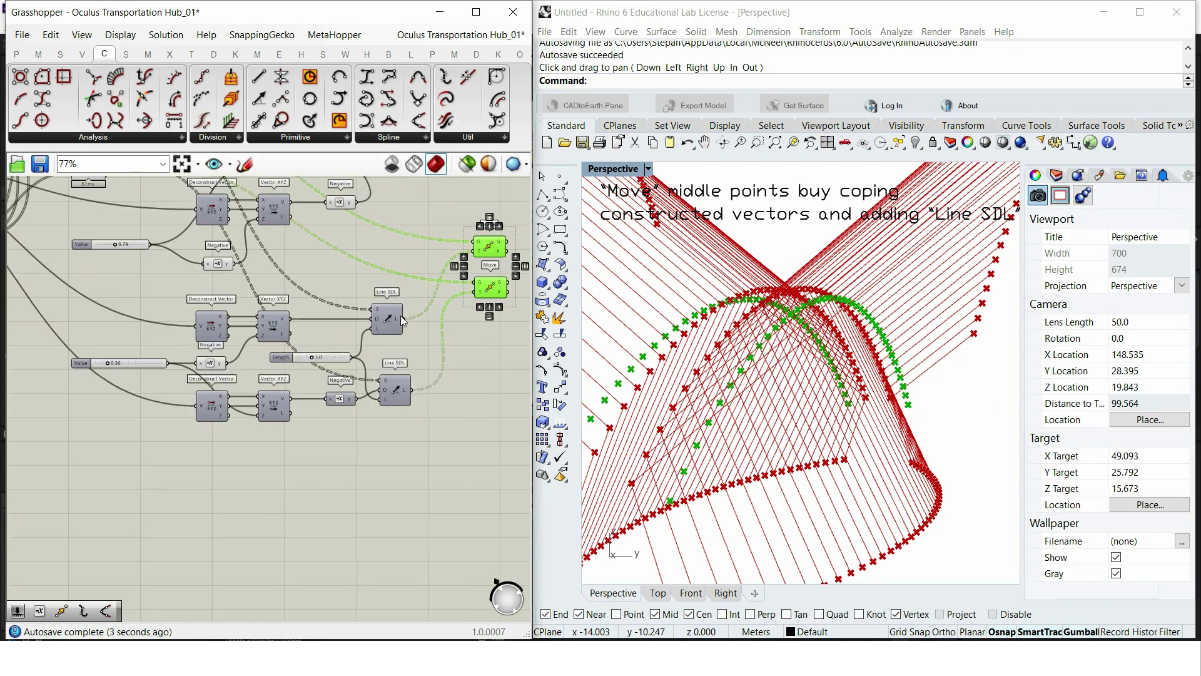
Step: Add two Move components, one above the other, near the upper pair of Curve | Plane components
{"action": "right_click_drag", "start_coordinate": [440, 408], "coordinate": [429, 384]}
{"action": "scroll", "coordinate": [388, 375], "scroll_direction": "down", "scroll_amount": 3}
{"action": "scroll", "coordinate": [247, 349], "scroll_direction": "up", "scroll_amount": 4}
{"action": "right_click_drag", "start_coordinate": [290, 316], "coordinate": [210, 321]}
{"action": "double_click", "coordinate": [211, 320]}
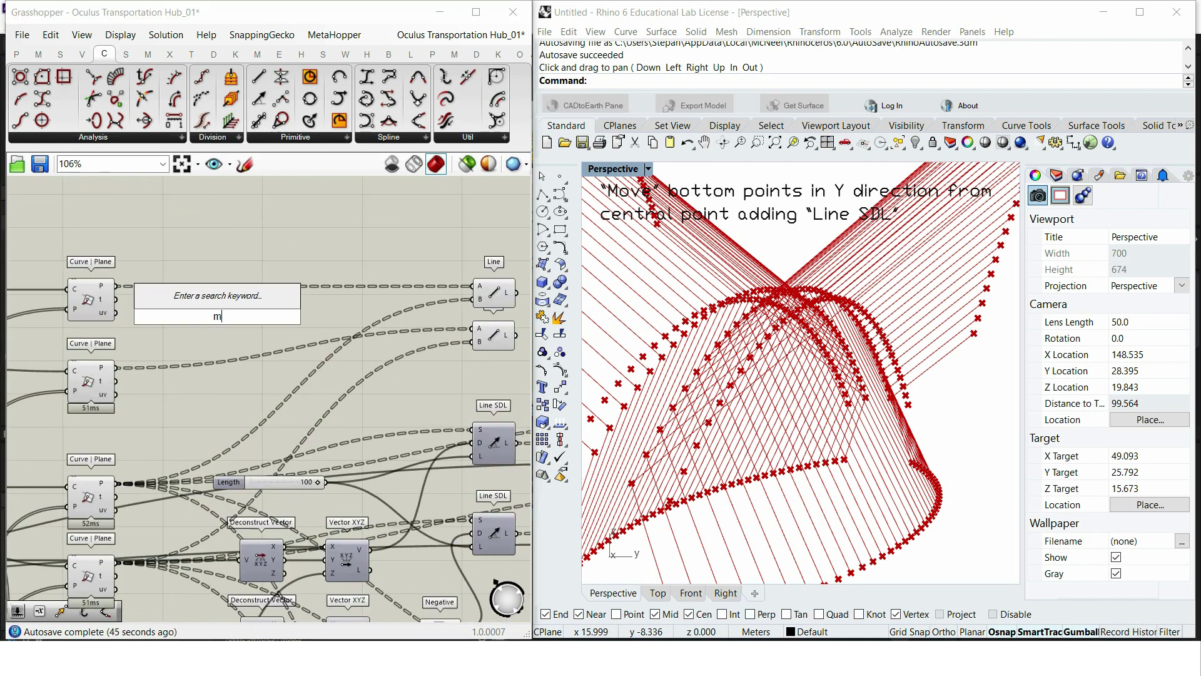
{"action": "type", "text": "mov"}
{"action": "left_click", "coordinate": [201, 278]}
{"action": "left_click_drag", "start_coordinate": [217, 314], "coordinate": [316, 256]}
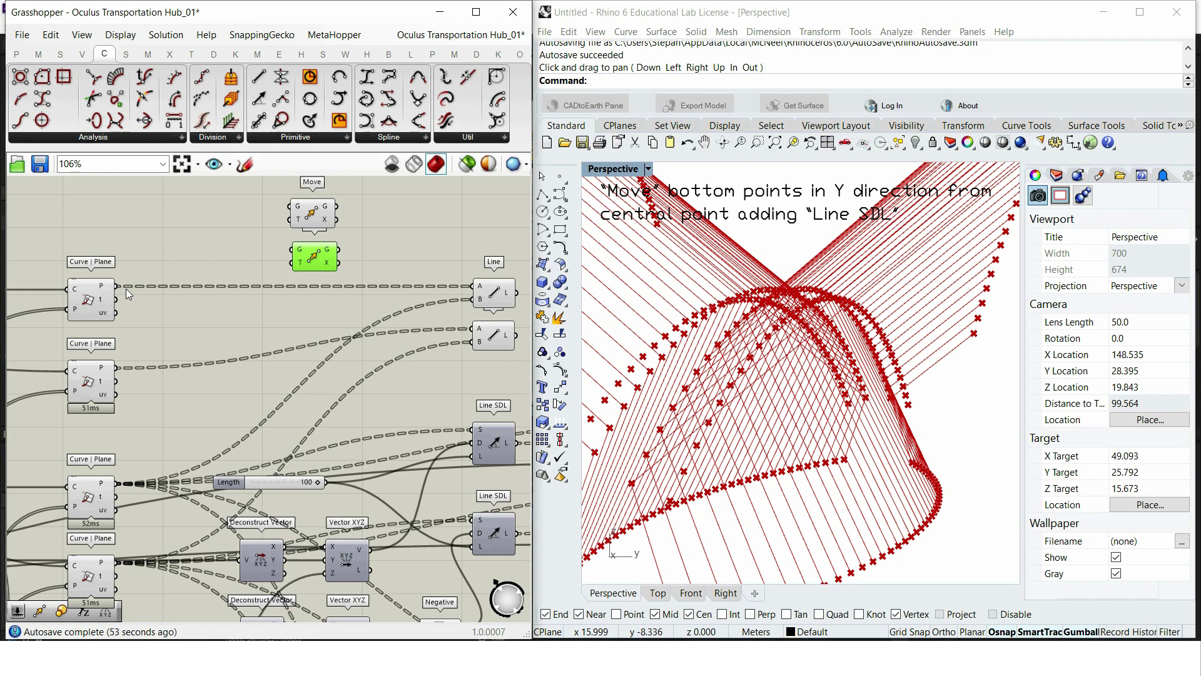
Step: Wire the points of the two topmost Curve | Plane components into the G inputs of the two new Moves
{"action": "left_click_drag", "start_coordinate": [186, 245], "coordinate": [290, 207]}
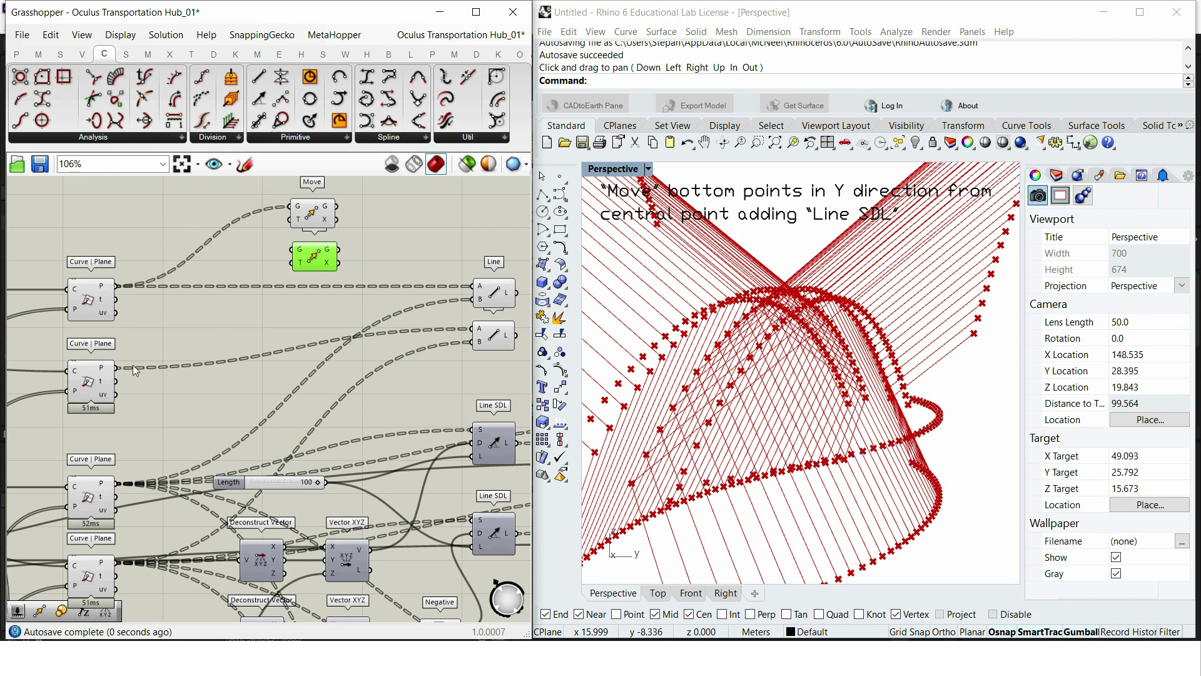
{"action": "left_click_drag", "start_coordinate": [156, 335], "coordinate": [292, 249]}
{"action": "scroll", "coordinate": [314, 299], "scroll_direction": "down", "scroll_amount": 6}
{"action": "scroll", "coordinate": [129, 366], "scroll_direction": "up", "scroll_amount": 6}
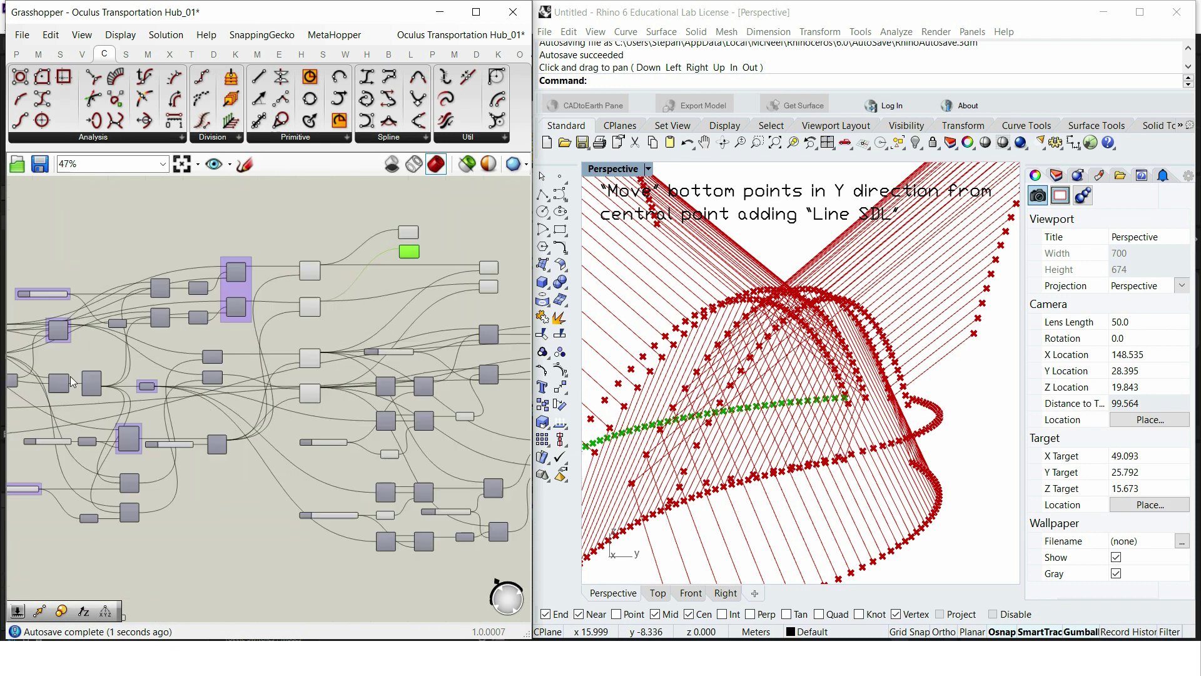
Step: Duplicate the Vector parameter beside the new Moves and add a Line SDL fed by it and the topmost Curve | Plane points
{"action": "left_click_drag", "start_coordinate": [187, 395], "coordinate": [244, 299], "text": "alt"}
{"action": "scroll", "coordinate": [140, 432], "scroll_direction": "down", "scroll_amount": 6}
{"action": "scroll", "coordinate": [353, 289], "scroll_direction": "up", "scroll_amount": 6}
{"action": "double_click", "coordinate": [232, 237]}
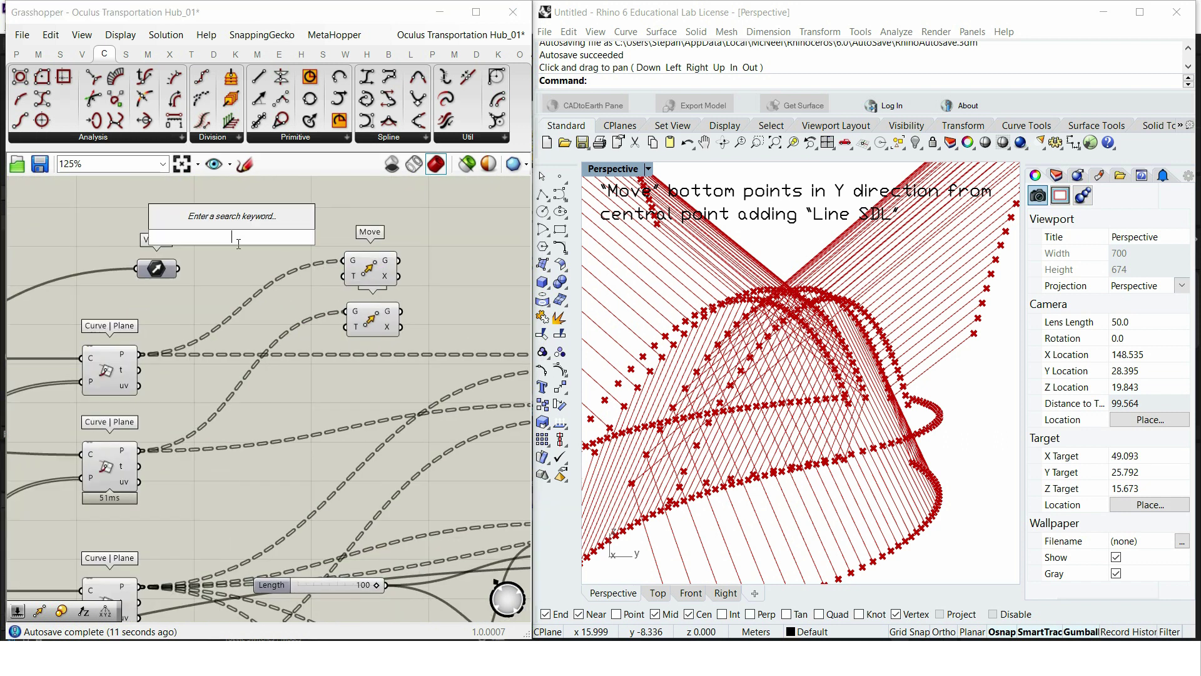
{"action": "type", "text": "line"}
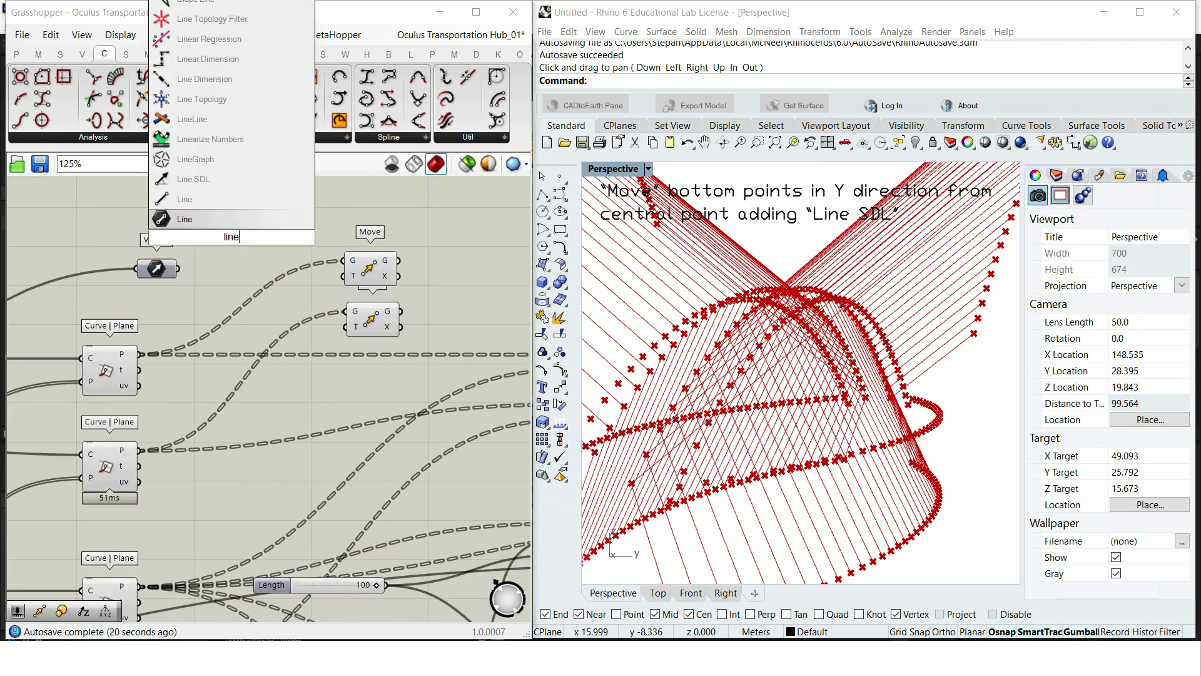
{"action": "left_click", "coordinate": [233, 180]}
{"action": "left_click_drag", "start_coordinate": [191, 255], "coordinate": [206, 236]}
Step: Duplicate the Line SDL below and rewire its S input to the second Curve | Plane component's points
{"action": "left_click_drag", "start_coordinate": [231, 239], "coordinate": [248, 361]}
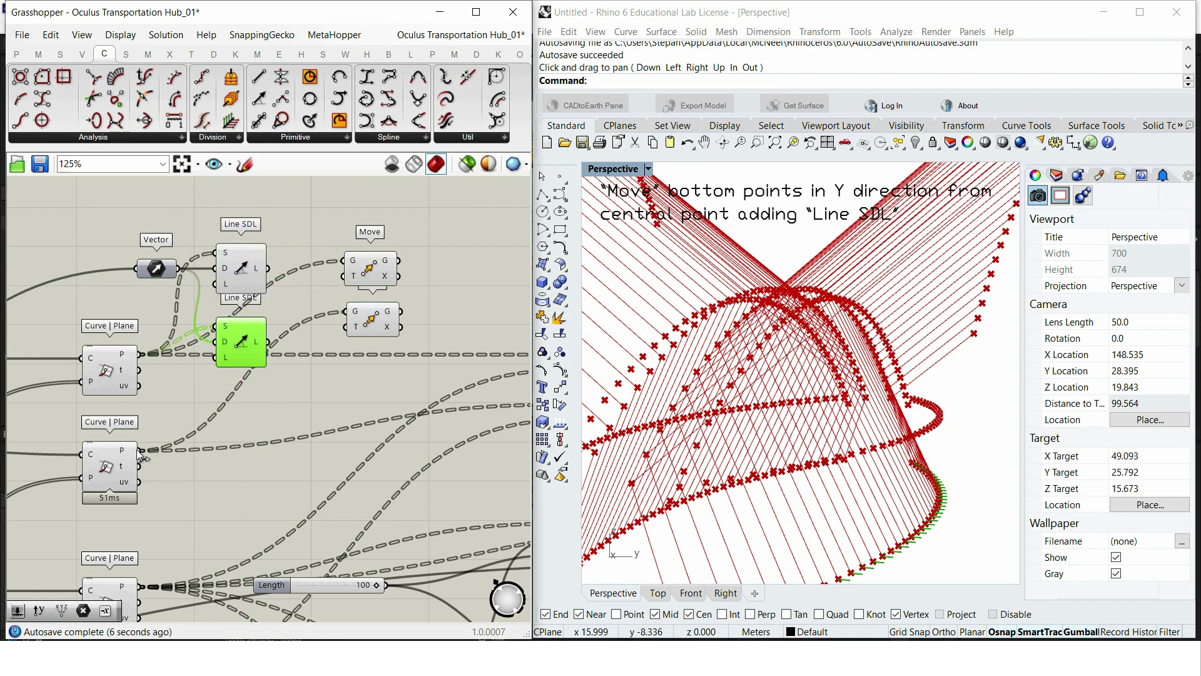
{"action": "left_click_drag", "start_coordinate": [216, 322], "coordinate": [215, 325]}
{"action": "left_click_drag", "start_coordinate": [254, 344], "coordinate": [253, 336]}
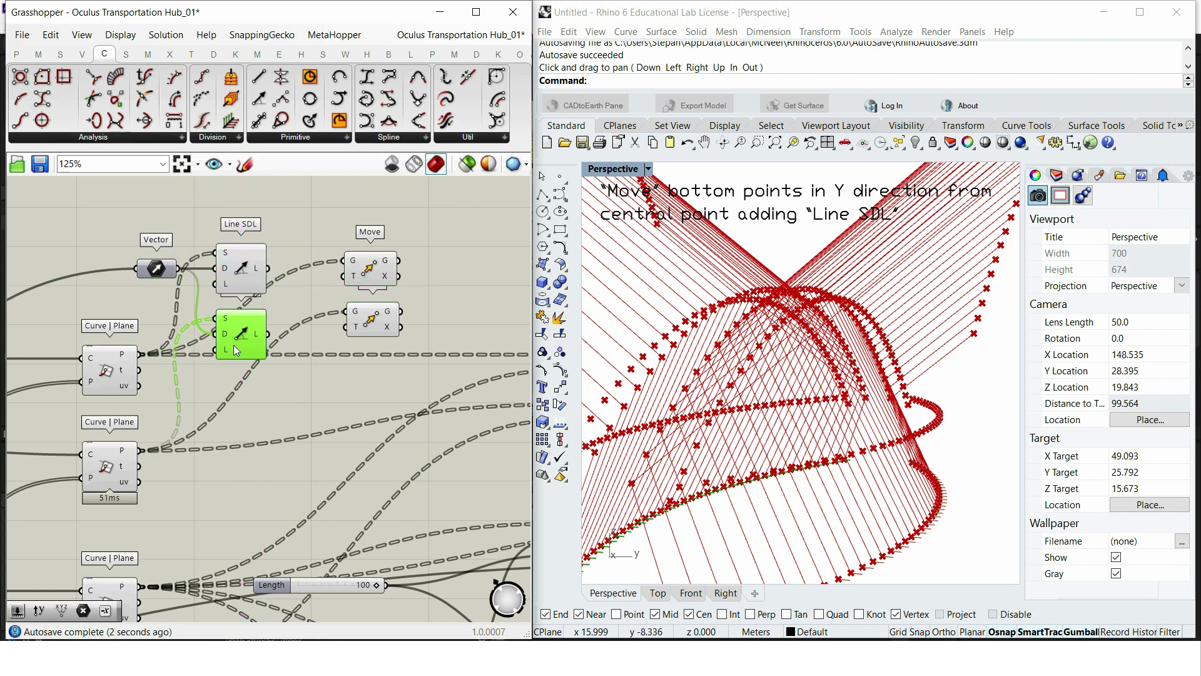
Step: Add a Negative component and wire its output into the lower Line SDL's L input
{"action": "right_click_drag", "start_coordinate": [91, 311], "coordinate": [186, 324]}
{"action": "double_click", "coordinate": [186, 324]}
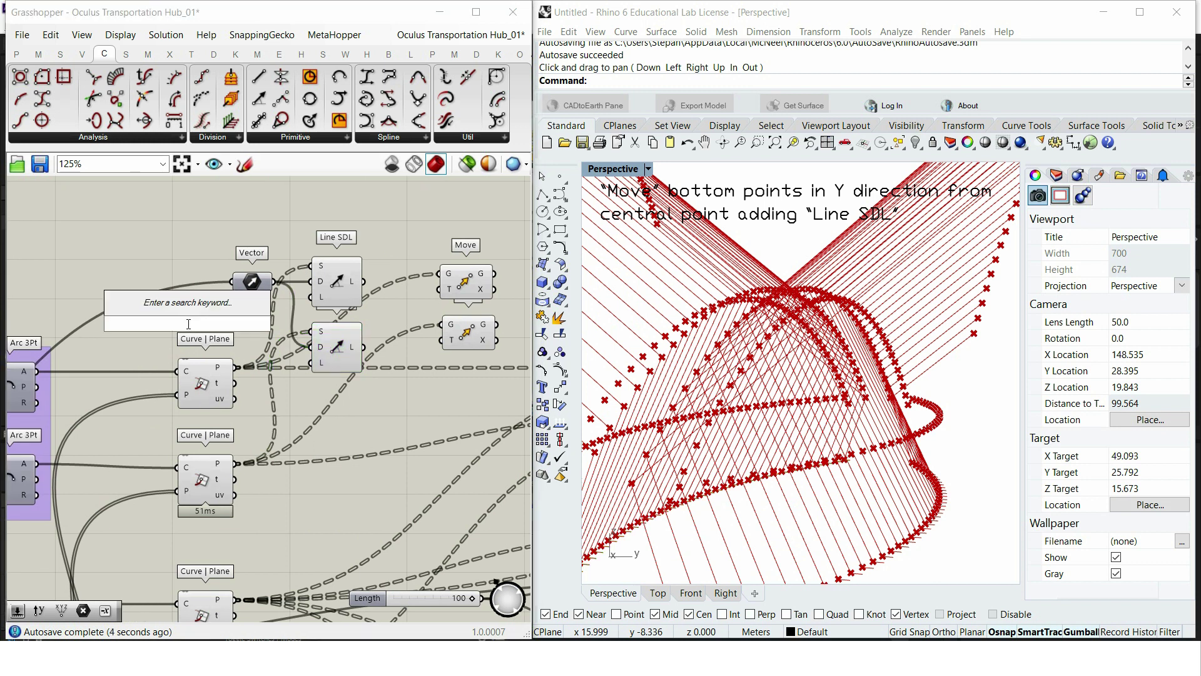
{"action": "type", "text": "neg"}
{"action": "left_click", "coordinate": [191, 307]}
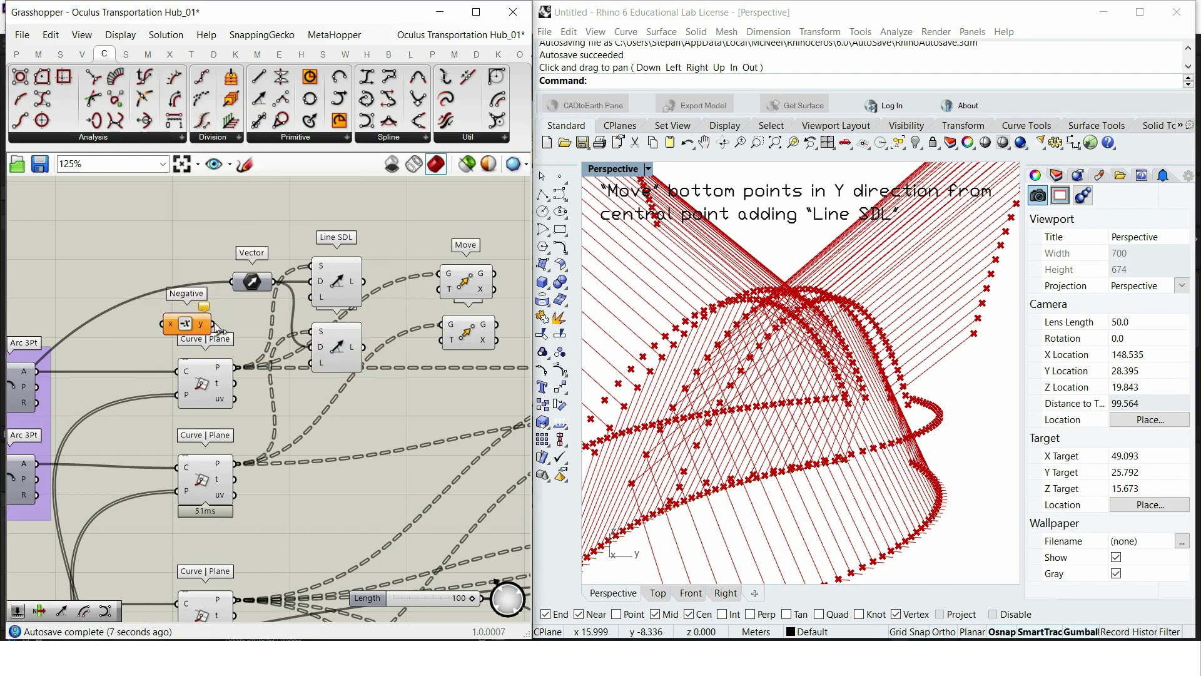
Step: Create a slider of 2.0 and wire it into the upper Line SDL's L input and the Negative component
{"action": "double_click", "coordinate": [129, 222]}
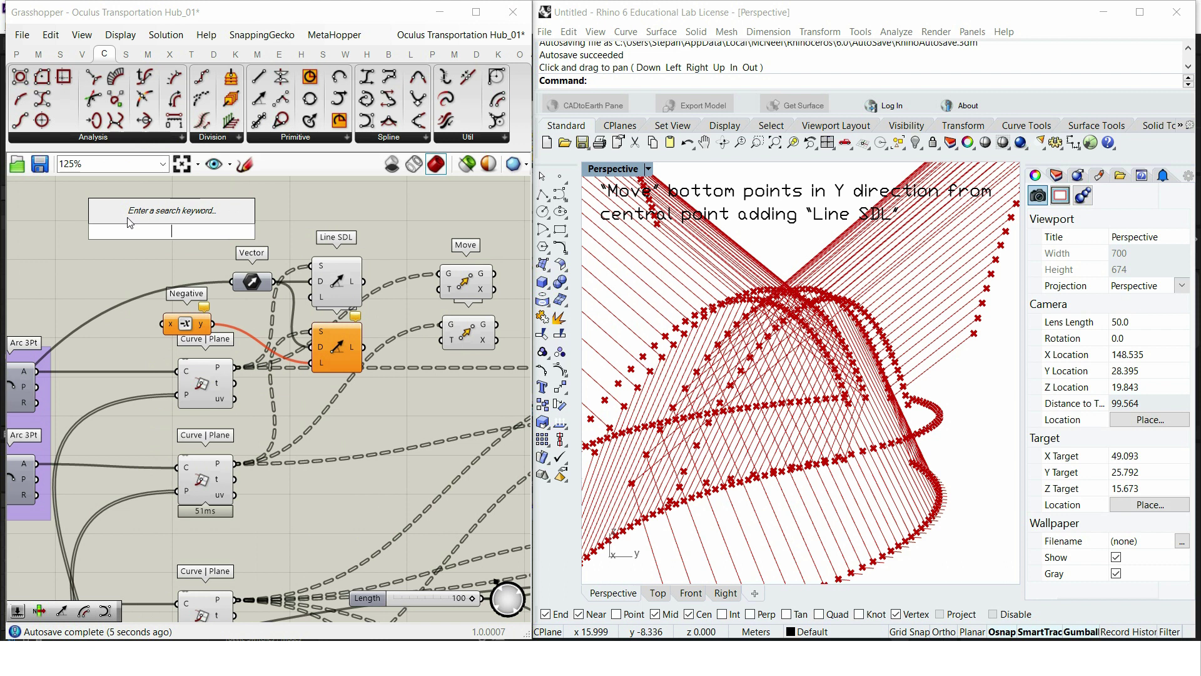
{"action": "type", "text": "2.0"}
{"action": "key", "text": "Return"}
{"action": "left_click_drag", "start_coordinate": [234, 231], "coordinate": [312, 298]}
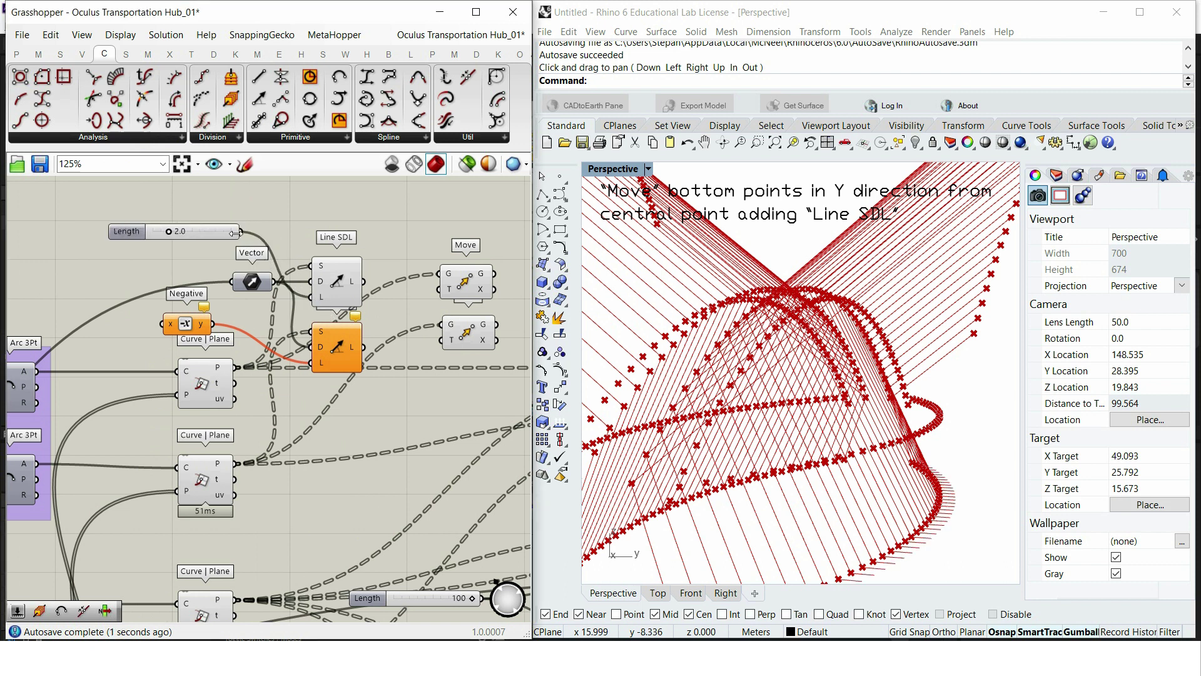
{"action": "left_click_drag", "start_coordinate": [239, 242], "coordinate": [234, 315]}
Step: Tidy the layout of the 2.0 slider, Vector, Negative, Line SDL and Move components
{"action": "left_click_drag", "start_coordinate": [186, 233], "coordinate": [133, 242]}
{"action": "scroll", "coordinate": [152, 290], "scroll_direction": "down", "scroll_amount": 1}
{"action": "left_click_drag", "start_coordinate": [383, 380], "coordinate": [224, 250]}
{"action": "left_click_drag", "start_coordinate": [327, 284], "coordinate": [401, 277]}
{"action": "left_click_drag", "start_coordinate": [152, 255], "coordinate": [234, 307]}
{"action": "right_click_drag", "start_coordinate": [439, 301], "coordinate": [115, 284]}
Step: Wire the two new Line SDL outputs into the T inputs of their matching Moves
{"action": "left_click_drag", "start_coordinate": [246, 257], "coordinate": [180, 307]}
{"action": "right_click_drag", "start_coordinate": [232, 310], "coordinate": [386, 310]}
{"action": "scroll", "coordinate": [276, 277], "scroll_direction": "up", "scroll_amount": 2}
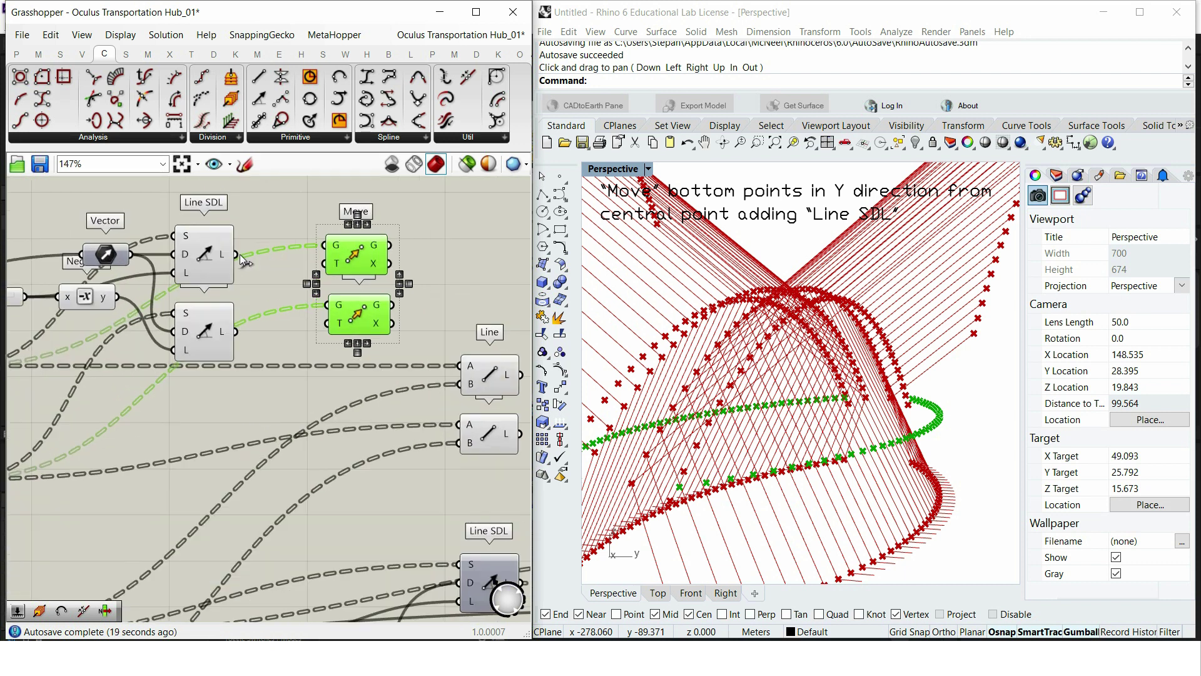
{"action": "left_click_drag", "start_coordinate": [325, 266], "coordinate": [325, 266]}
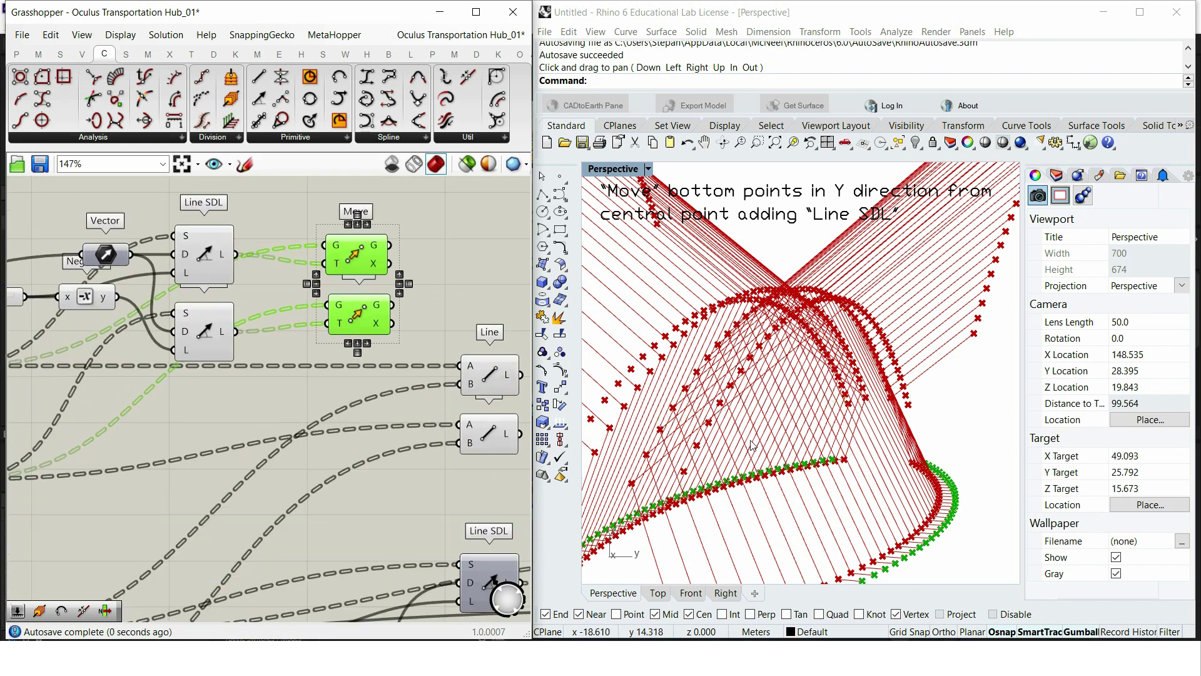
Step: Turn off the preview of the Line SDL pair that offsets the bottom points, together with its Vector, Negative and slider
{"action": "right_click_drag", "start_coordinate": [234, 380], "coordinate": [311, 380]}
{"action": "scroll", "coordinate": [316, 369], "scroll_direction": "down", "scroll_amount": 1}
{"action": "left_click_drag", "start_coordinate": [318, 387], "coordinate": [131, 231]}
{"action": "middle_click", "coordinate": [129, 213]}
{"action": "left_click", "coordinate": [156, 237]}
Step: Turn off the preview of the Line pair joining middle and bottom points and the Line pair beside the Line | Plane components
{"action": "scroll", "coordinate": [269, 302], "scroll_direction": "down", "scroll_amount": 3}
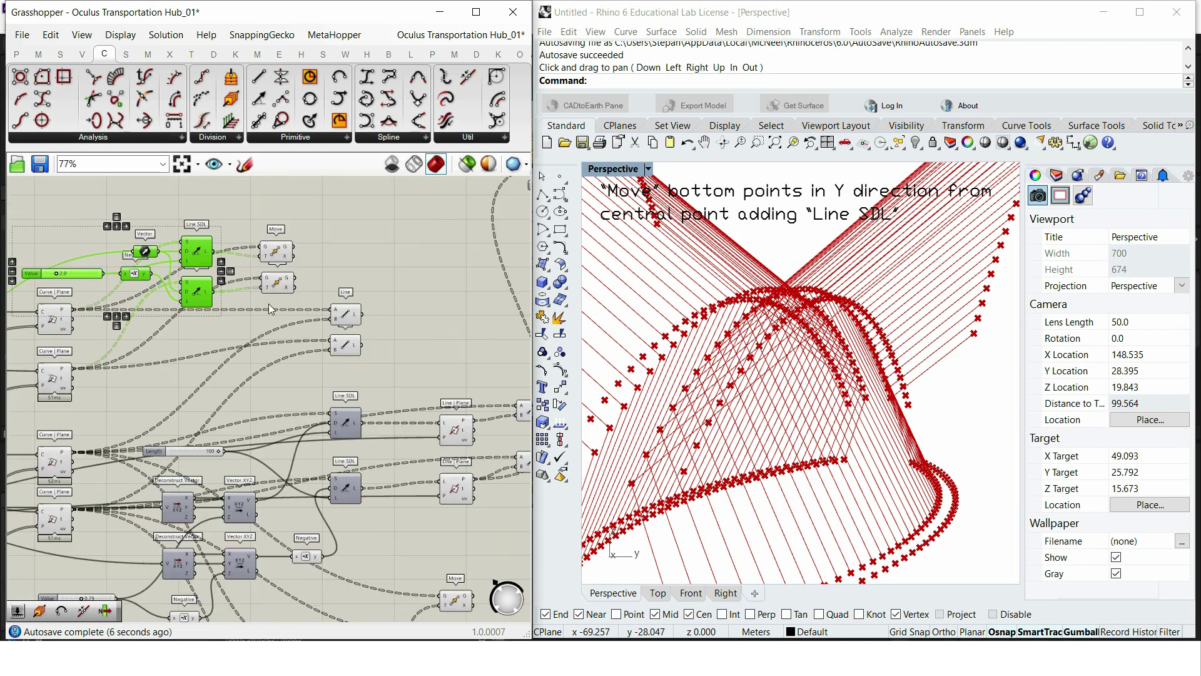
{"action": "left_click_drag", "start_coordinate": [399, 332], "coordinate": [366, 280]}
{"action": "middle_click", "coordinate": [441, 257]}
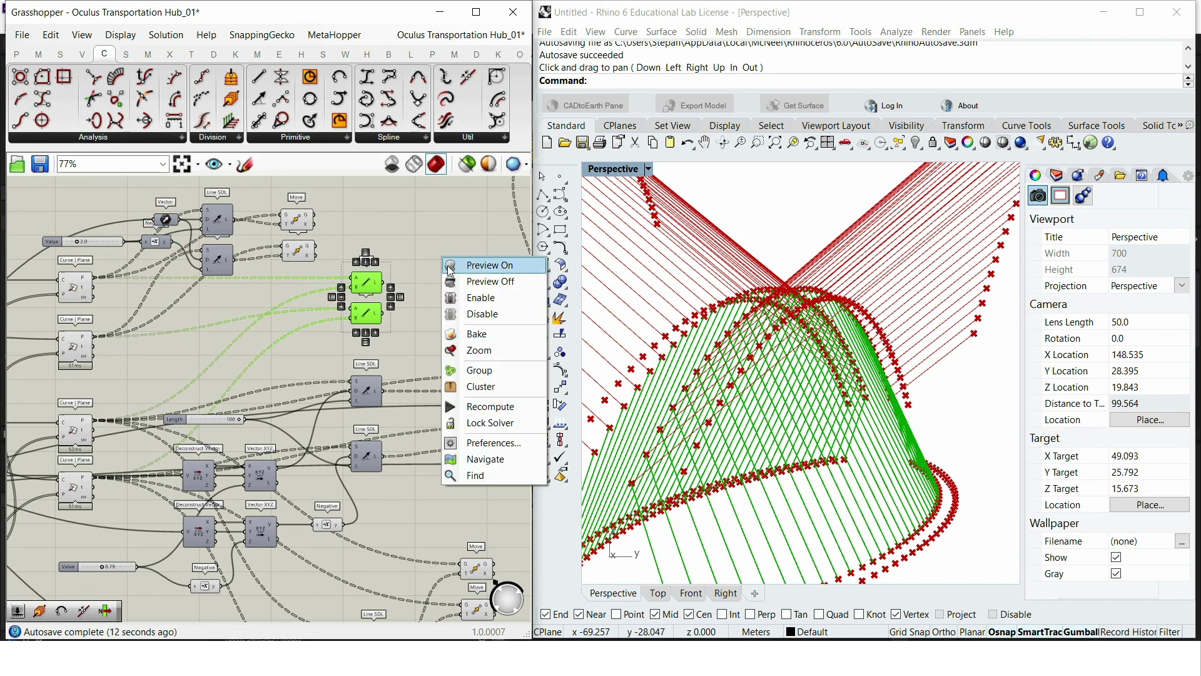
{"action": "left_click", "coordinate": [472, 281]}
{"action": "right_click_drag", "start_coordinate": [473, 284], "coordinate": [376, 236]}
{"action": "left_click_drag", "start_coordinate": [466, 422], "coordinate": [419, 323]}
{"action": "right_click", "coordinate": [420, 285]}
{"action": "left_click", "coordinate": [448, 307]}
Step: Group the four Curve | Plane components and turn off their preview
{"action": "right_click_drag", "start_coordinate": [437, 308], "coordinate": [412, 251]}
{"action": "scroll", "coordinate": [407, 252], "scroll_direction": "down", "scroll_amount": 1}
{"action": "right_click_drag", "start_coordinate": [231, 383], "coordinate": [447, 468]}
{"action": "scroll", "coordinate": [287, 363], "scroll_direction": "up", "scroll_amount": 1}
{"action": "left_click_drag", "start_coordinate": [293, 497], "coordinate": [205, 253]}
{"action": "right_click", "coordinate": [264, 271]}
{"action": "left_click", "coordinate": [325, 383]}
{"action": "right_click", "coordinate": [288, 335]}
{"action": "left_click", "coordinate": [310, 352]}
Step: Add a PolyLine component and wire the upper bottom-point Move's output into its V input
{"action": "right_click_drag", "start_coordinate": [448, 369], "coordinate": [354, 341]}
{"action": "left_click", "coordinate": [450, 265]}
{"action": "right_click_drag", "start_coordinate": [450, 265], "coordinate": [230, 310]}
{"action": "right_click_drag", "start_coordinate": [460, 407], "coordinate": [388, 402]}
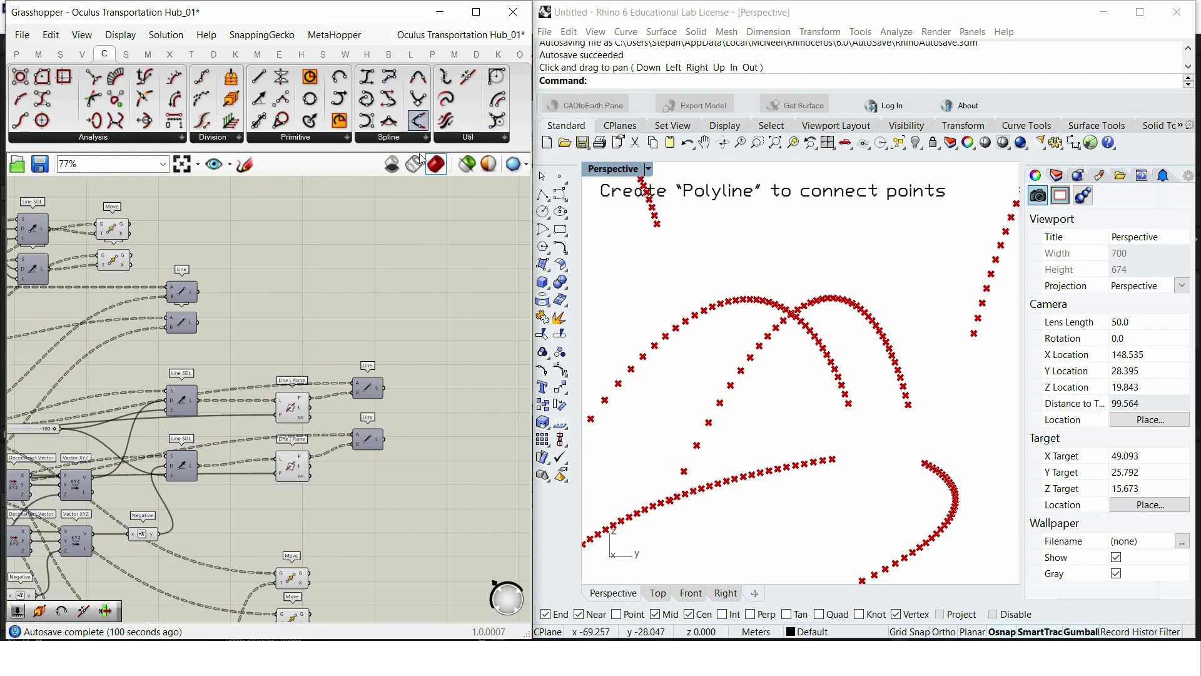
{"action": "left_click_drag", "start_coordinate": [469, 298], "coordinate": [452, 288]}
{"action": "left_click", "coordinate": [113, 233]}
Step: Add the upper middle-point Move's output and the upper Line | Plane points to the PolyLine's V input
{"action": "right_click_drag", "start_coordinate": [456, 289], "coordinate": [403, 223]}
{"action": "left_click", "coordinate": [240, 341]}
{"action": "left_click", "coordinate": [241, 514]}
{"action": "left_click_drag", "start_coordinate": [257, 506], "coordinate": [401, 224]}
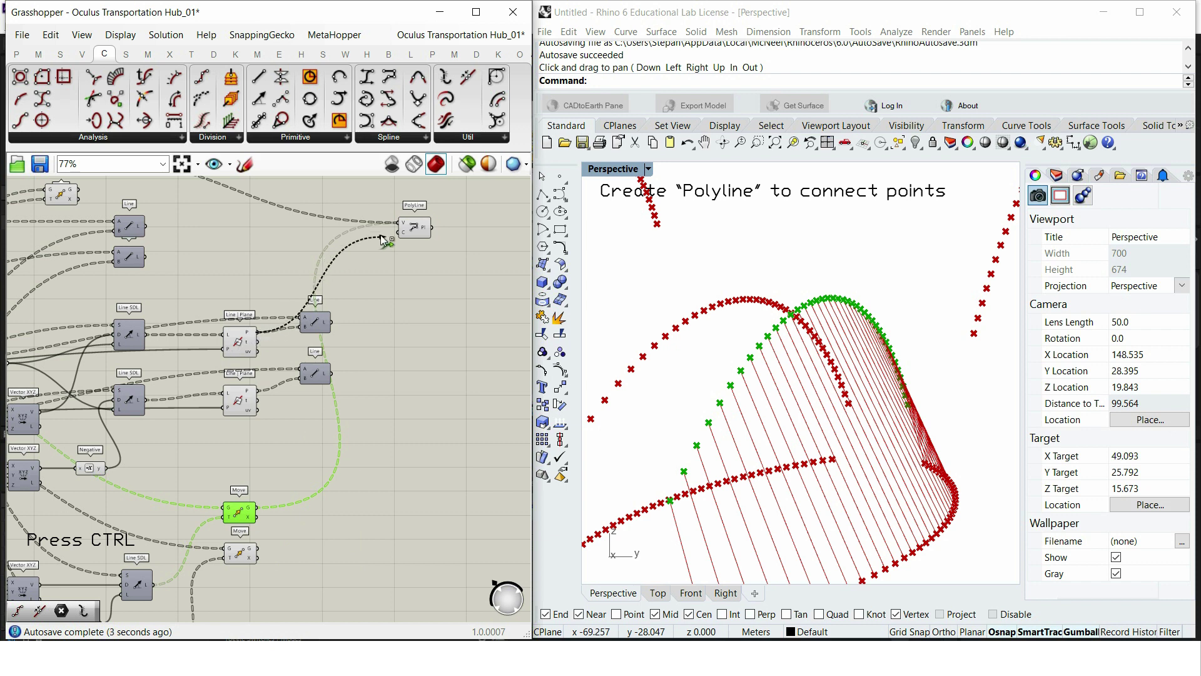
{"action": "left_click_drag", "start_coordinate": [383, 239], "coordinate": [400, 224]}
Step: Add a Fillet component and wire the PolyLine output into its C input
{"action": "right_click_drag", "start_coordinate": [446, 252], "coordinate": [369, 304]}
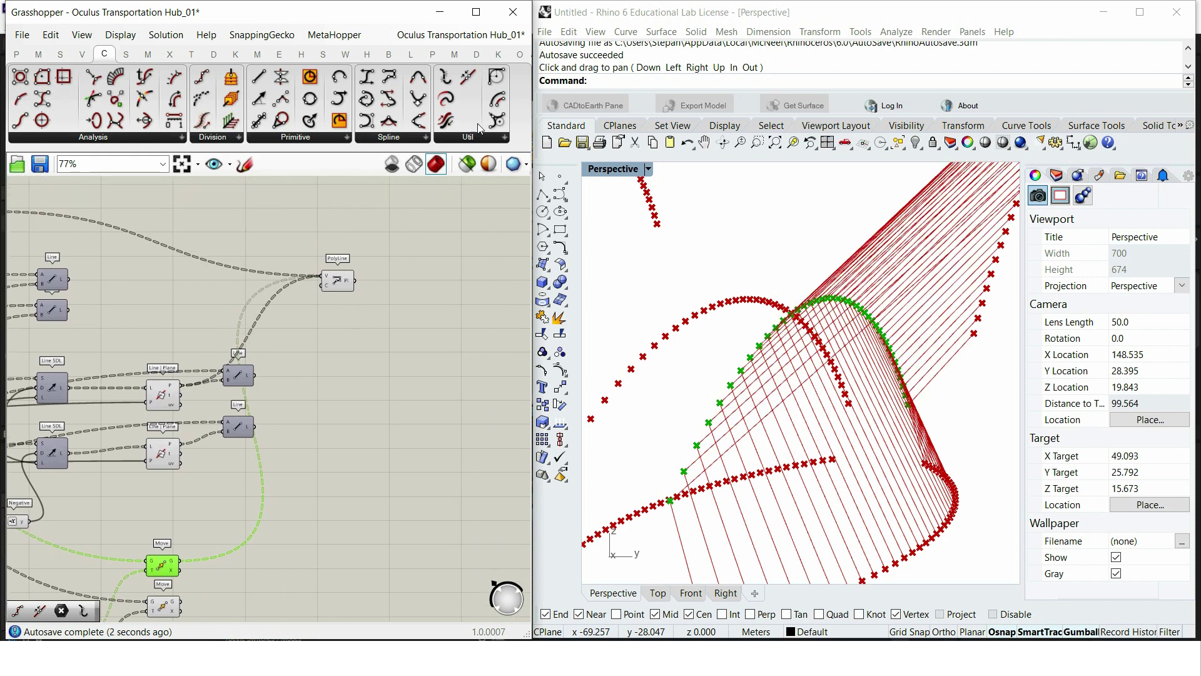
{"action": "left_click_drag", "start_coordinate": [434, 288], "coordinate": [399, 278]}
{"action": "scroll", "coordinate": [431, 286], "scroll_direction": "up", "scroll_amount": 3}
{"action": "left_click_drag", "start_coordinate": [421, 293], "coordinate": [410, 292]}
Step: Create a Radius slider of 2.0, wire it into the Fillet's R input and place it below the PolyLine
{"action": "double_click", "coordinate": [384, 339]}
{"action": "type", "text": "2.0"}
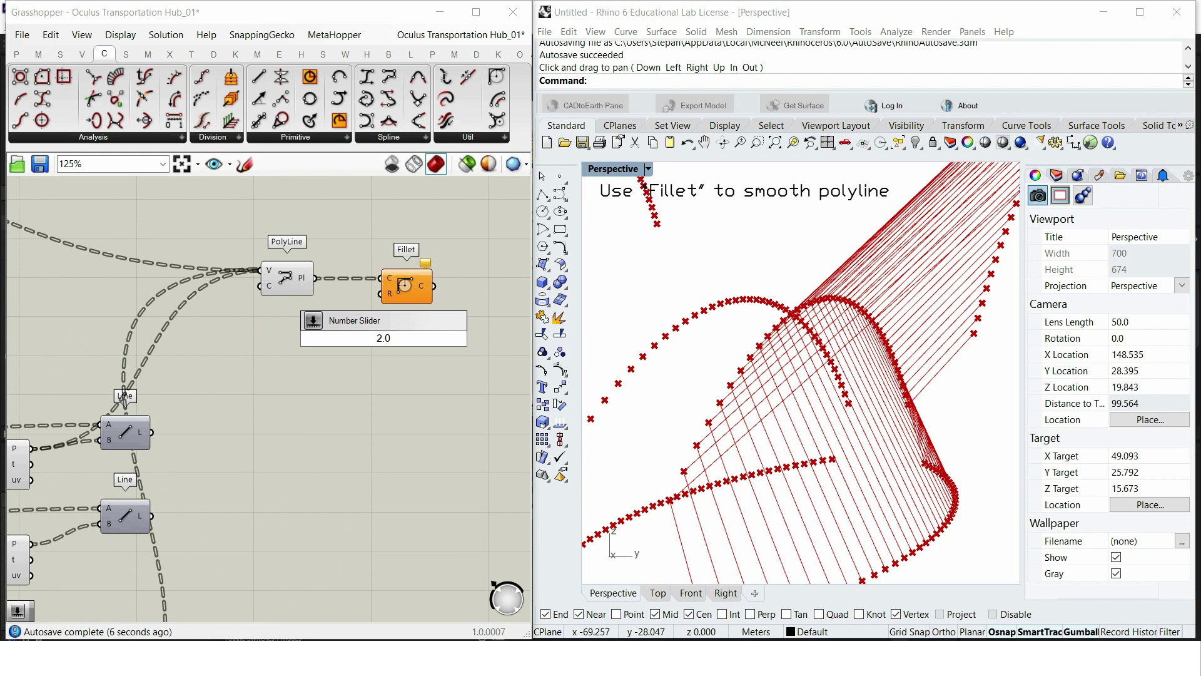
{"action": "key", "text": "Return"}
{"action": "left_click_drag", "start_coordinate": [375, 299], "coordinate": [377, 296]}
{"action": "left_click_drag", "start_coordinate": [331, 338], "coordinate": [244, 310]}
Step: Turn off the PolyLine's preview and set the Fillet's Radius slider to 8.16
{"action": "left_click", "coordinate": [288, 277]}
{"action": "middle_click", "coordinate": [293, 218]}
{"action": "left_click", "coordinate": [320, 230]}
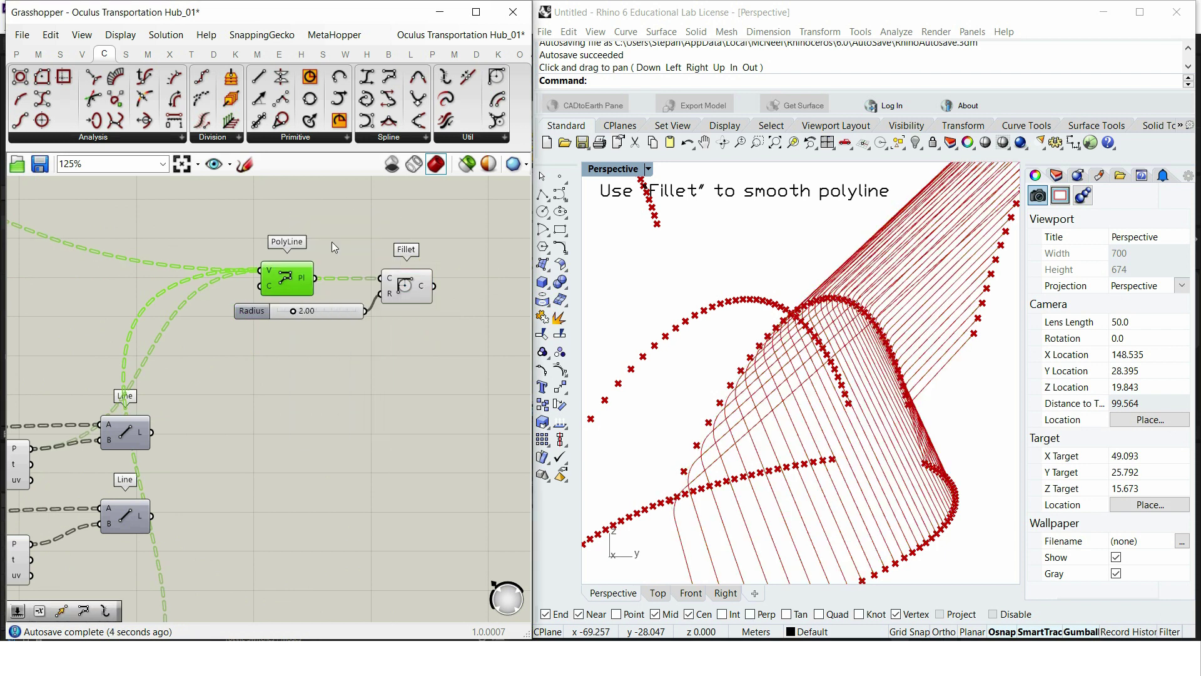
{"action": "left_click_drag", "start_coordinate": [294, 310], "coordinate": [346, 325]}
{"action": "scroll", "coordinate": [345, 332], "scroll_direction": "down", "scroll_amount": 3}
{"action": "right_click_drag", "start_coordinate": [341, 343], "coordinate": [434, 304]}
Step: Copy the PolyLine, Radius slider and Fillet and place the duplicates directly below the originals
{"action": "left_click_drag", "start_coordinate": [483, 307], "coordinate": [407, 266]}
{"action": "scroll", "coordinate": [454, 298], "scroll_direction": "up", "scroll_amount": 2}
{"action": "right_click_drag", "start_coordinate": [454, 298], "coordinate": [395, 272]}
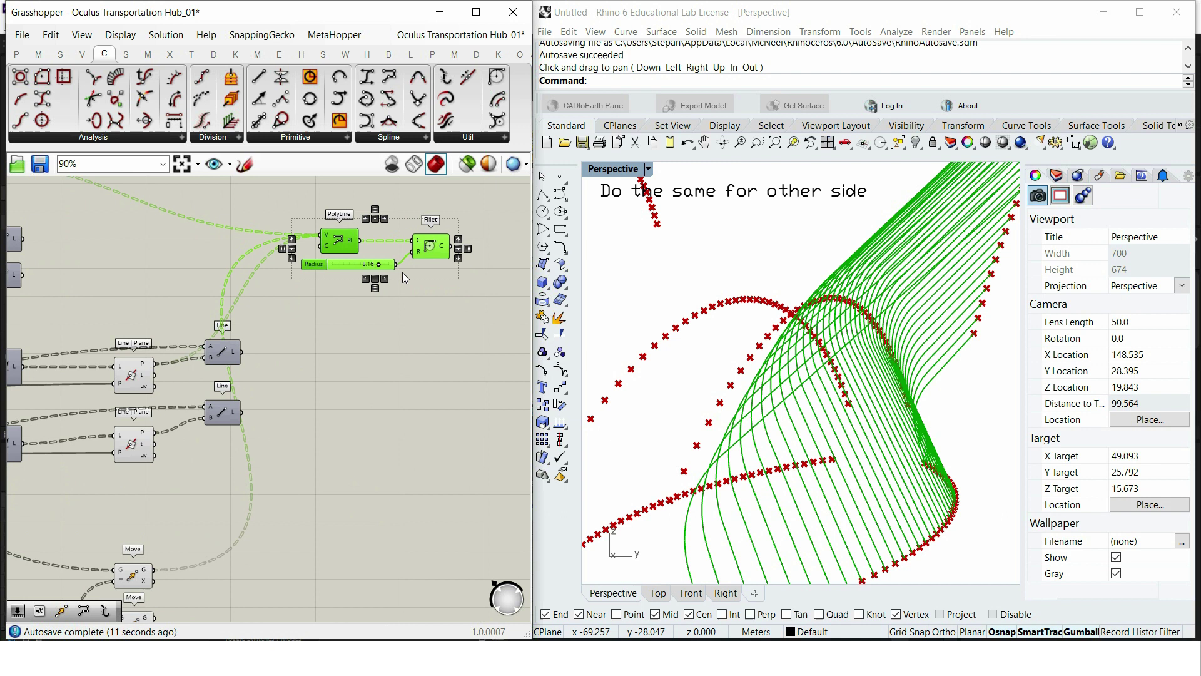
{"action": "scroll", "coordinate": [403, 273], "scroll_direction": "up", "scroll_amount": 1}
{"action": "key", "text": "ctrl+c"}
{"action": "key", "text": "ctrl+v"}
{"action": "left_click", "coordinate": [347, 330]}
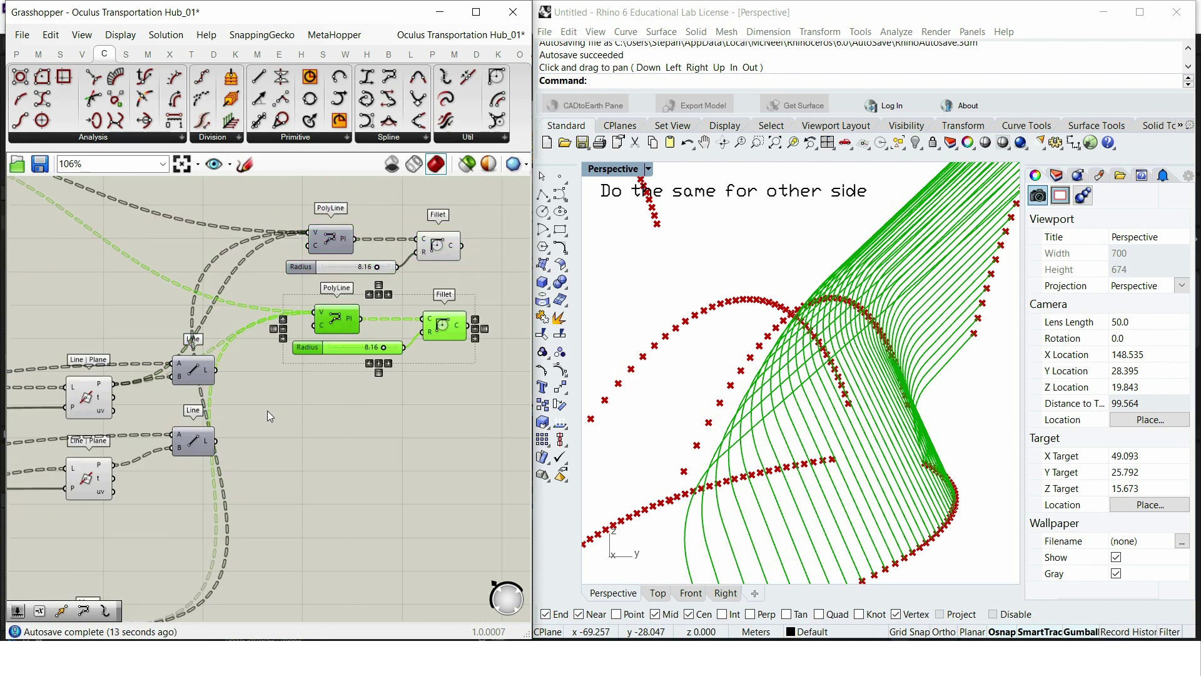
Step: Rewire the duplicate PolyLine's V input to the lower bottom-point Move, lower middle-point Move and lower Line | Plane points
{"action": "scroll", "coordinate": [268, 411], "scroll_direction": "down", "scroll_amount": 2}
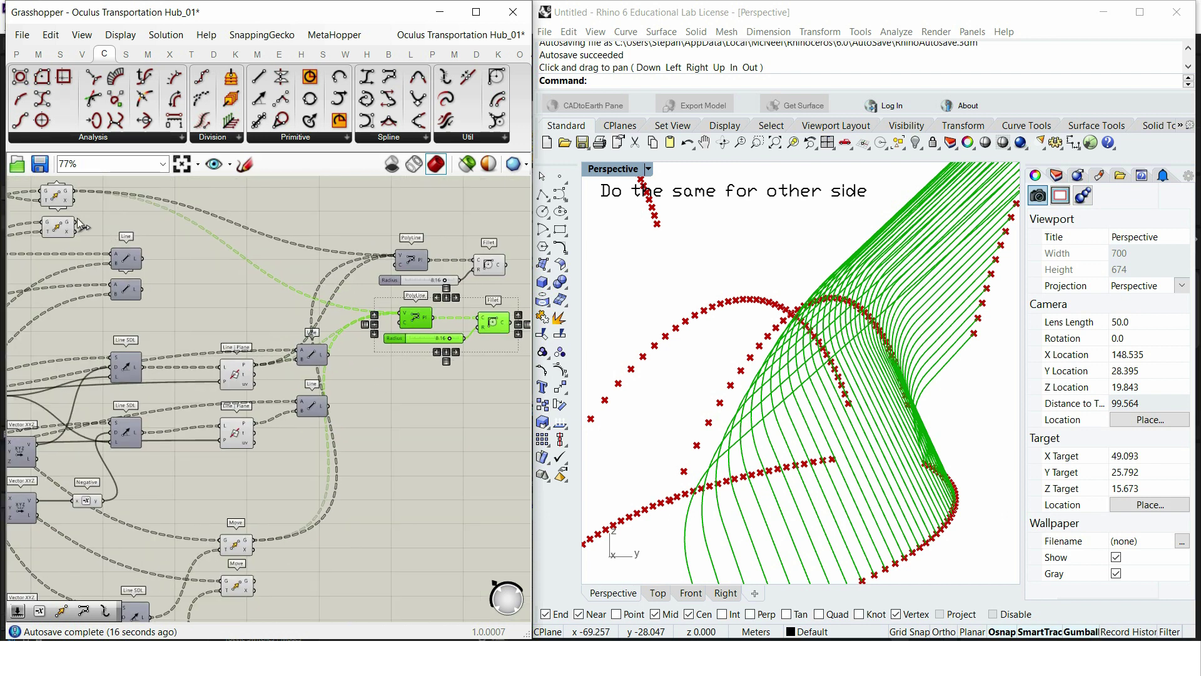
{"action": "left_click_drag", "start_coordinate": [223, 249], "coordinate": [398, 313]}
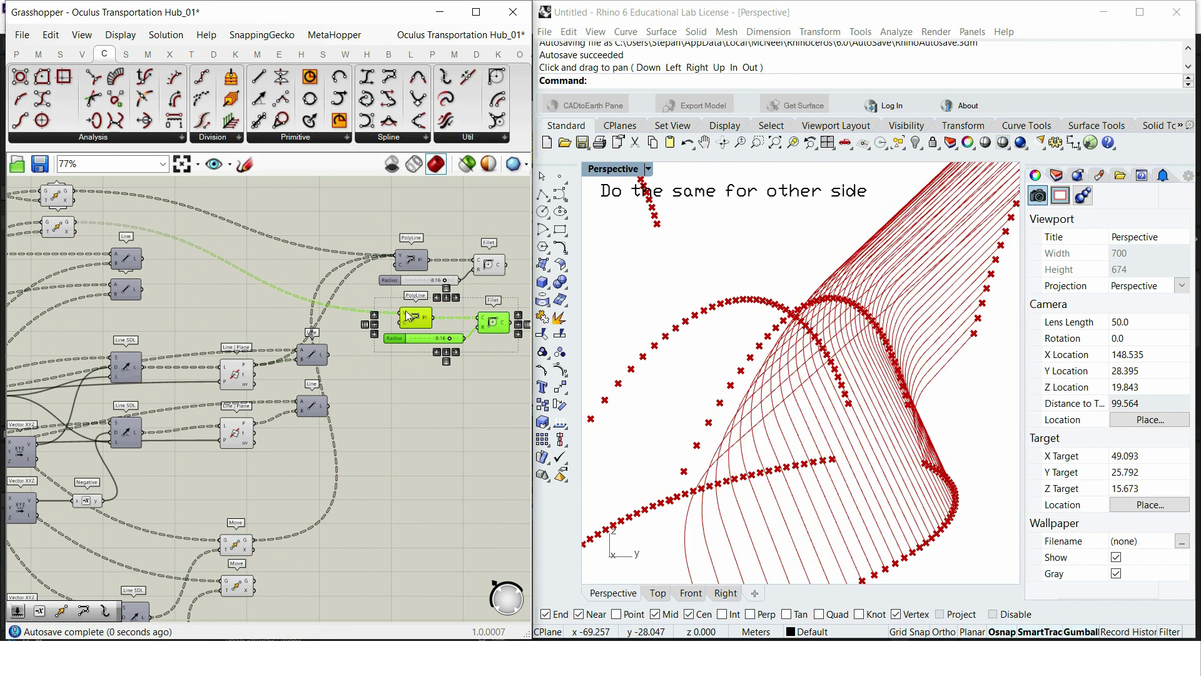
{"action": "right_click_drag", "start_coordinate": [404, 424], "coordinate": [370, 382]}
{"action": "left_click_drag", "start_coordinate": [249, 519], "coordinate": [368, 276]}
{"action": "left_click_drag", "start_coordinate": [220, 382], "coordinate": [338, 330]}
{"action": "left_click_drag", "start_coordinate": [369, 273], "coordinate": [370, 274]}
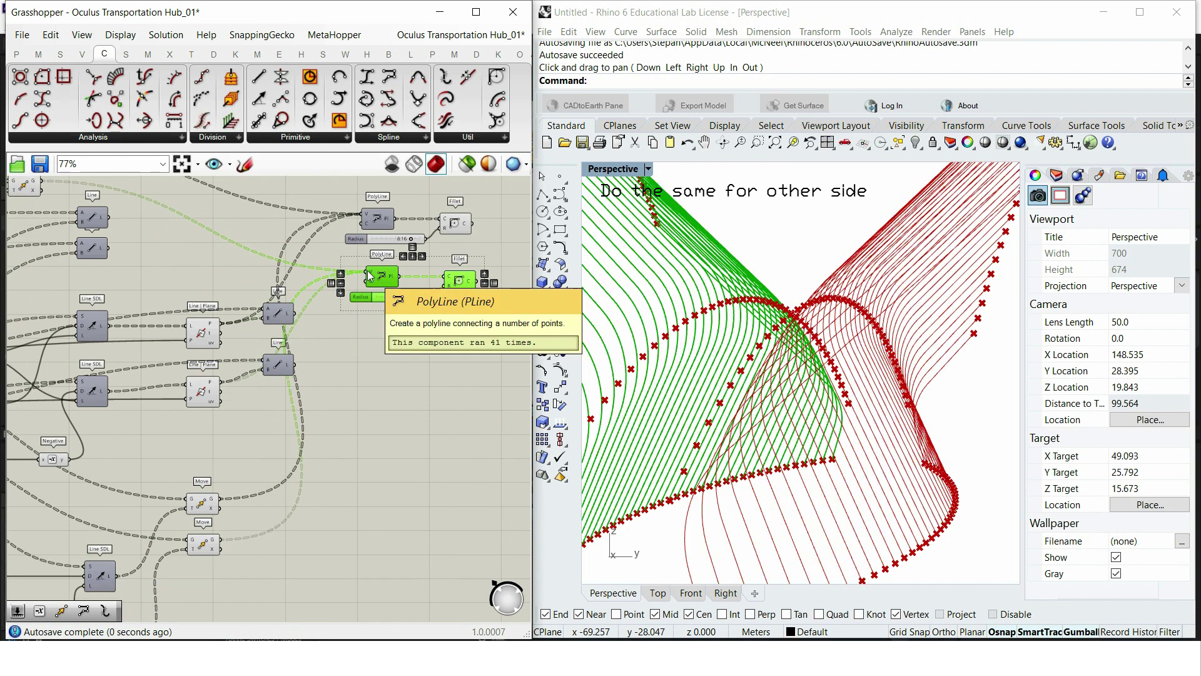
{"action": "scroll", "coordinate": [896, 371], "scroll_direction": "down", "scroll_amount": 4}
{"action": "right_click_drag", "start_coordinate": [898, 361], "coordinate": [971, 370]}
Step: Drive both Fillets from the upper Radius slider set to 4.75, deleting the duplicate slider
{"action": "right_click_drag", "start_coordinate": [468, 282], "coordinate": [423, 313]}
{"action": "scroll", "coordinate": [424, 313], "scroll_direction": "up", "scroll_amount": 2}
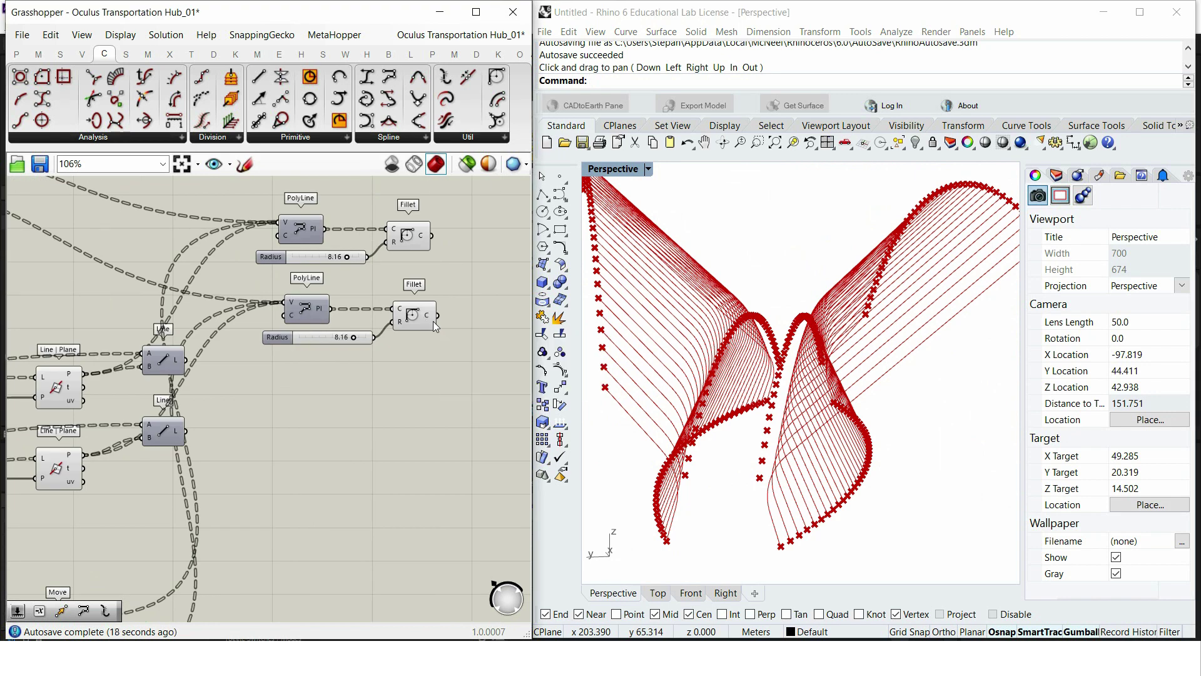
{"action": "right_click_drag", "start_coordinate": [334, 252], "coordinate": [305, 261]}
{"action": "scroll", "coordinate": [305, 262], "scroll_direction": "up", "scroll_amount": 3}
{"action": "left_click_drag", "start_coordinate": [362, 270], "coordinate": [396, 379]}
{"action": "left_click", "coordinate": [307, 406]}
{"action": "key", "text": "Delete"}
{"action": "left_click_drag", "start_coordinate": [322, 273], "coordinate": [248, 293]}
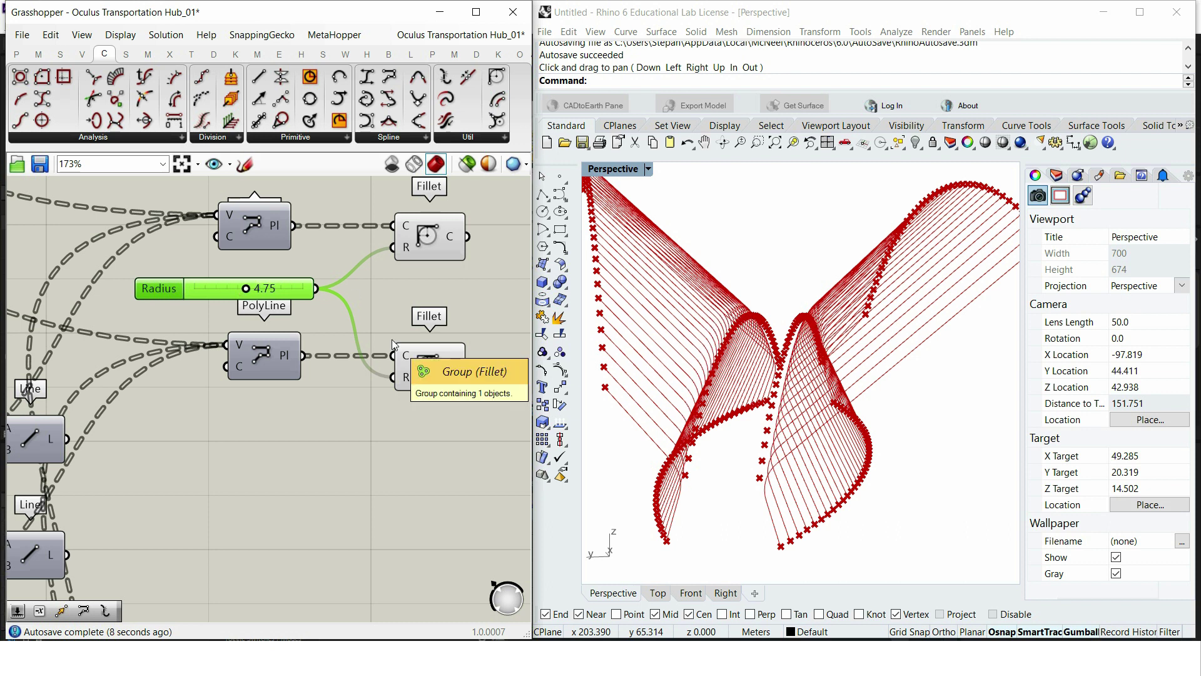
Step: Turn on the preview of the two Line SDL components that offset the bottom points
{"action": "scroll", "coordinate": [392, 339], "scroll_direction": "down", "scroll_amount": 5}
{"action": "scroll", "coordinate": [60, 314], "scroll_direction": "up", "scroll_amount": 4}
{"action": "right_click_drag", "start_coordinate": [61, 314], "coordinate": [110, 330]}
{"action": "left_click_drag", "start_coordinate": [120, 368], "coordinate": [86, 300]}
{"action": "middle_click", "coordinate": [111, 236]}
{"action": "left_click", "coordinate": [129, 241]}
Step: Turn on the preview of the two Line components joining middle and bottom points and group them
{"action": "right_click_drag", "start_coordinate": [328, 491], "coordinate": [276, 361]}
{"action": "left_click_drag", "start_coordinate": [271, 305], "coordinate": [222, 249]}
{"action": "middle_click", "coordinate": [295, 294]}
{"action": "left_click", "coordinate": [312, 303]}
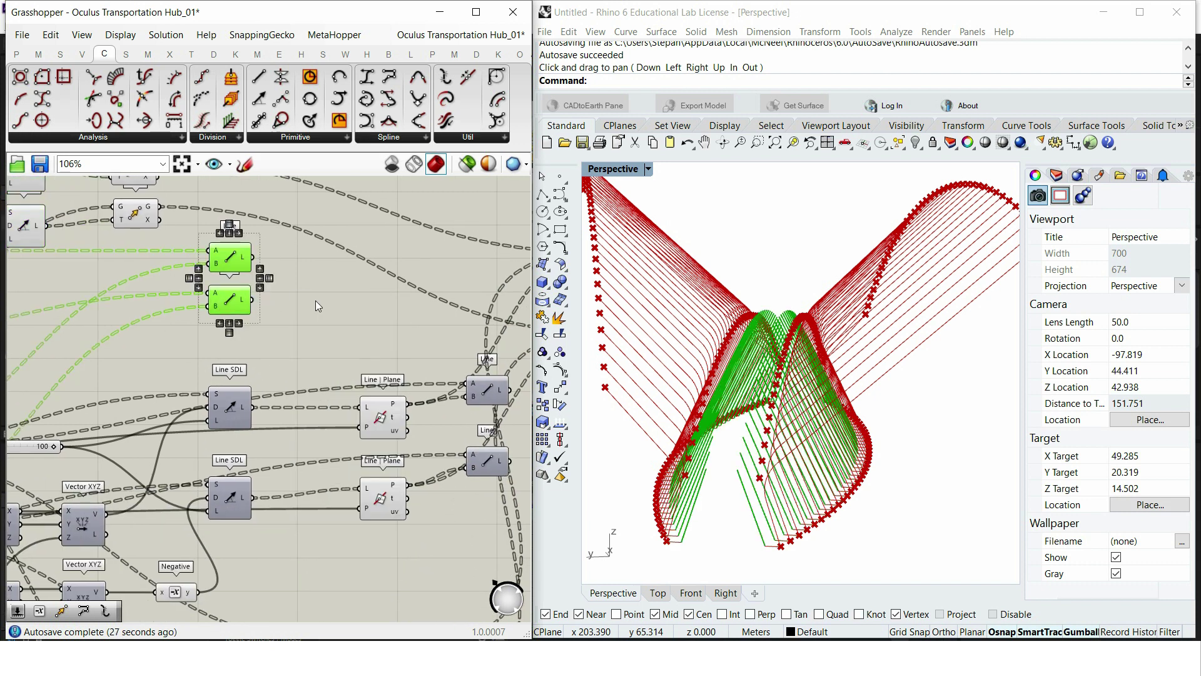
{"action": "right_click", "coordinate": [279, 290]}
{"action": "left_click", "coordinate": [348, 402]}
Step: Group the two Line components beside the Line | Plane pair and turn on their preview
{"action": "right_click_drag", "start_coordinate": [324, 351], "coordinate": [289, 254]}
{"action": "right_click_drag", "start_coordinate": [494, 338], "coordinate": [329, 408]}
{"action": "scroll", "coordinate": [329, 406], "scroll_direction": "up", "scroll_amount": 2}
{"action": "left_click_drag", "start_coordinate": [365, 375], "coordinate": [307, 285]}
{"action": "right_click", "coordinate": [348, 305]}
{"action": "left_click", "coordinate": [376, 418]}
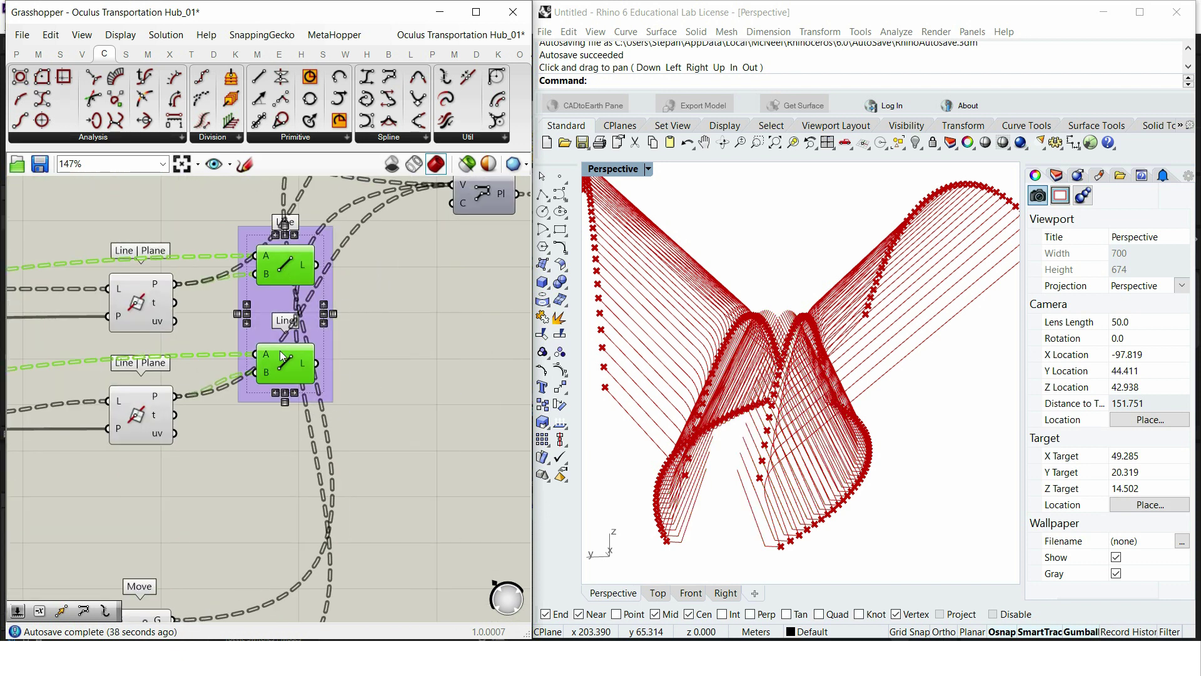
{"action": "left_click", "coordinate": [397, 382]}
{"action": "scroll", "coordinate": [361, 332], "scroll_direction": "down", "scroll_amount": 4}
{"action": "scroll", "coordinate": [383, 282], "scroll_direction": "up", "scroll_amount": 3}
{"action": "left_click_drag", "start_coordinate": [370, 428], "coordinate": [288, 305]}
{"action": "right_click", "coordinate": [359, 341]}
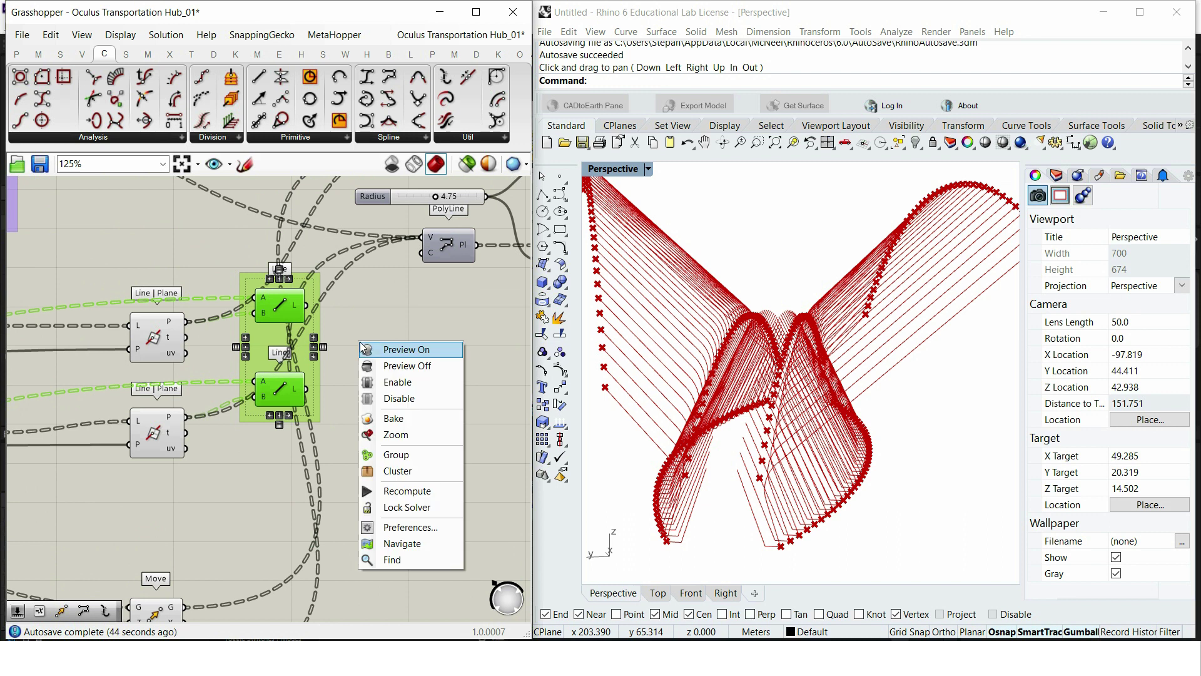
{"action": "left_click", "coordinate": [388, 353]}
Step: Turn off the preview of the two Line | Plane components
{"action": "scroll", "coordinate": [429, 326], "scroll_direction": "down", "scroll_amount": 3}
{"action": "left_click_drag", "start_coordinate": [268, 442], "coordinate": [223, 310]}
{"action": "right_click", "coordinate": [300, 415]}
{"action": "left_click", "coordinate": [341, 440]}
Step: Turn off the preview of the two middle-point Moves and the two bottom-point Moves
{"action": "left_click_drag", "start_coordinate": [323, 577], "coordinate": [229, 495]}
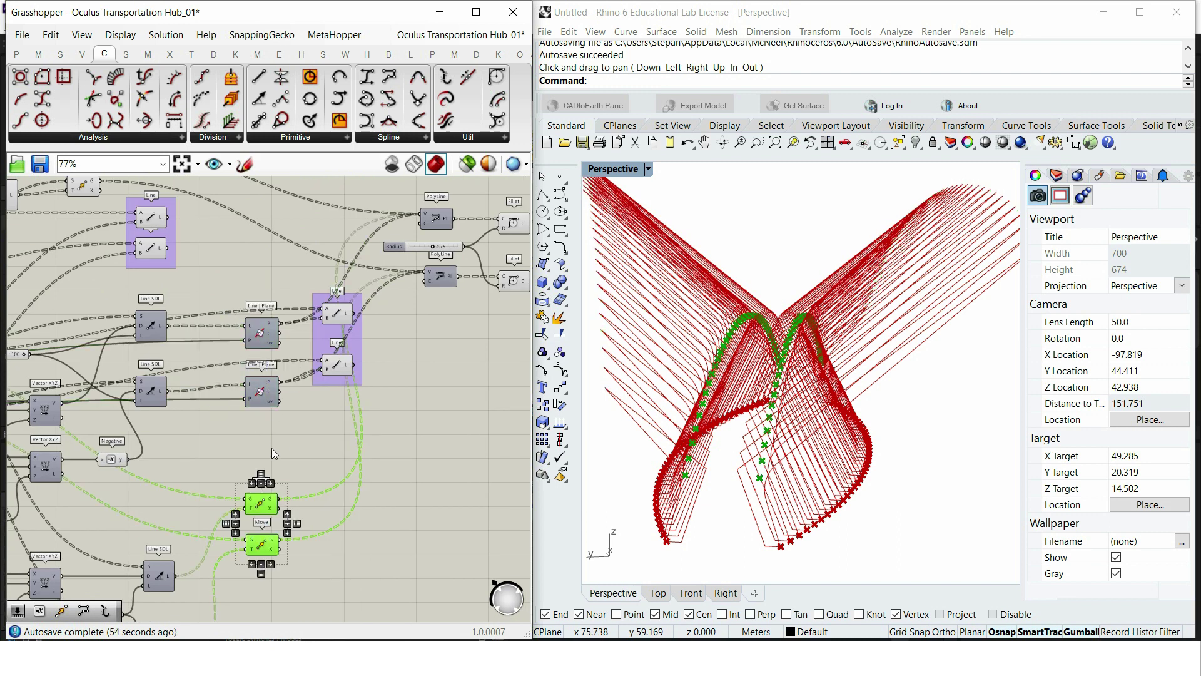
{"action": "right_click", "coordinate": [280, 418]}
{"action": "left_click", "coordinate": [304, 442]}
{"action": "scroll", "coordinate": [304, 441], "scroll_direction": "down", "scroll_amount": 2}
{"action": "right_click_drag", "start_coordinate": [304, 442], "coordinate": [392, 486]}
{"action": "scroll", "coordinate": [181, 252], "scroll_direction": "up", "scroll_amount": 3}
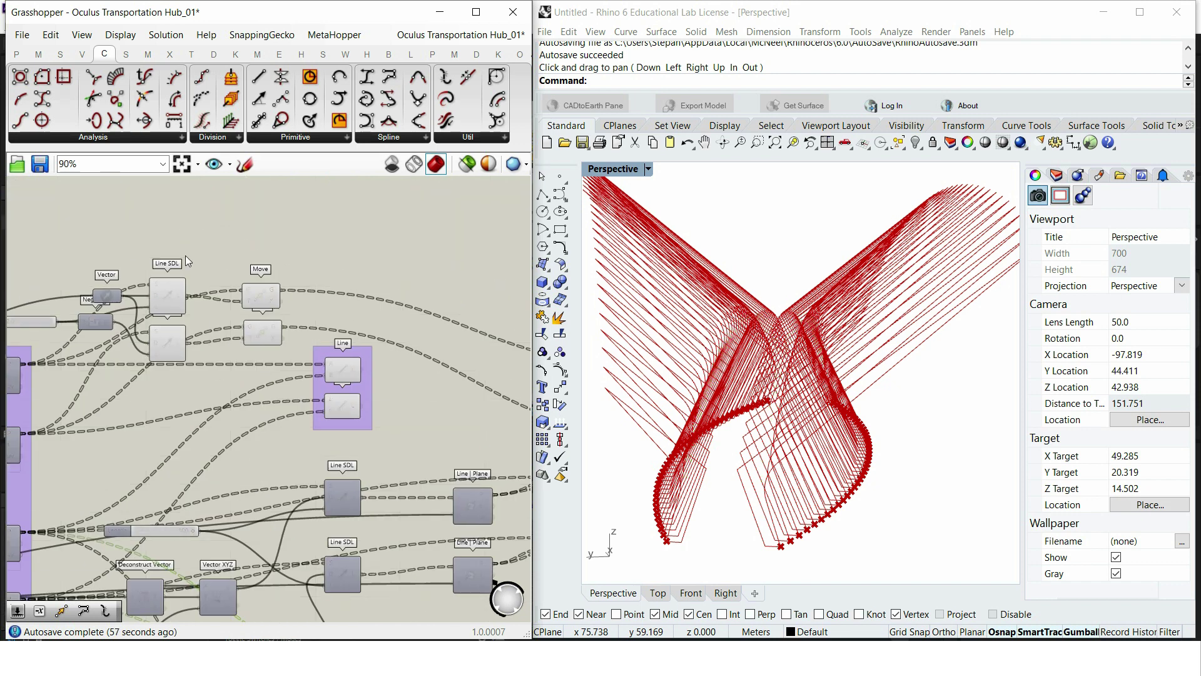
{"action": "left_click_drag", "start_coordinate": [268, 280], "coordinate": [266, 275]}
{"action": "right_click", "coordinate": [277, 225]}
{"action": "left_click", "coordinate": [318, 251]}
Step: Add a Join Curves component and wire the upper Fillet's output into its input
{"action": "right_click_drag", "start_coordinate": [853, 397], "coordinate": [812, 414]}
{"action": "scroll", "coordinate": [233, 391], "scroll_direction": "down", "scroll_amount": 4}
{"action": "right_click_drag", "start_coordinate": [425, 391], "coordinate": [373, 376]}
{"action": "scroll", "coordinate": [333, 354], "scroll_direction": "up", "scroll_amount": 4}
{"action": "left_click", "coordinate": [463, 78]}
{"action": "left_click_drag", "start_coordinate": [501, 279], "coordinate": [501, 280]}
{"action": "left_click_drag", "start_coordinate": [392, 326], "coordinate": [477, 275]}
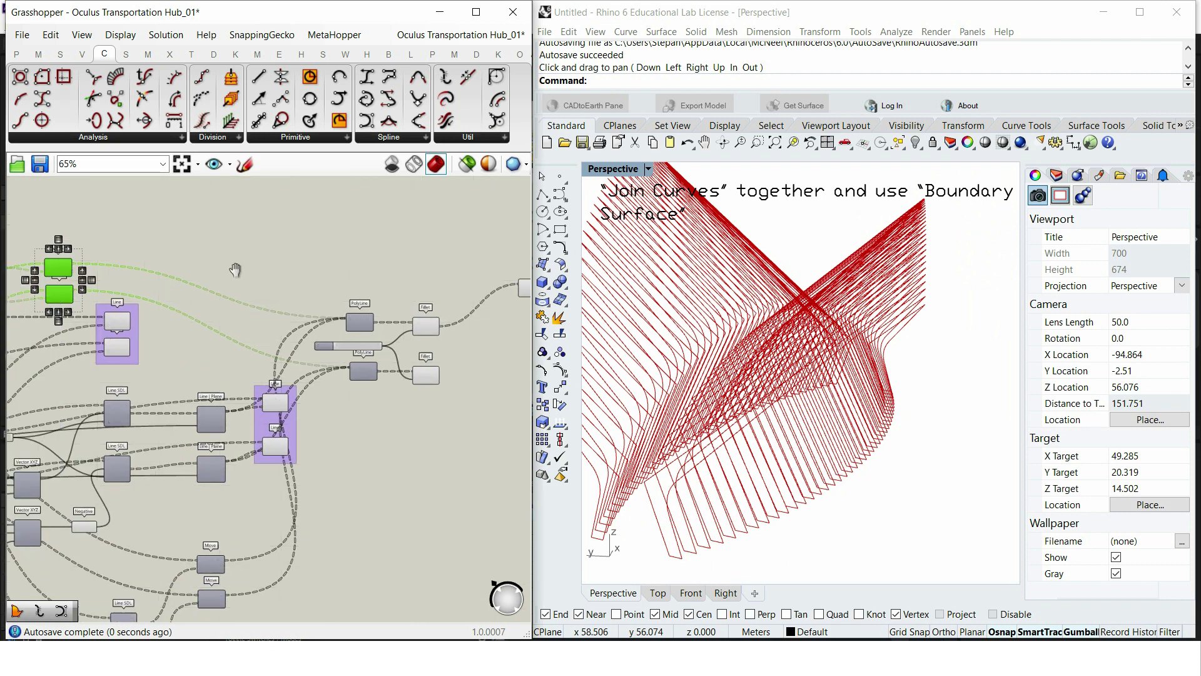
Step: Add the output of the upper Line SDL at the bottom points to the Join Curves input
{"action": "left_click", "coordinate": [72, 276]}
{"action": "left_click_drag", "start_coordinate": [86, 280], "coordinate": [444, 237]}
{"action": "scroll", "coordinate": [55, 229], "scroll_direction": "down", "scroll_amount": 2}
{"action": "scroll", "coordinate": [433, 292], "scroll_direction": "up", "scroll_amount": 4}
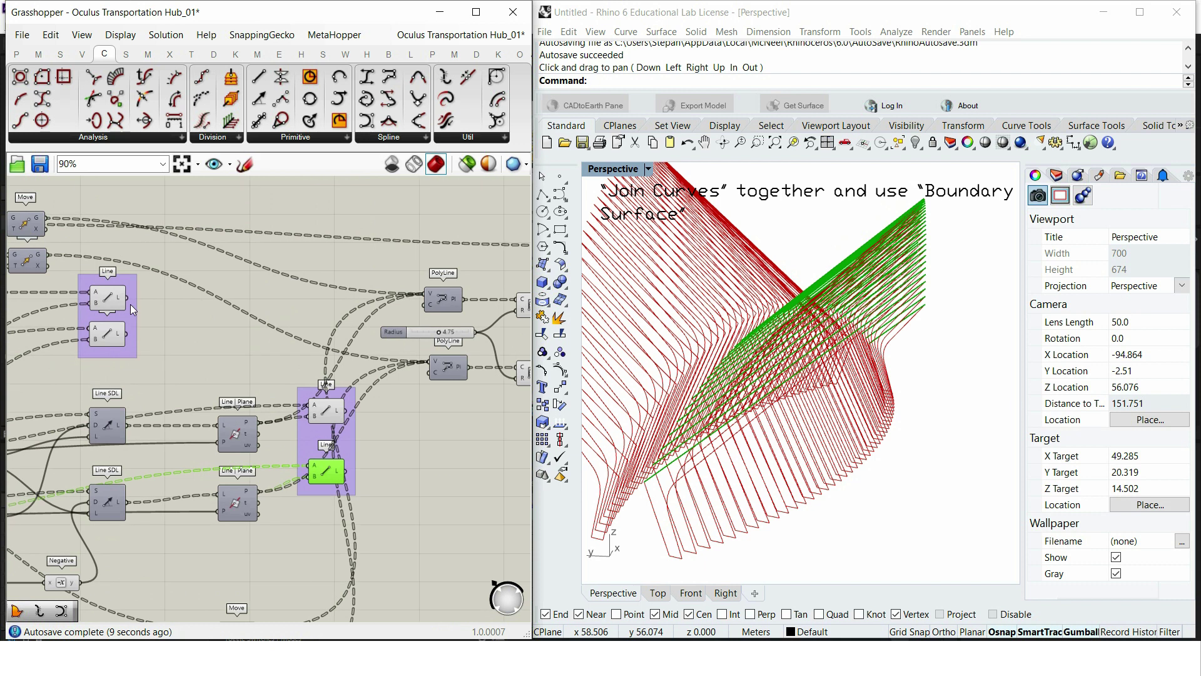
Step: Add the output of the upper Line in the first Line group to the Join Curves input
{"action": "right_click_drag", "start_coordinate": [130, 304], "coordinate": [59, 321]}
{"action": "left_click", "coordinate": [60, 320]}
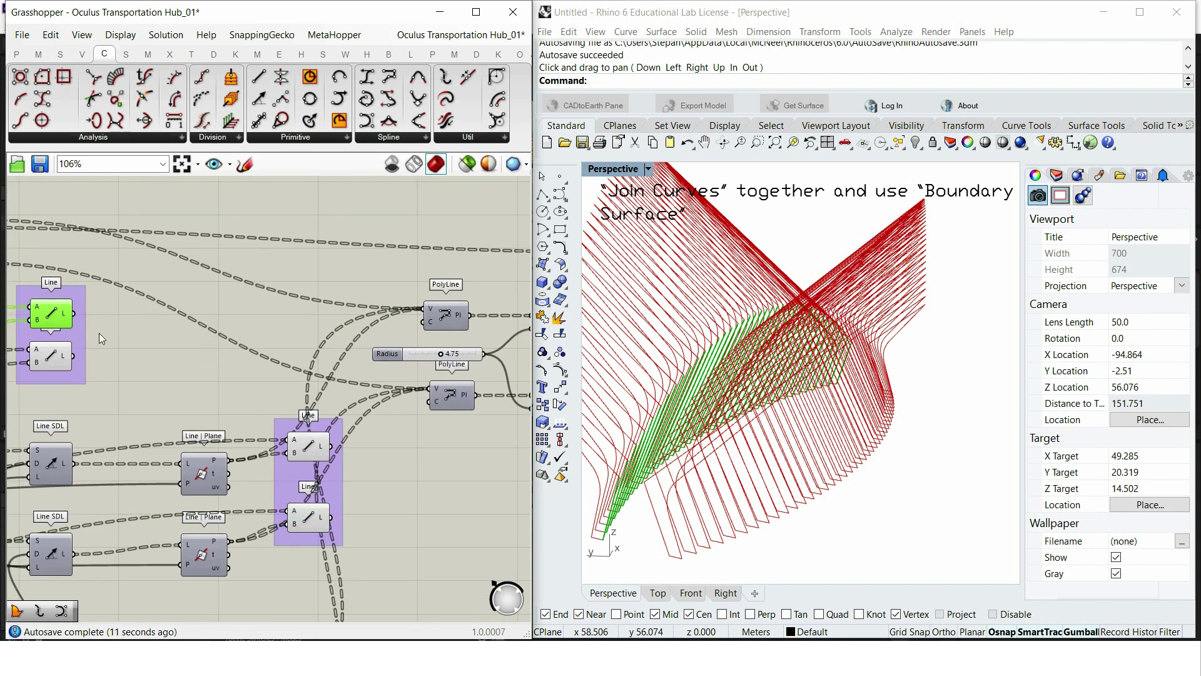
{"action": "left_click_drag", "start_coordinate": [74, 313], "coordinate": [505, 269]}
{"action": "scroll", "coordinate": [313, 351], "scroll_direction": "down", "scroll_amount": 3}
{"action": "scroll", "coordinate": [503, 270], "scroll_direction": "up", "scroll_amount": 3}
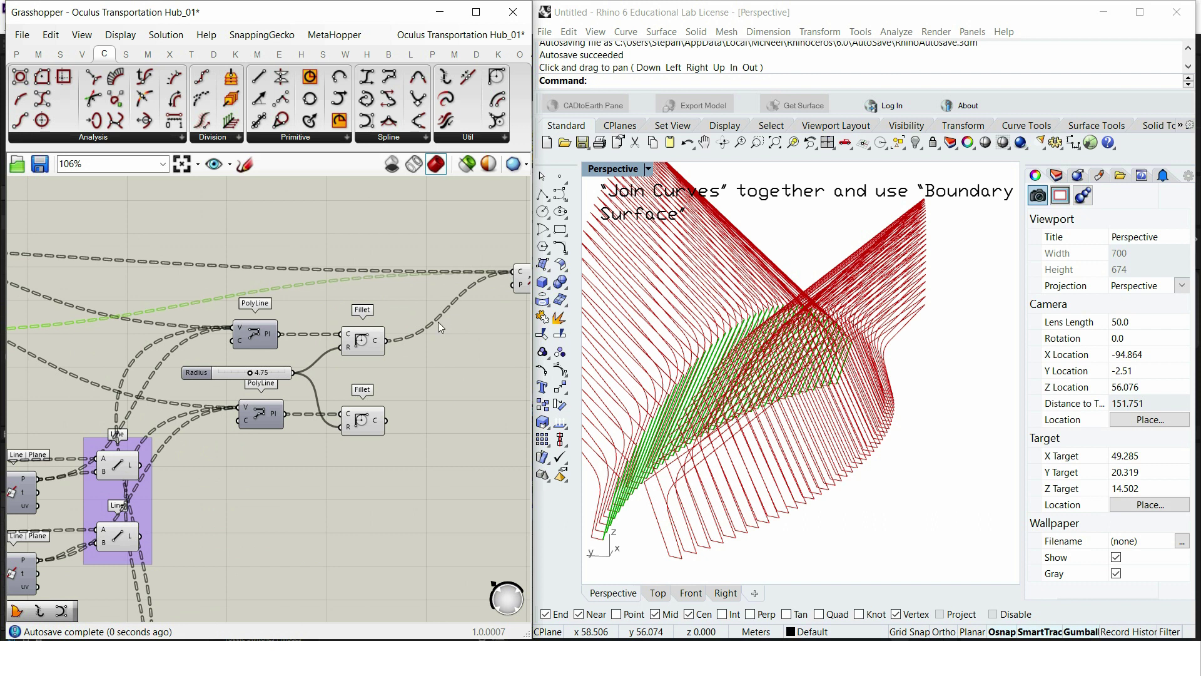
Step: Add the output of the upper Line in the group beside the Line | Plane components to the Join Curves input
{"action": "scroll", "coordinate": [438, 319], "scroll_direction": "down", "scroll_amount": 2}
{"action": "scroll", "coordinate": [234, 463], "scroll_direction": "up", "scroll_amount": 1}
{"action": "left_click", "coordinate": [212, 424]}
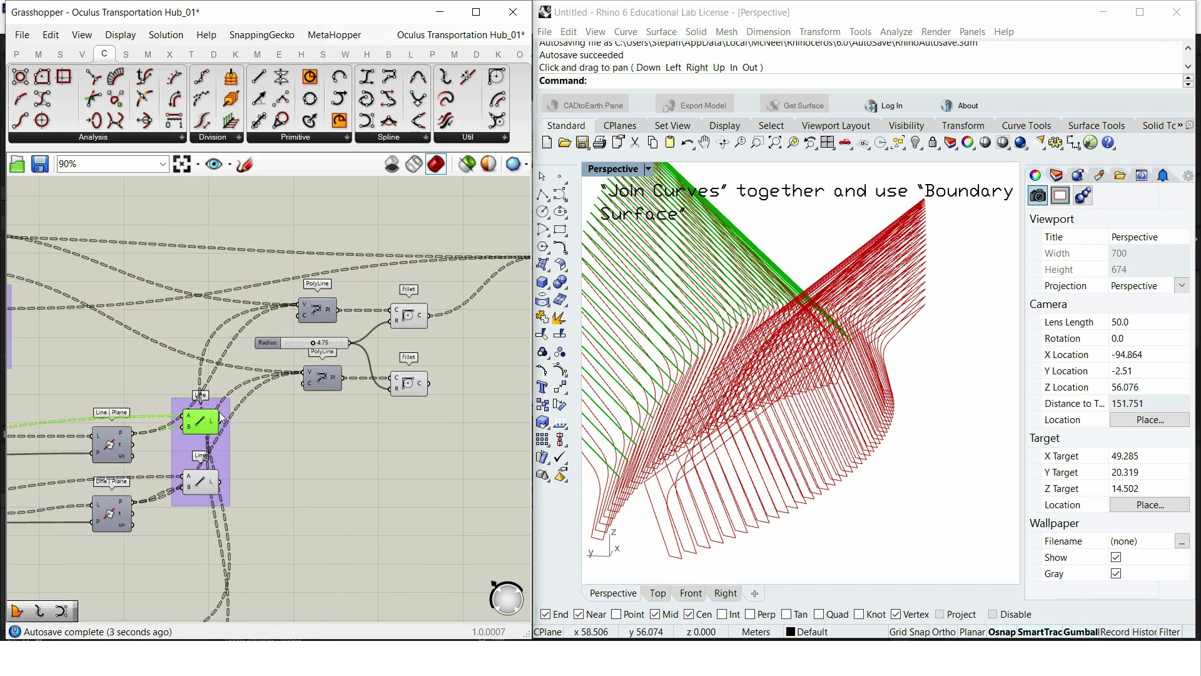
{"action": "left_click_drag", "start_coordinate": [216, 416], "coordinate": [462, 294]}
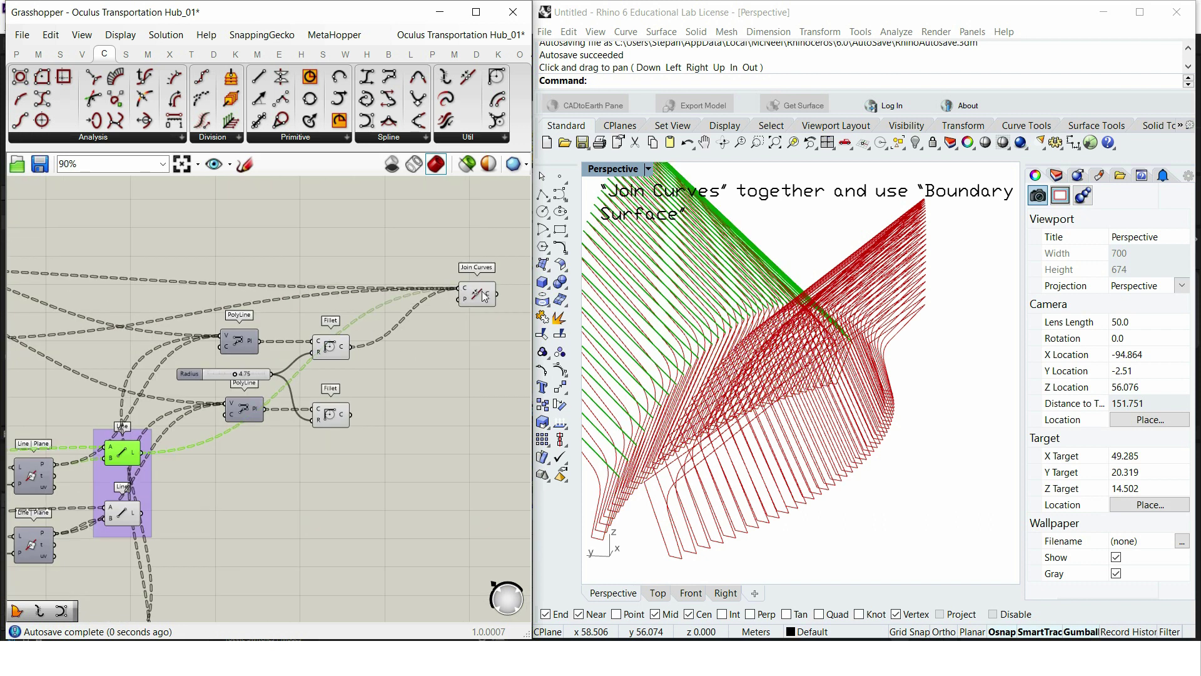
Step: Duplicate the Join Curves component below the original and wire the lower Fillet's output into the copy
{"action": "left_click", "coordinate": [482, 292]}
{"action": "right_click_drag", "start_coordinate": [482, 292], "coordinate": [408, 253]}
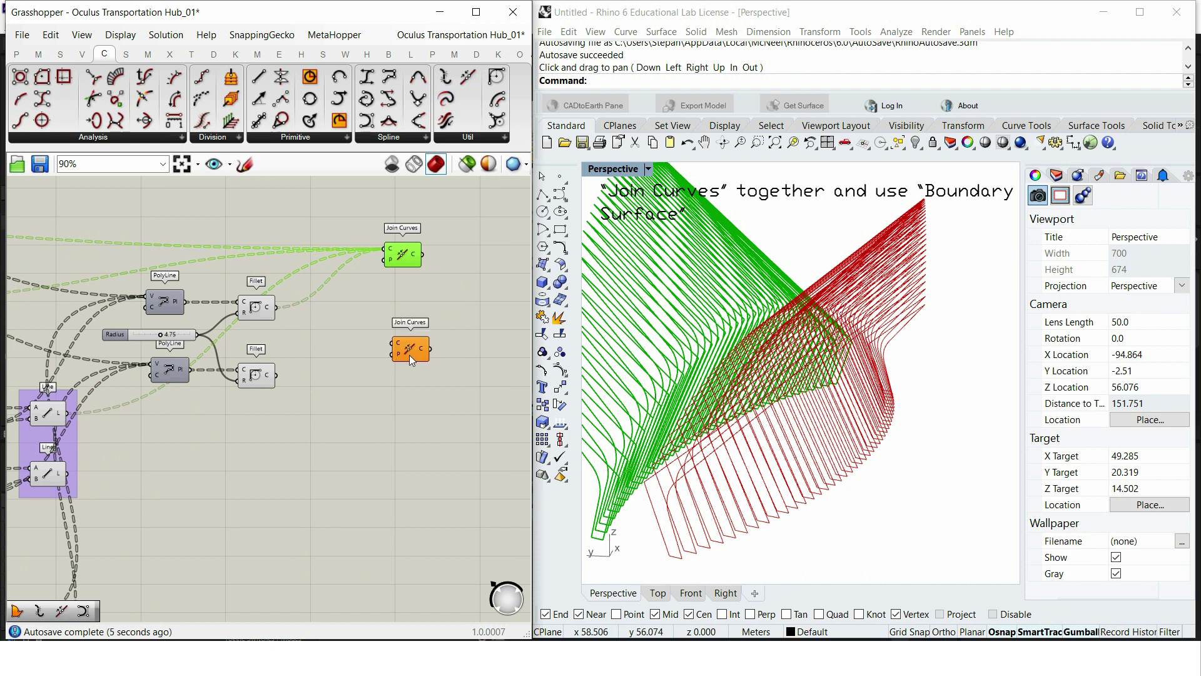
{"action": "left_click_drag", "start_coordinate": [279, 375], "coordinate": [392, 343]}
Step: Add the output of the lower Line SDL at the bottom points to the second Join Curves input
{"action": "scroll", "coordinate": [360, 359], "scroll_direction": "down", "scroll_amount": 3}
{"action": "right_click_drag", "start_coordinate": [134, 323], "coordinate": [323, 332]}
{"action": "scroll", "coordinate": [123, 309], "scroll_direction": "up", "scroll_amount": 5}
{"action": "scroll", "coordinate": [92, 301], "scroll_direction": "down", "scroll_amount": 6}
{"action": "left_click_drag", "start_coordinate": [133, 321], "coordinate": [438, 334]}
{"action": "scroll", "coordinate": [410, 339], "scroll_direction": "up", "scroll_amount": 5}
{"action": "scroll", "coordinate": [375, 335], "scroll_direction": "down", "scroll_amount": 4}
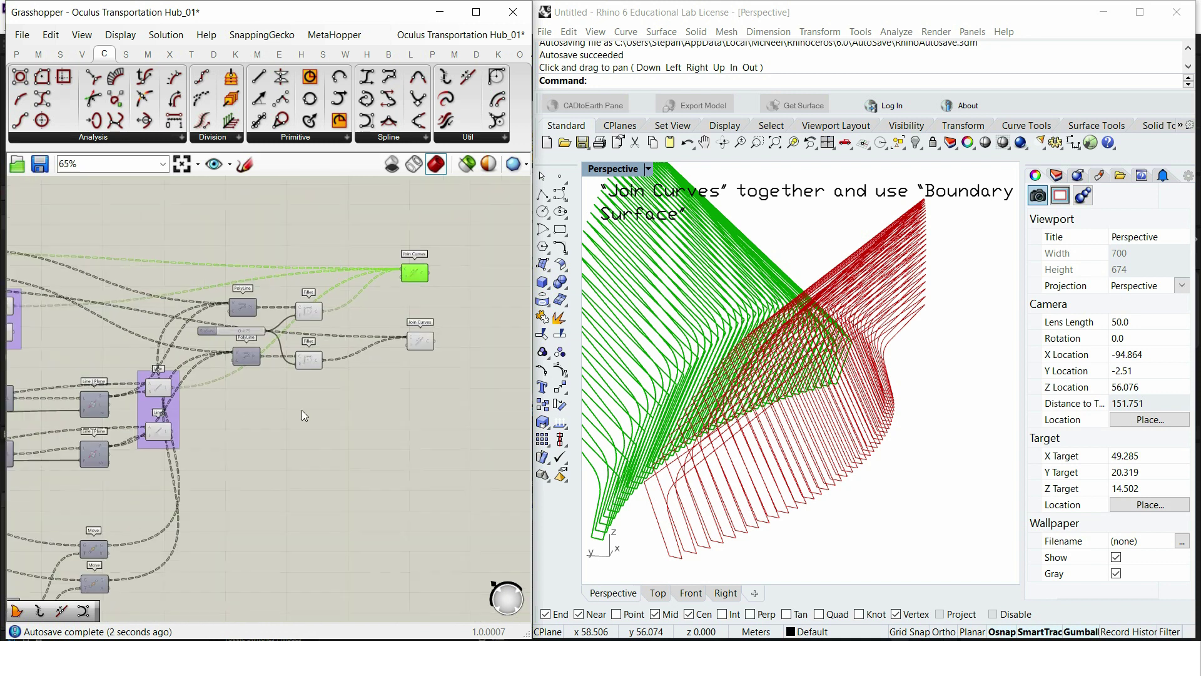
Step: Add the outputs of the lower Line components in both Line groups to the second Join Curves input
{"action": "left_click", "coordinate": [162, 426]}
{"action": "right_click_drag", "start_coordinate": [162, 425], "coordinate": [302, 499]}
{"action": "scroll", "coordinate": [303, 498], "scroll_direction": "up", "scroll_amount": 2}
{"action": "left_click", "coordinate": [88, 364]}
{"action": "scroll", "coordinate": [102, 366], "scroll_direction": "down", "scroll_amount": 2}
{"action": "left_click_drag", "start_coordinate": [102, 364], "coordinate": [335, 357]}
{"action": "right_click_drag", "start_coordinate": [482, 366], "coordinate": [335, 357]}
{"action": "scroll", "coordinate": [335, 357], "scroll_direction": "up", "scroll_amount": 3}
{"action": "left_click_drag", "start_coordinate": [335, 356], "coordinate": [355, 385]}
{"action": "scroll", "coordinate": [262, 427], "scroll_direction": "down", "scroll_amount": 3}
{"action": "scroll", "coordinate": [91, 478], "scroll_direction": "up", "scroll_amount": 3}
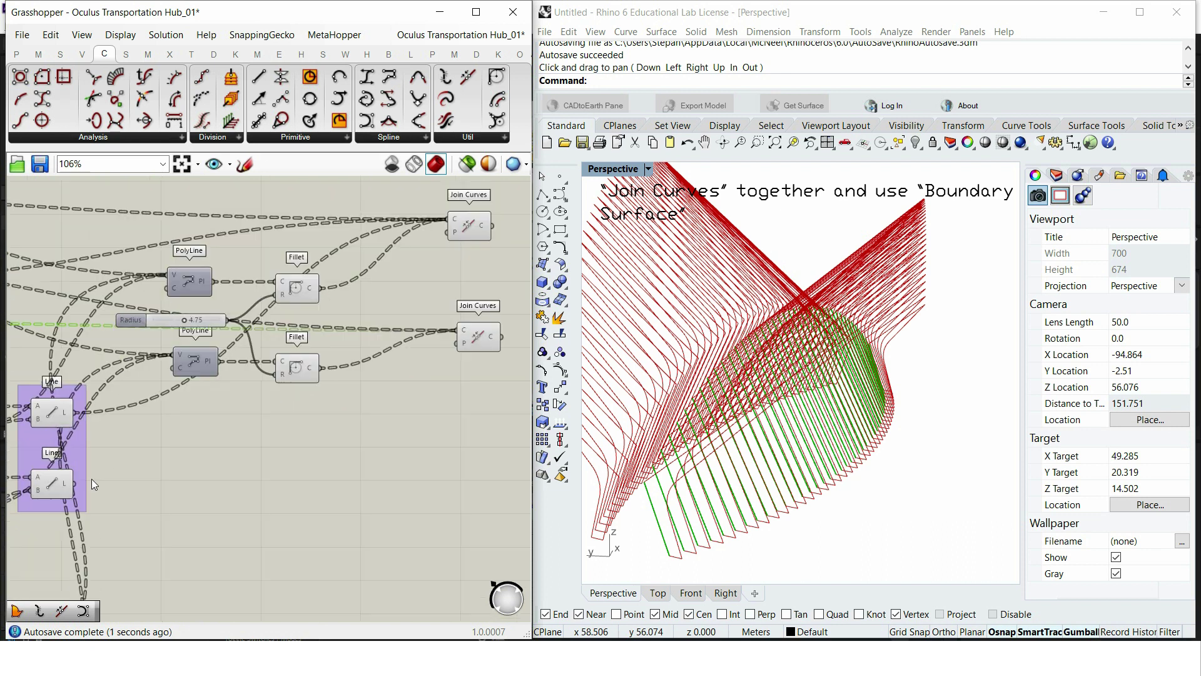
{"action": "left_click_drag", "start_coordinate": [73, 483], "coordinate": [469, 340]}
{"action": "right_click_drag", "start_coordinate": [475, 292], "coordinate": [311, 333]}
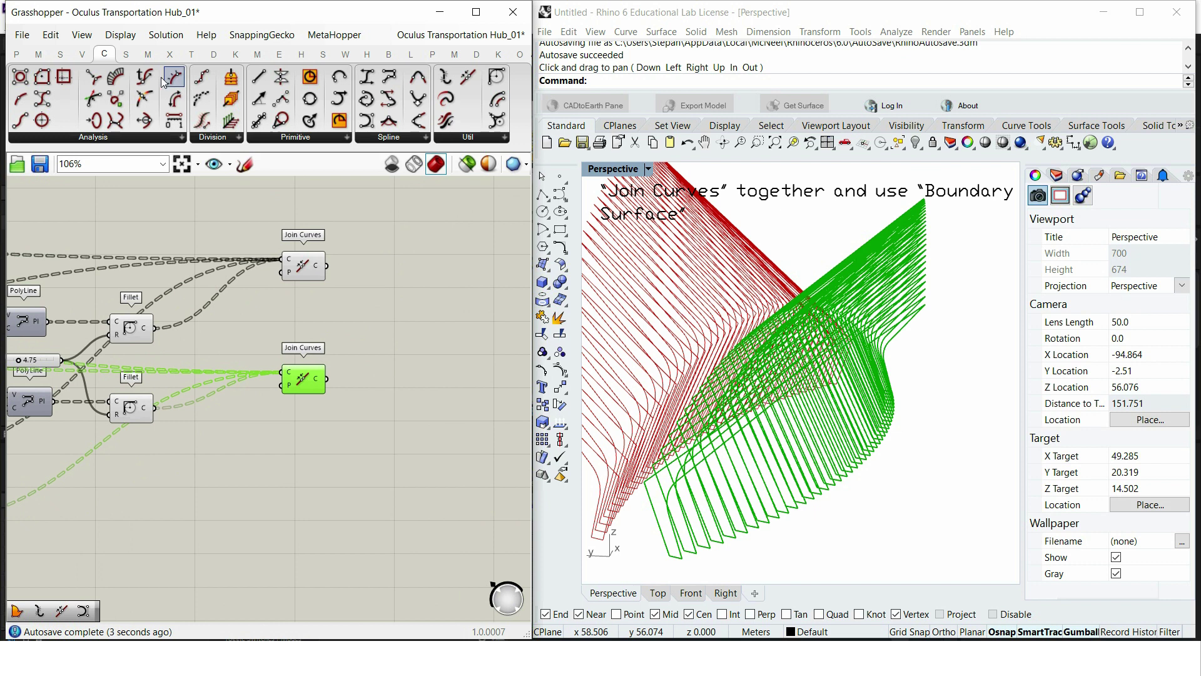
Step: Add two Boundary Surfaces components and wire one Join Curves output into each
{"action": "left_click", "coordinate": [127, 55]}
{"action": "left_click_drag", "start_coordinate": [271, 81], "coordinate": [398, 380]}
{"action": "left_click", "coordinate": [435, 347]}
{"action": "right_click_drag", "start_coordinate": [435, 347], "coordinate": [287, 370]}
{"action": "scroll", "coordinate": [359, 254], "scroll_direction": "up", "scroll_amount": 1}
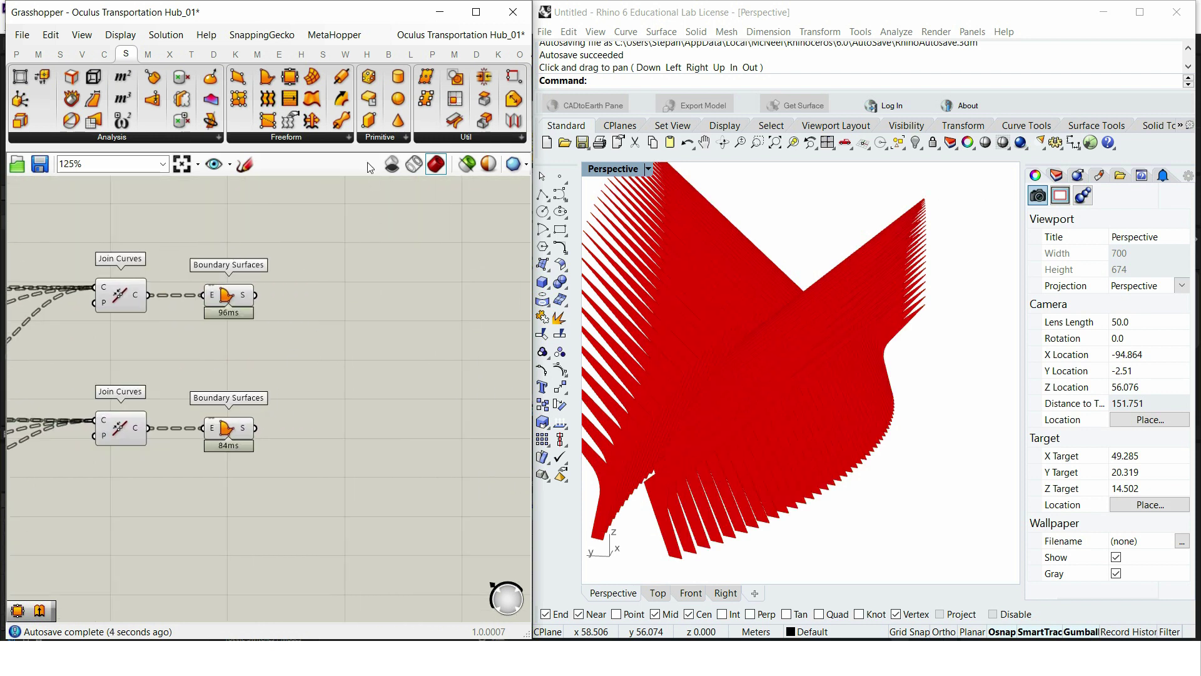
Step: Add two Extrude components and wire one Boundary Surfaces output into the Base input of each
{"action": "left_click", "coordinate": [348, 136]}
{"action": "left_click", "coordinate": [267, 301]}
{"action": "left_click", "coordinate": [325, 304]}
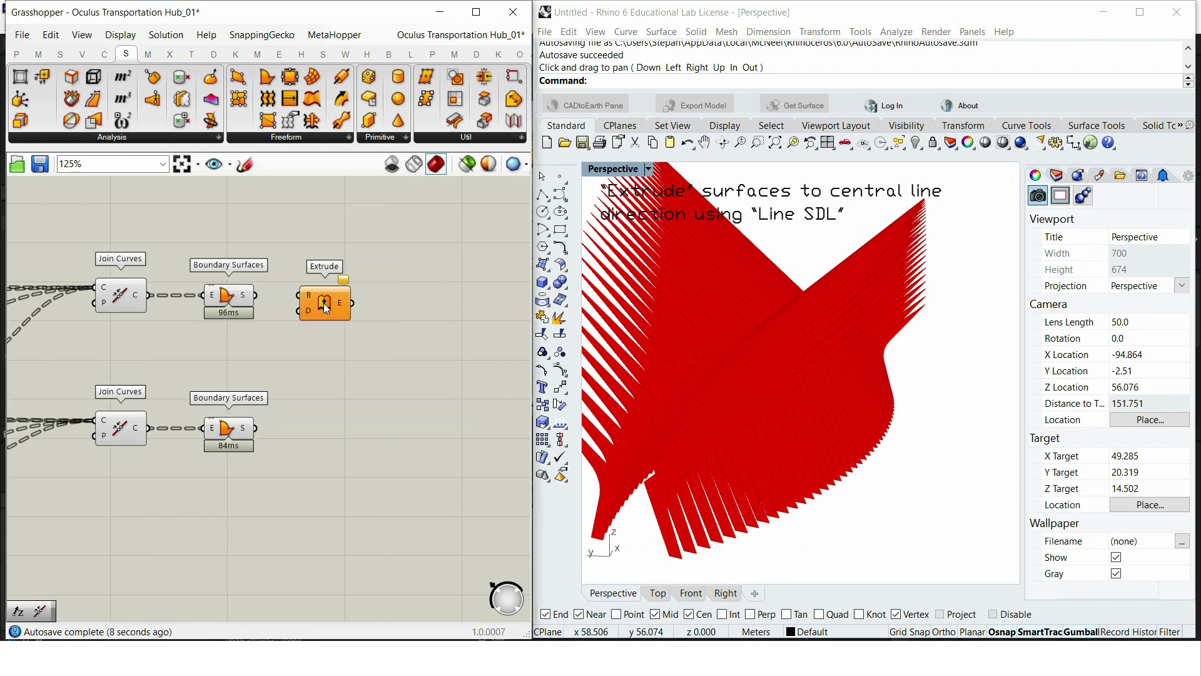
{"action": "left_click_drag", "start_coordinate": [291, 294], "coordinate": [299, 294]}
{"action": "left_click_drag", "start_coordinate": [330, 305], "coordinate": [309, 421], "text": "alt"}
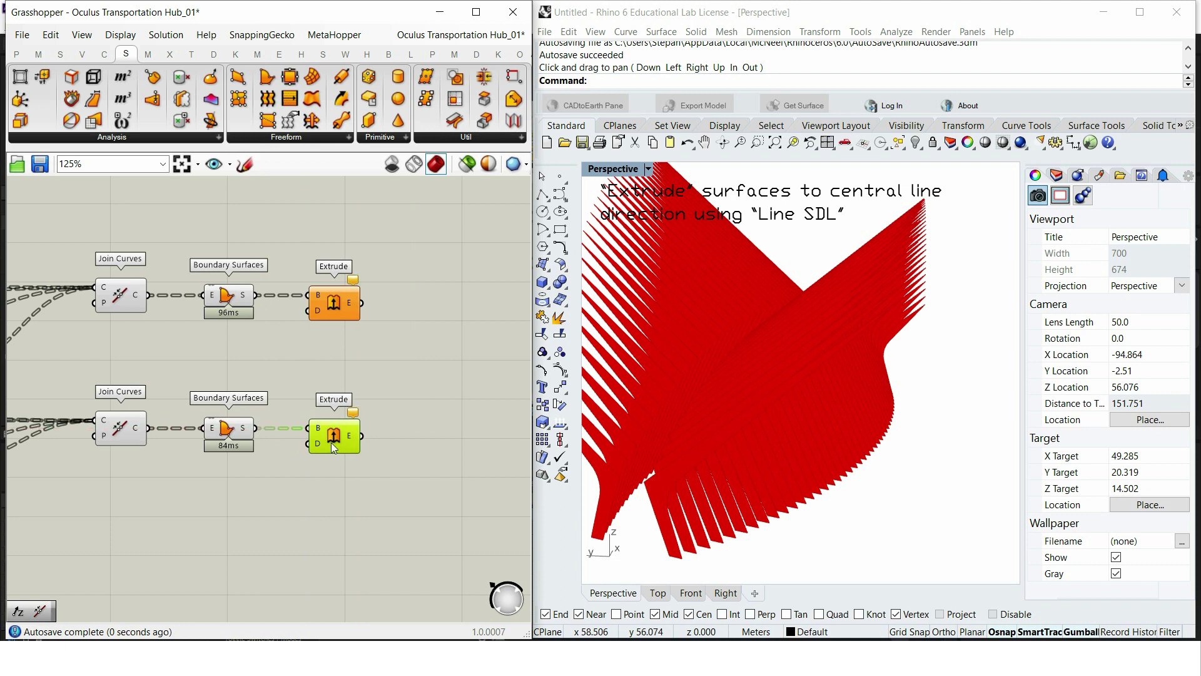
{"action": "left_click", "coordinate": [388, 399]}
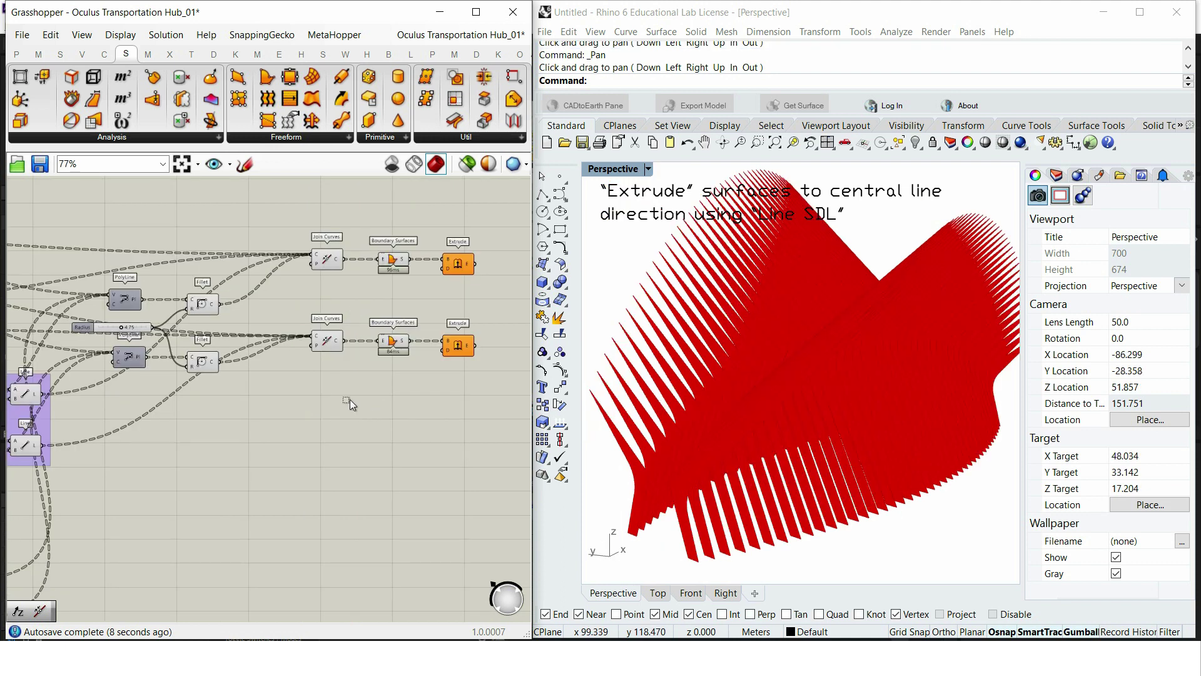
Step: Turn off the preview of the two Fillet and two Join Curves components
{"action": "left_click_drag", "start_coordinate": [350, 400], "coordinate": [213, 246]}
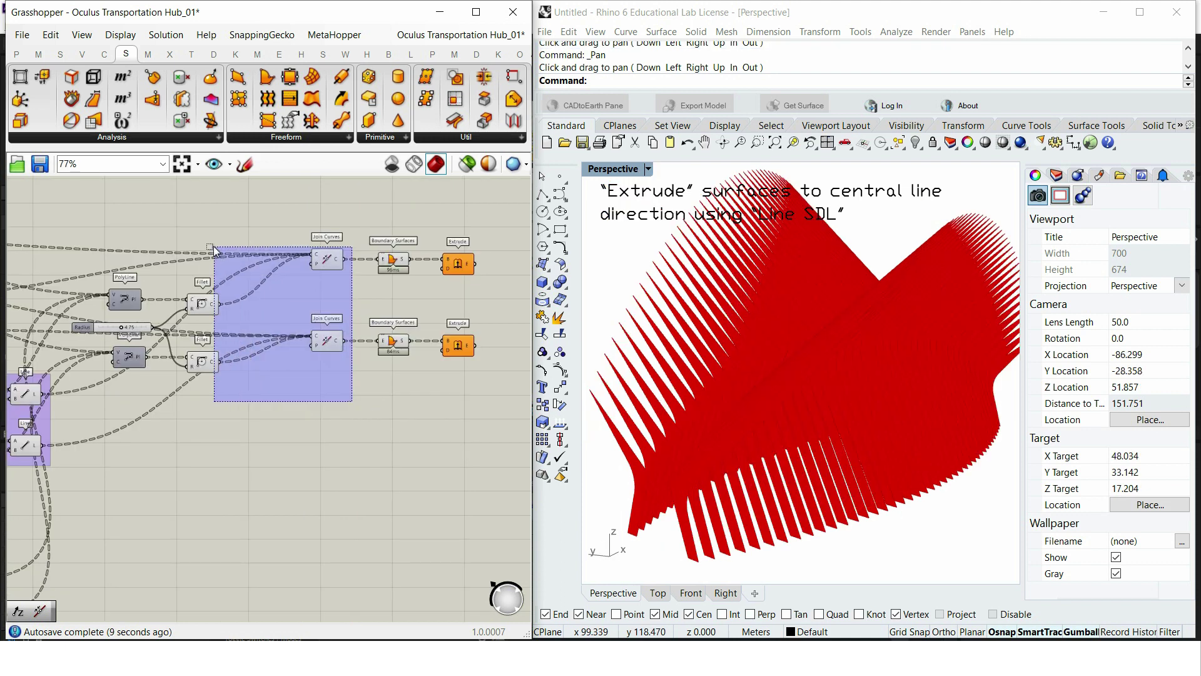
{"action": "right_click", "coordinate": [226, 204]}
{"action": "left_click", "coordinate": [263, 231]}
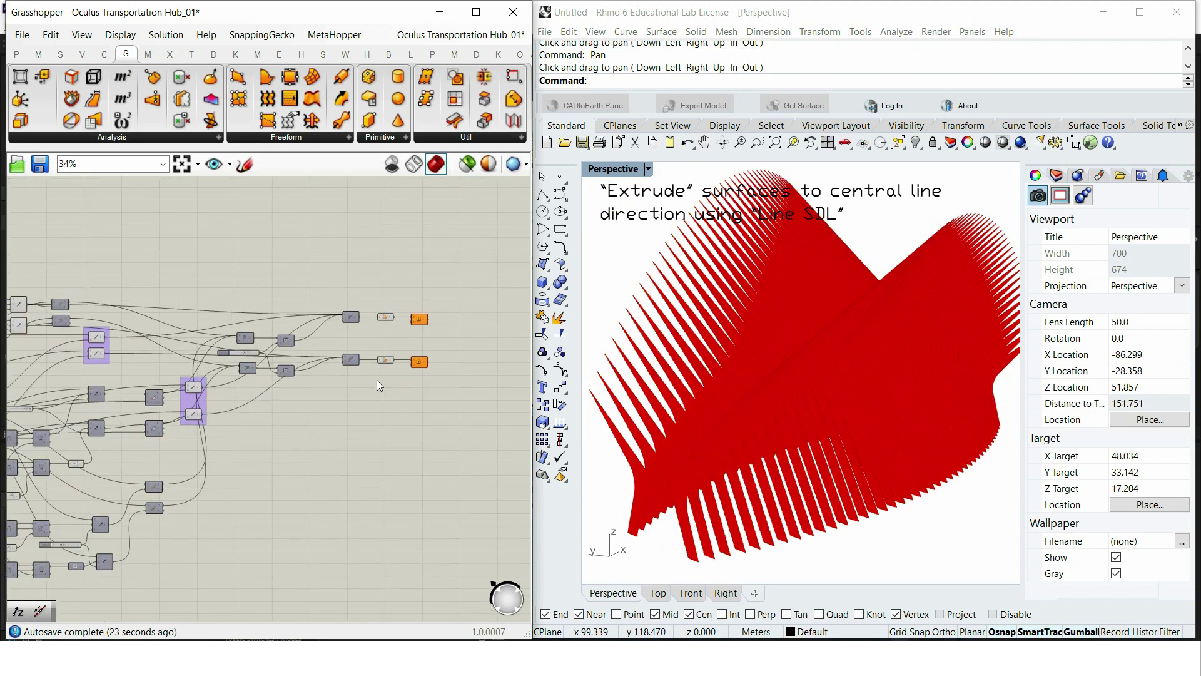
Step: Add a Vector parameter fed by the Deconstruct Plane component and place it below the Extrude chain
{"action": "scroll", "coordinate": [370, 387], "scroll_direction": "down", "scroll_amount": 2}
{"action": "right_click_drag", "start_coordinate": [136, 415], "coordinate": [404, 391]}
{"action": "scroll", "coordinate": [167, 375], "scroll_direction": "up", "scroll_amount": 3}
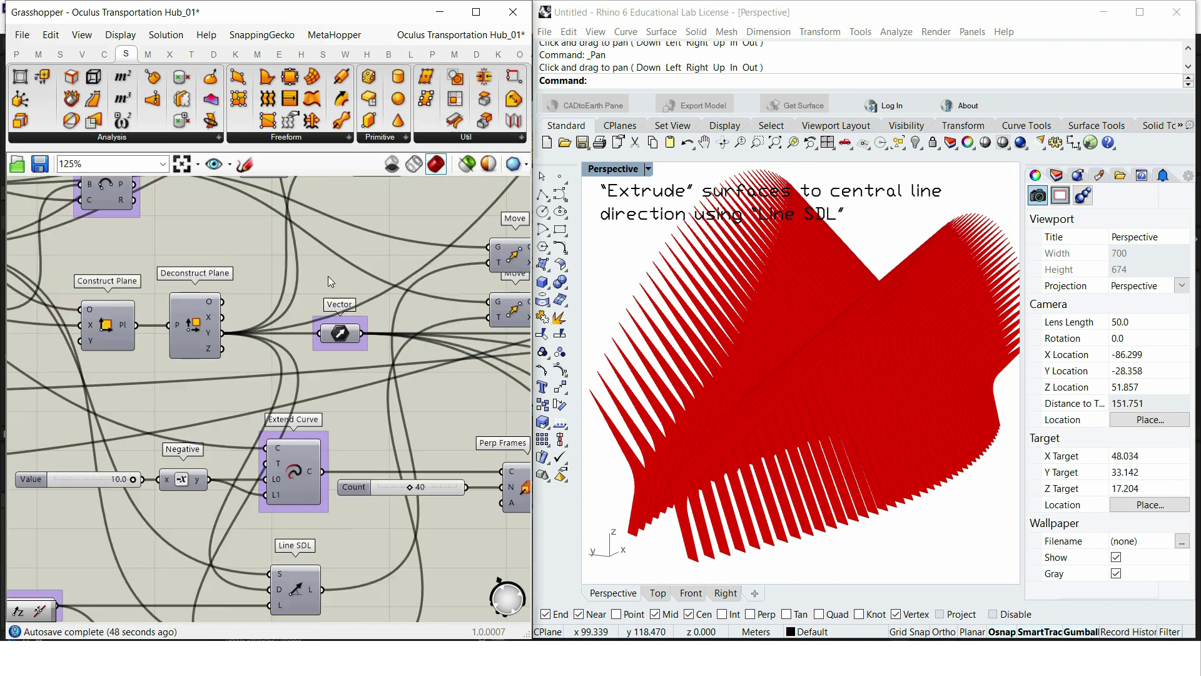
{"action": "double_click", "coordinate": [328, 276]}
{"action": "type", "text": "ve"}
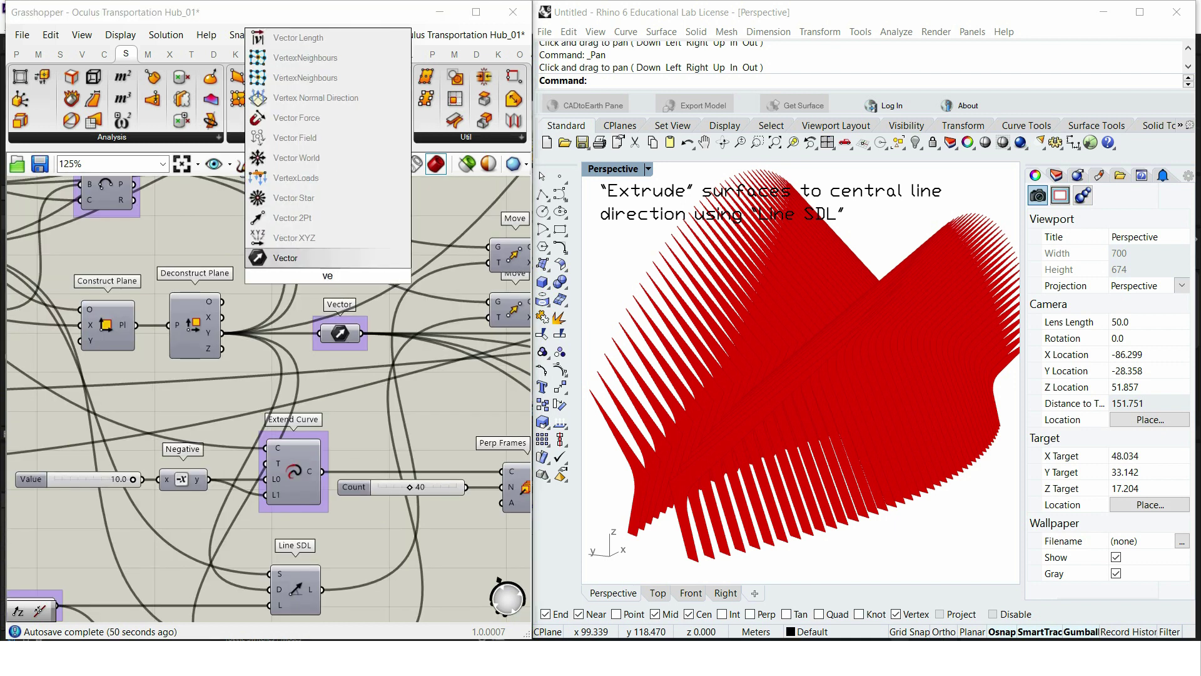
{"action": "left_click", "coordinate": [307, 264]}
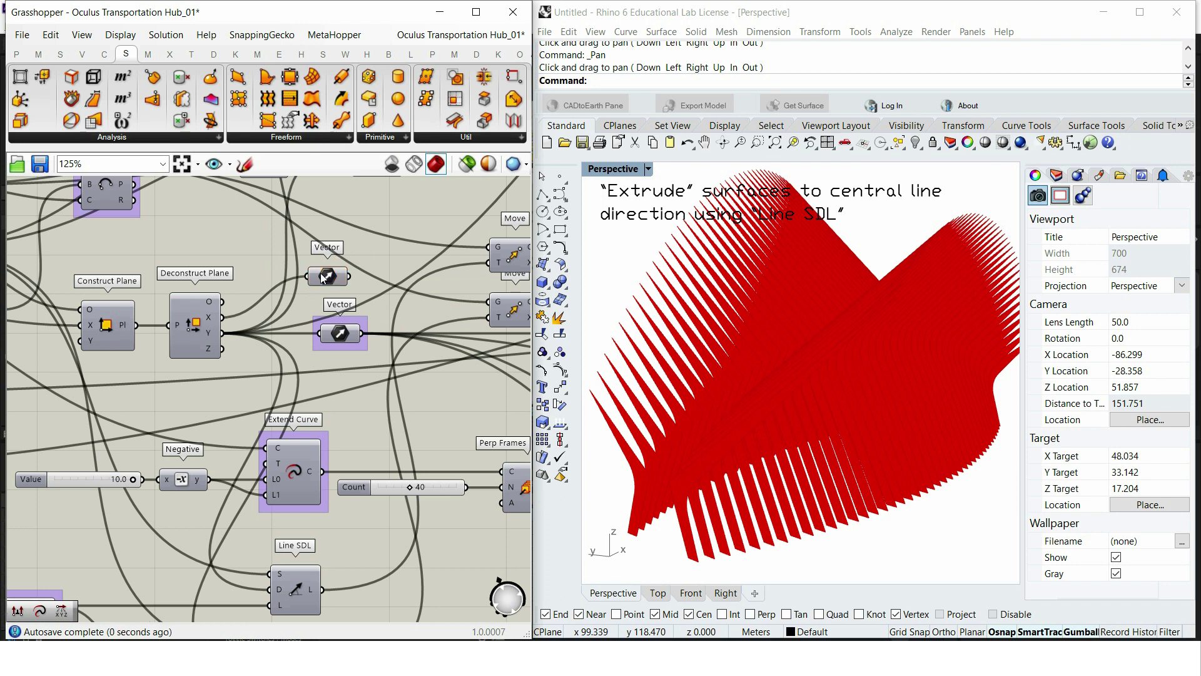
{"action": "left_click_drag", "start_coordinate": [327, 276], "coordinate": [464, 337]}
{"action": "scroll", "coordinate": [199, 306], "scroll_direction": "down", "scroll_amount": 8}
{"action": "scroll", "coordinate": [481, 279], "scroll_direction": "up", "scroll_amount": 5}
{"action": "scroll", "coordinate": [489, 317], "scroll_direction": "up", "scroll_amount": 4}
{"action": "right_click_drag", "start_coordinate": [490, 317], "coordinate": [337, 437]}
Step: Add a Line SDL component beside the new Vector parameter and wire the Vector into its Direction input
{"action": "double_click", "coordinate": [324, 449]}
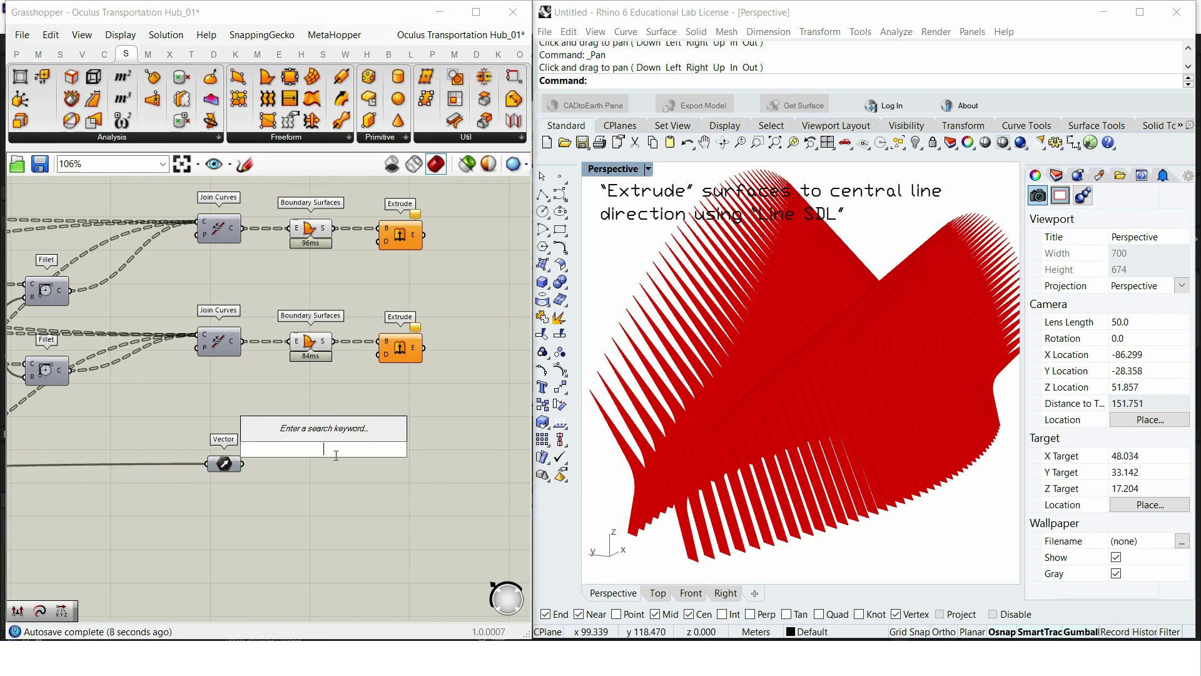
{"action": "type", "text": "li"}
{"action": "left_click", "coordinate": [339, 357]}
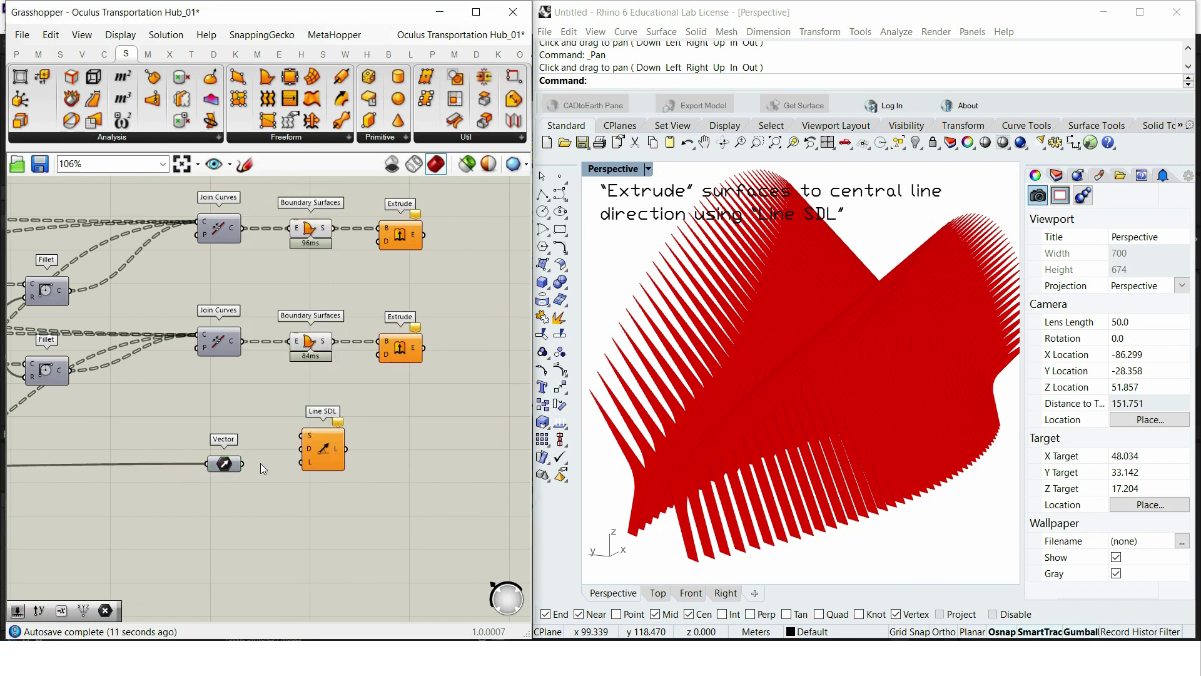
{"action": "scroll", "coordinate": [256, 463], "scroll_direction": "up", "scroll_amount": 2}
{"action": "left_click_drag", "start_coordinate": [339, 434], "coordinate": [341, 435]}
{"action": "left_click_drag", "start_coordinate": [353, 434], "coordinate": [324, 453]}
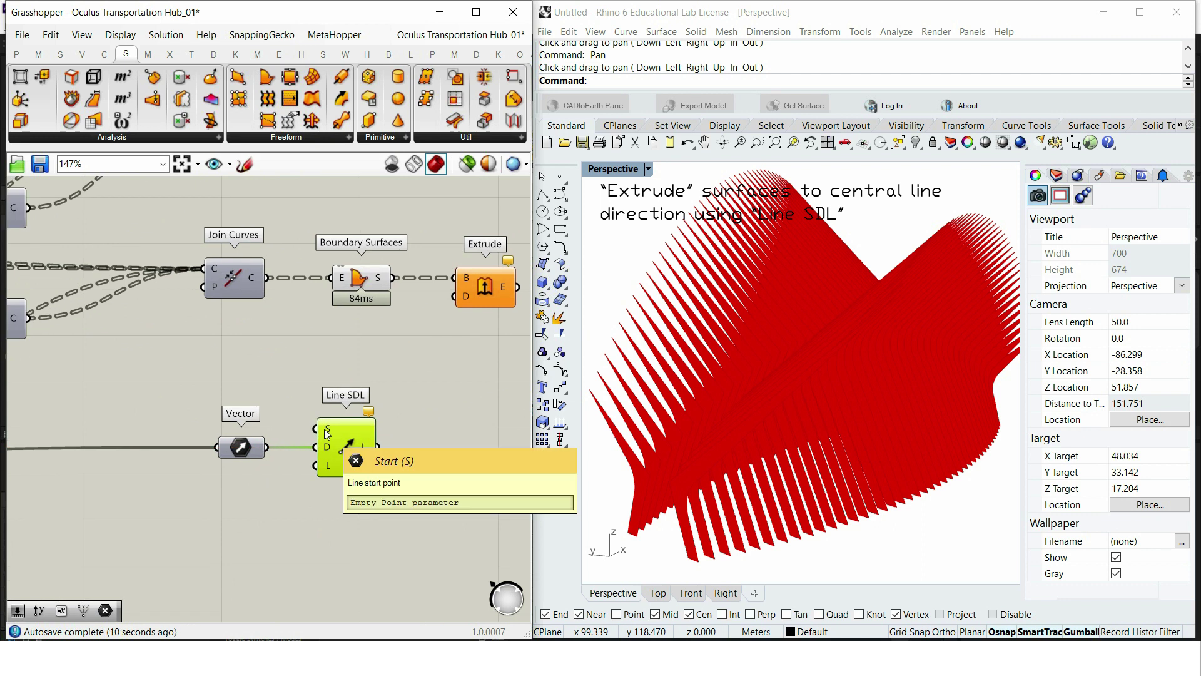
Step: Wire the Perp Frames output into the Start input of the new Line SDL
{"action": "scroll", "coordinate": [324, 432], "scroll_direction": "down", "scroll_amount": 5}
{"action": "right_click_drag", "start_coordinate": [17, 354], "coordinate": [92, 372]}
{"action": "scroll", "coordinate": [350, 402], "scroll_direction": "up", "scroll_amount": 3}
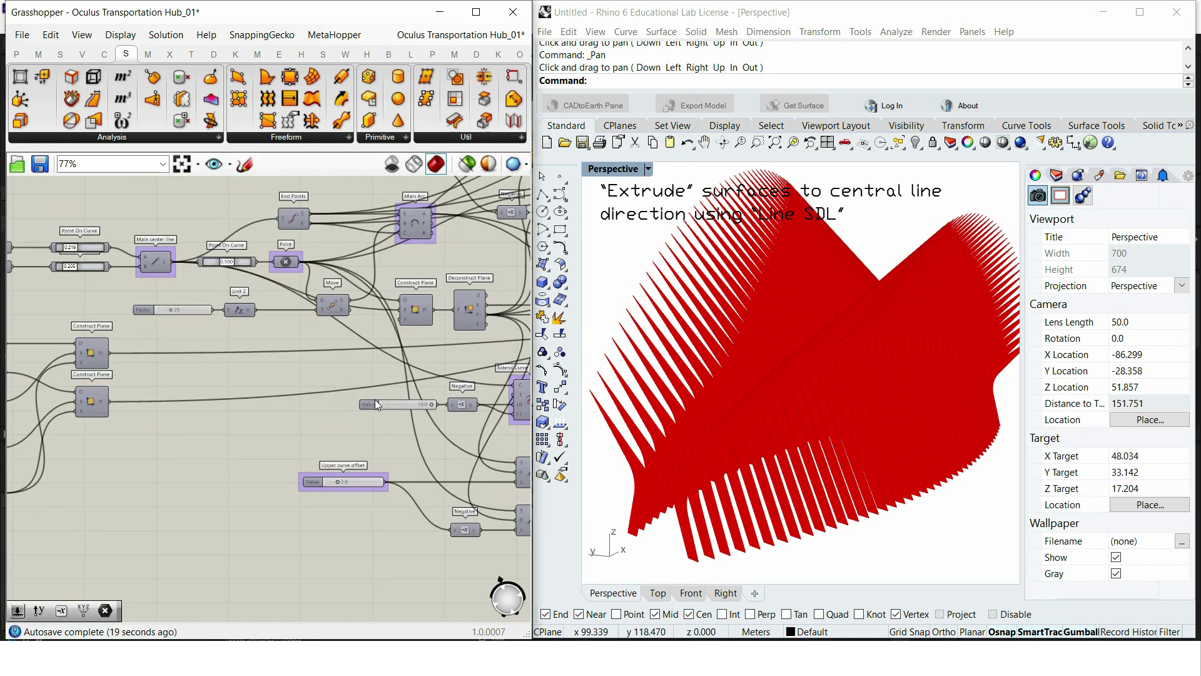
{"action": "right_click_drag", "start_coordinate": [365, 436], "coordinate": [27, 410]}
{"action": "right_click_drag", "start_coordinate": [504, 402], "coordinate": [384, 415]}
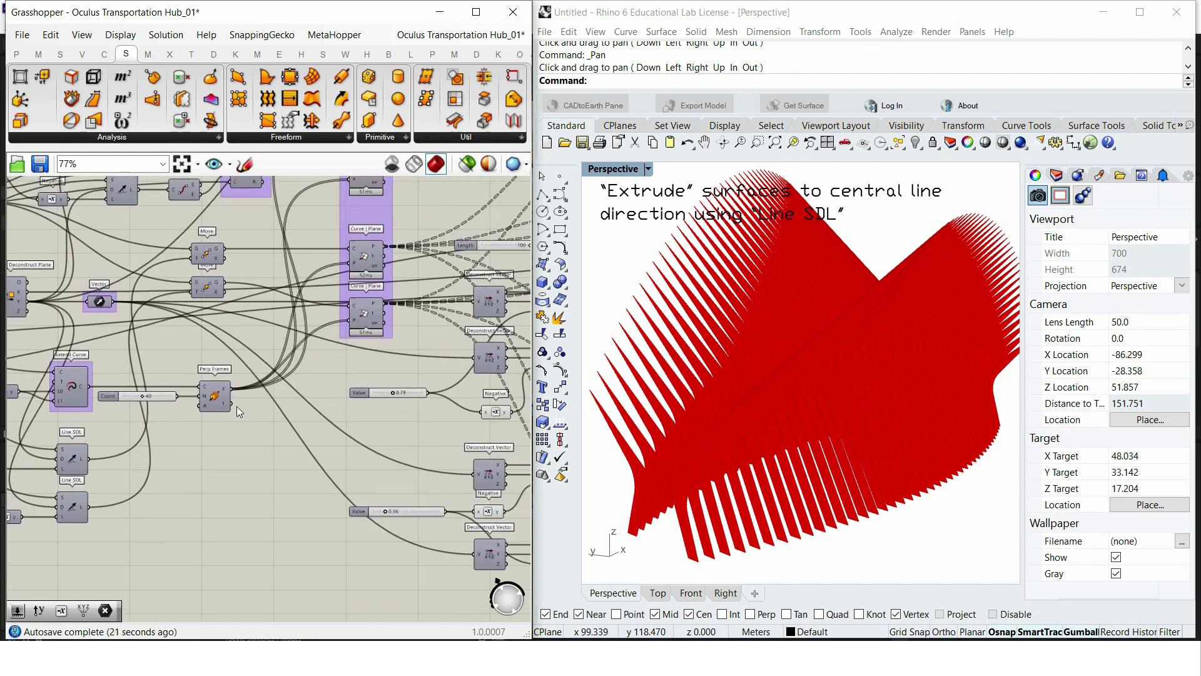
{"action": "scroll", "coordinate": [236, 406], "scroll_direction": "up", "scroll_amount": 5}
{"action": "scroll", "coordinate": [41, 389], "scroll_direction": "down", "scroll_amount": 10}
{"action": "left_click_drag", "start_coordinate": [202, 388], "coordinate": [384, 276]}
{"action": "scroll", "coordinate": [401, 342], "scroll_direction": "up", "scroll_amount": 10}
{"action": "right_click_drag", "start_coordinate": [394, 308], "coordinate": [299, 406]}
Step: Add a number slider with the value 1.0 and wire it into the Length input of the new Line SDL
{"action": "double_click", "coordinate": [209, 472]}
{"action": "type", "text": "1."}
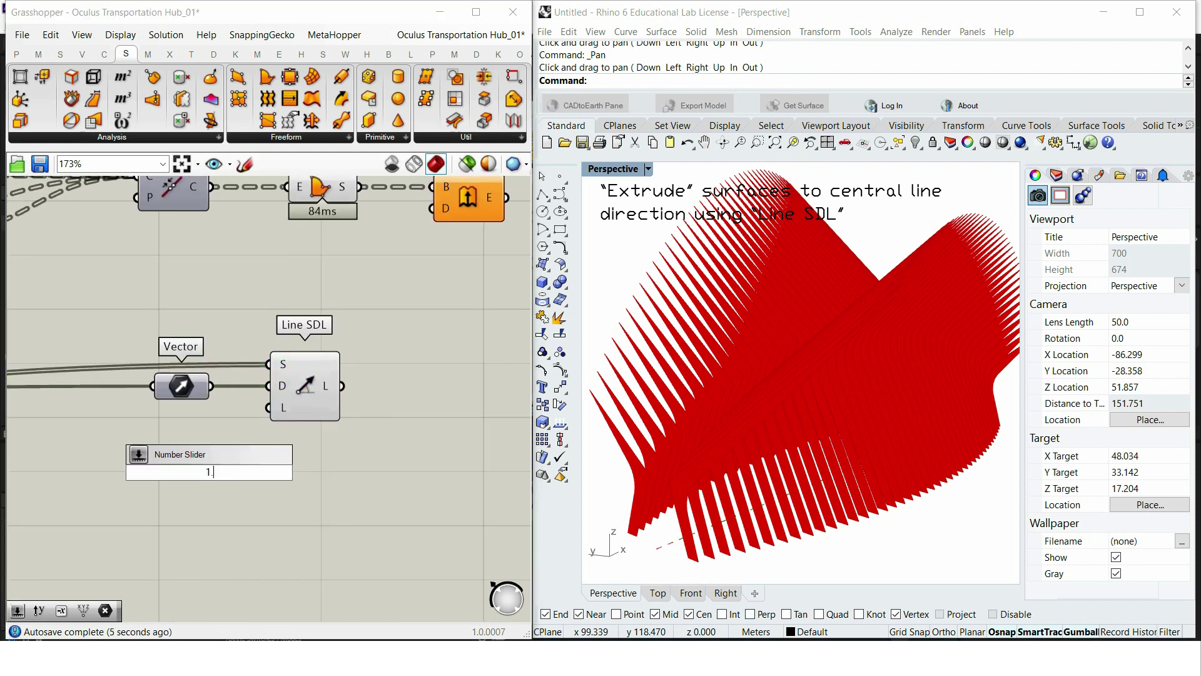
{"action": "key", "text": "Return"}
{"action": "left_click_drag", "start_coordinate": [204, 474], "coordinate": [113, 414]}
{"action": "left_click_drag", "start_coordinate": [186, 410], "coordinate": [269, 407]}
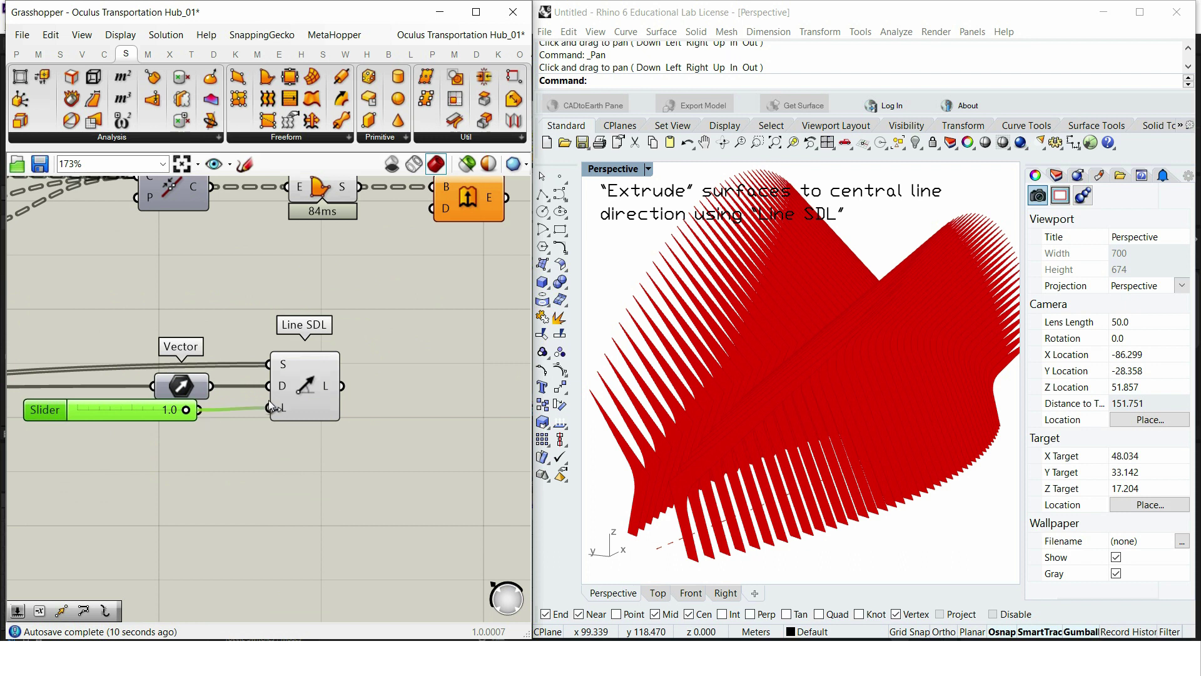
Step: Wire the Line SDL output into the Direction inputs of both Extrude components
{"action": "left_click_drag", "start_coordinate": [396, 304], "coordinate": [433, 209]}
{"action": "right_click_drag", "start_coordinate": [374, 378], "coordinate": [303, 516]}
{"action": "scroll", "coordinate": [272, 523], "scroll_direction": "down", "scroll_amount": 2}
{"action": "left_click_drag", "start_coordinate": [279, 518], "coordinate": [336, 297]}
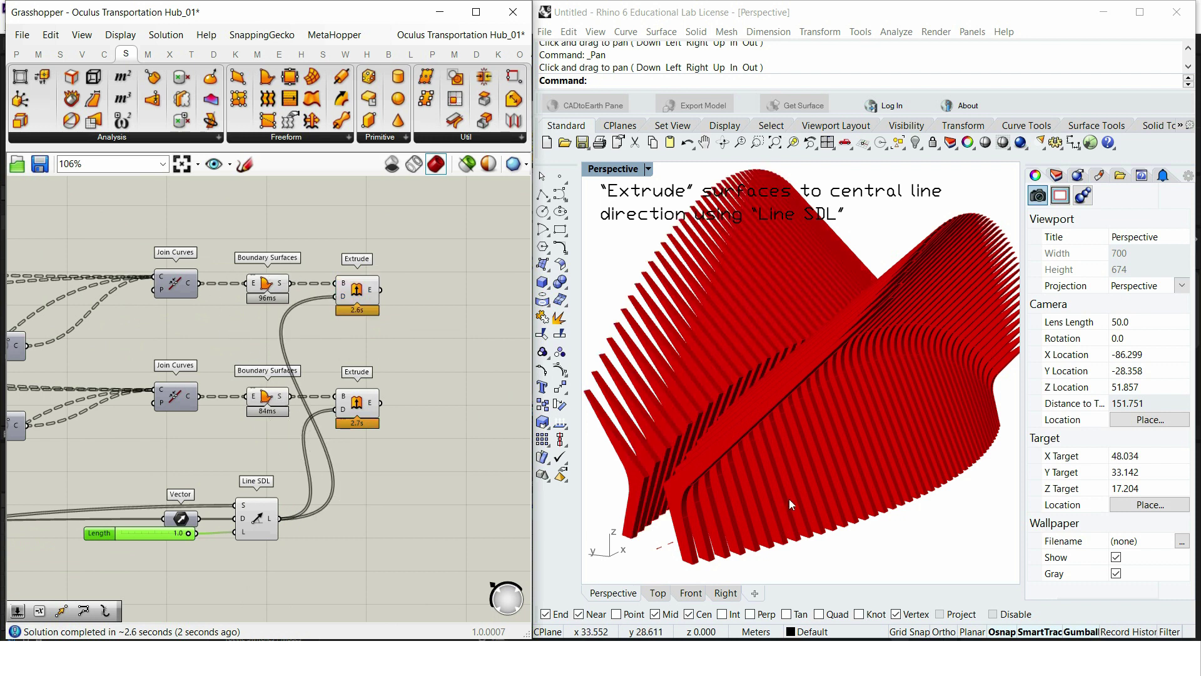
Step: Turn off the preview of the two Boundary Surfaces components
{"action": "scroll", "coordinate": [791, 491], "scroll_direction": "up", "scroll_amount": 3}
{"action": "right_click_drag", "start_coordinate": [791, 491], "coordinate": [625, 470]}
{"action": "left_click_drag", "start_coordinate": [298, 439], "coordinate": [230, 254]}
{"action": "right_click", "coordinate": [238, 206]}
{"action": "left_click", "coordinate": [304, 232]}
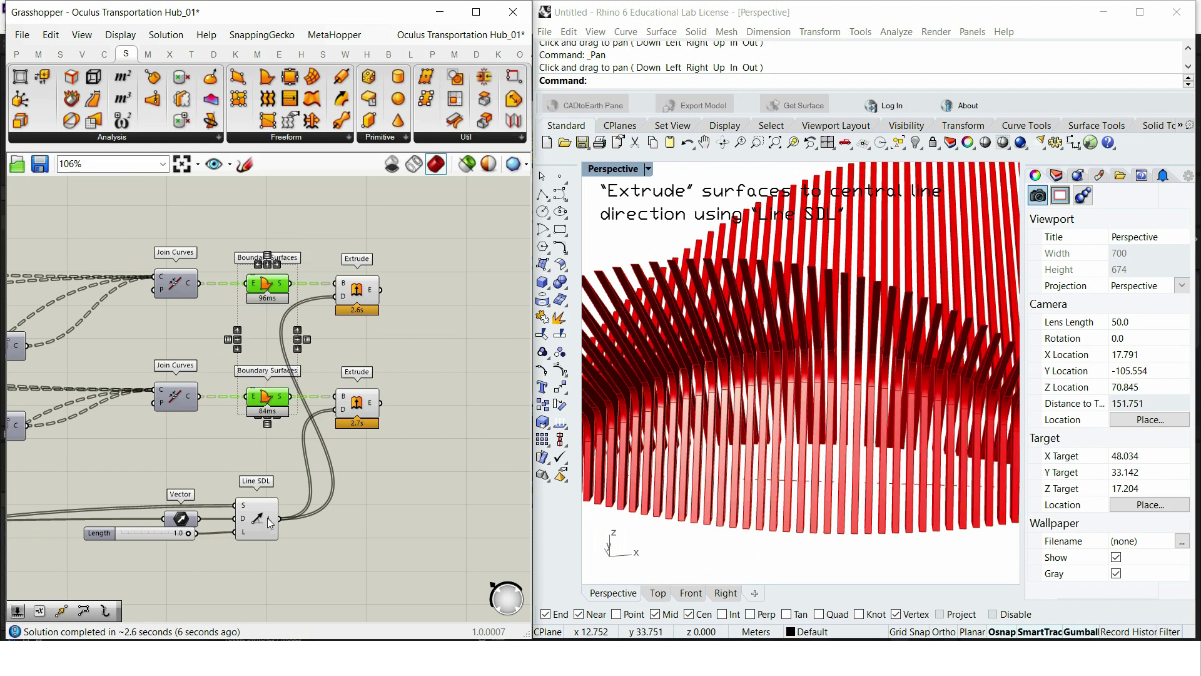
Step: Set the extrusion's Length slider to 0.5
{"action": "scroll", "coordinate": [160, 538], "scroll_direction": "up", "scroll_amount": 4}
{"action": "double_click", "coordinate": [201, 533]}
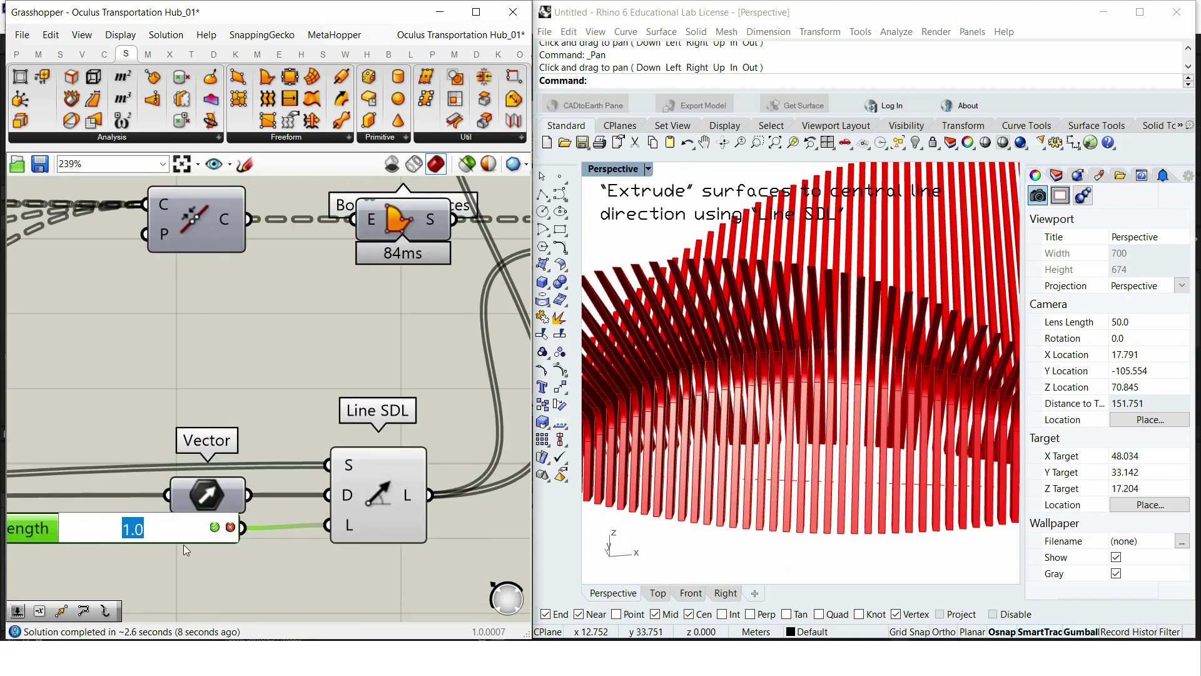
{"action": "type", "text": "0.5"}
{"action": "key", "text": "Return"}
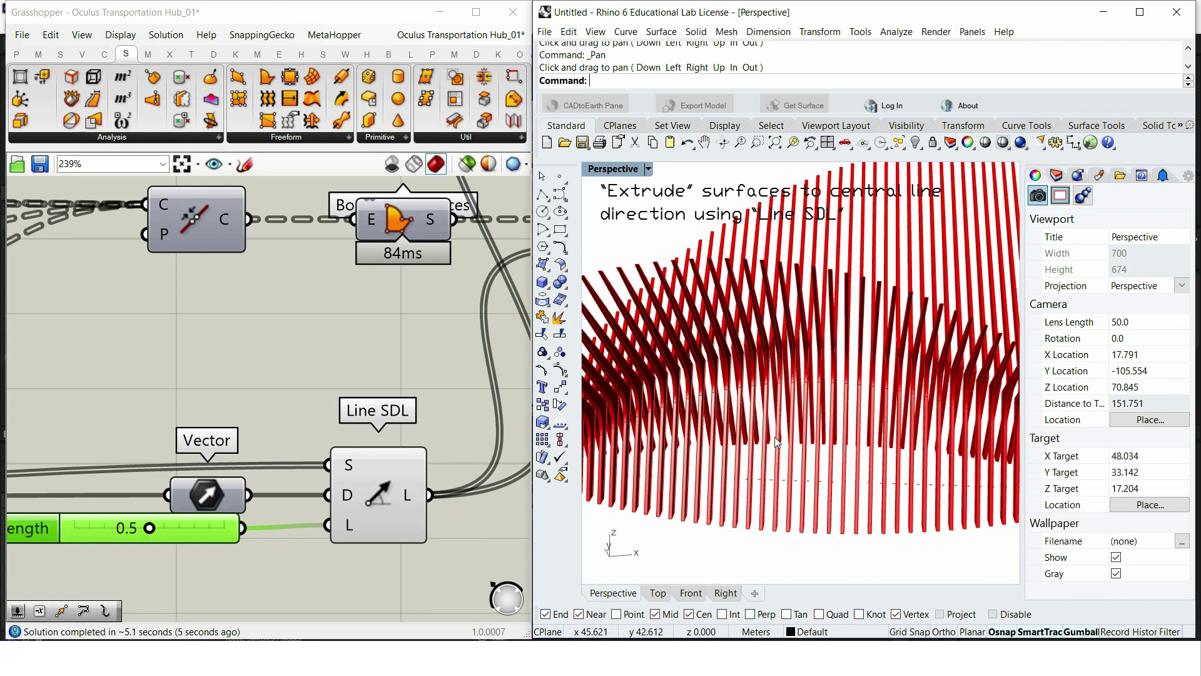
{"action": "right_click_drag", "start_coordinate": [687, 418], "coordinate": [775, 413]}
Step: Turn off the preview of the Line SDL that drives the extrusion direction
{"action": "left_click", "coordinate": [253, 503]}
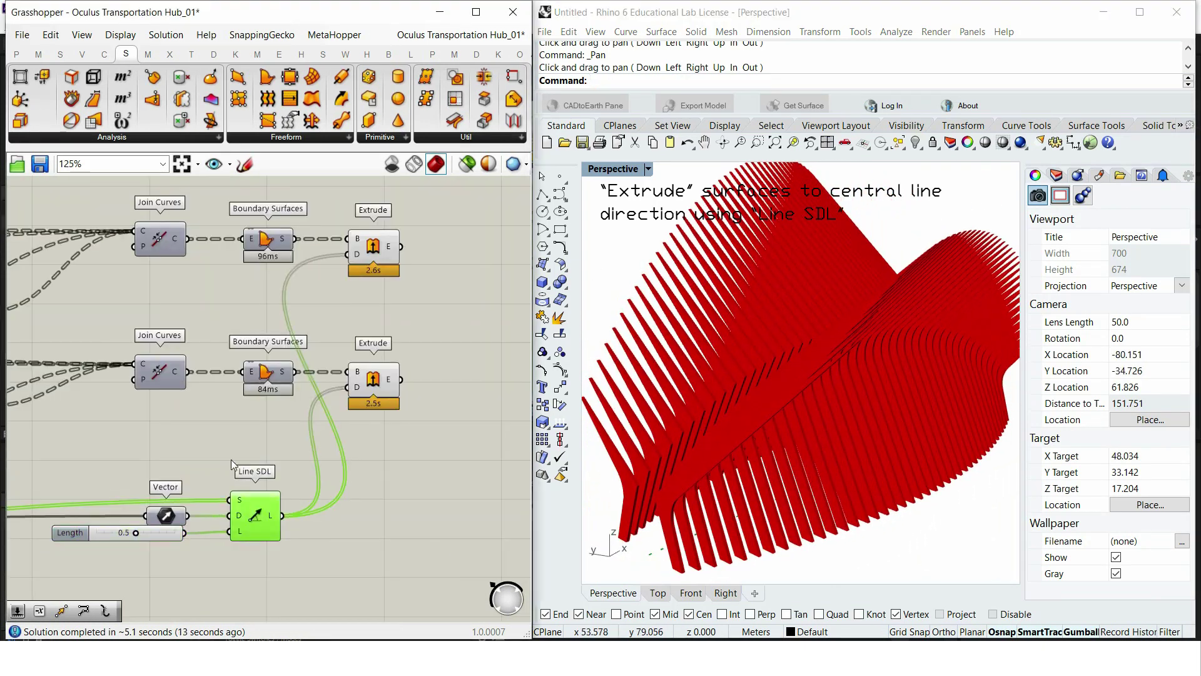
{"action": "right_click", "coordinate": [227, 459]}
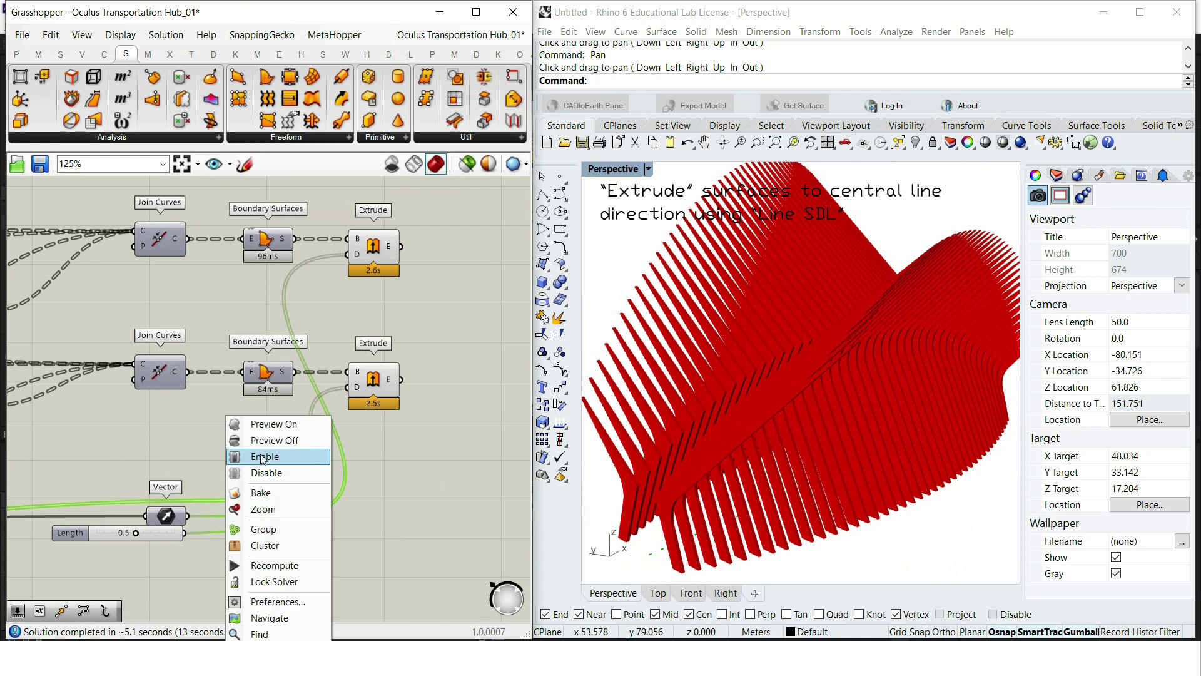
{"action": "left_click", "coordinate": [269, 442]}
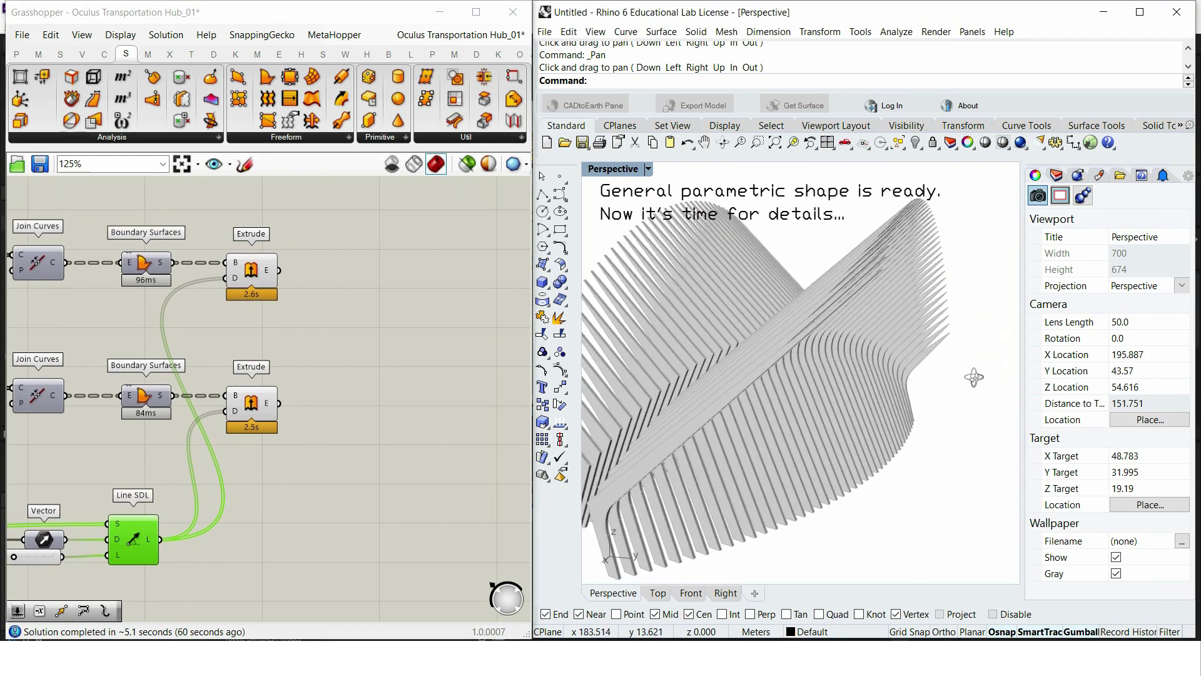
Step: Inspect the extruded rib structure in the Perspective, Front, Top and Right views
{"action": "right_click_drag", "start_coordinate": [974, 377], "coordinate": [960, 343]}
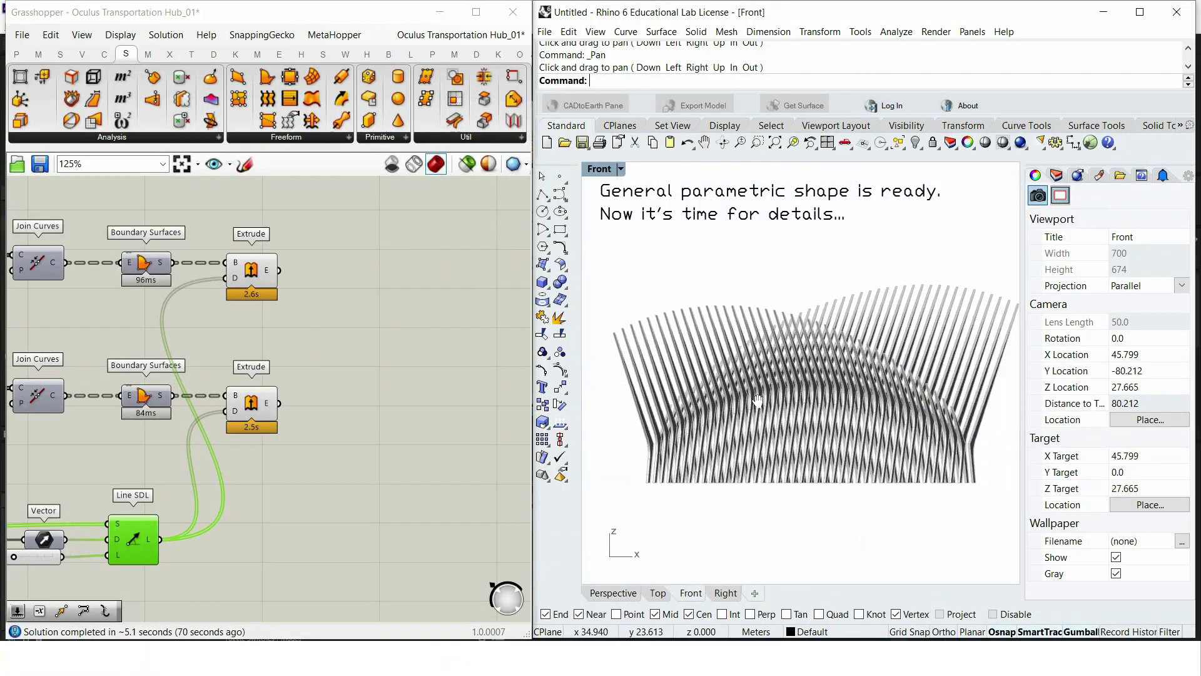
{"action": "right_click_drag", "start_coordinate": [757, 391], "coordinate": [739, 399]}
{"action": "left_click", "coordinate": [658, 592]}
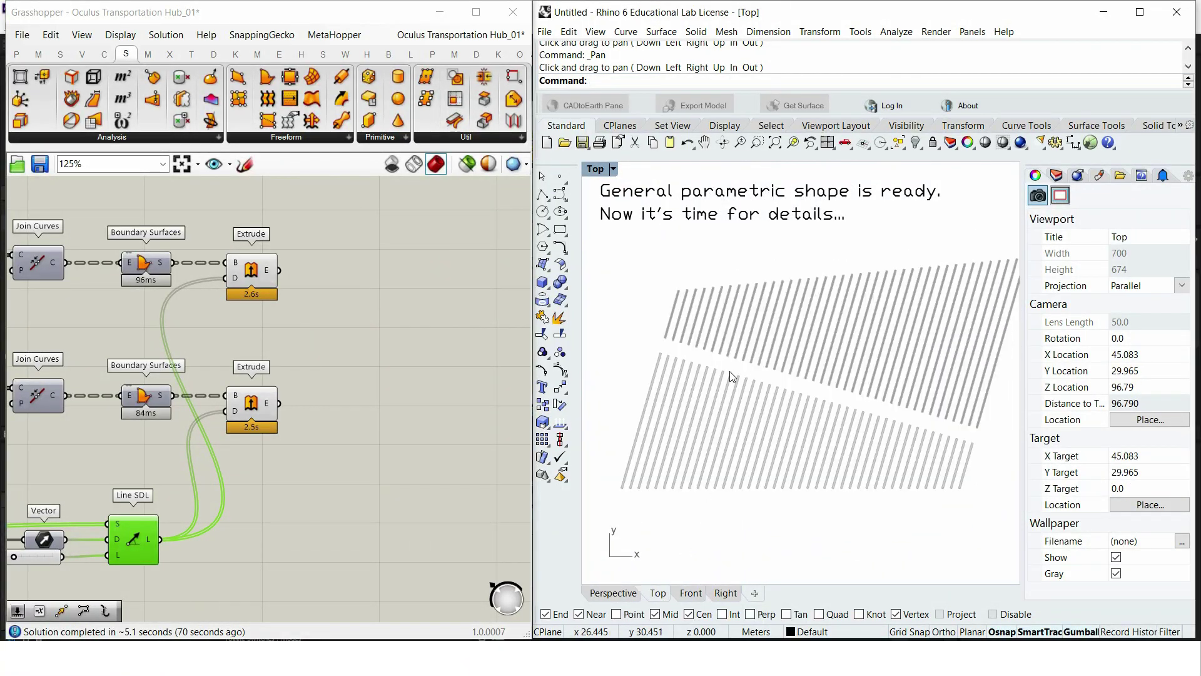
{"action": "left_click", "coordinate": [726, 592]}
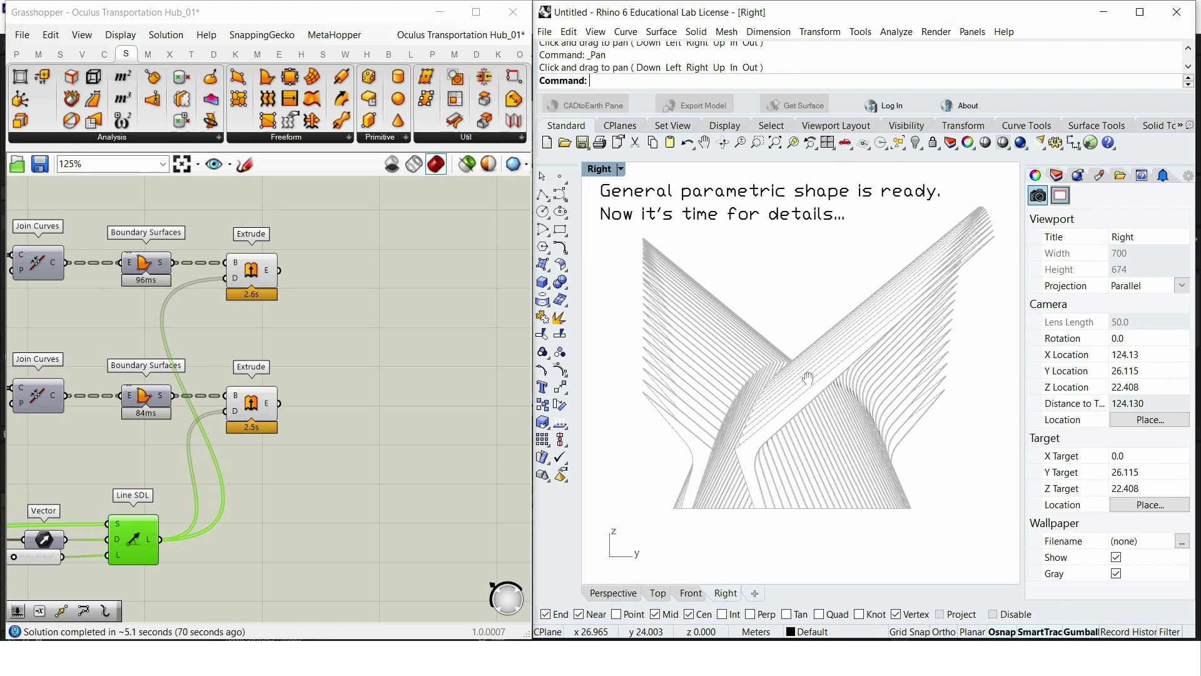